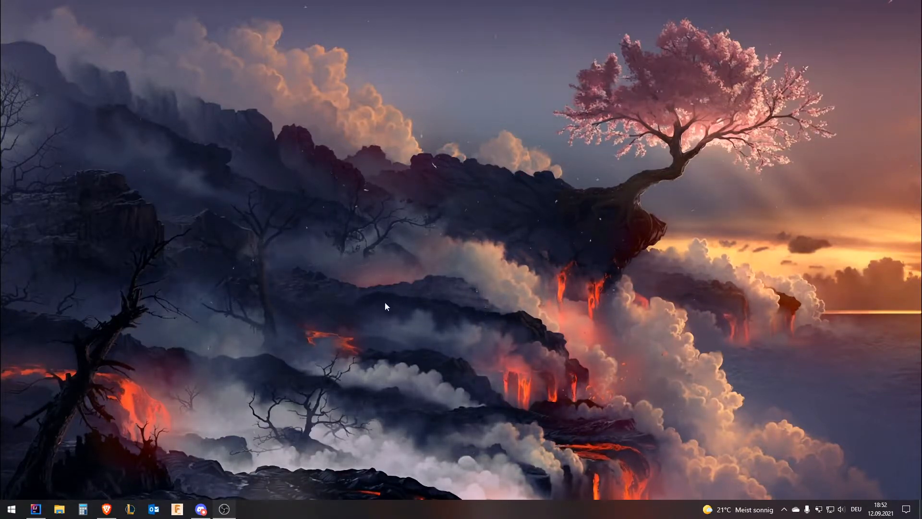
Go to spigotmc.org in the Brave browser and open the DBVerifier (Bungeecord, Discord Verify Plugin) page from the author's own resources
left_click(205, 512)
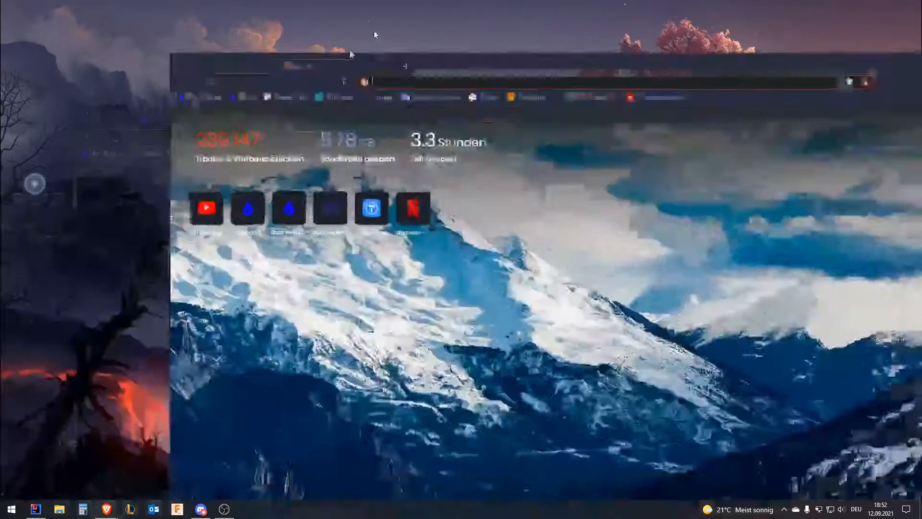
type("spigotmc.org")
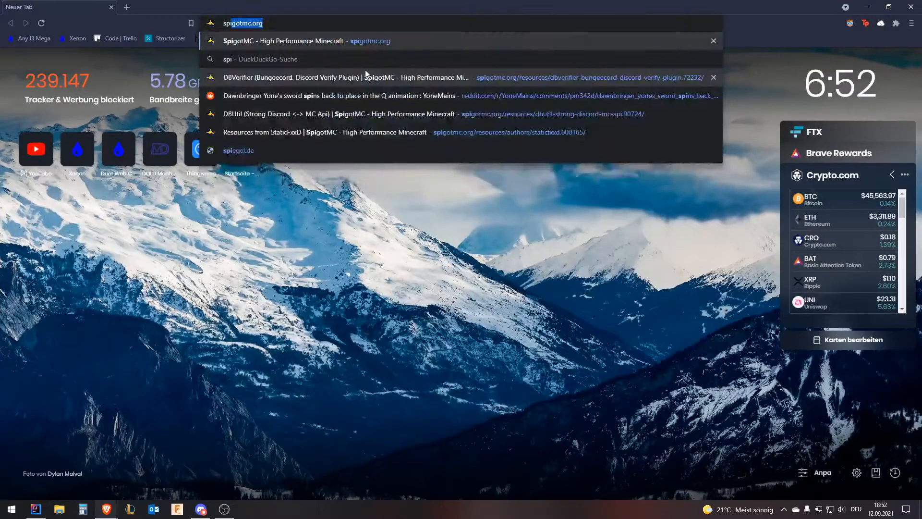
key("Return")
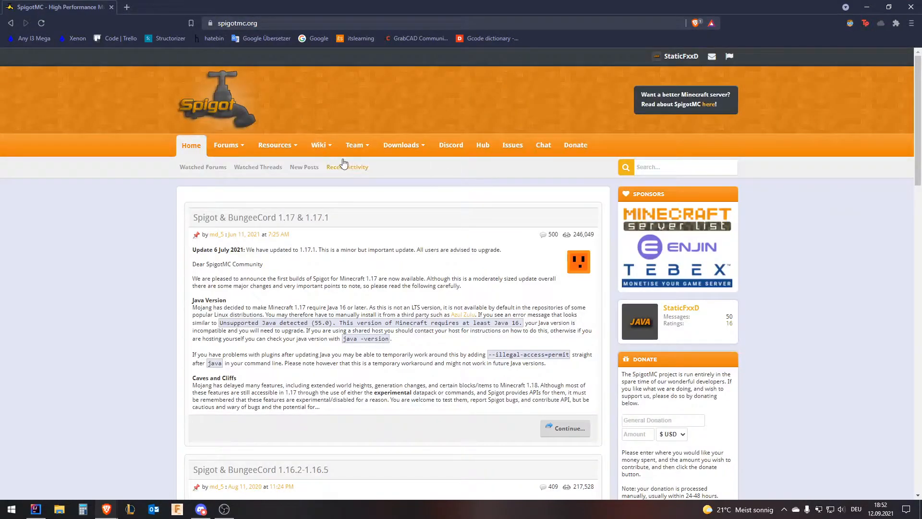
mouse_move(277, 150)
left_click(278, 225)
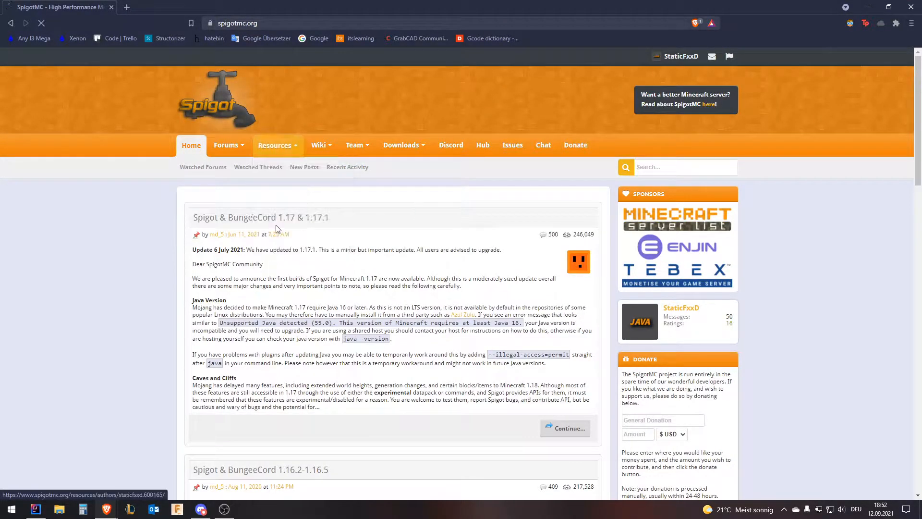
left_click(306, 255)
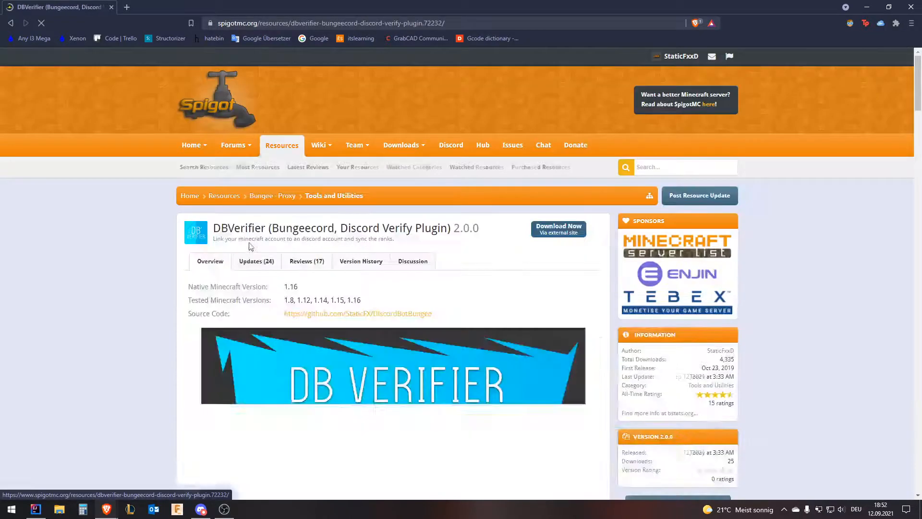
Examine the DBVerifier overview, including its version, features, example verification, command lists and usage statistics
left_click_drag(452, 228, 492, 234)
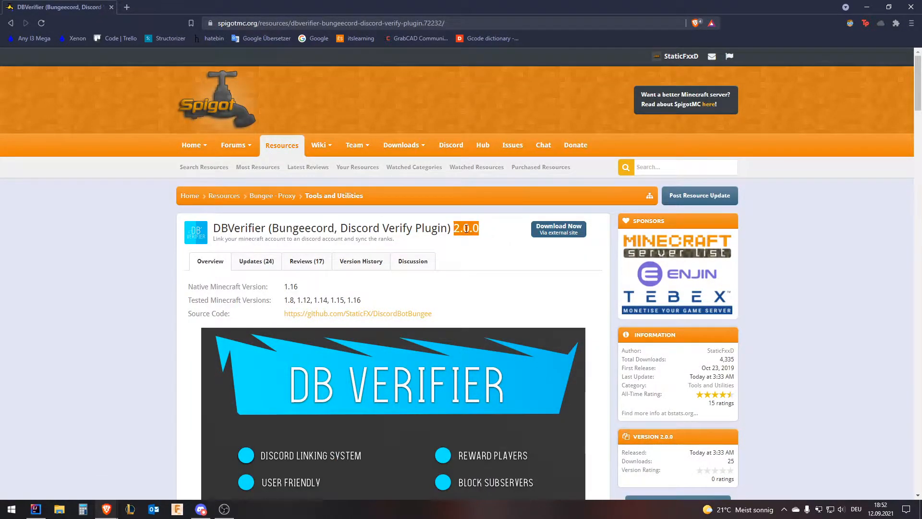
scroll(468, 243, "down", 7)
scroll(456, 242, "up", 7)
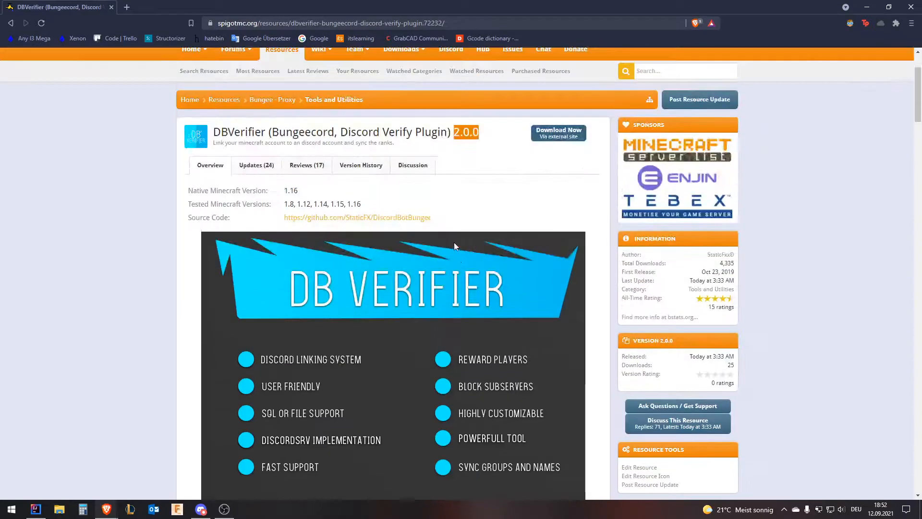
scroll(336, 231, "down", 10)
scroll(283, 220, "down", 20)
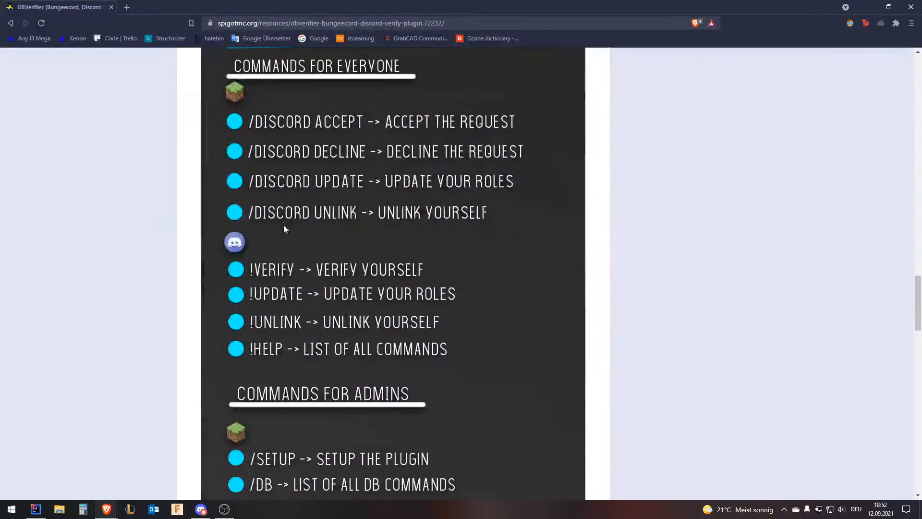
scroll(336, 230, "down", 15)
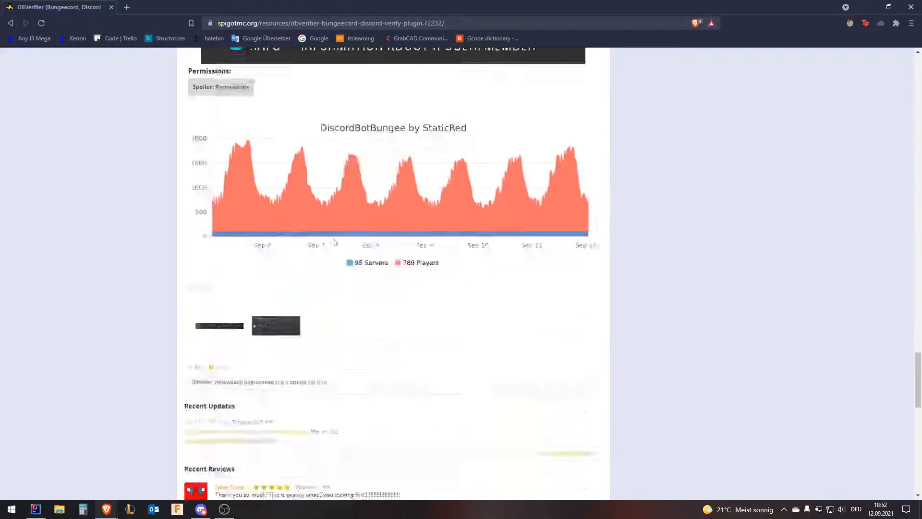
scroll(335, 239, "up", 8)
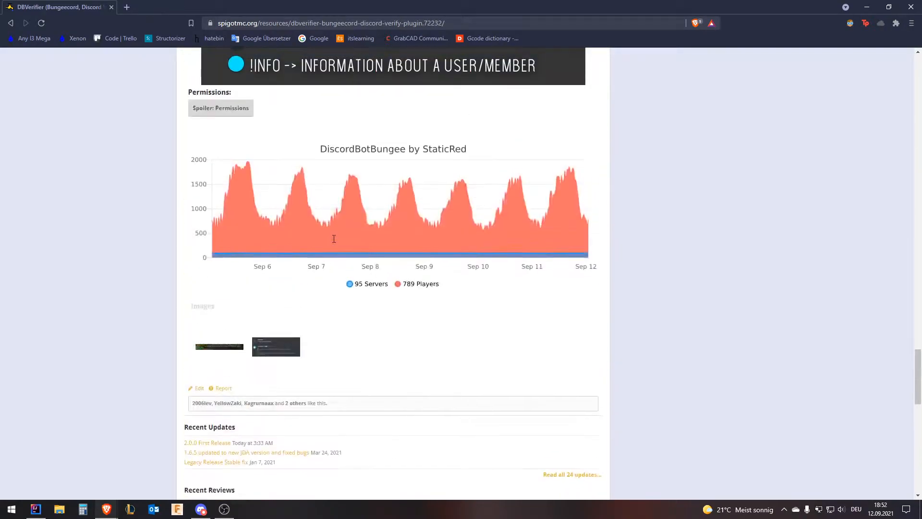
scroll(335, 242, "down", 1)
scroll(335, 243, "up", 12)
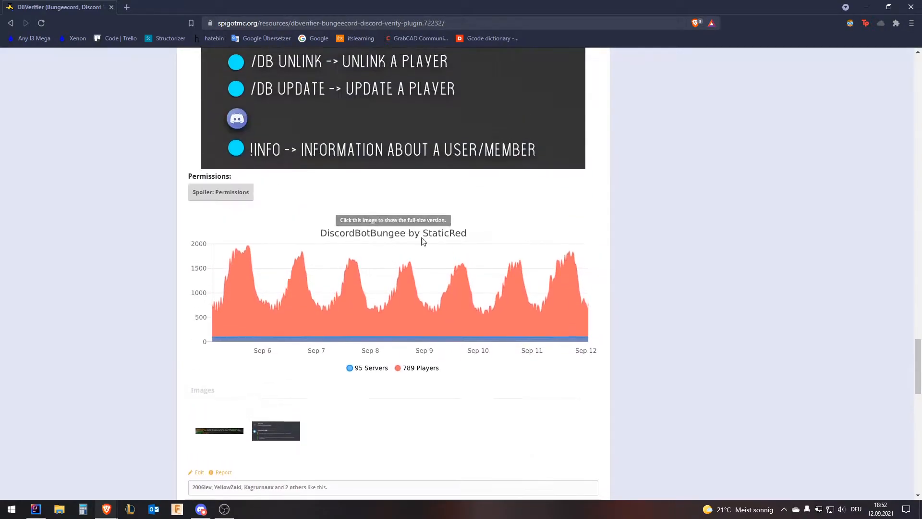
scroll(390, 266, "up", 15)
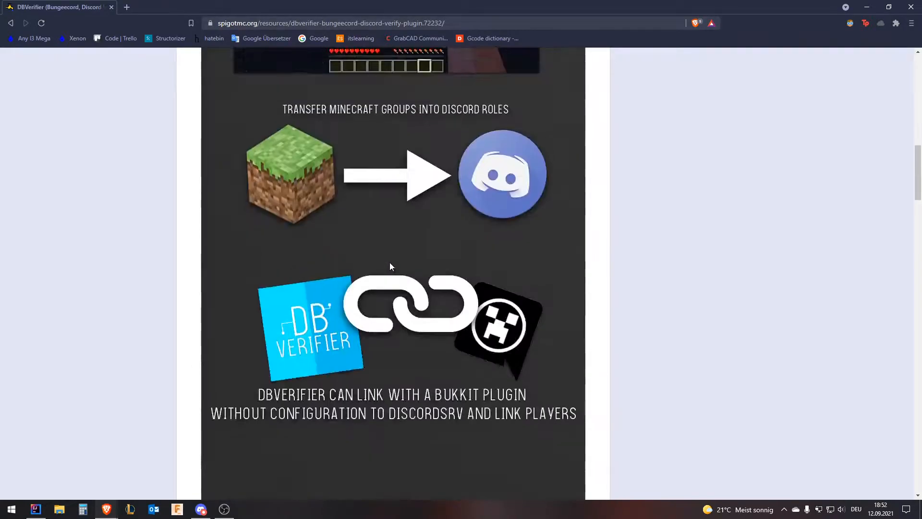
scroll(329, 269, "down", 6)
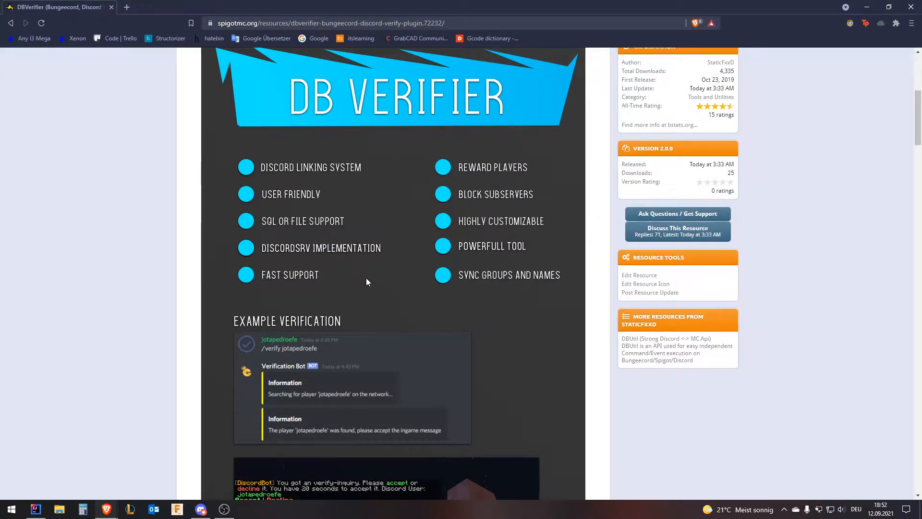
scroll(388, 251, "down", 5)
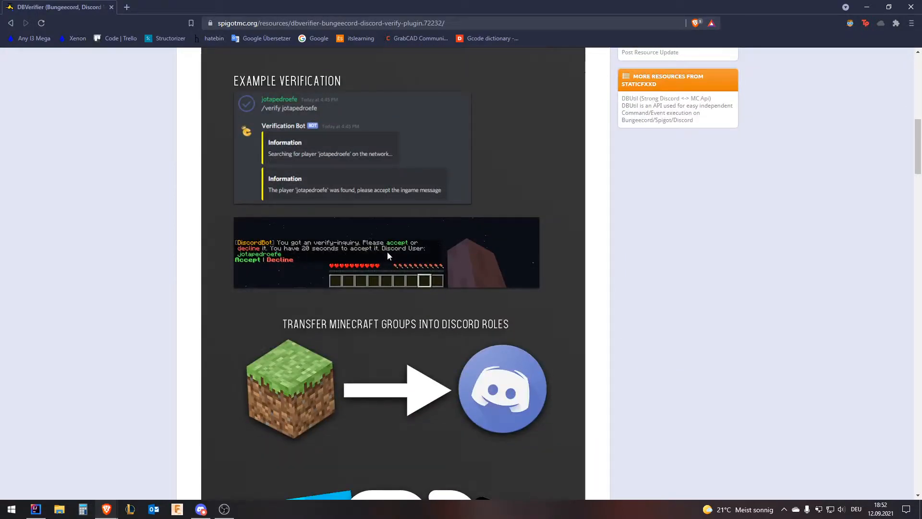
scroll(387, 252, "down", 2)
scroll(303, 244, "up", 1)
scroll(302, 244, "up", 12)
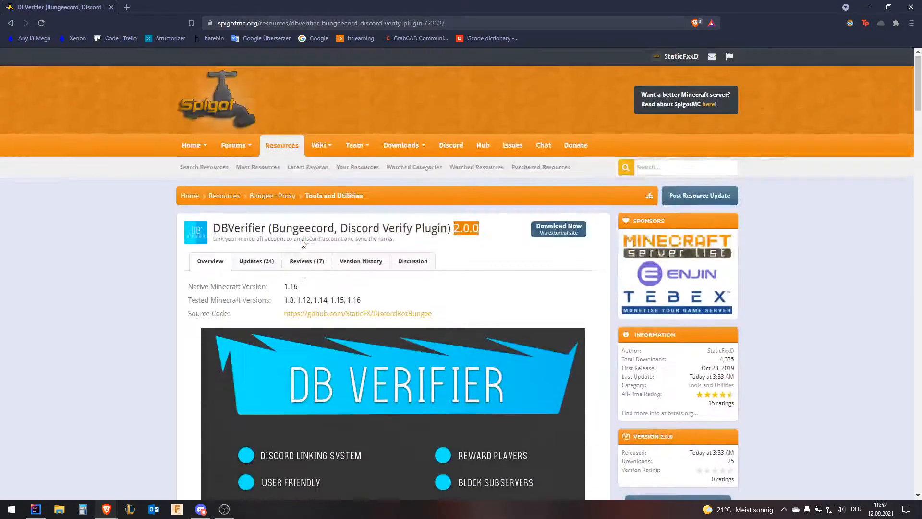
scroll(662, 302, "down", 1)
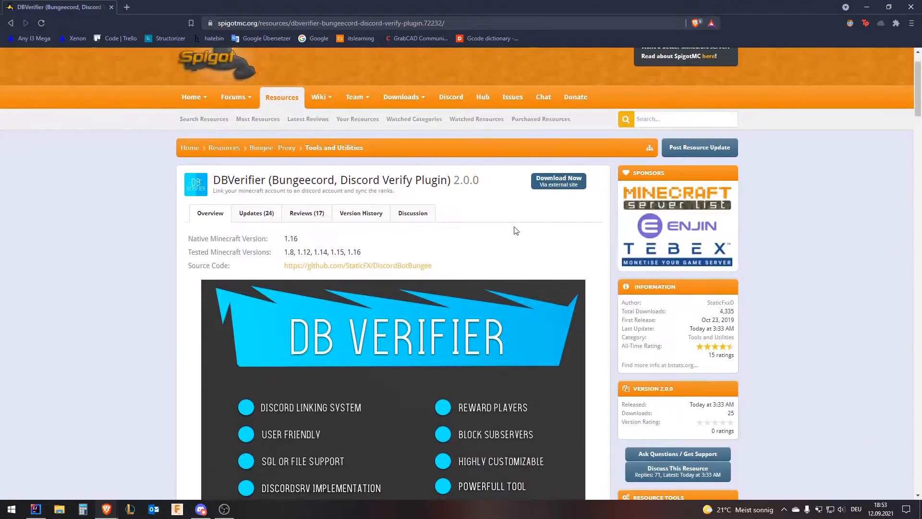
Open DBVerifier's updates and follow the link in the 2.0.0 First Release entry to the DBUtil resource page
left_click(263, 213)
scroll(260, 216, "down", 1)
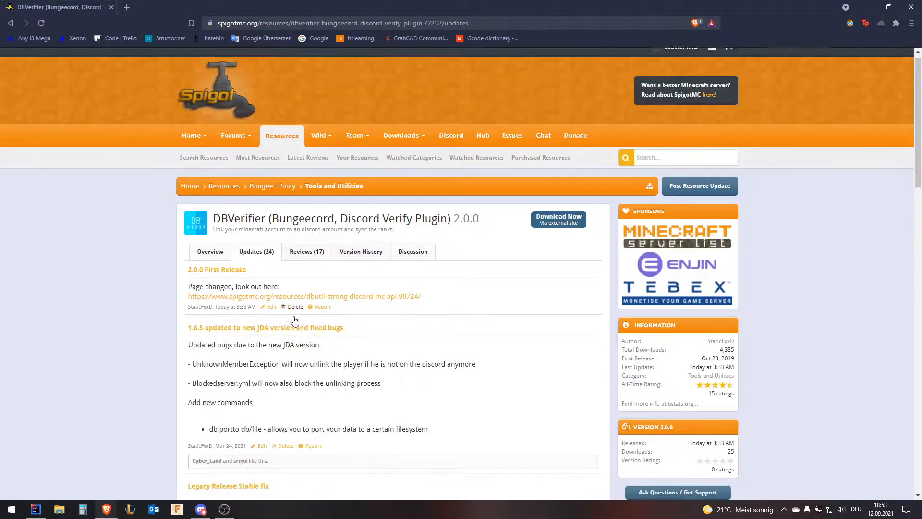
left_click_drag(189, 248, 282, 248)
left_click(263, 251)
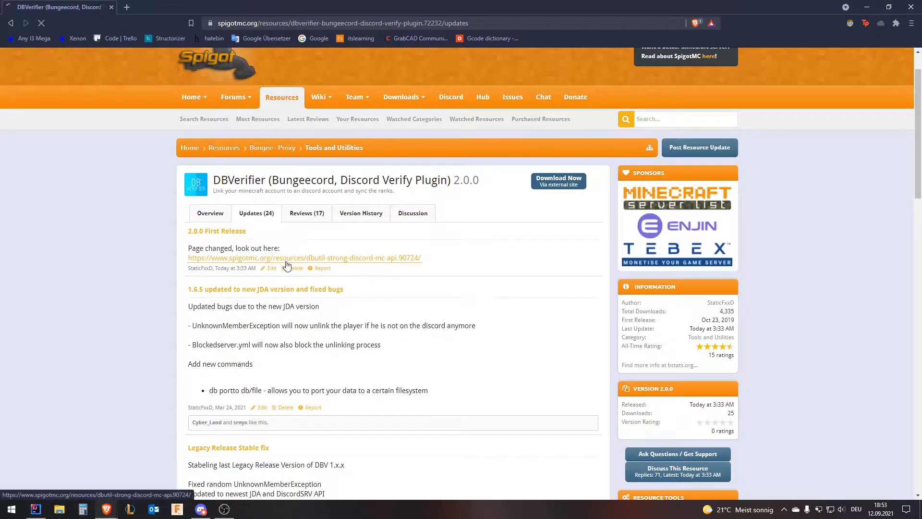
left_click(286, 258)
Examine the DBUtil (Strong Discord <-> MC Api) title, tagline, description and development warning
scroll(319, 231, "down", 1)
scroll(319, 232, "down", 1)
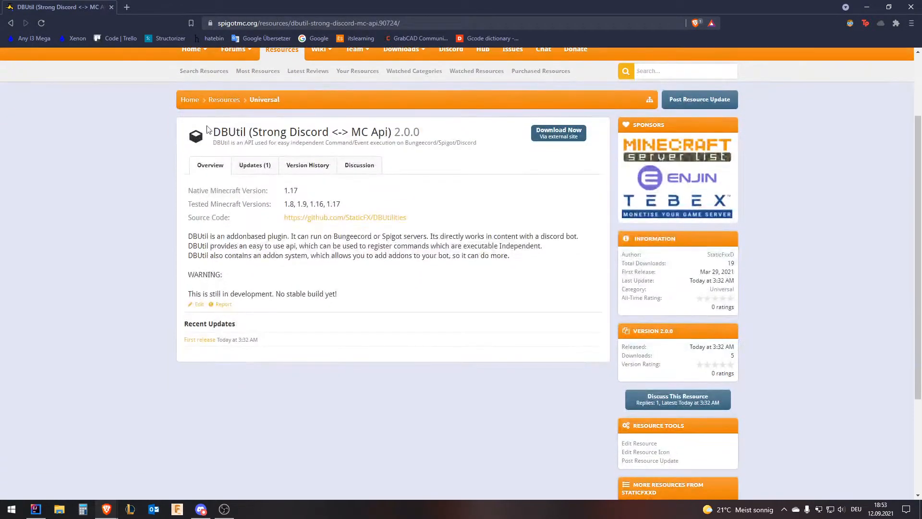
left_click_drag(423, 133, 213, 132)
left_click(353, 140)
left_click_drag(350, 294, 152, 238)
left_click(168, 250)
scroll(181, 264, "up", 1)
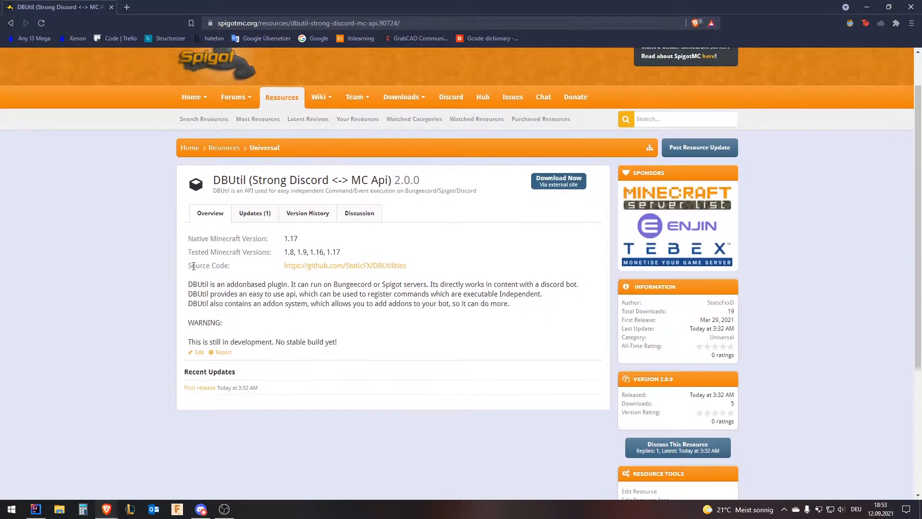
left_click_drag(218, 179, 392, 181)
triple_click(393, 181)
triple_click(407, 182)
left_click(408, 182)
left_click_drag(246, 192, 473, 197)
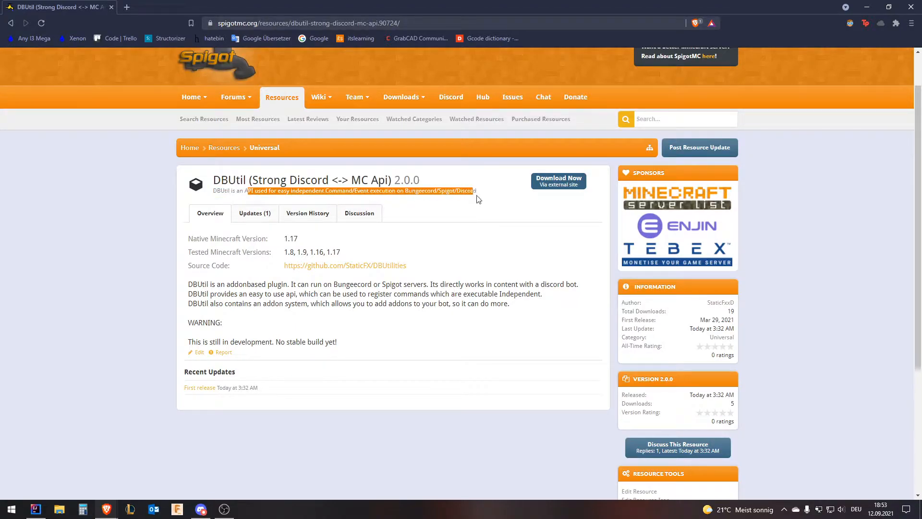
left_click(400, 191)
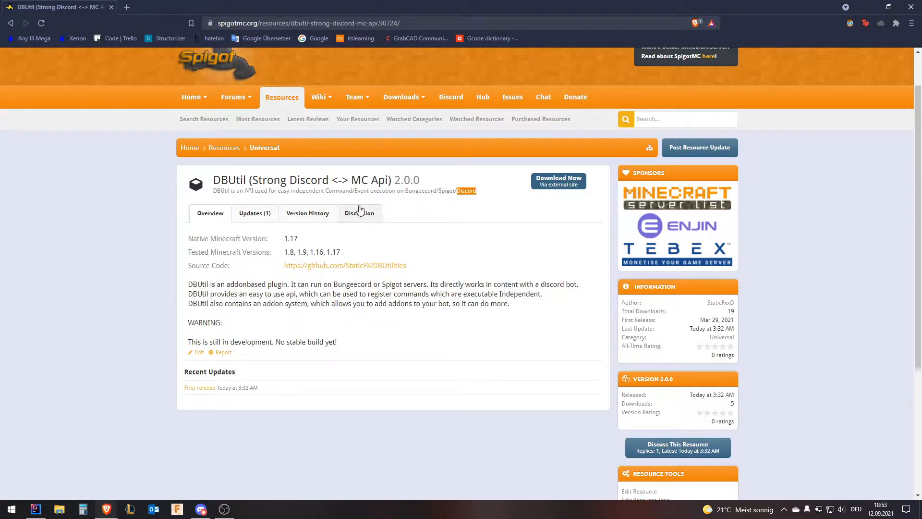
left_click(501, 208)
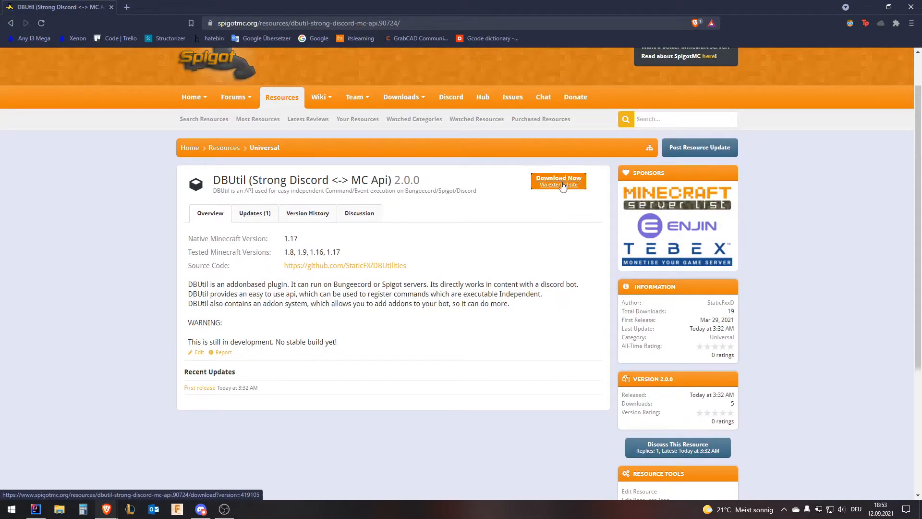
Open DBUtil's external download page on GitHub and look through the 2.0.0 release notes and assets
left_click(563, 186)
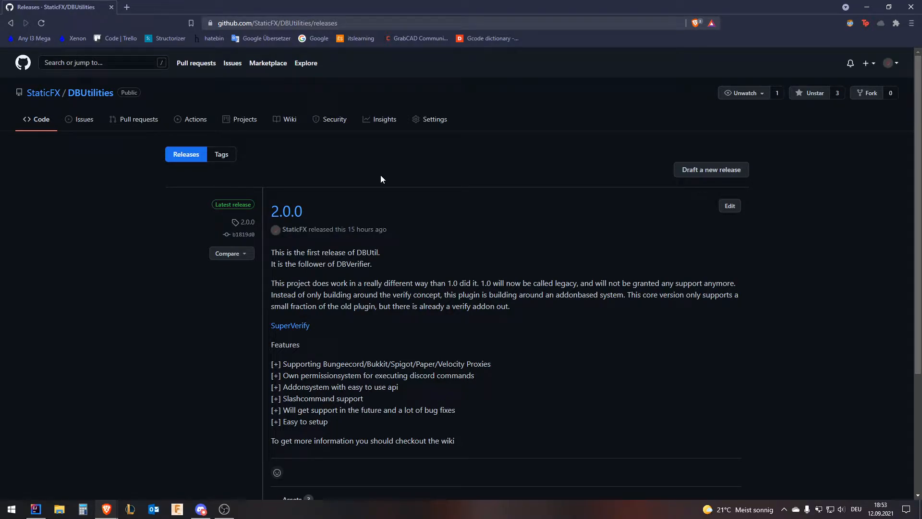
scroll(380, 175, "down", 4)
scroll(381, 175, "up", 4)
scroll(380, 179, "down", 1)
scroll(381, 178, "up", 1)
scroll(332, 174, "down", 3)
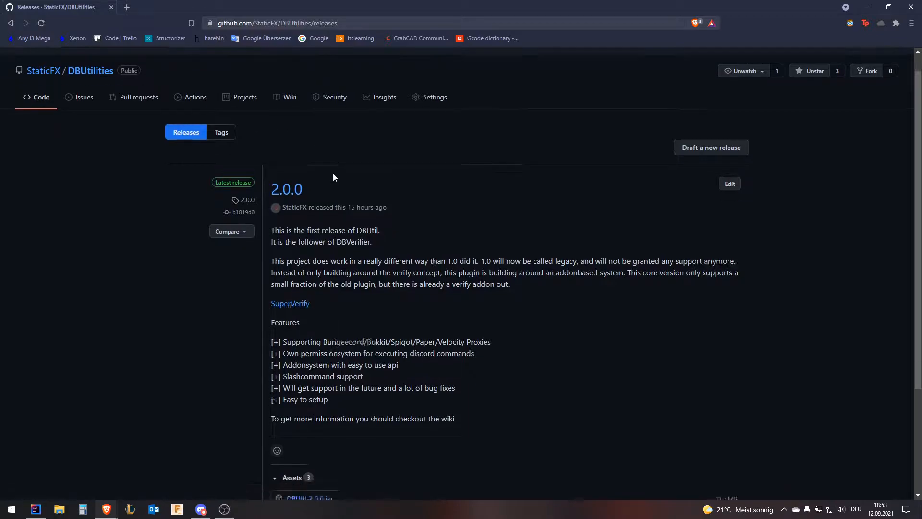
scroll(333, 176, "up", 3)
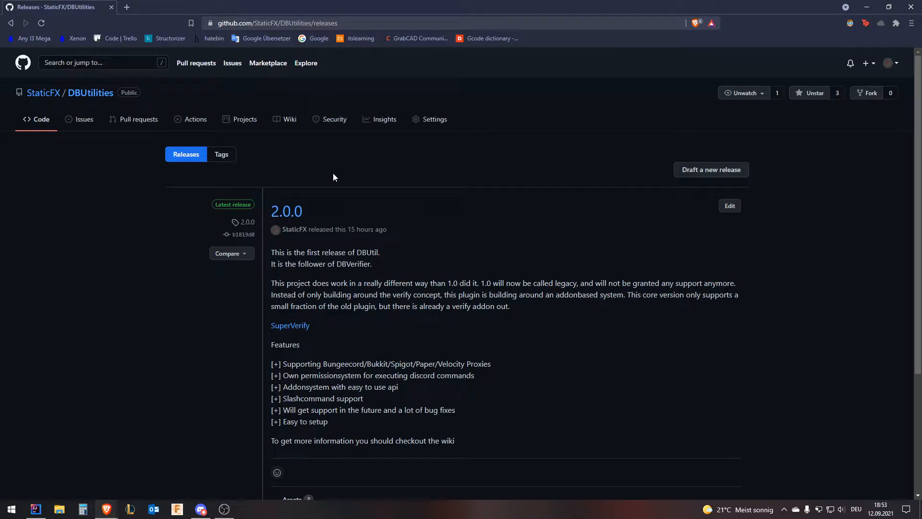
Download DBUtil-2.0.0.jar from the release assets and save it in the Downloads folder
scroll(335, 177, "down", 4)
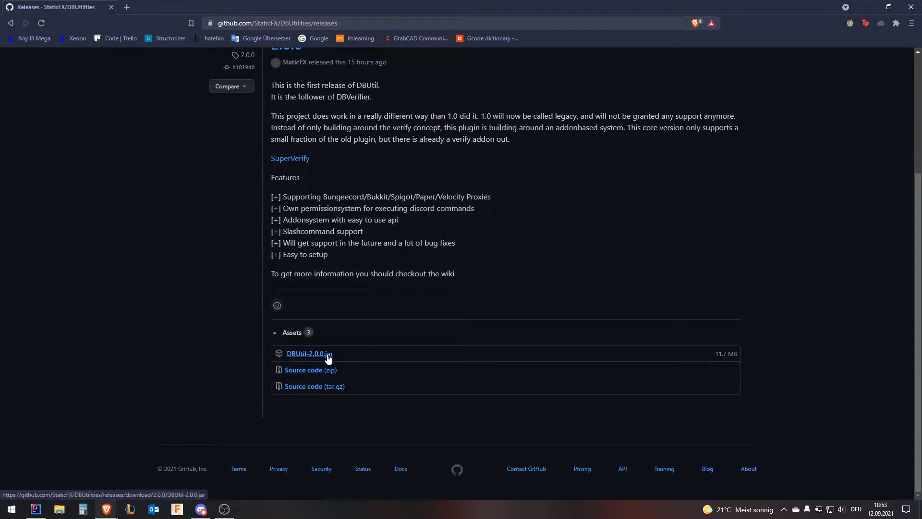
left_click(325, 354)
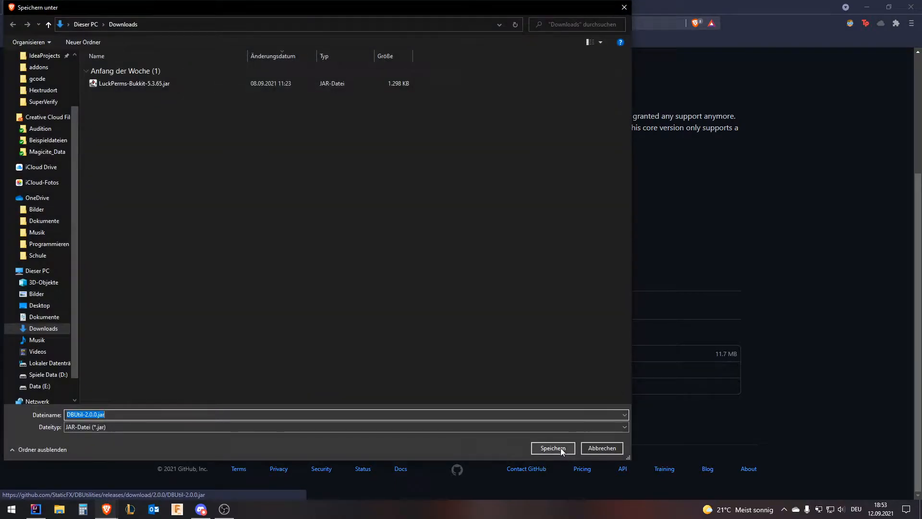
left_click(561, 449)
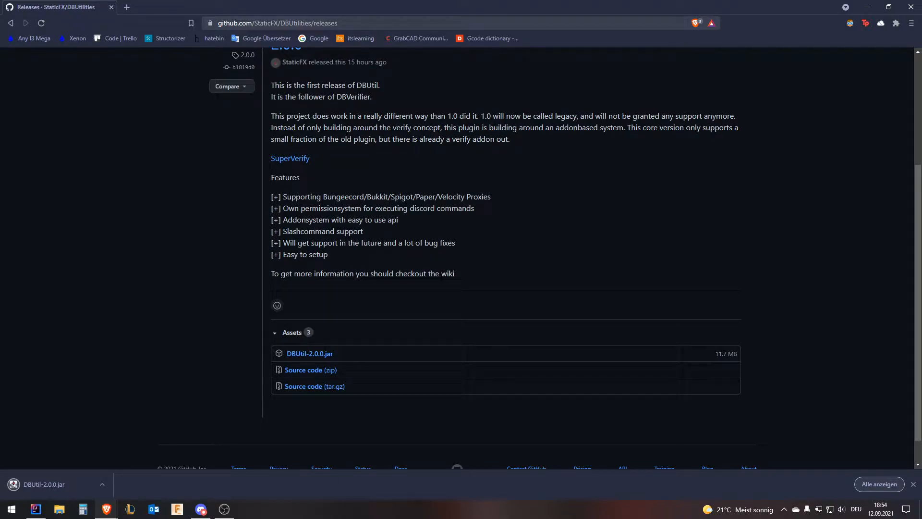
Open the SuperVerify addon repository linked in DBUtil's 2.0.0 release notes
scroll(429, 282, "up", 4)
scroll(429, 283, "down", 3)
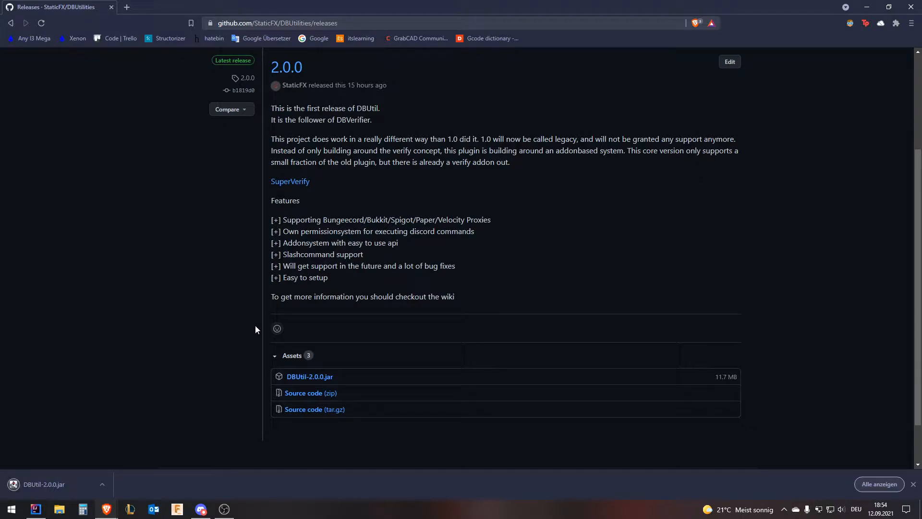
scroll(366, 333, "up", 3)
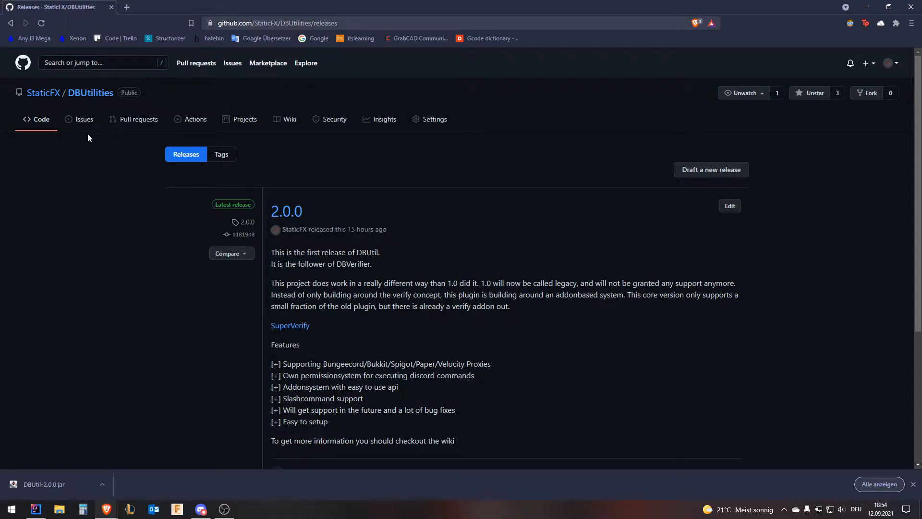
left_click(21, 126)
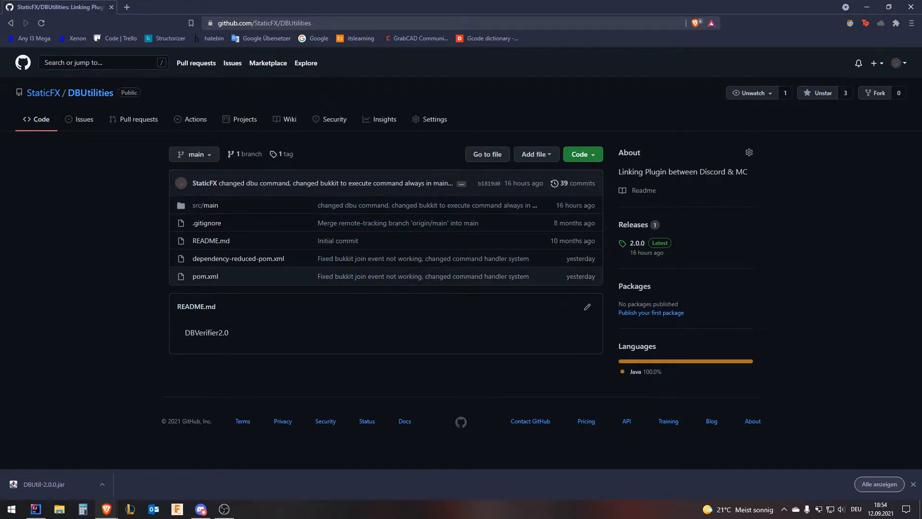
key("alt+Left")
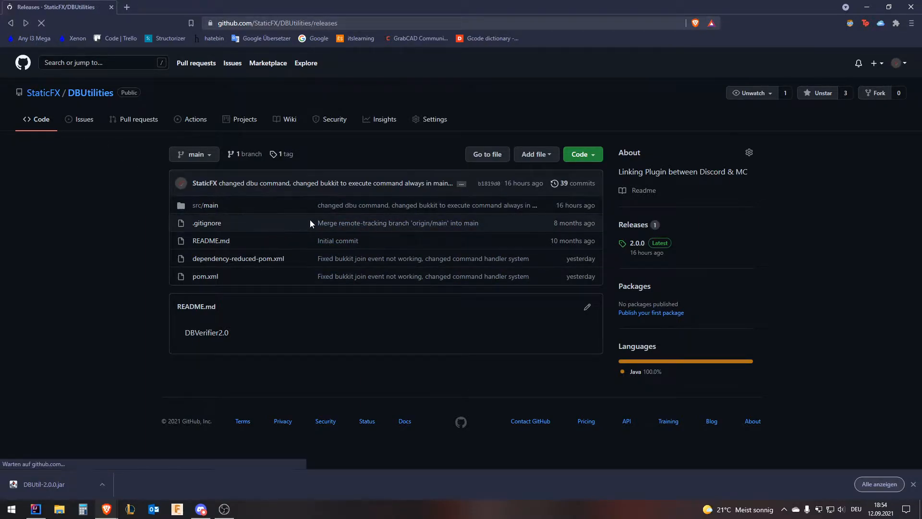
scroll(307, 240, "down", 2)
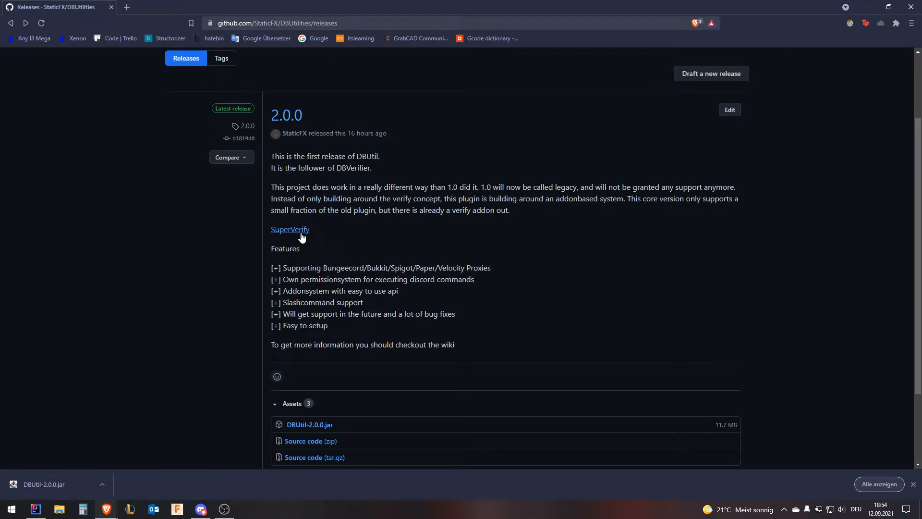
left_click(302, 234)
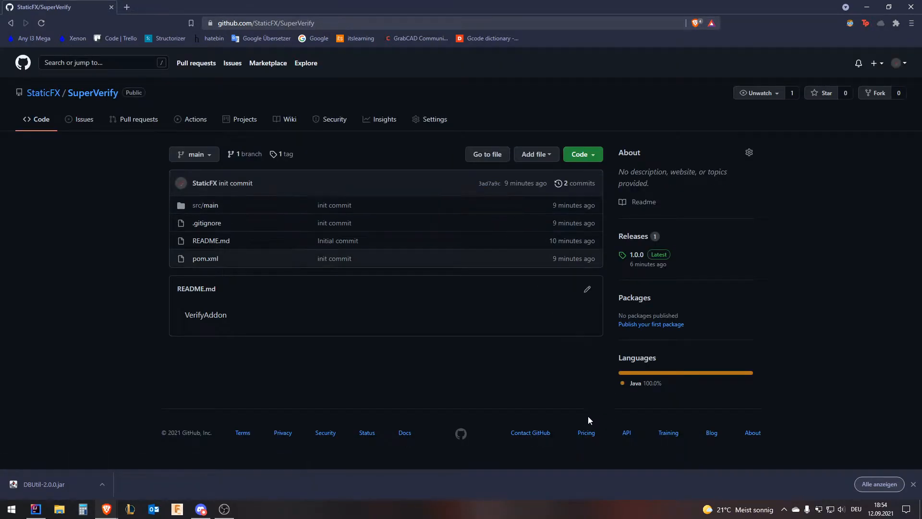
Download SuperVerify-1.0.0.jar from the addon's 1.0.0 release and save it in the Downloads folder
left_click(636, 257)
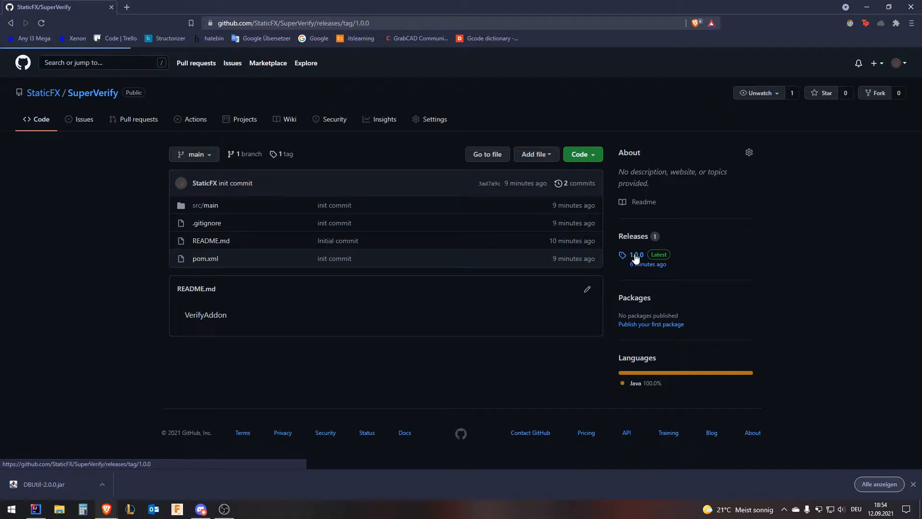
left_click(319, 337)
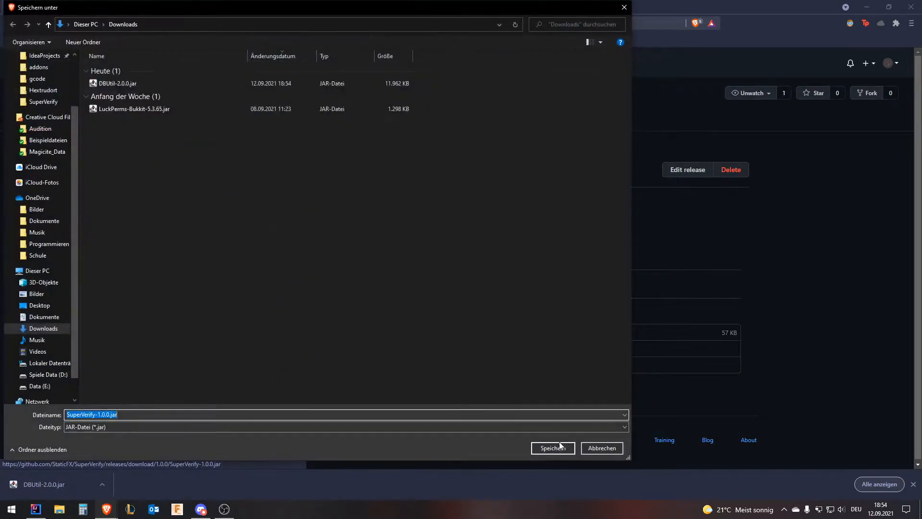
left_click(551, 444)
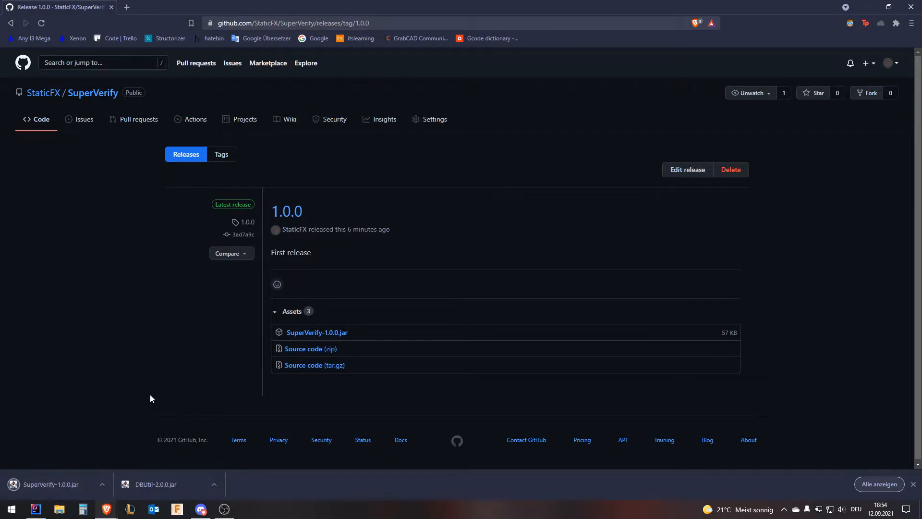
Switch to File Explorer and open the plugins folder of the bukkit server in D:\Dev\server\bukkit
key("super+e")
left_click_drag(618, 62, 417, 166)
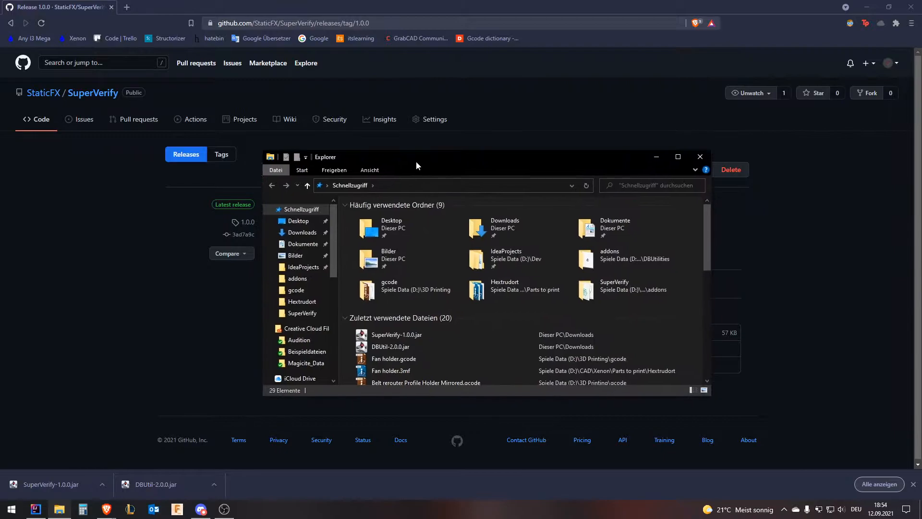
left_click(302, 314)
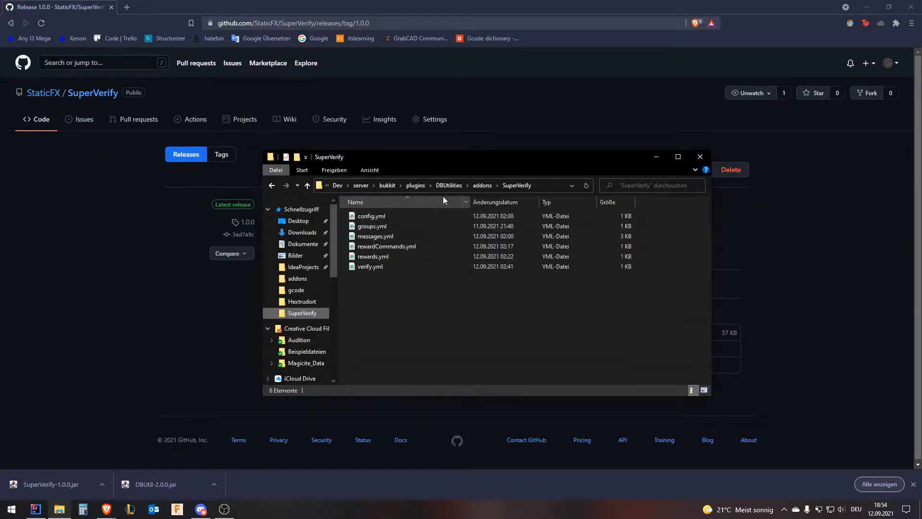
left_click(440, 186)
scroll(309, 269, "up", 7)
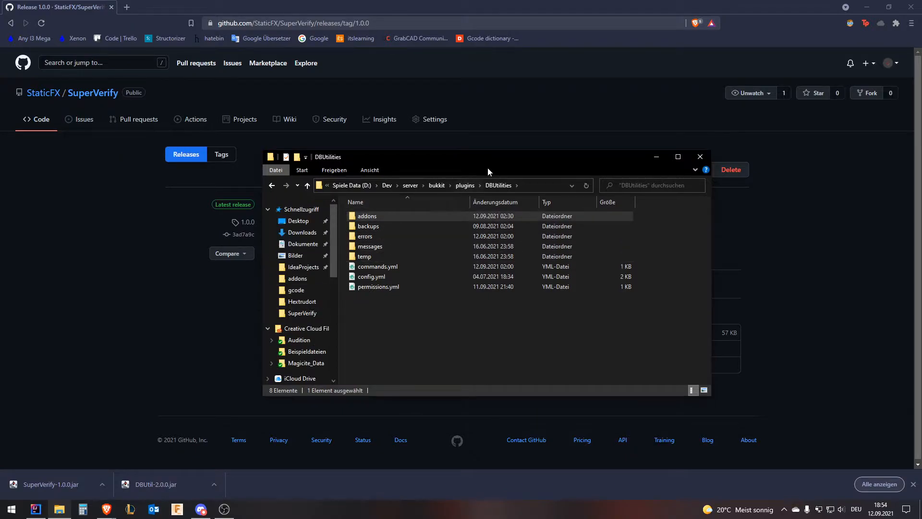
double_click(465, 185)
double_click(477, 155)
left_click(273, 378)
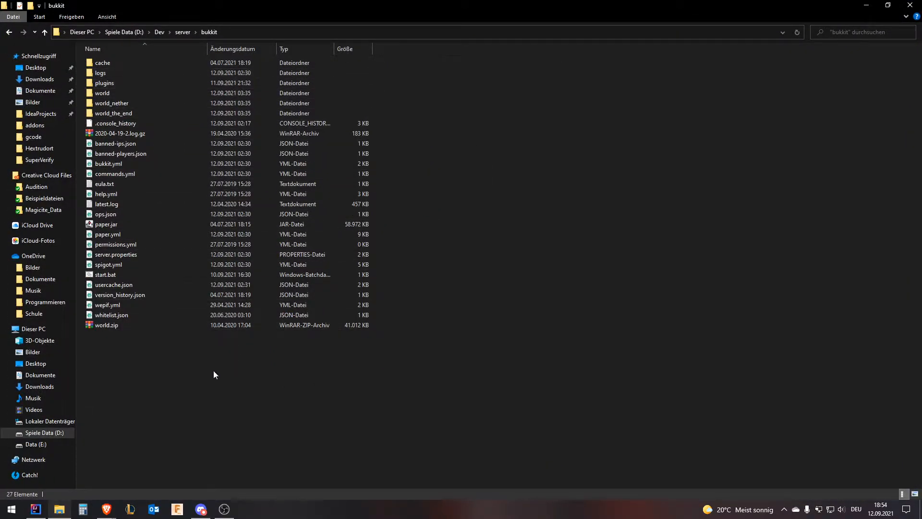
scroll(179, 295, "up", 2)
scroll(180, 295, "down", 1)
scroll(180, 290, "down", 1)
left_click(180, 82)
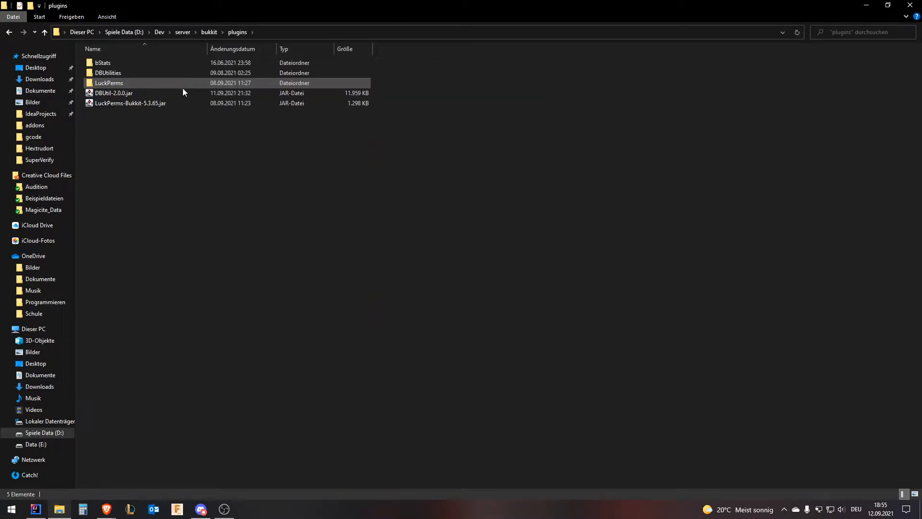
Delete the old DBUtil-2.0.0.jar and the DBUtilities folder from the server's plugins folder
left_click(178, 93)
left_click(165, 73, "ctrl")
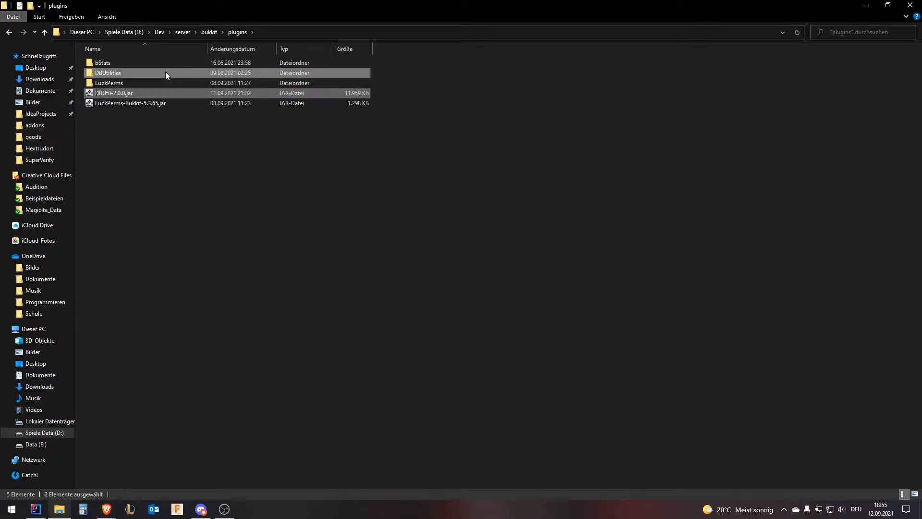
key("Delete")
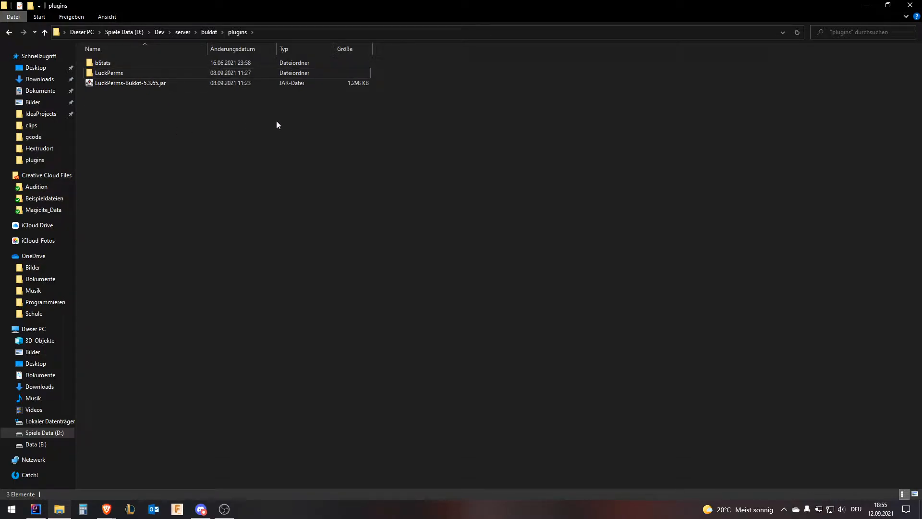
left_click_drag(197, 118, 120, 73)
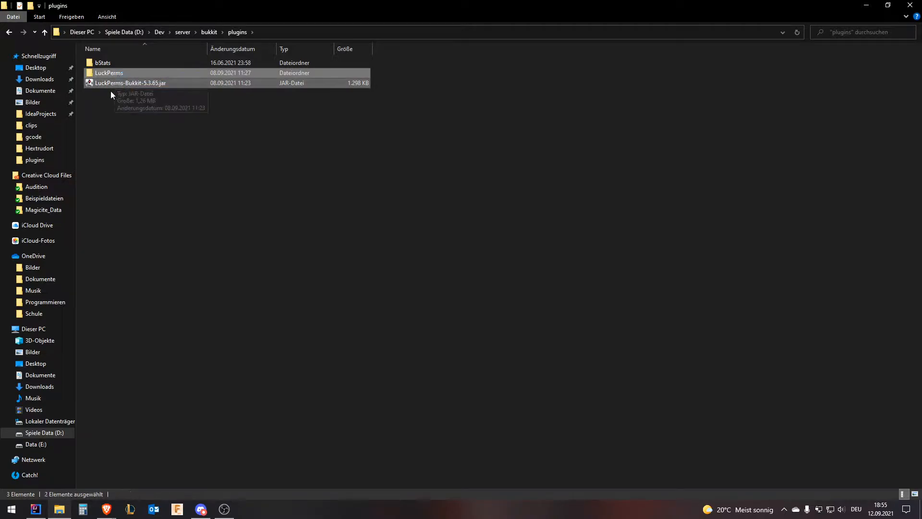
left_click_drag(100, 104, 182, 76)
left_click(200, 106)
left_click(177, 100)
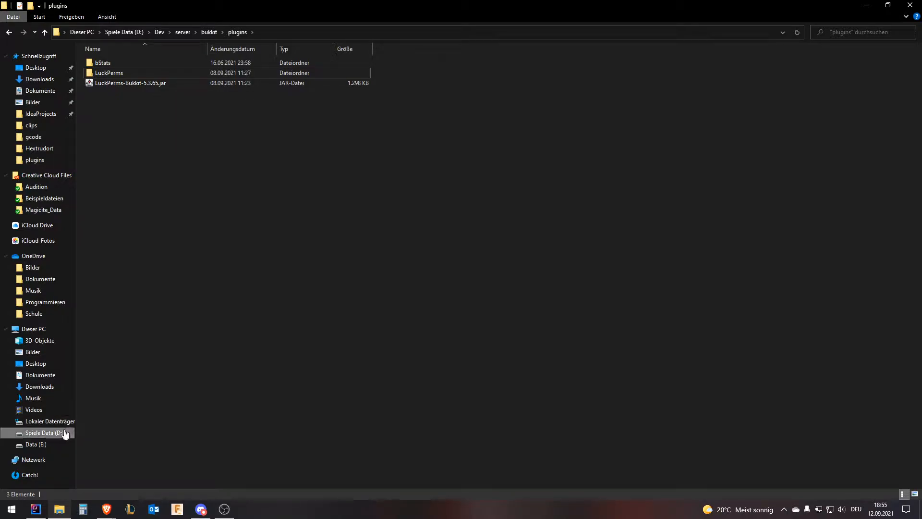
Copy the downloaded DBUtil-2.0.0.jar from the browser's downloads into the server's plugins folder
left_click(106, 509)
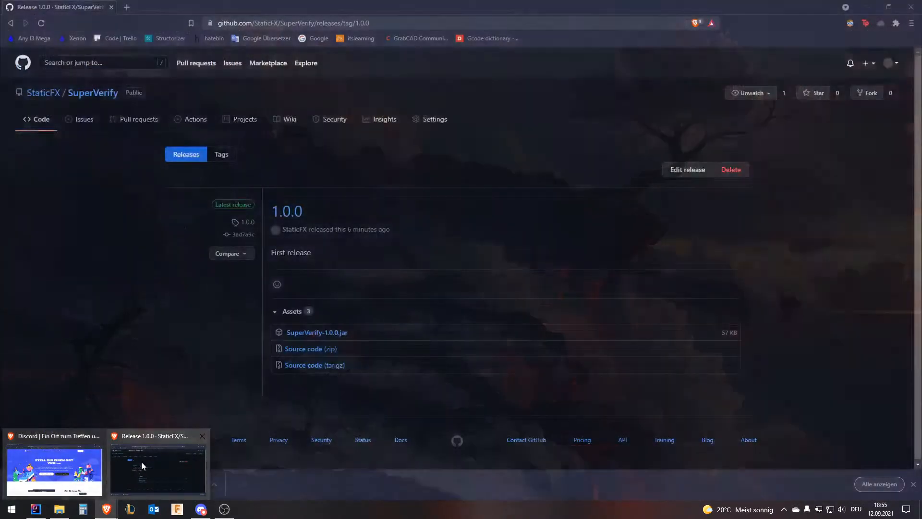
left_click(141, 462)
left_click_drag(156, 484, 235, 330)
left_click(285, 339)
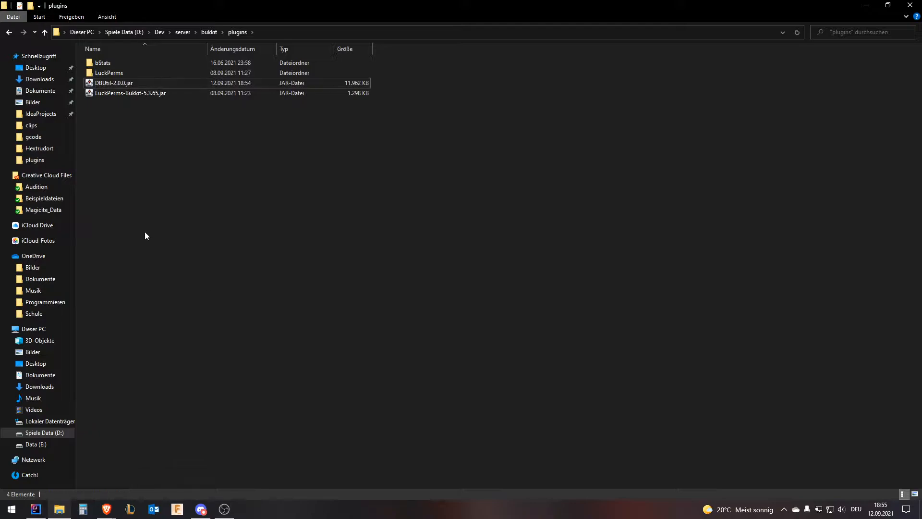
key("alt+Tab")
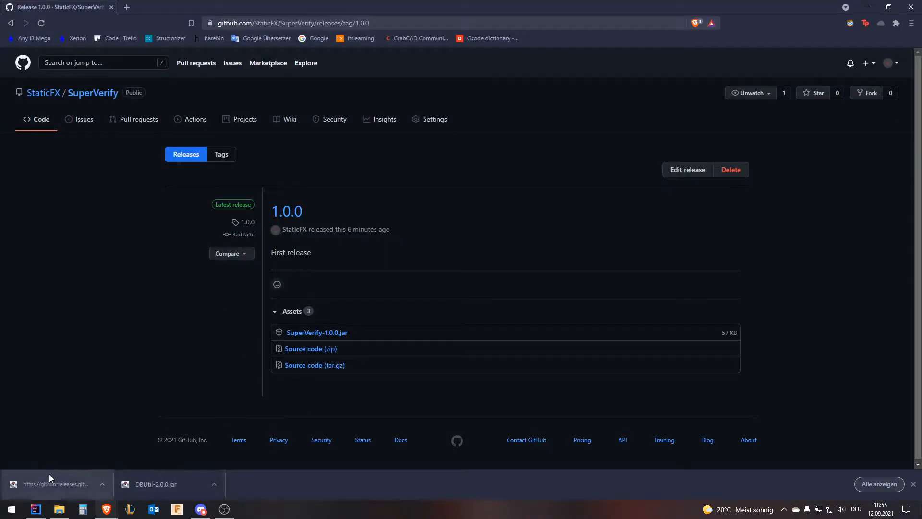
key("alt+Tab")
Start the Minecraft server with start.bat from the bukkit folder and maximize its console window
left_click(210, 33)
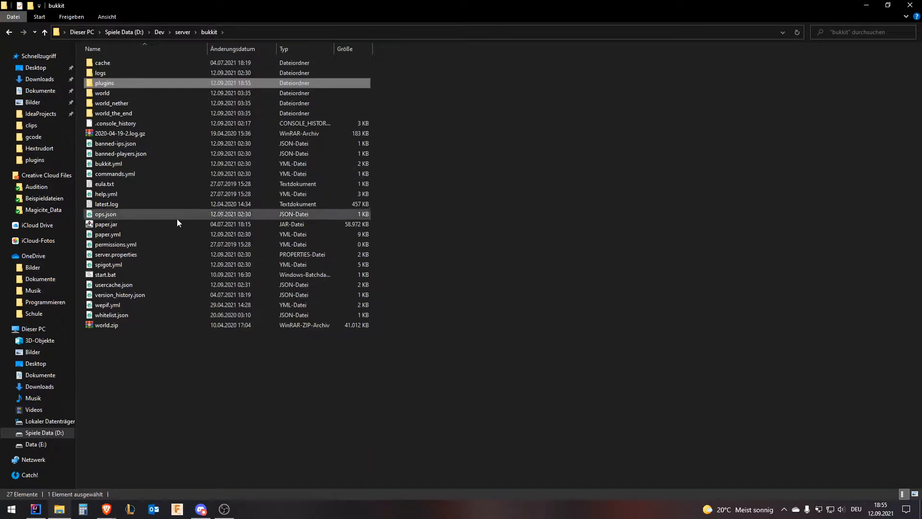
double_click(147, 277)
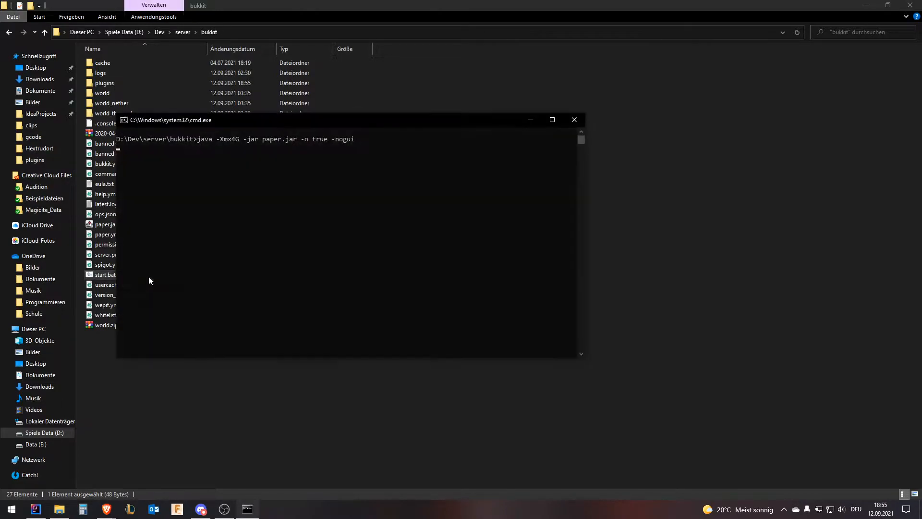
left_click_drag(295, 126, 293, 137)
double_click(292, 138)
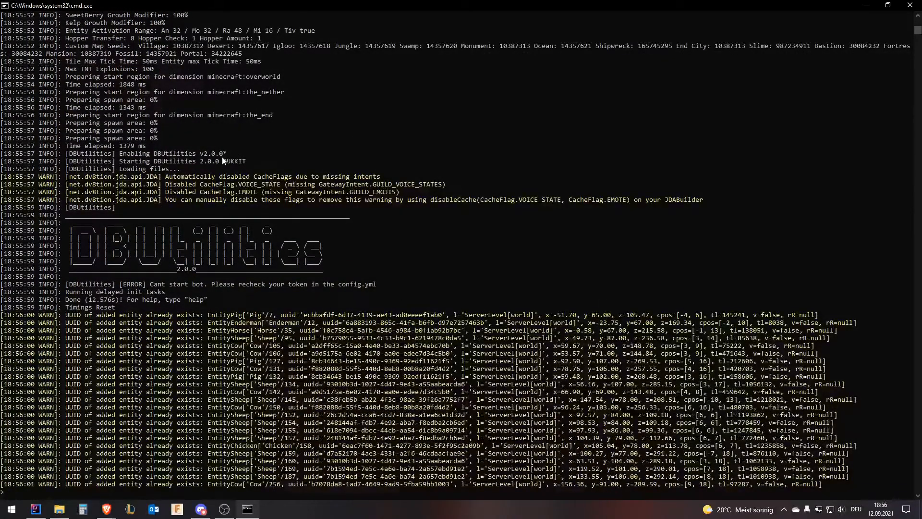
Examine the server's startup log for the DBUtilities loading lines, the JDA CacheFlag warnings and the bot start status
left_click_drag(841, 485, 2, 313)
scroll(174, 284, "up", 9)
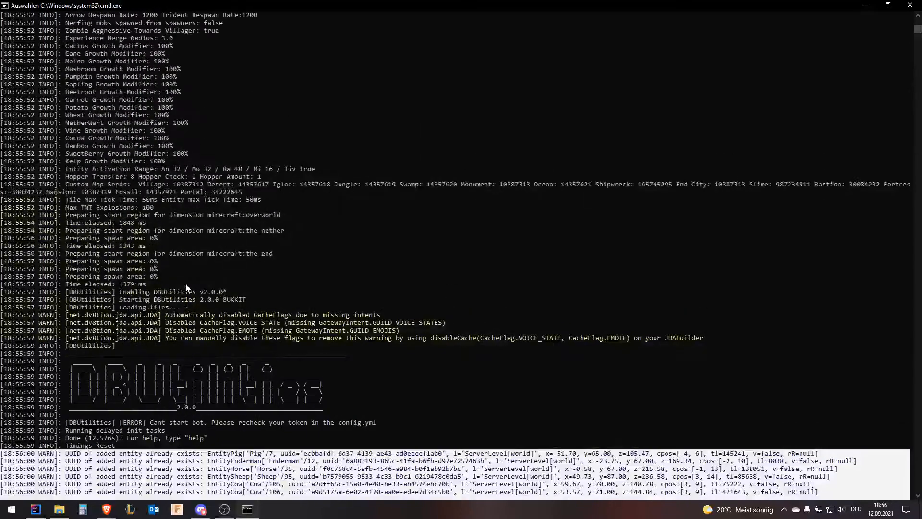
scroll(192, 297, "down", 2)
left_click(208, 314)
scroll(208, 311, "down", 2)
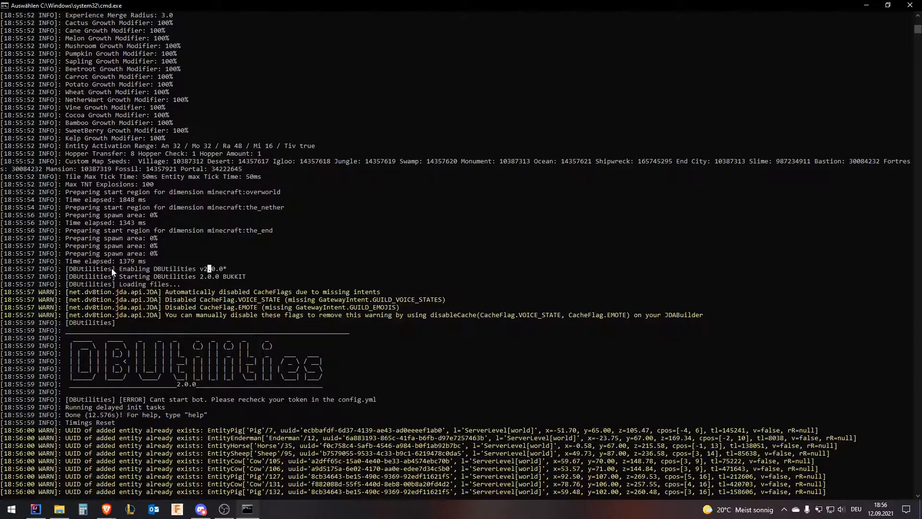
mouse_move(63, 269)
left_mouse_down()
mouse_move(249, 273)
mouse_move(64, 274)
left_mouse_up()
left_click(233, 270)
left_click(224, 271)
left_click(186, 271)
left_click(177, 270)
double_click(162, 271)
left_click_drag(225, 276, 245, 278)
left_click(168, 292)
left_click_drag(175, 296, 2, 291)
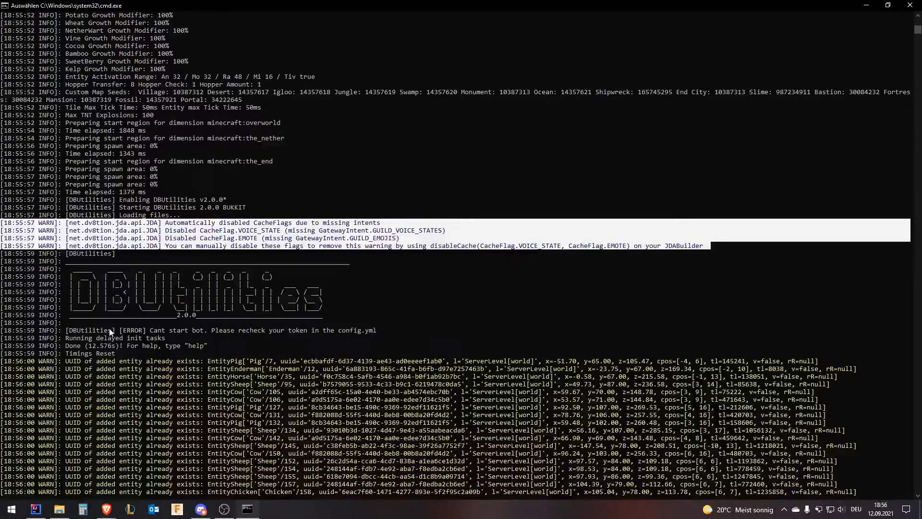
left_click_drag(66, 333, 379, 331)
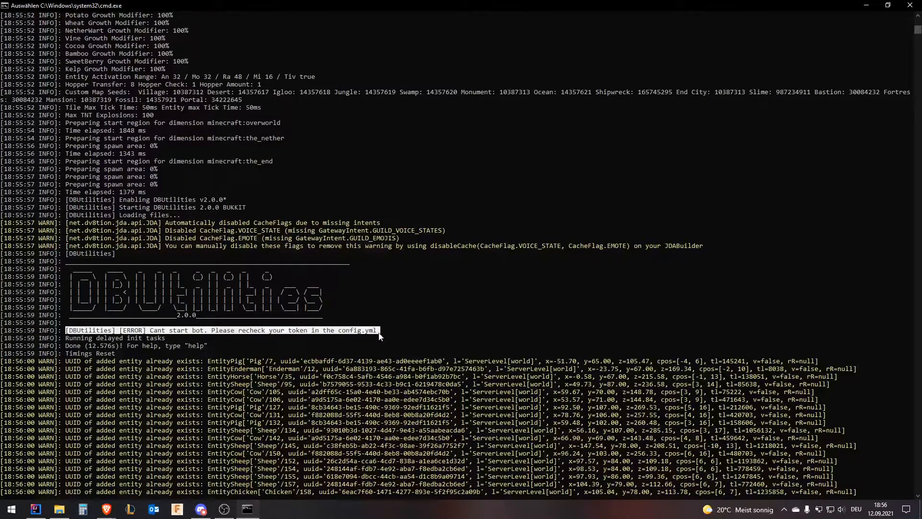
left_click_drag(147, 333, 378, 330)
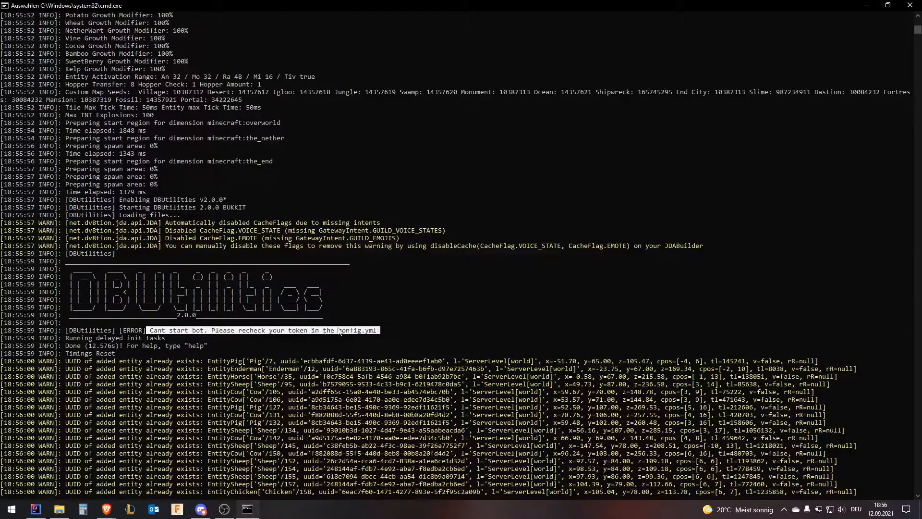
left_click(271, 324)
scroll(258, 337, "down", 1)
scroll(258, 340, "down", 5)
scroll(181, 324, "up", 6)
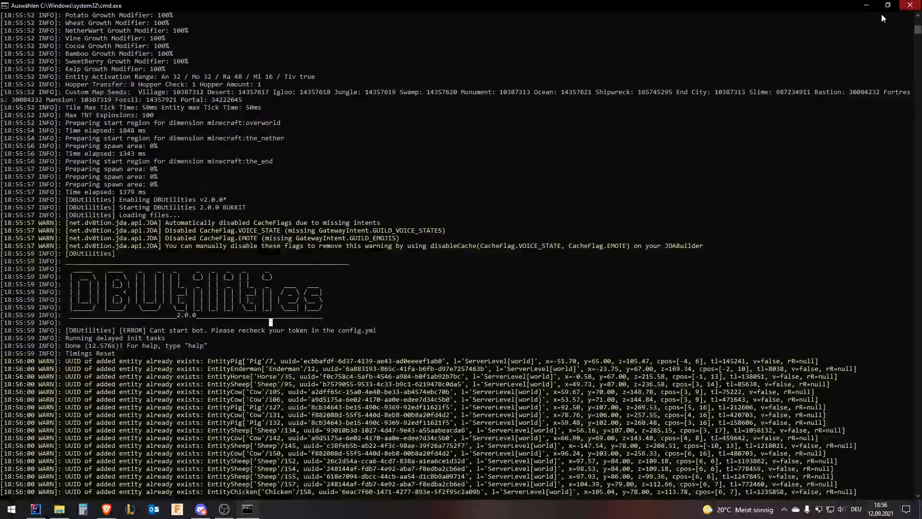
Stop the server with the stop command, look over the shutdown log and close the console
scroll(516, 222, "down", 4)
type("stop")
key("Return")
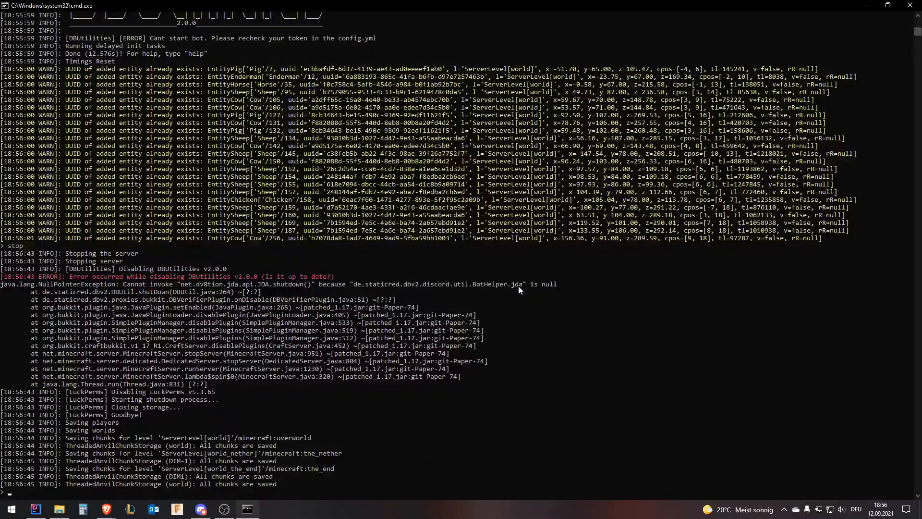
scroll(108, 365, "down", 2)
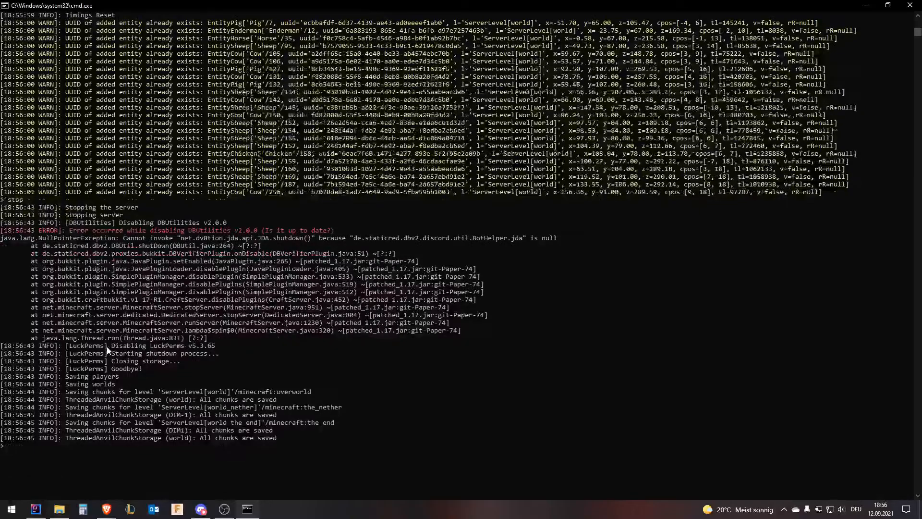
left_click_drag(177, 238, 318, 239)
key("ctrl+c")
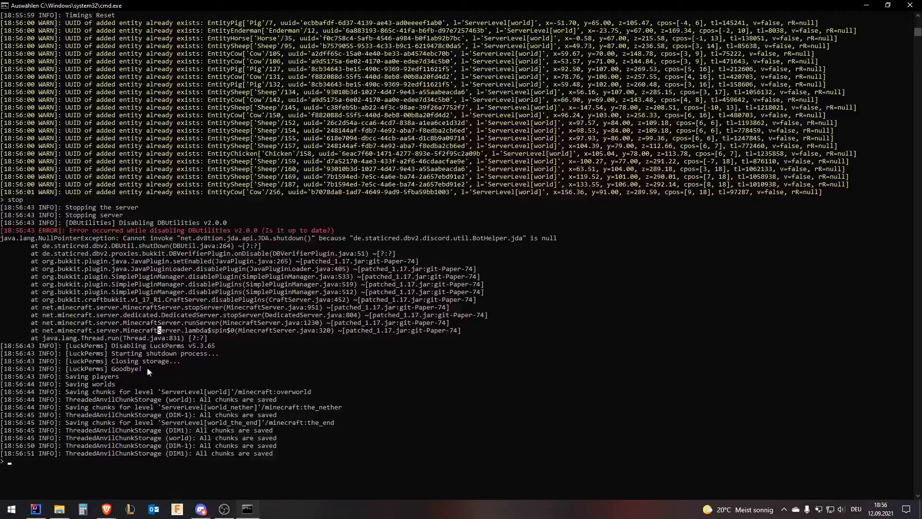
key("Return")
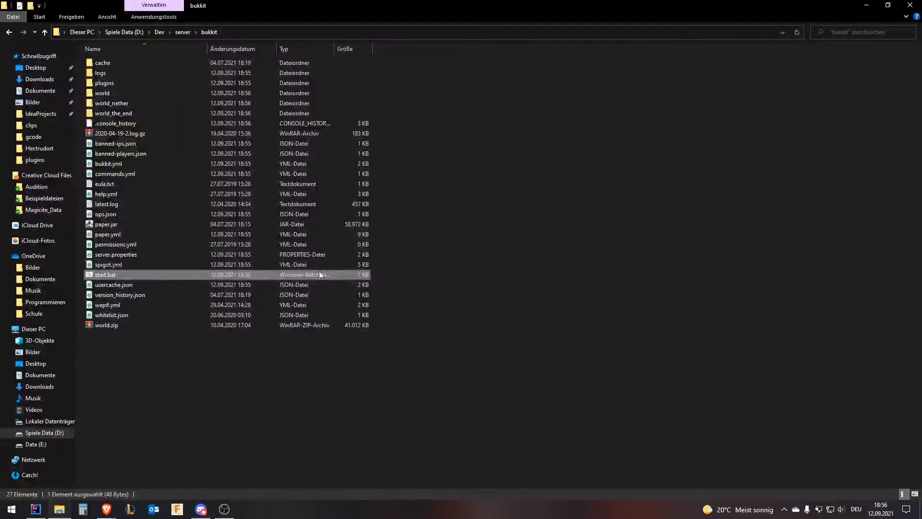
Open config.yml from the plugins\DBUtilities folder in Atom and hide the empty project pane
double_click(141, 87)
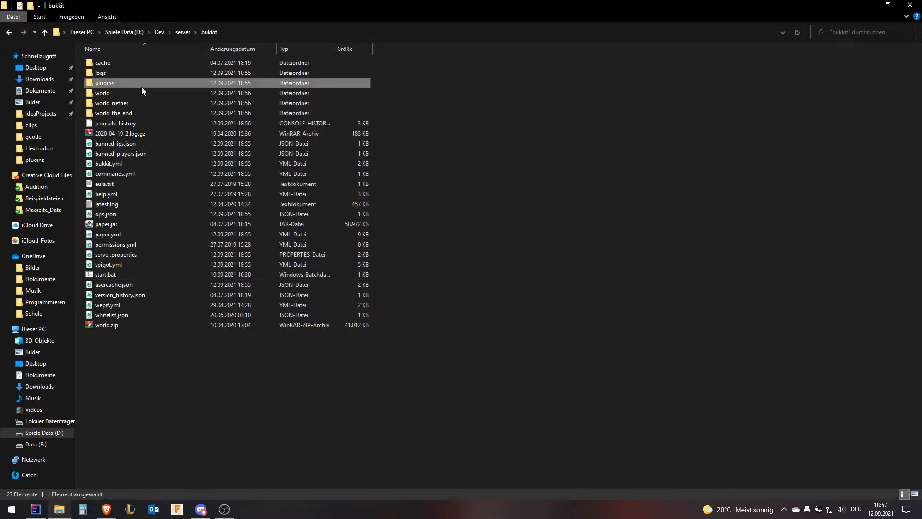
left_click(121, 73)
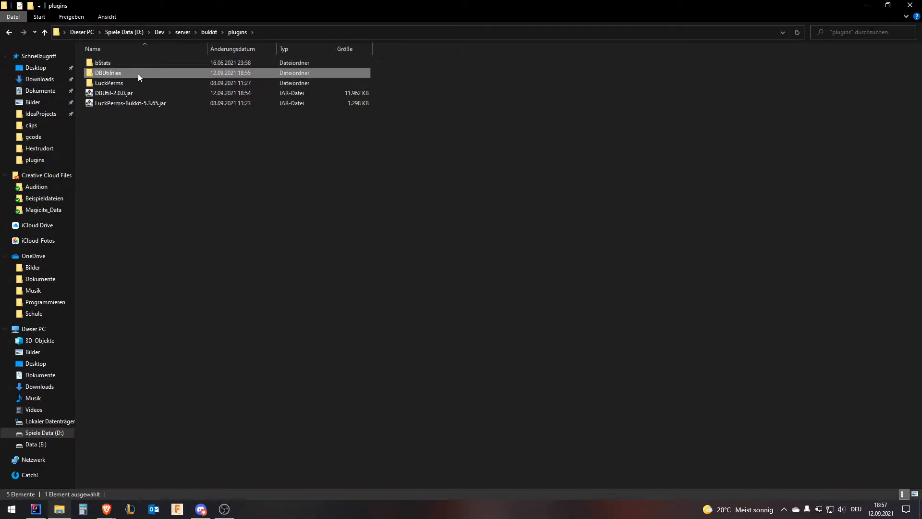
double_click(138, 73)
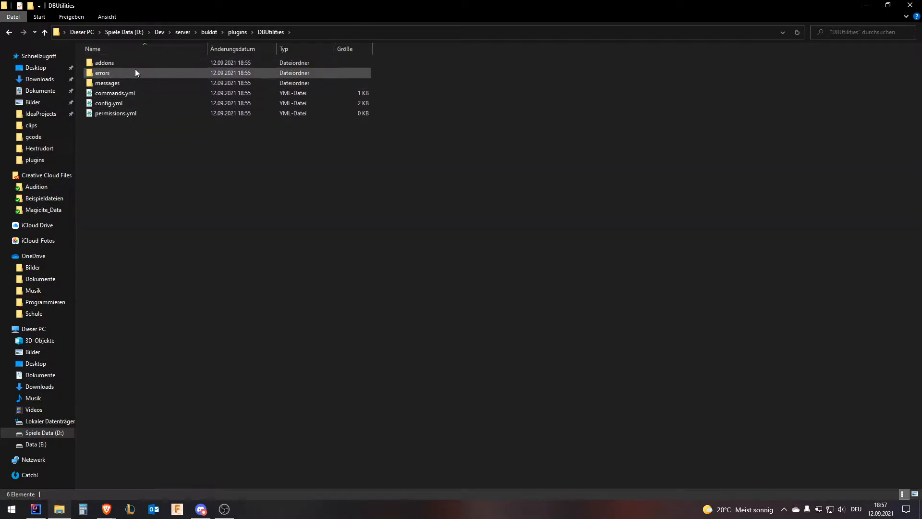
double_click(136, 100)
right_click(135, 100)
left_click(187, 100)
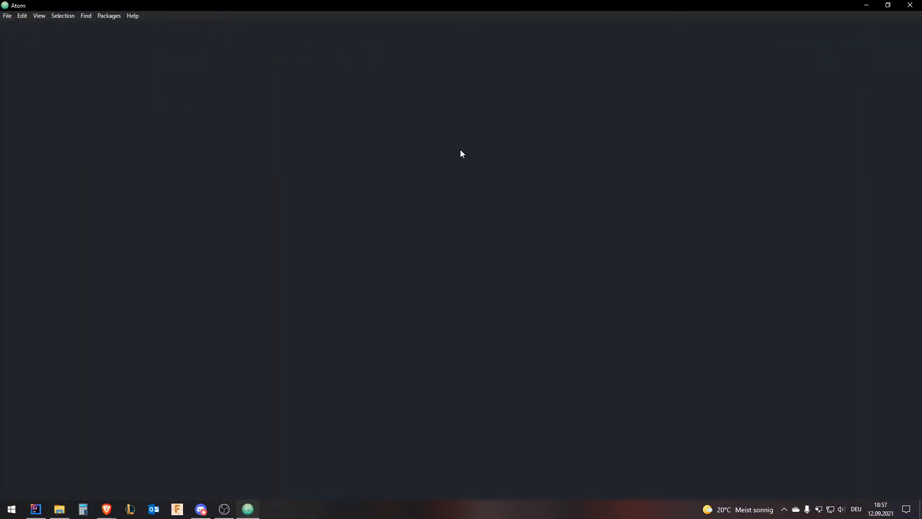
left_click_drag(533, 160, 61, 167)
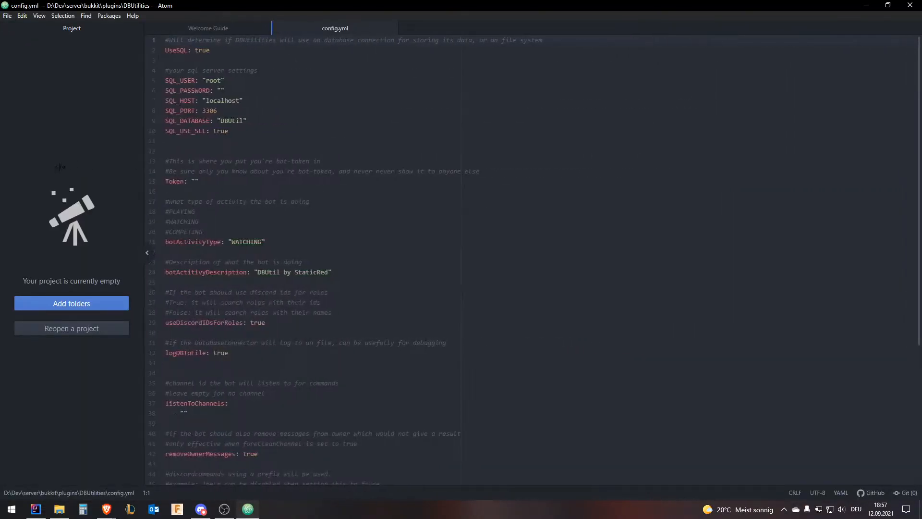
left_click(147, 253)
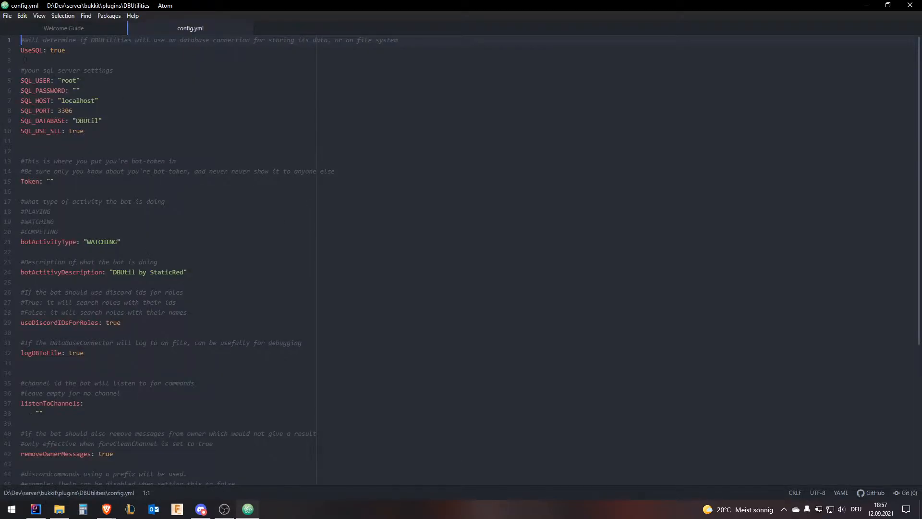
Set UseSQL to false in DBUtilities' config.yml
double_click(59, 50)
type("false")
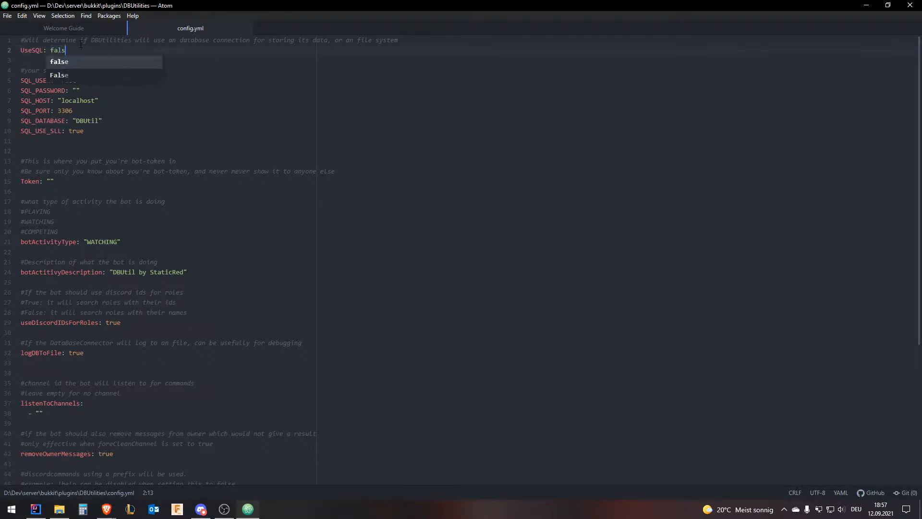
Examine the SQL connection settings in config.yml, from SQL_USER down to SQL_USE_SLL
left_click_drag(96, 130, 20, 80)
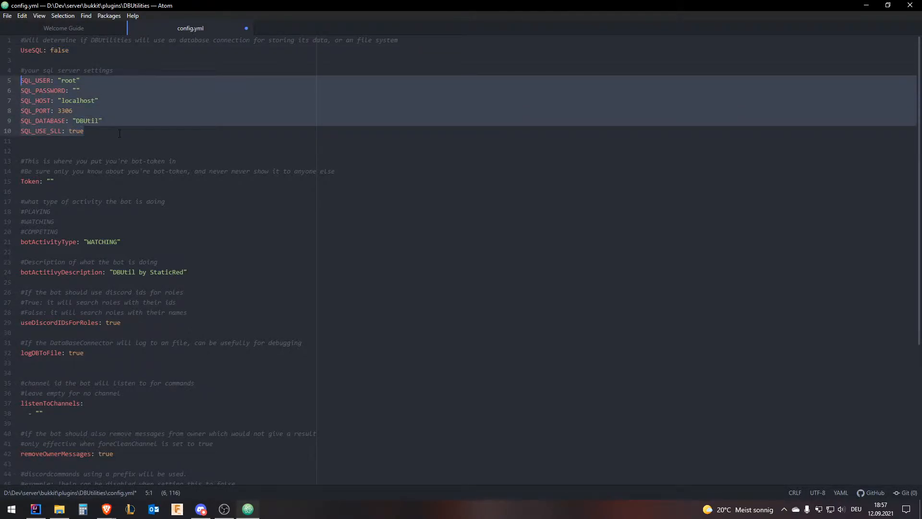
left_click(120, 134)
left_click_drag(91, 132, 10, 134)
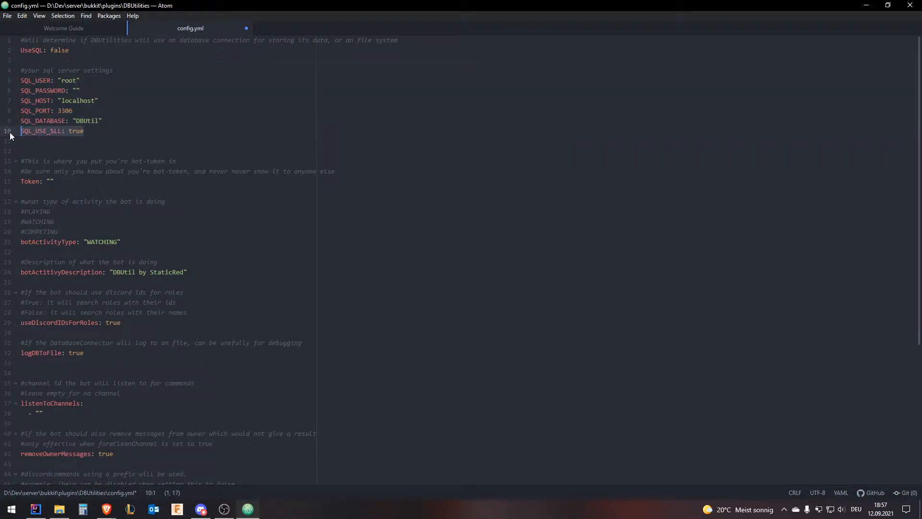
double_click(77, 135)
left_click(51, 132)
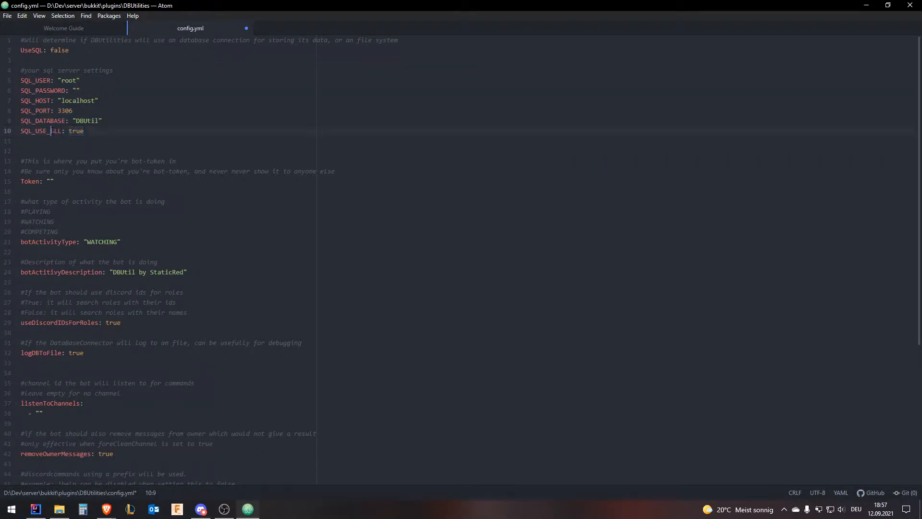
scroll(96, 156, "down", 1)
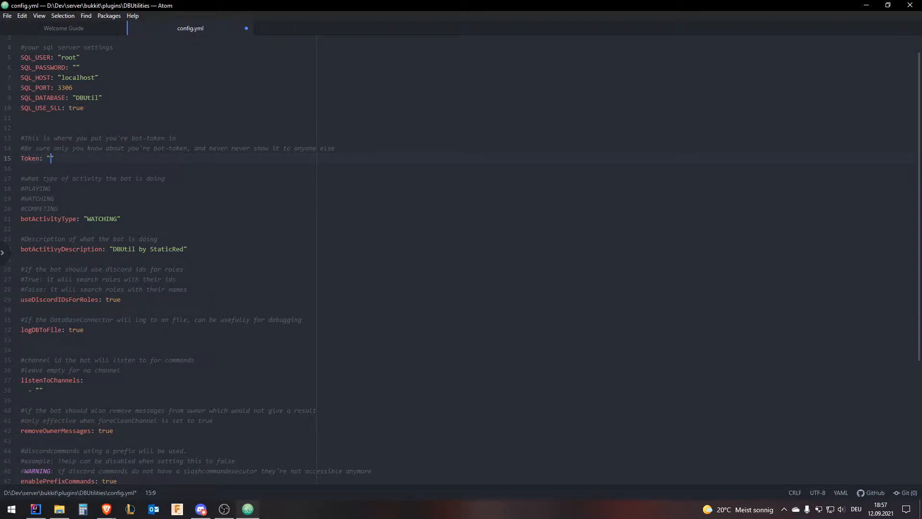
Switch to the Brave browser, search Google for "discord developer portal" in a new tab and open the Developer Portal documentation
left_click_drag(0, 75, 242, 1)
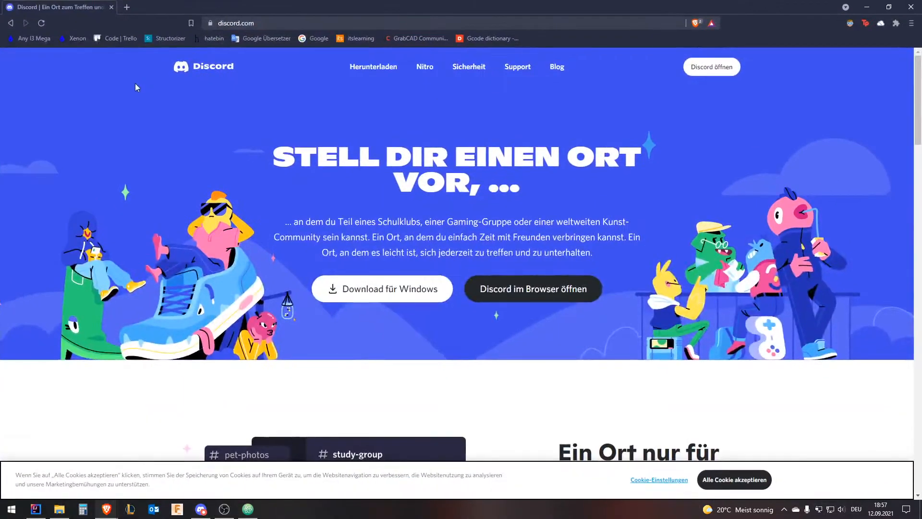
left_click(128, 10)
type("google.com")
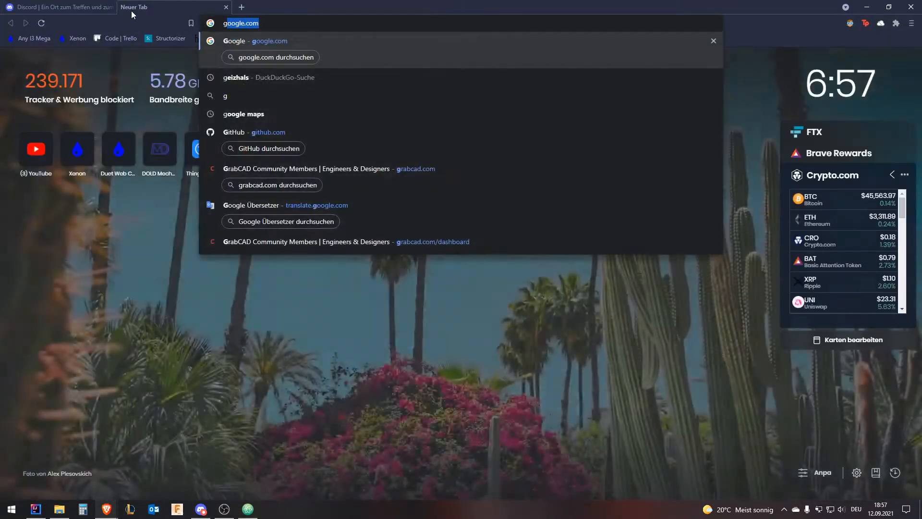
key("Return")
type("discord")
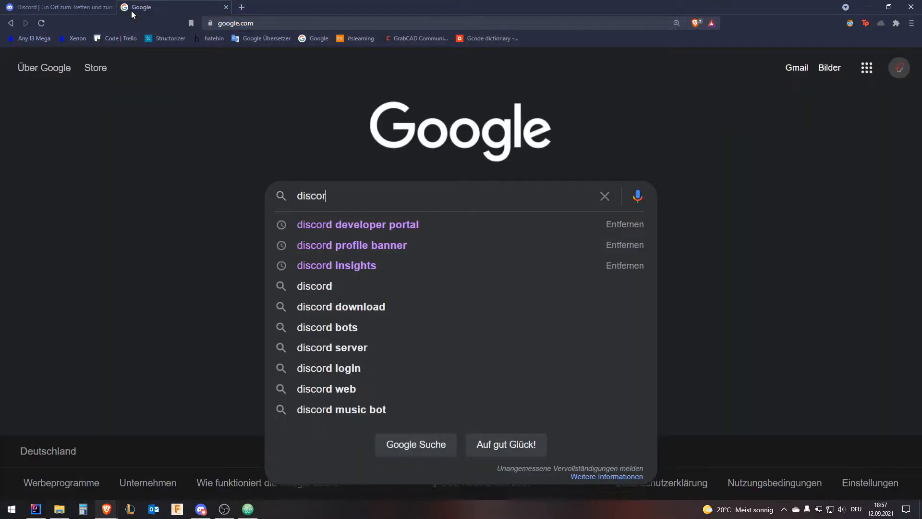
key("Down")
key("Return")
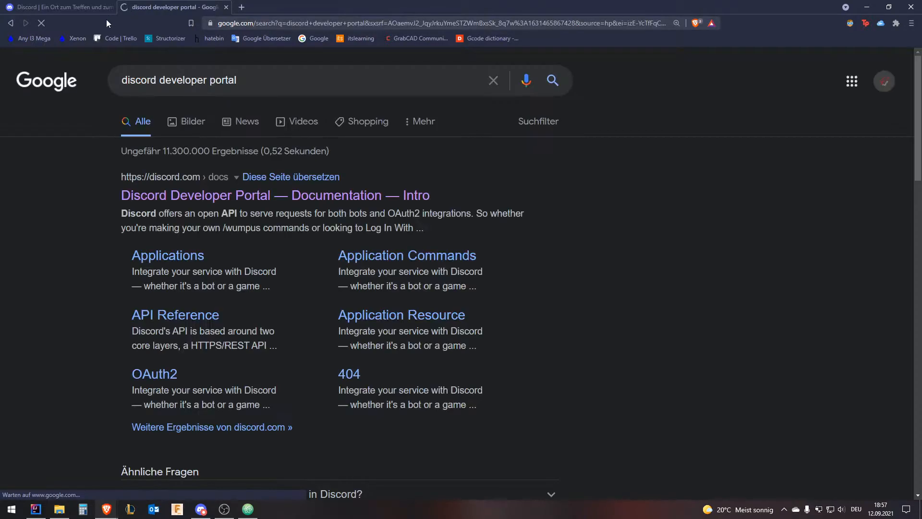
left_click(182, 199)
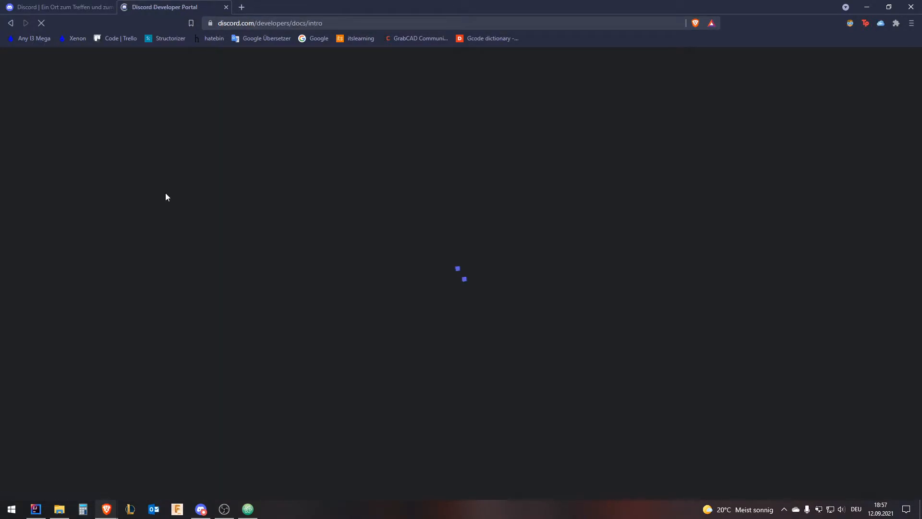
Go to the Developer Portal's Applications page and create a new application named VerifyBot
scroll(331, 182, "down", 5)
scroll(113, 153, "down", 3)
scroll(113, 153, "up", 3)
scroll(255, 165, "up", 5)
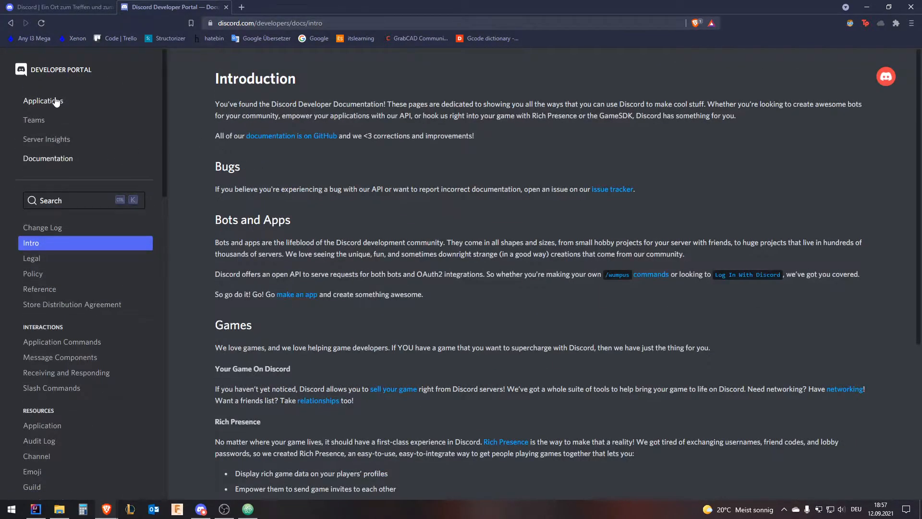
left_click(26, 98)
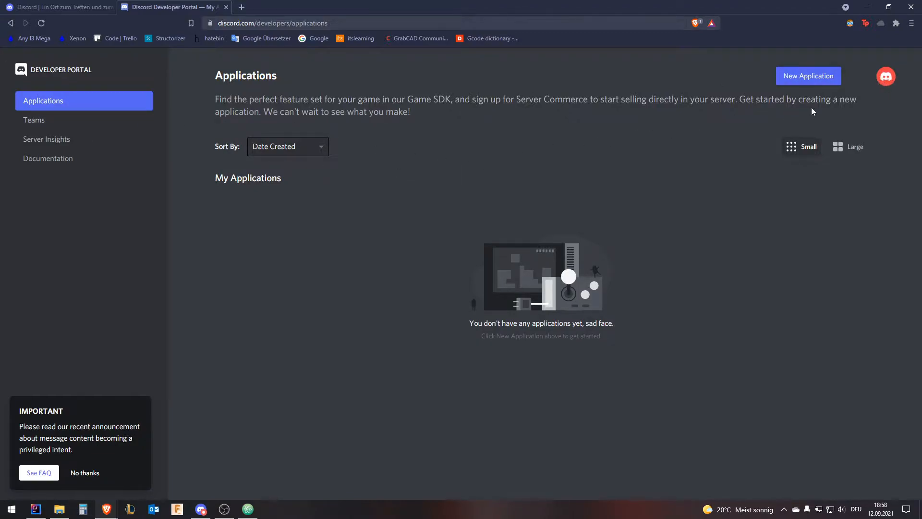
left_click(805, 79)
left_click(427, 274)
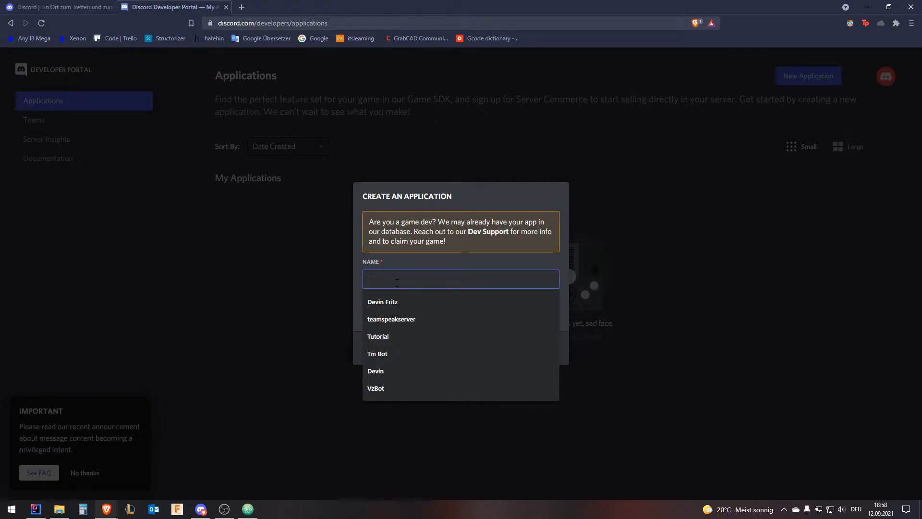
type("Verif")
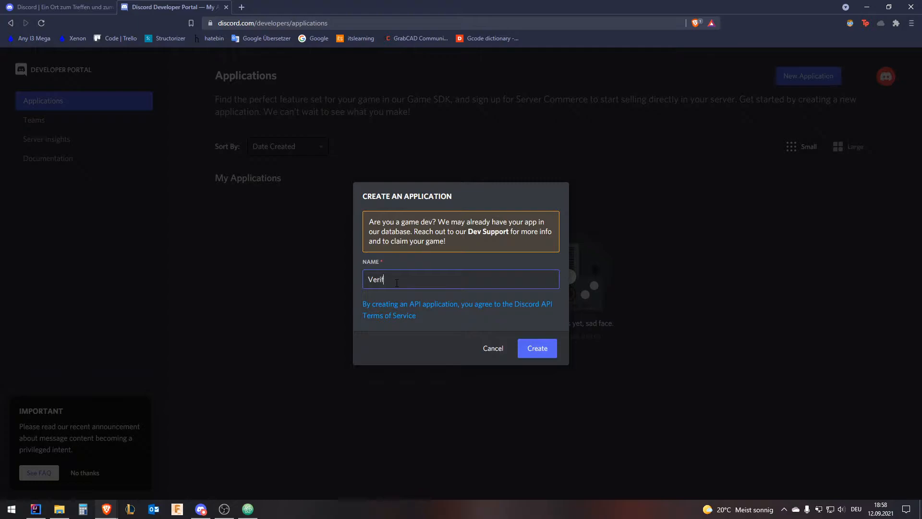
type("yBot")
key("Return")
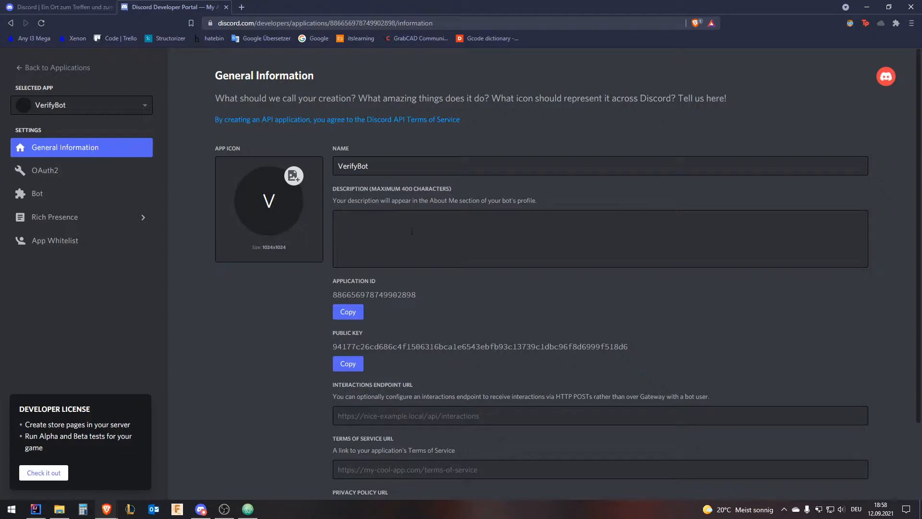
Add a bot user to the VerifyBot application and confirm the irreversible action
scroll(408, 232, "down", 2)
scroll(423, 247, "up", 2)
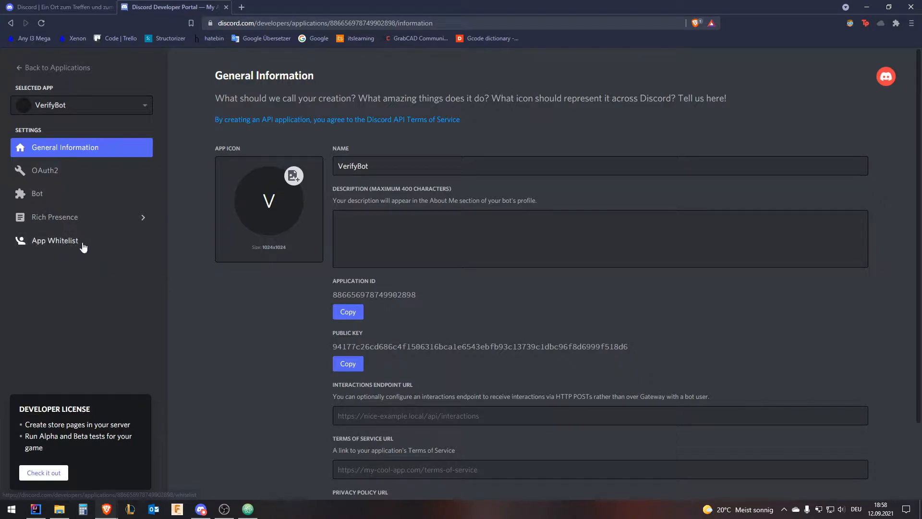
left_click(39, 196)
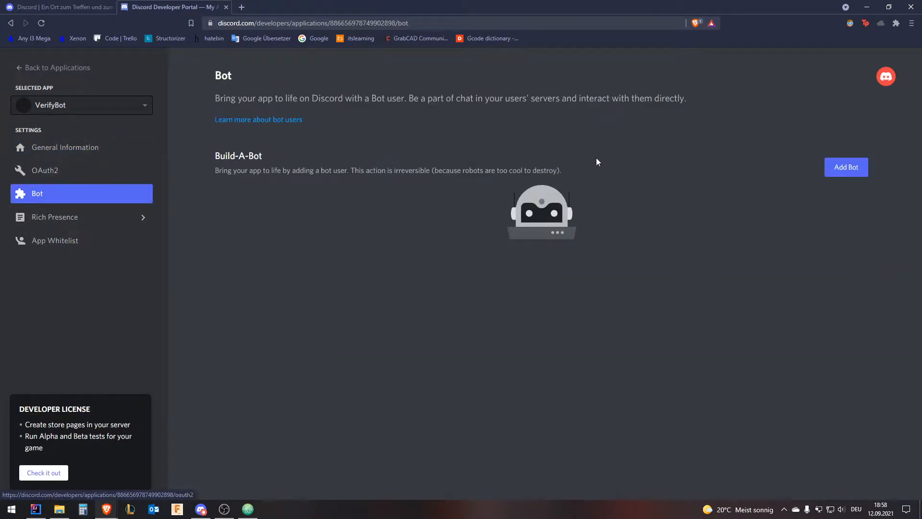
left_click(847, 168)
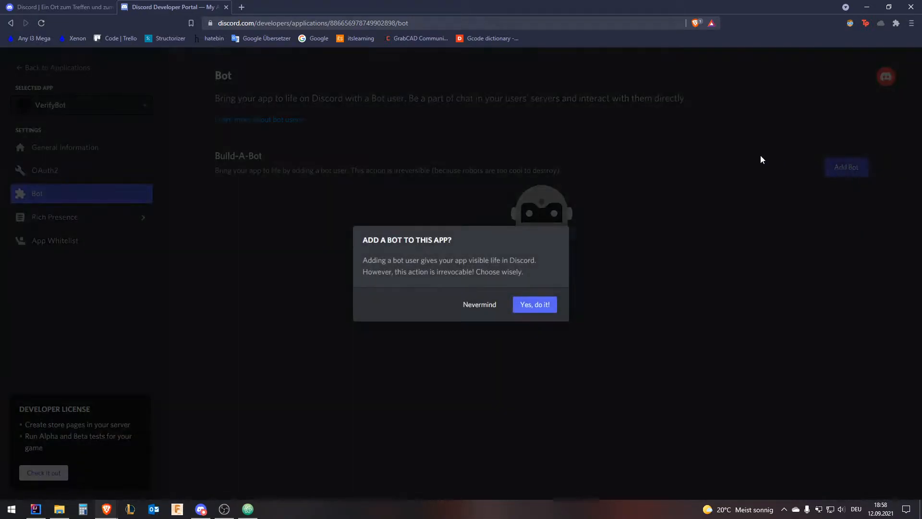
left_click(539, 305)
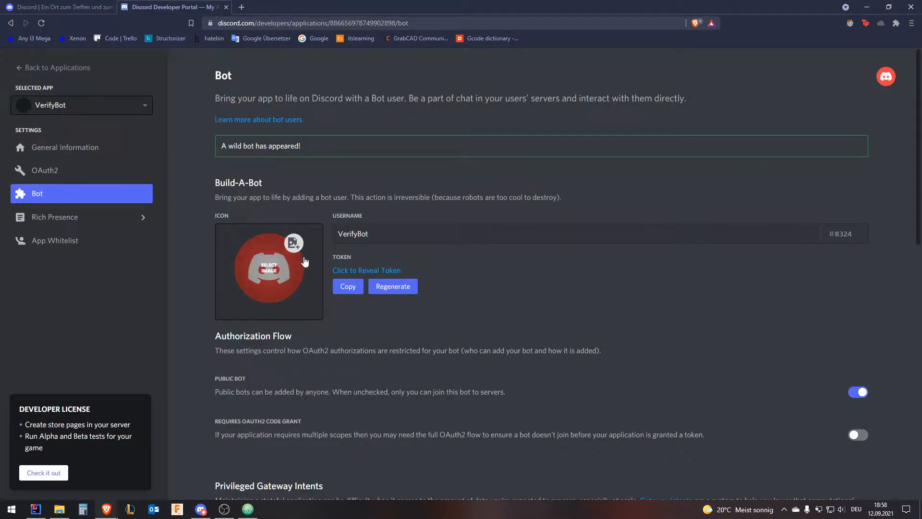
Copy VerifyBot's bot token, paste it between the quotes of Token in config.yml in Atom, and save the file
scroll(257, 217, "down", 2)
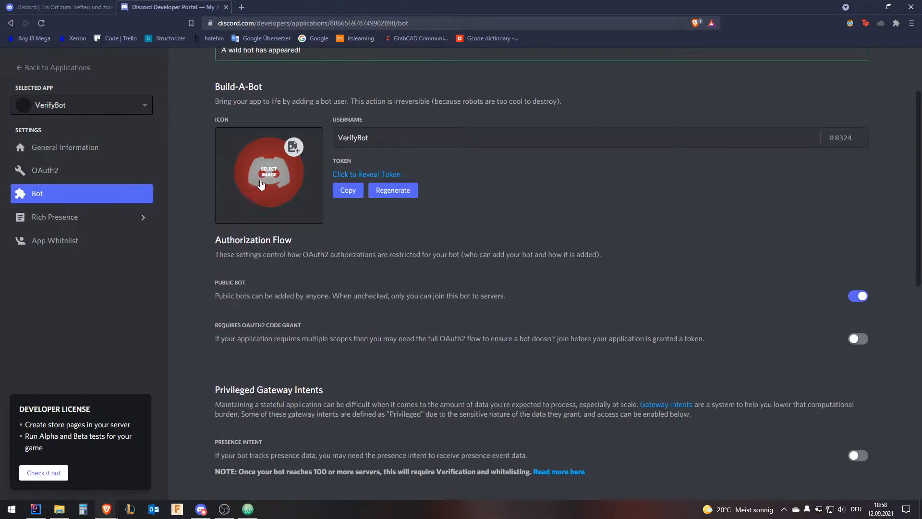
left_click_drag(372, 138, 336, 140)
left_click(734, 164)
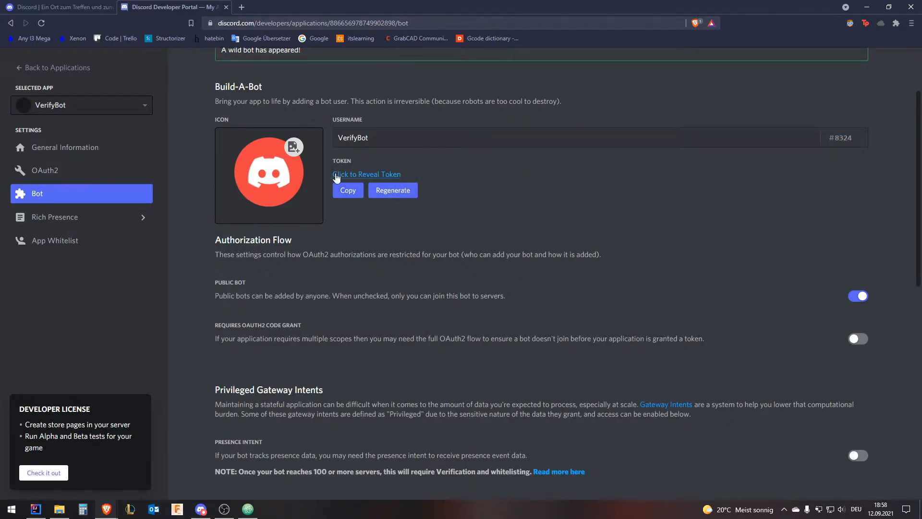
scroll(430, 185, "up", 2)
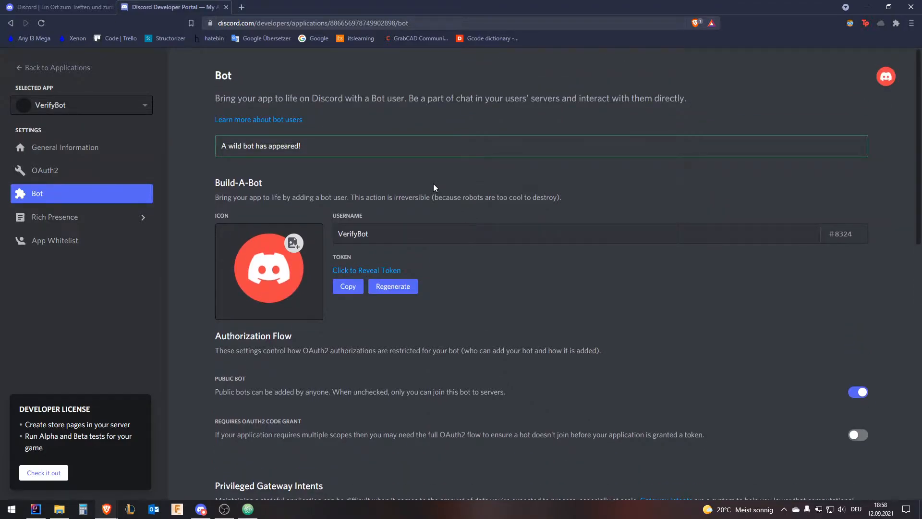
left_click(349, 286)
key("alt+Tab")
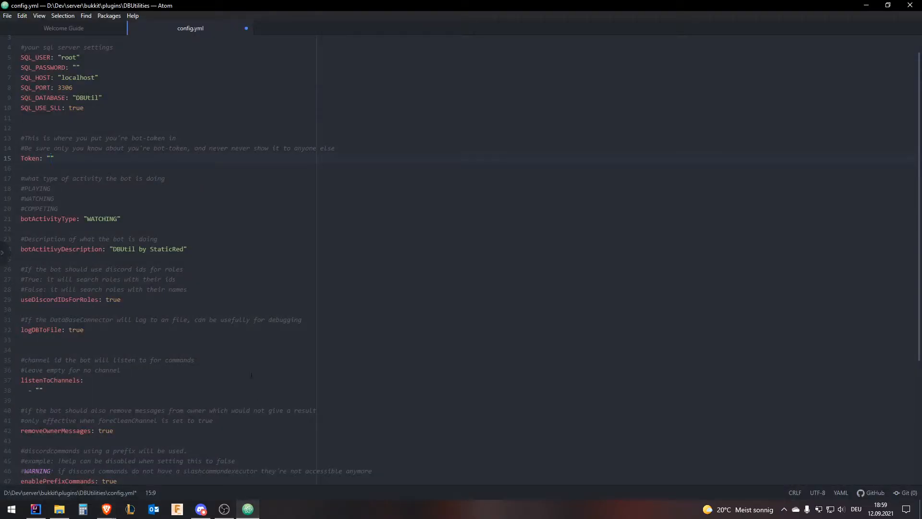
key("ctrl+v")
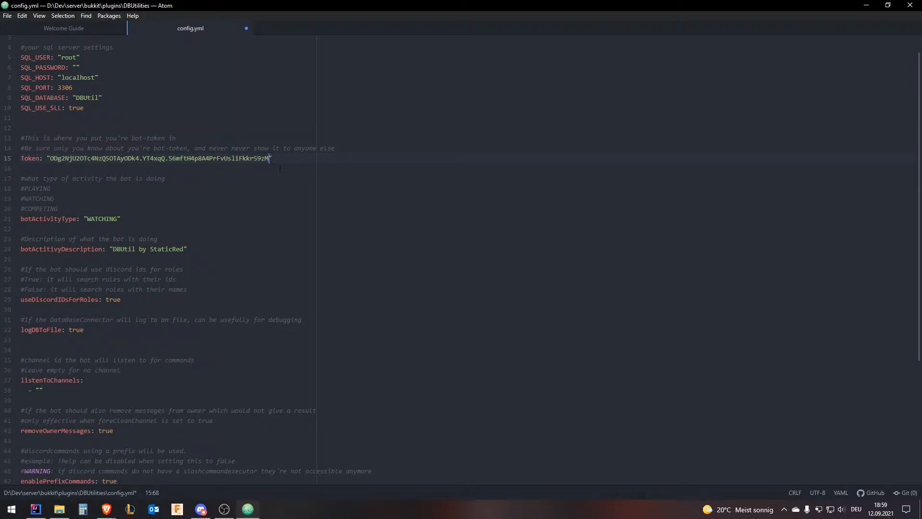
mouse_move(270, 160)
left_mouse_down()
mouse_move(51, 161)
mouse_move(289, 162)
left_mouse_up()
left_click(51, 167)
double_click(289, 160)
triple_click(290, 161)
left_click(290, 160)
left_click(285, 167)
Back in the browser, generate VerifyBot's OAuth2 URL with the bot scope and the Administrator permission, and copy it
key("alt+Tab")
left_click(126, 176)
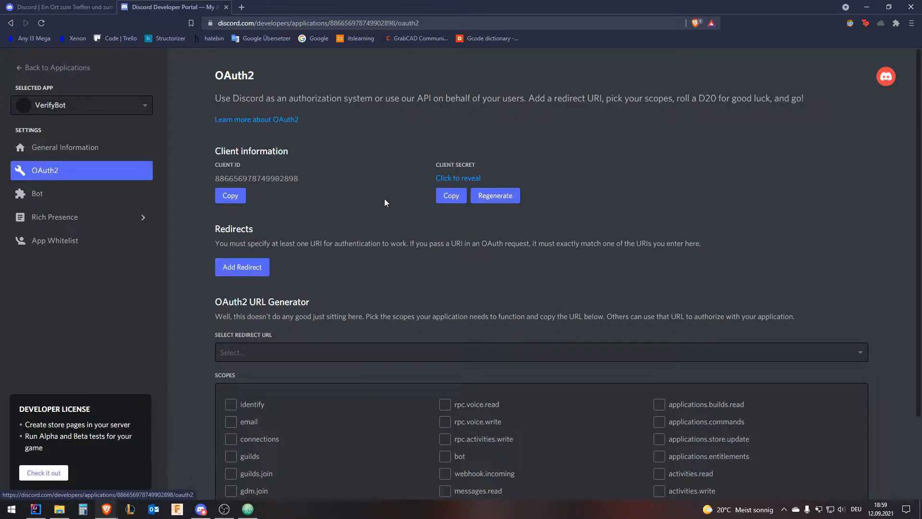
scroll(319, 175, "down", 2)
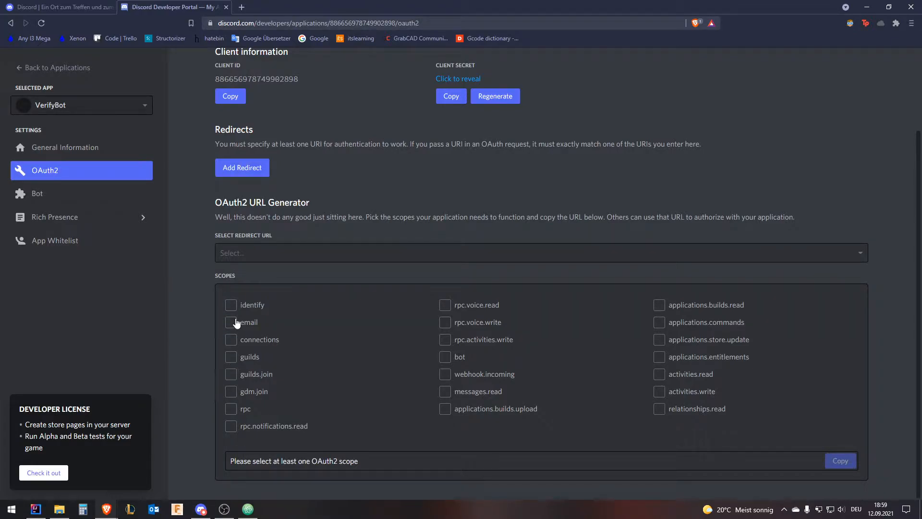
left_click(442, 357)
scroll(345, 272, "down", 6)
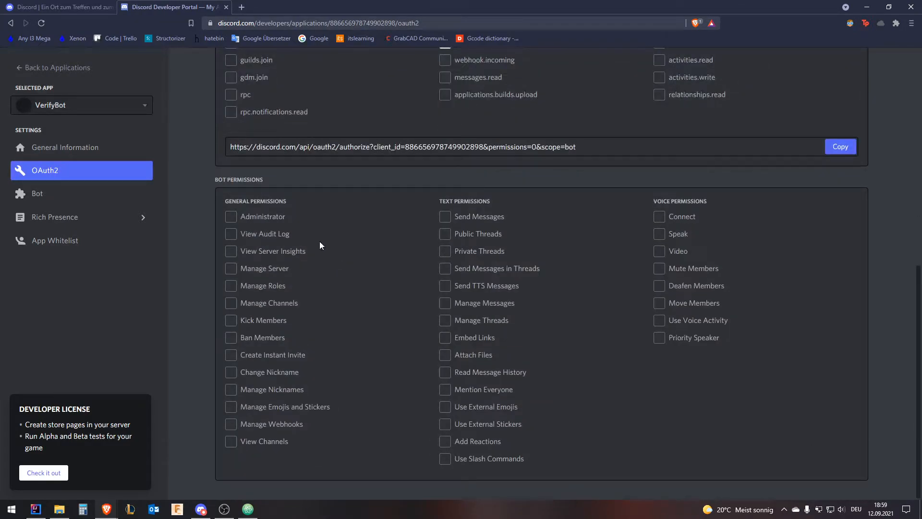
left_click(231, 219)
scroll(242, 221, "up", 2)
left_click(840, 243)
Open the copied invite URL in a new tab, add VerifyBot to the StaticRed Development server, and close the authorization and portal tabs
left_click(246, 8)
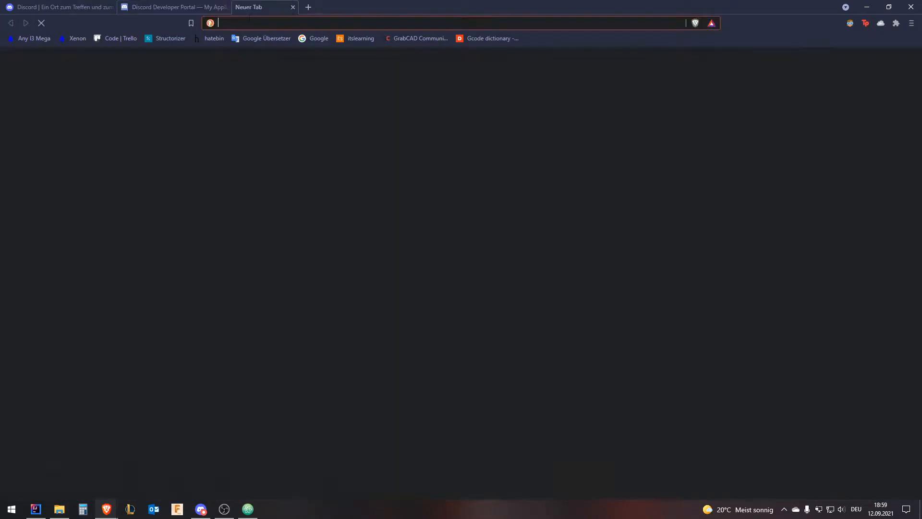
key("ctrl+v")
key("Return")
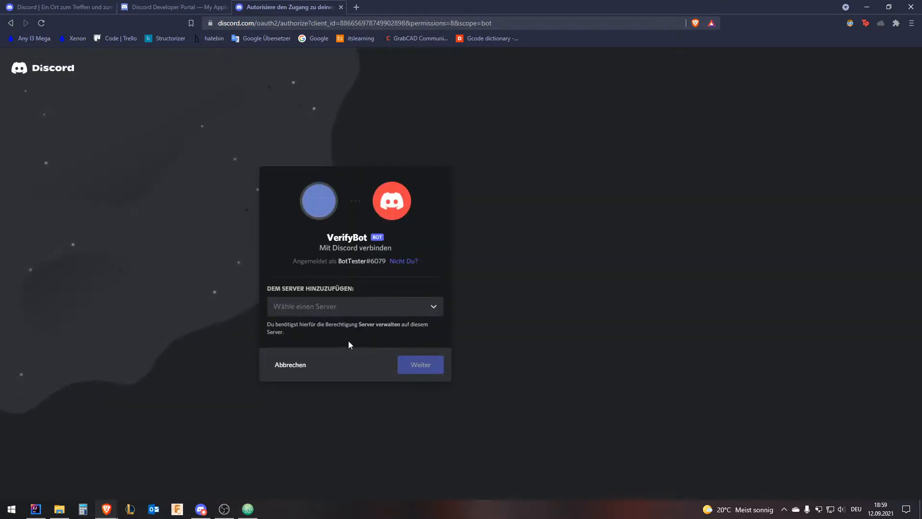
left_click(353, 308)
left_click(313, 329)
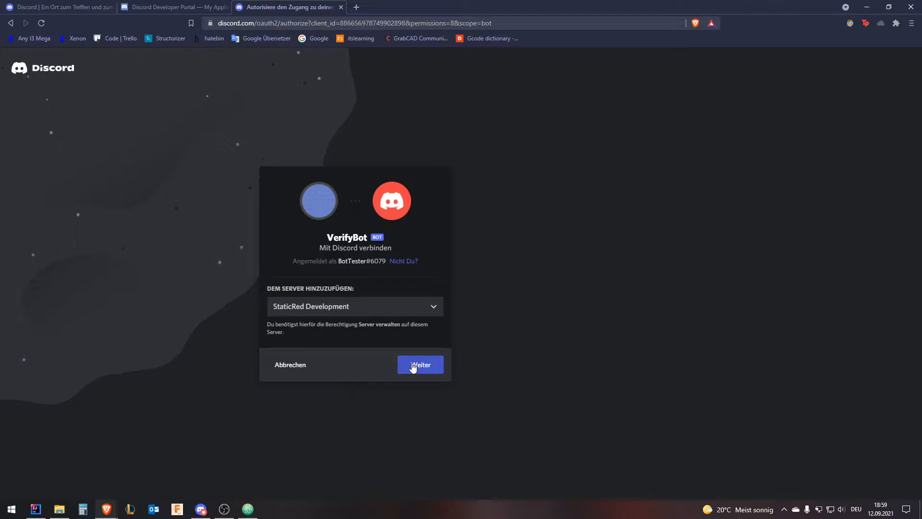
left_click(342, 7)
left_click(226, 7)
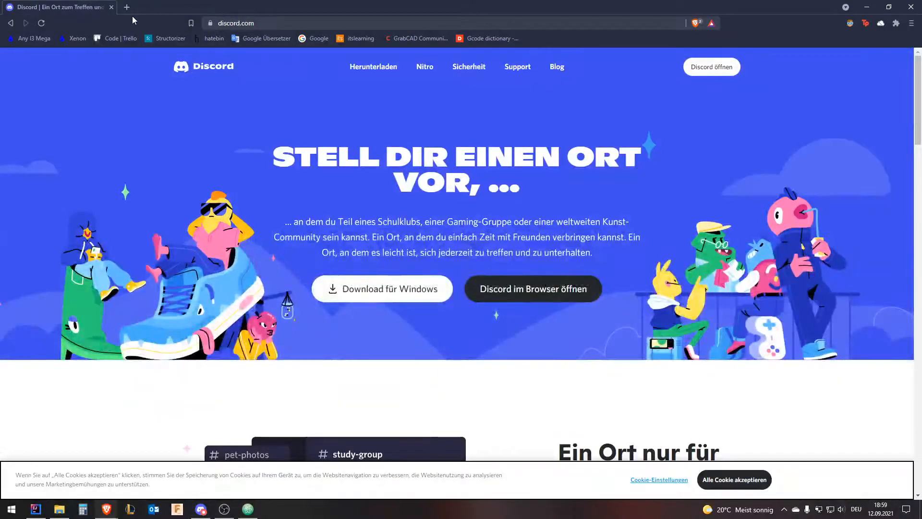
Return to config.yml in Atom and examine the comments listing the PLAYING, WATCHING and COMPETING bot activity types
left_click_drag(288, 5, 0, 54)
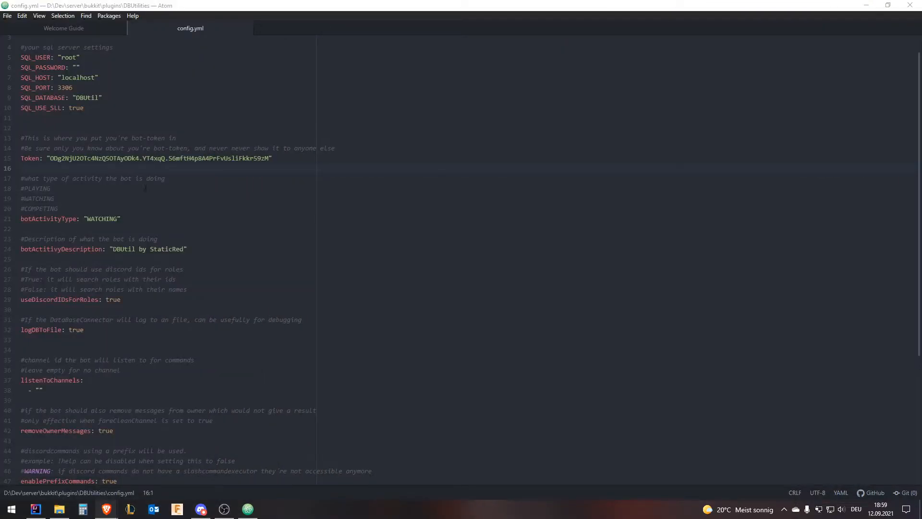
left_click(145, 188)
left_click(192, 220)
scroll(211, 236, "down", 8)
scroll(221, 245, "up", 8)
scroll(221, 245, "up", 1)
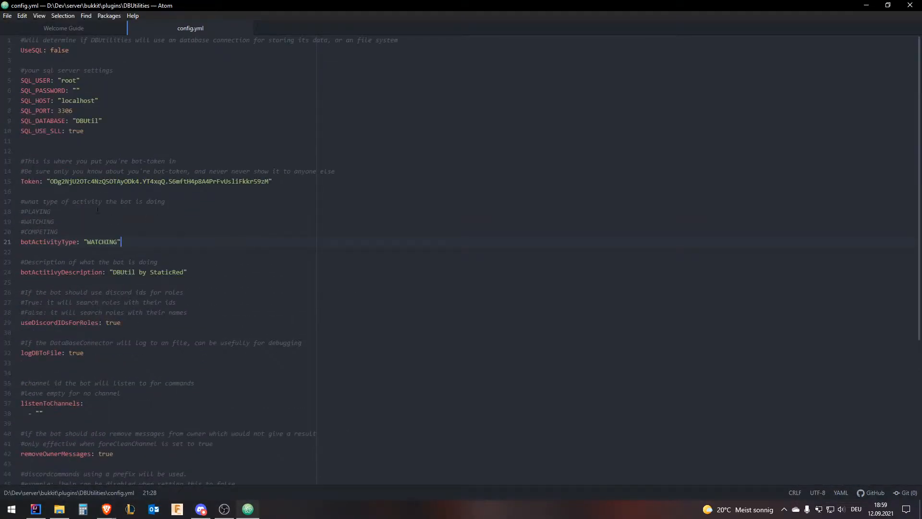
left_click_drag(24, 202, 165, 201)
triple_click(164, 201)
left_click(78, 233)
left_click_drag(78, 232, 49, 215)
double_click(47, 213)
double_click(50, 222)
double_click(56, 232)
double_click(43, 223)
double_click(45, 212)
double_click(47, 222)
left_click(47, 222)
Examine the values of botActivityType and botActitivyDescription in config.yml
double_click(98, 243)
double_click(98, 244)
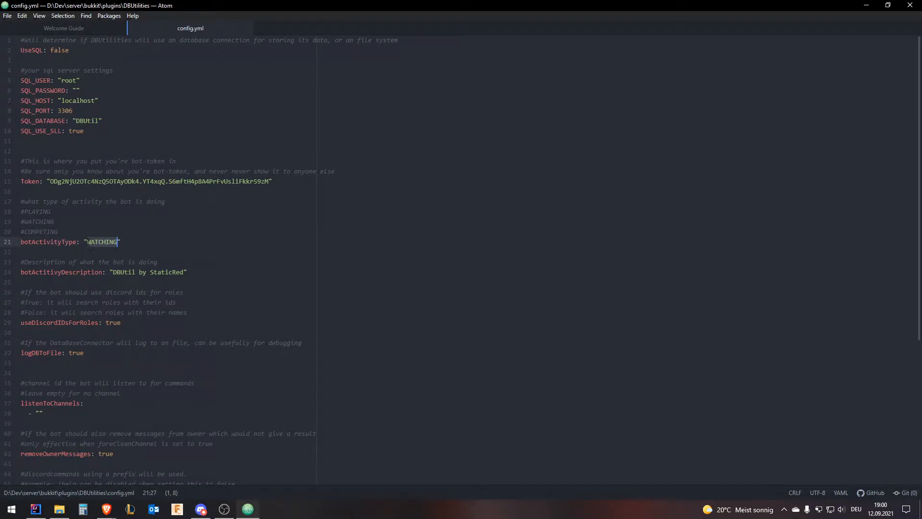
double_click(97, 242)
left_click(94, 243)
double_click(94, 243)
left_click_drag(117, 272, 185, 272)
left_click(96, 242)
double_click(96, 243)
double_click(97, 242)
left_click_drag(121, 272, 195, 267)
left_click(141, 275)
Read the comments above useDiscordIDsForRoles about searching roles by their IDs or names
scroll(141, 275, "down", 2)
left_click(80, 256)
left_click(197, 248)
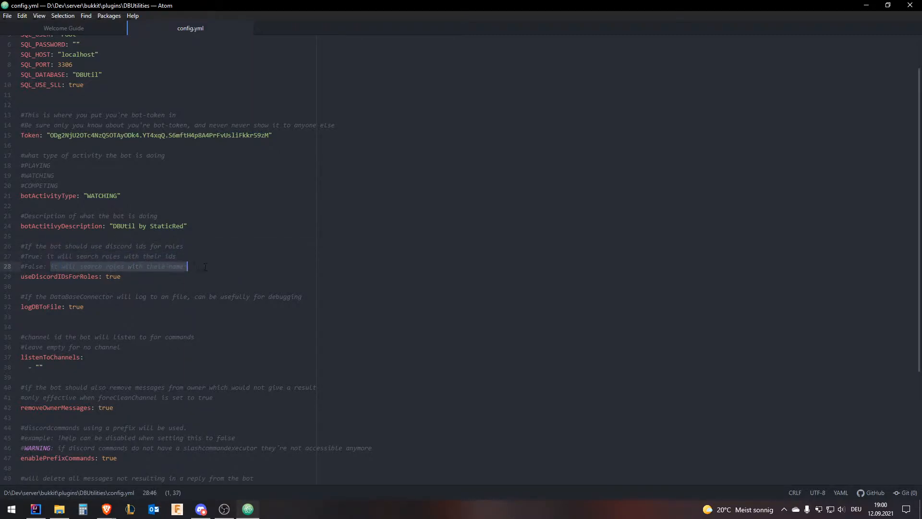
triple_click(201, 267)
double_click(194, 258)
left_click(194, 258)
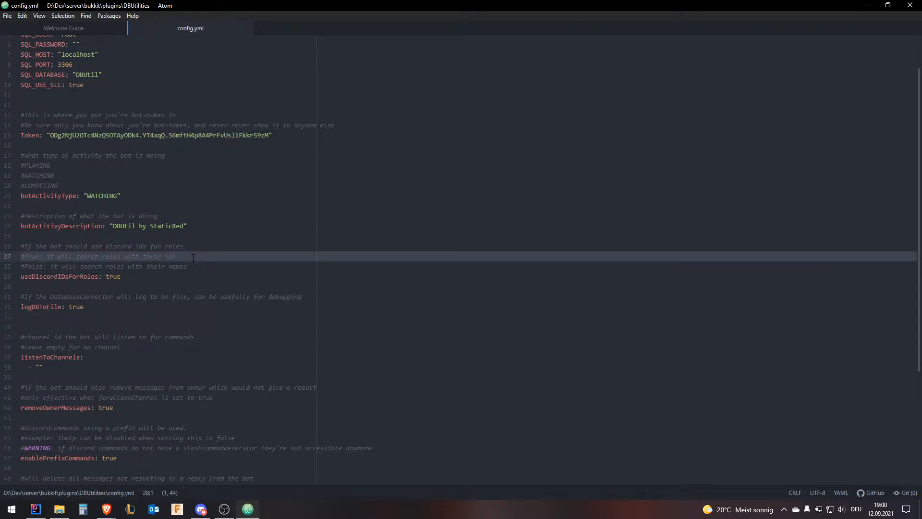
Examine the useDiscordIDsForRoles value and the logDBToFile setting with its debugging comment in config.yml
double_click(118, 276)
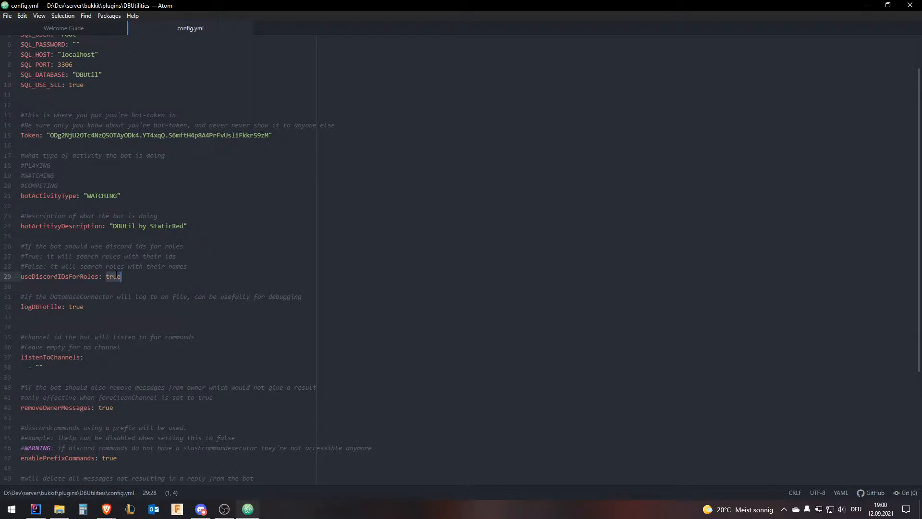
scroll(116, 275, "down", 3)
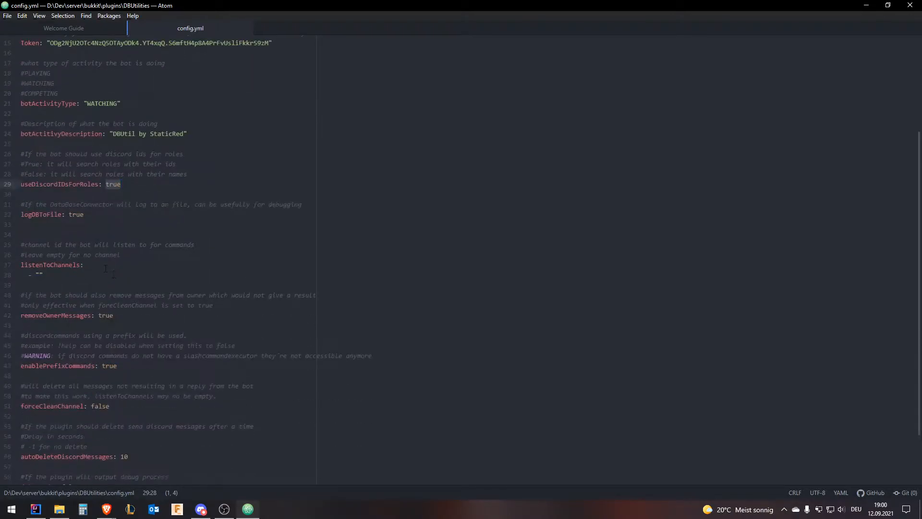
left_click_drag(21, 204, 358, 207)
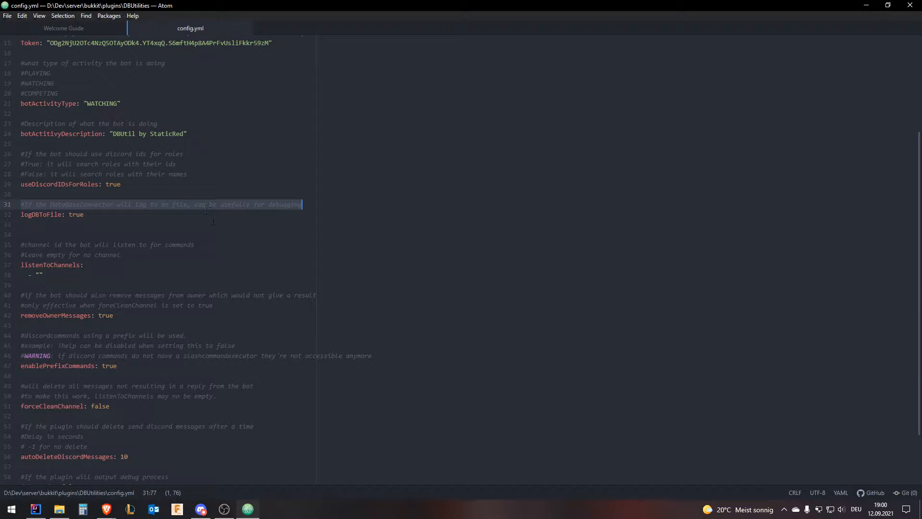
key("Down")
key("shift+Home")
scroll(241, 290, "up", 5)
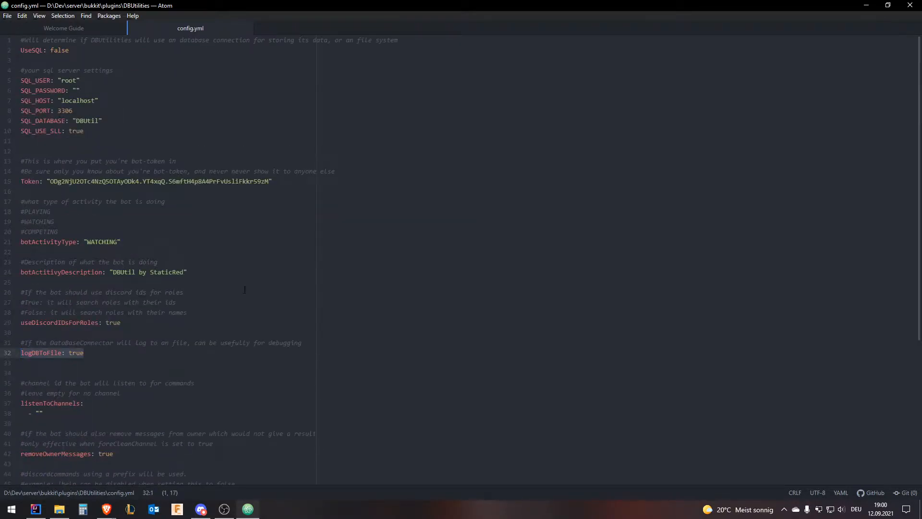
left_click_drag(92, 52, 93, 60)
scroll(98, 144, "down", 5)
scroll(101, 192, "up", 5)
scroll(103, 239, "down", 4)
left_click(66, 262)
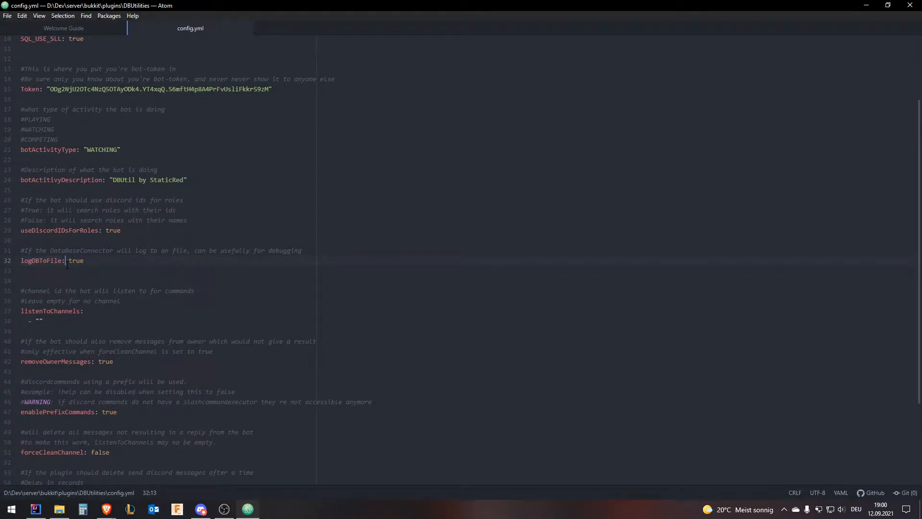
Examine the listenToChannels setting and place the cursor between the empty quotes of its first entry
scroll(77, 249, "down", 2)
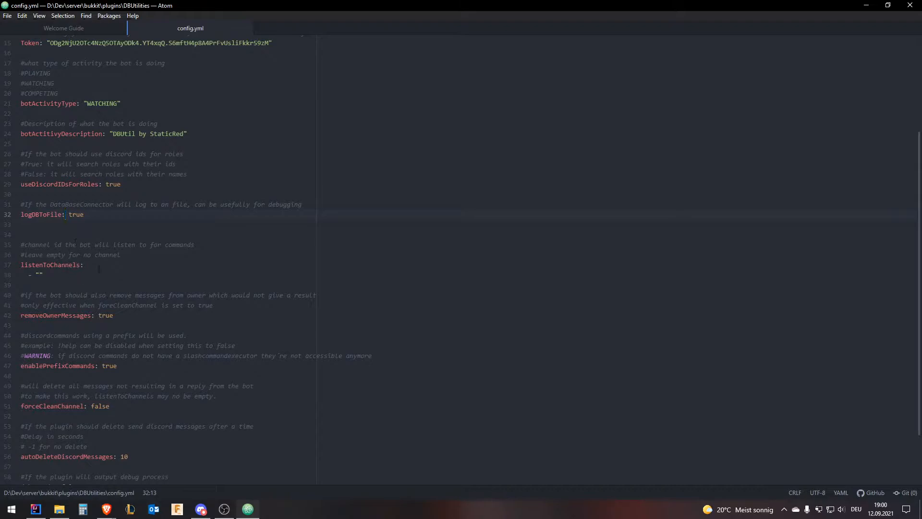
left_click_drag(84, 265, 18, 263)
left_click(40, 275)
scroll(80, 271, "down", 2)
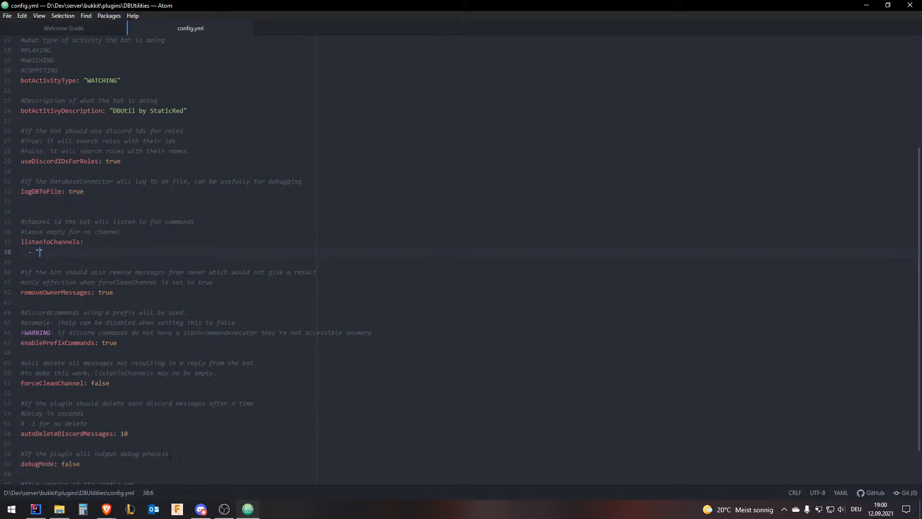
Switch to Discord, copy the ID of test-channel in StaticRed Development, and return to the empty listenToChannels entry in Atom
left_click(201, 509)
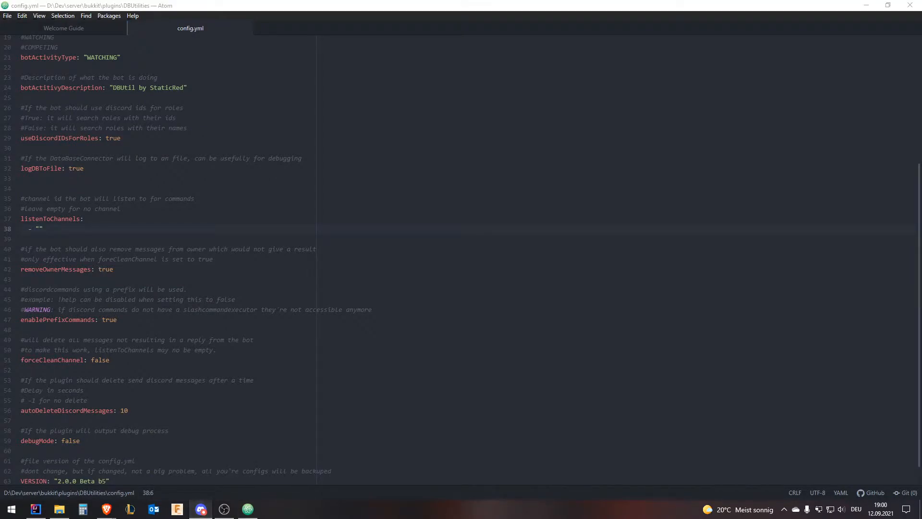
left_click_drag(1, 29, 217, 0)
scroll(75, 289, "down", 1)
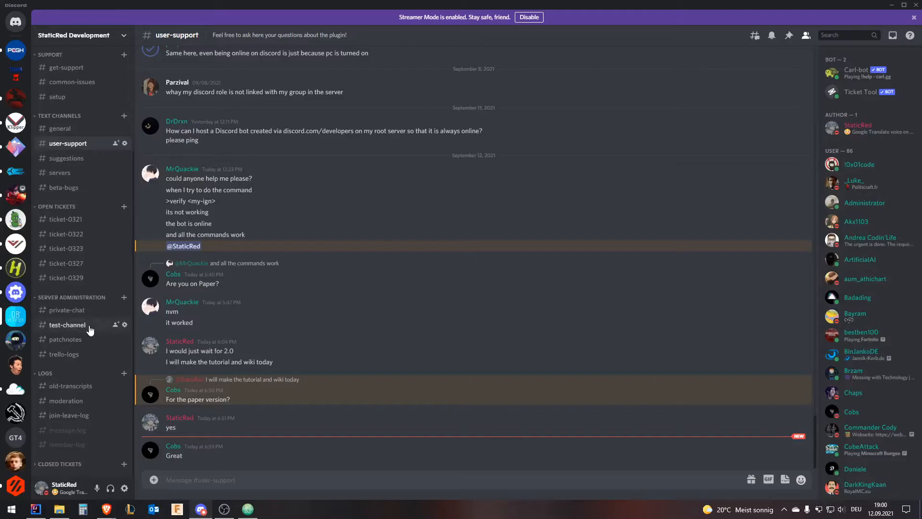
left_click(77, 325)
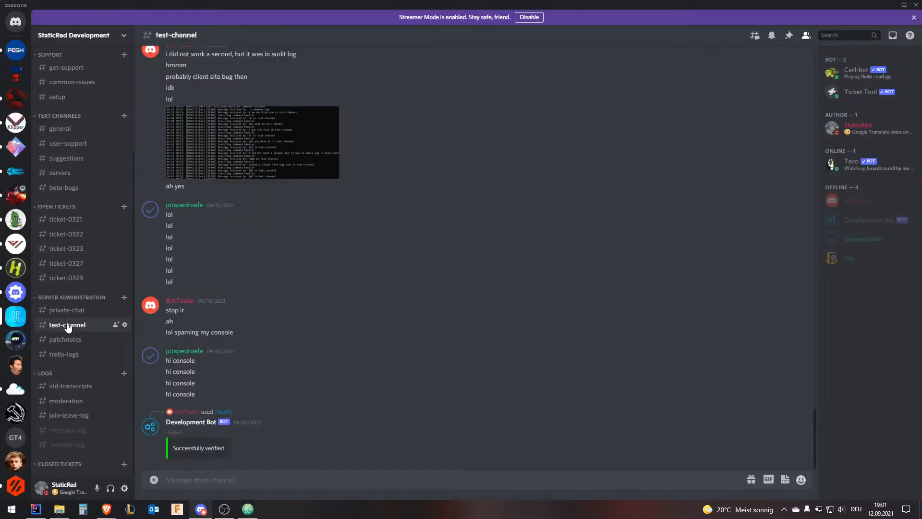
right_click(80, 327)
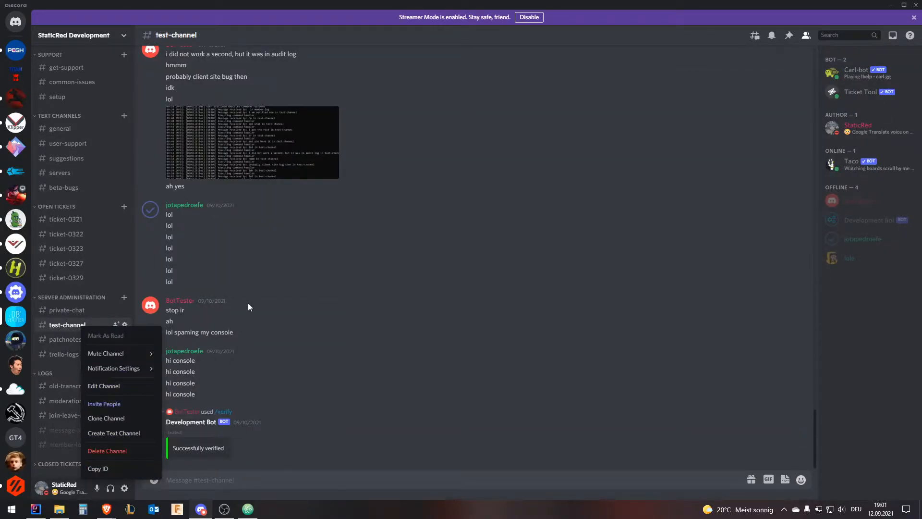
left_click(123, 469)
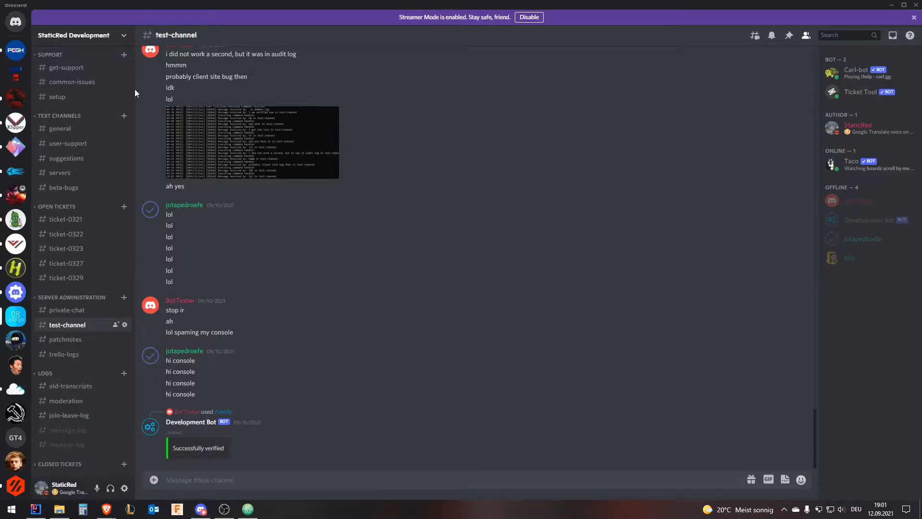
left_click_drag(192, 5, 0, 61)
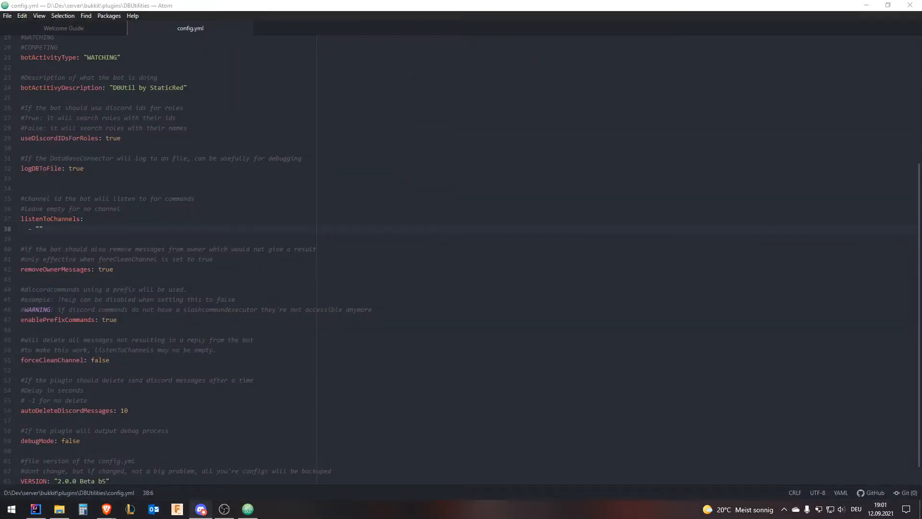
left_click(39, 230)
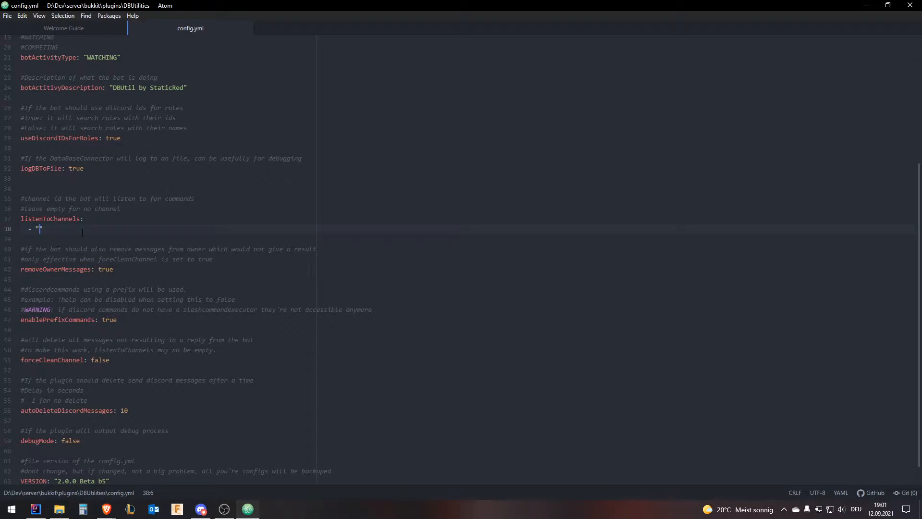
Read the comments above removeOwnerMessages and compare them with the forceCleanChannel setting they depend on
mouse_move(25, 253)
left_mouse_down()
mouse_move(153, 260)
mouse_move(347, 252)
mouse_move(21, 260)
left_mouse_up()
left_click(339, 253)
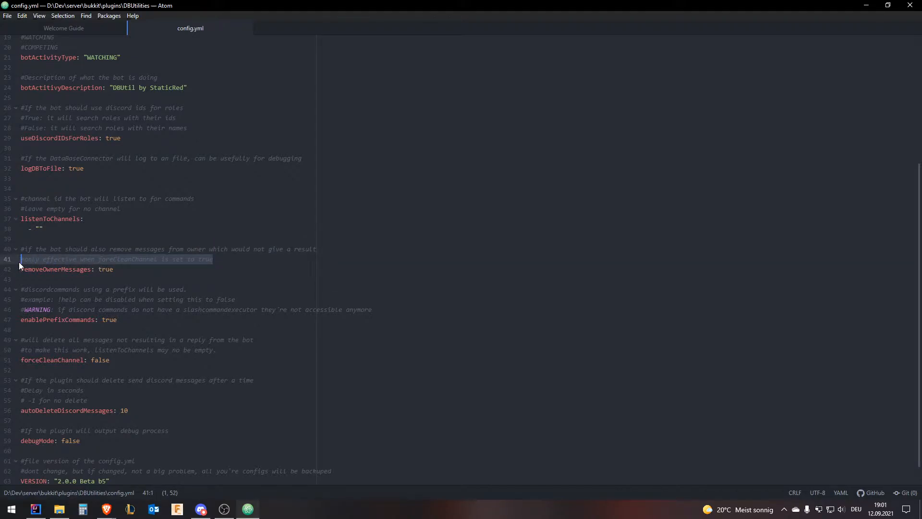
double_click(135, 260)
left_click(102, 360)
left_click_drag(102, 359, 16, 359)
left_click(138, 276)
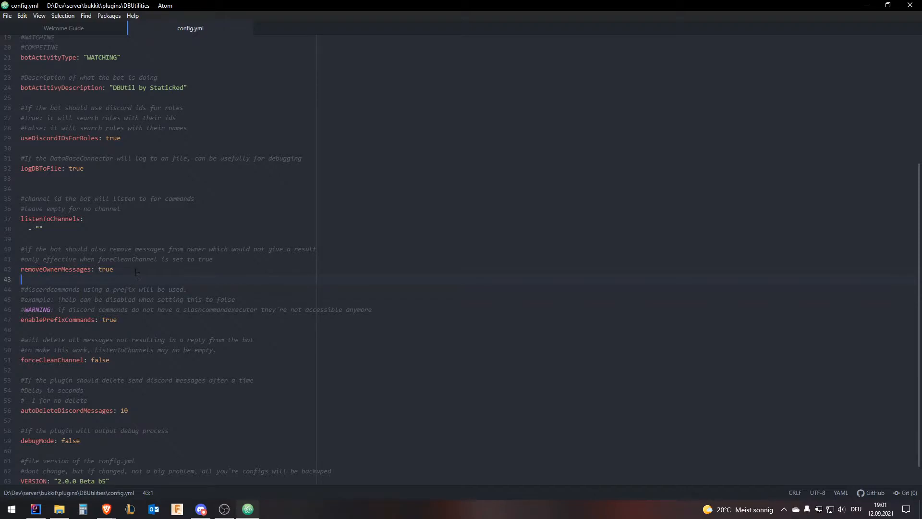
Examine the enablePrefixCommands setting, its !help example and the warning about commands without a slash command executor
scroll(137, 276, "down", 1)
left_click(12, 303)
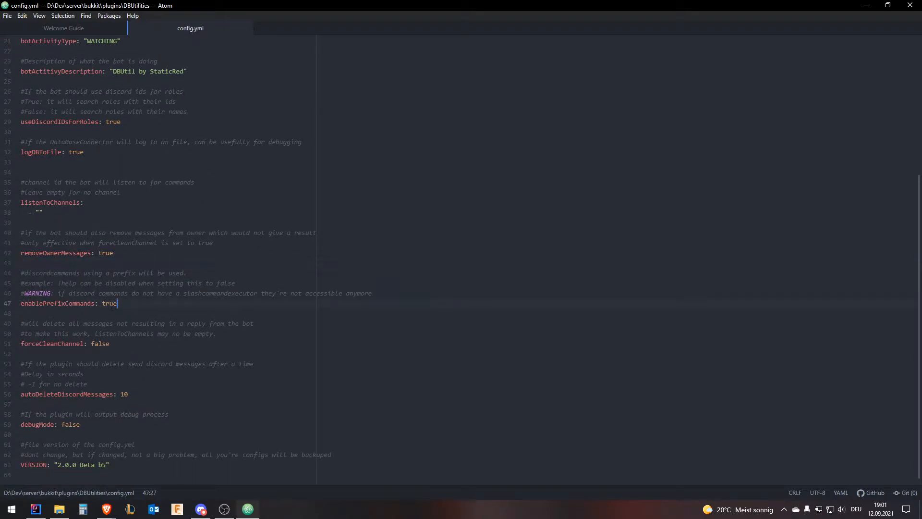
left_click(48, 303)
left_click_drag(26, 274, 206, 272)
triple_click(207, 271)
left_click(202, 272)
left_click_drag(25, 286, 237, 284)
left_click(72, 284)
left_click_drag(58, 284, 80, 283)
left_click(79, 285)
left_click_drag(88, 293, 378, 294)
triple_click(393, 293)
left_click(393, 293)
left_click_drag(379, 297, 19, 297)
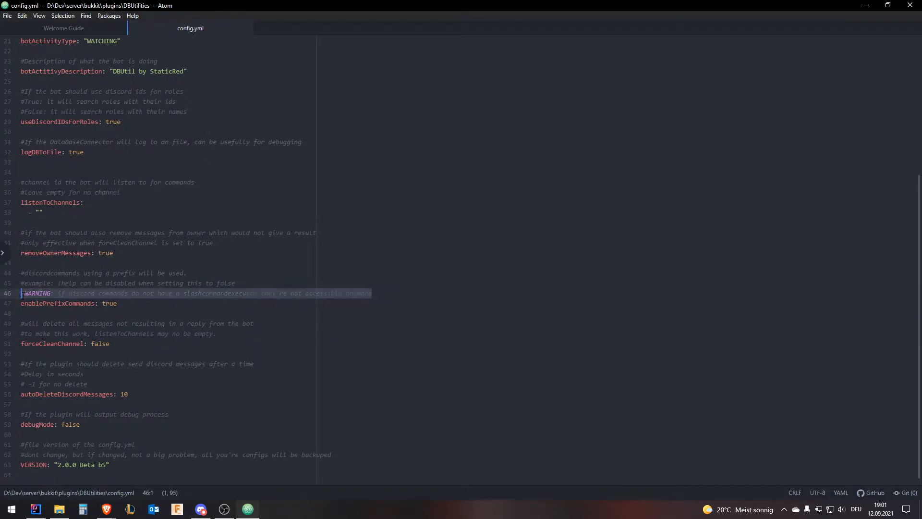
left_click(148, 302)
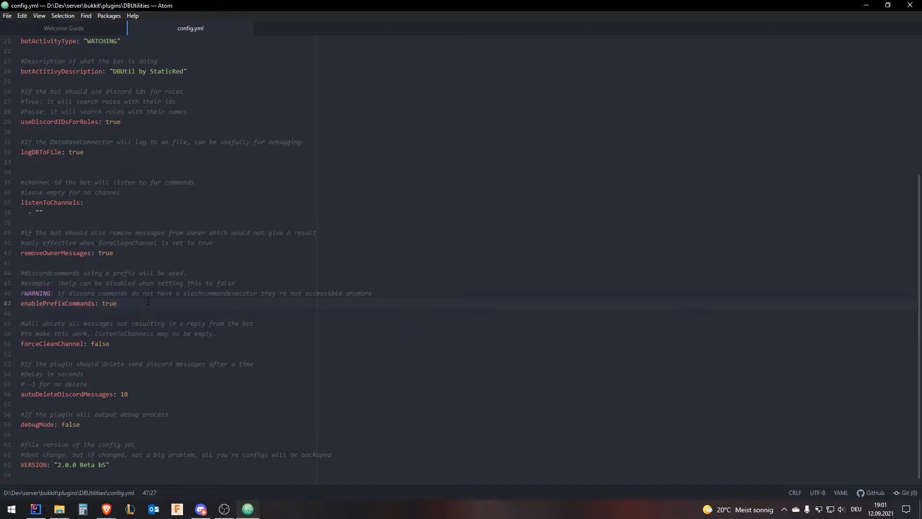
left_click_drag(148, 301, 14, 307)
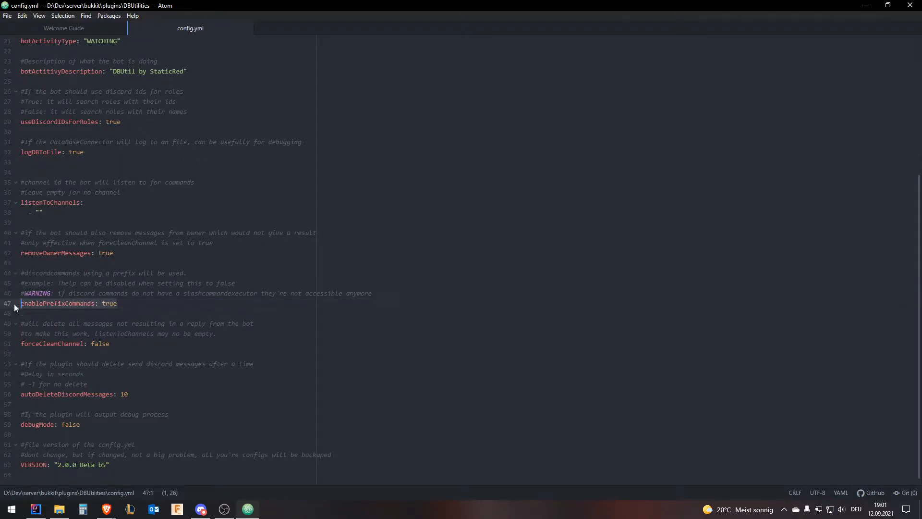
left_click(124, 315)
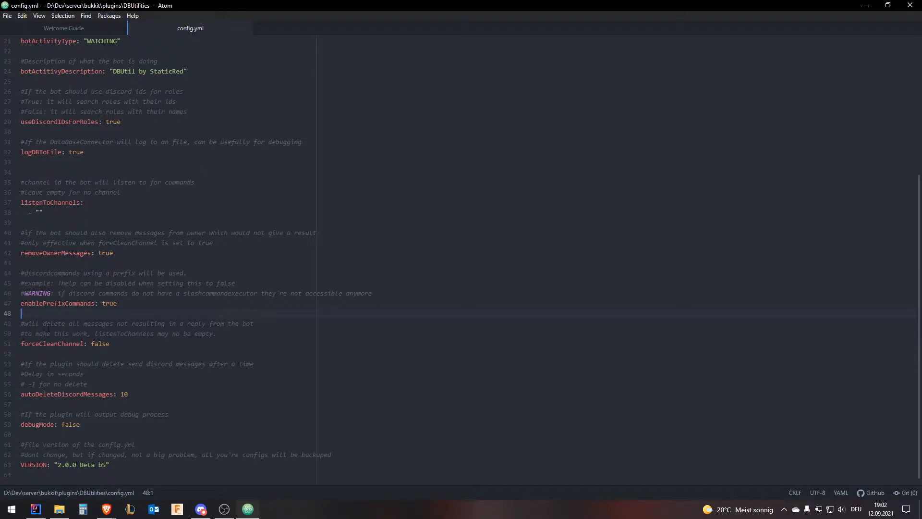
Read the forceCleanChannel comments on deleting messages and its listenToChannels requirement, and check the setting's value
left_click_drag(24, 324, 135, 324)
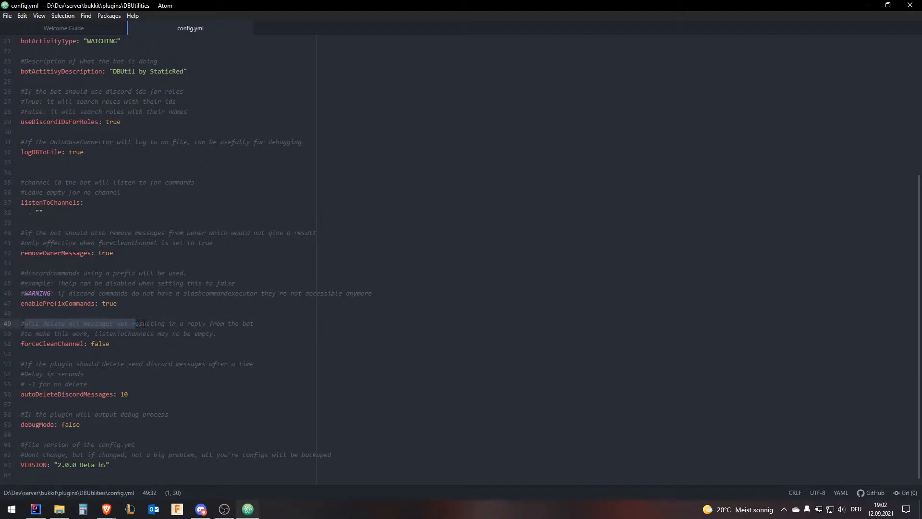
left_click(140, 324)
left_click_drag(213, 324, 254, 324)
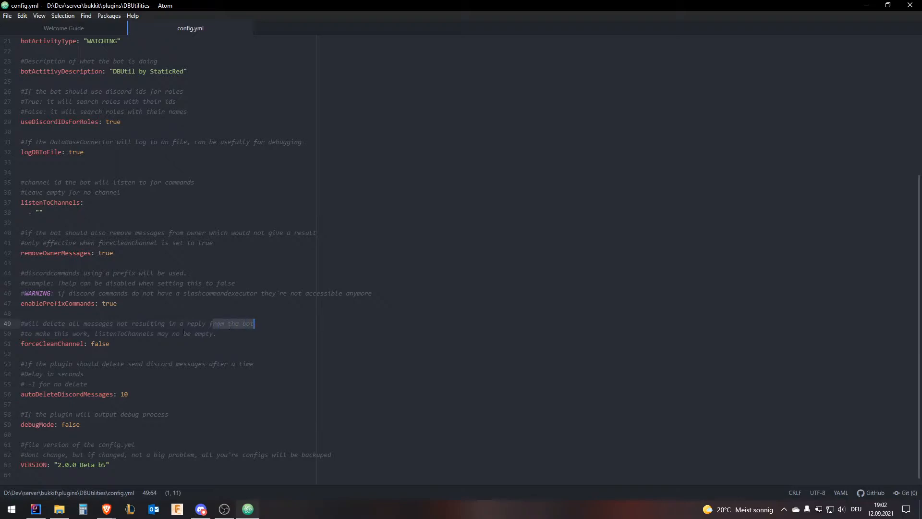
left_click_drag(24, 333, 226, 338)
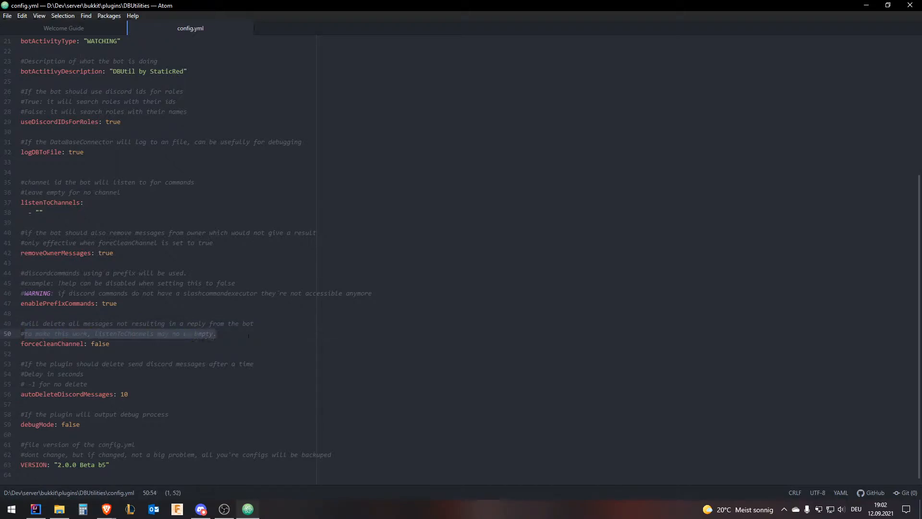
left_click(248, 335)
double_click(96, 344)
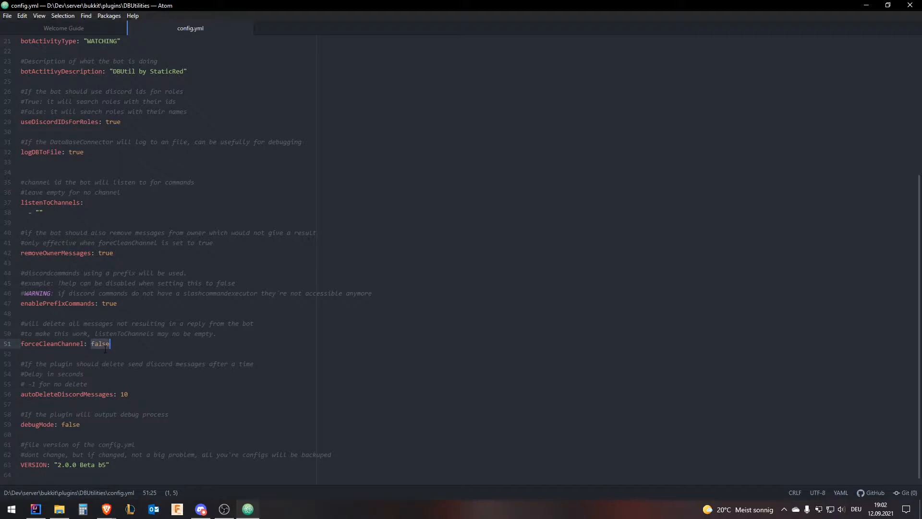
Examine the autoDeleteDiscordMessages setting and the comment on its no-delete value of -1
left_click_drag(142, 395, 24, 393)
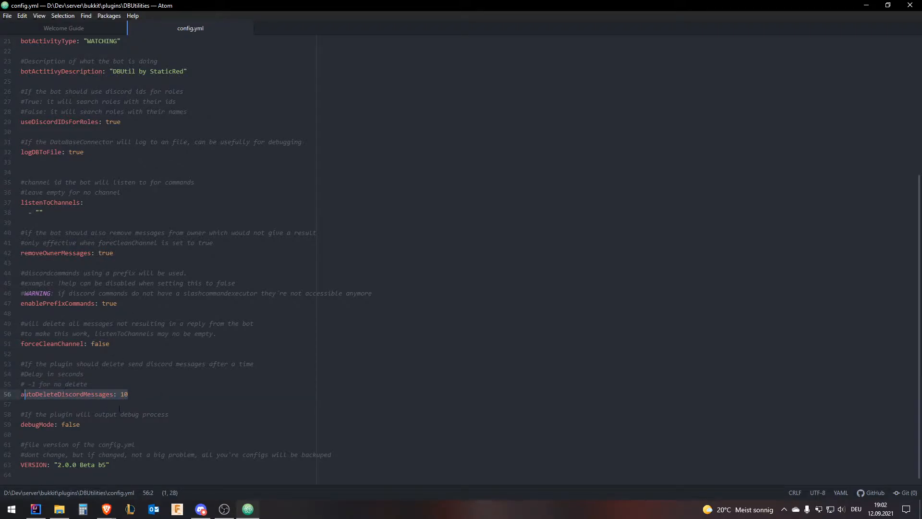
left_click(126, 394)
left_click_drag(88, 383, 28, 384)
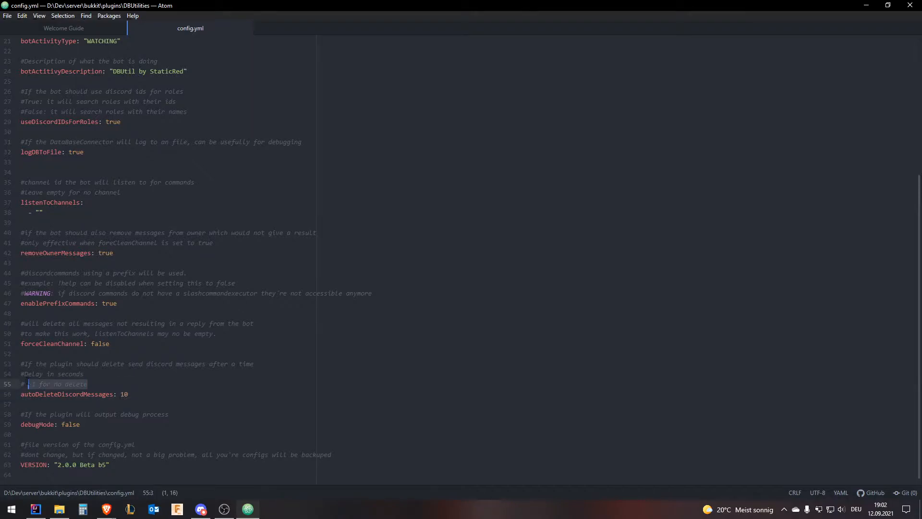
left_click(113, 394)
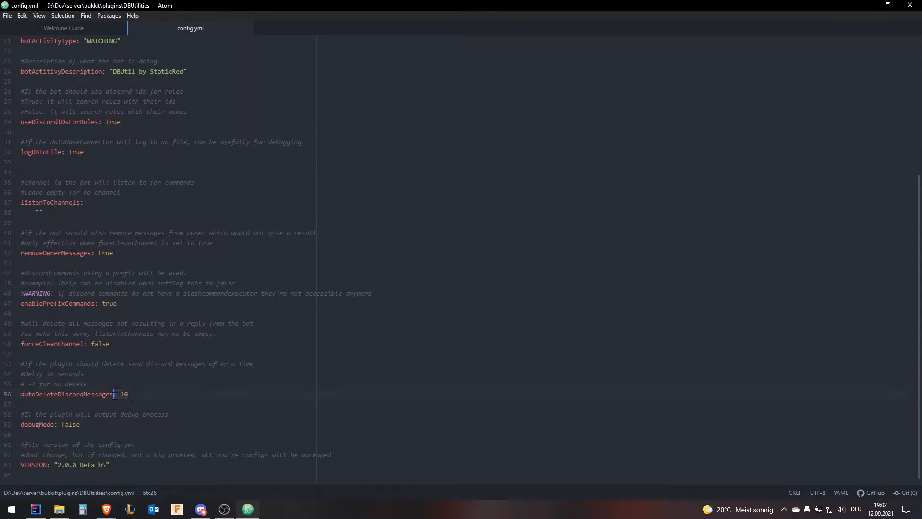
Read the debug output comment and set debugMode to true in config.yml
left_click_drag(25, 414, 174, 415)
triple_click(191, 417)
left_click(176, 426)
scroll(164, 426, "up", 2)
scroll(164, 426, "down", 2)
double_click(73, 425)
type("true")
left_click(199, 416)
Read the file version comments above VERSION and save config.yml
left_click_drag(77, 475, 6, 445)
left_click(129, 451)
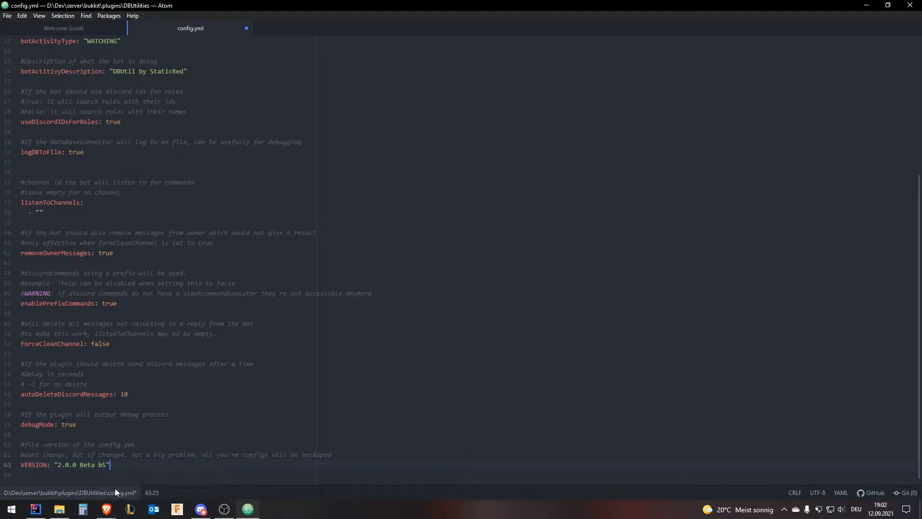
left_click(125, 414)
left_click(114, 424)
scroll(125, 432, "up", 5)
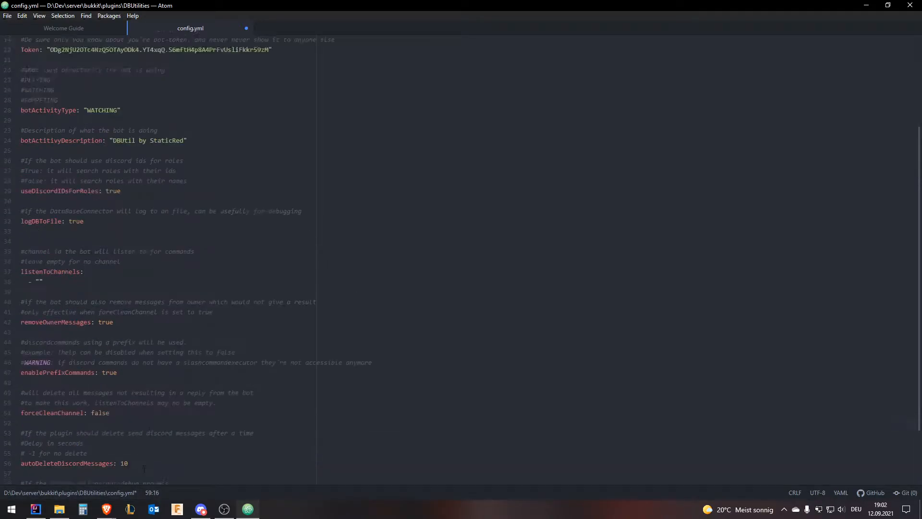
scroll(142, 451, "down", 5)
key("ctrl+s")
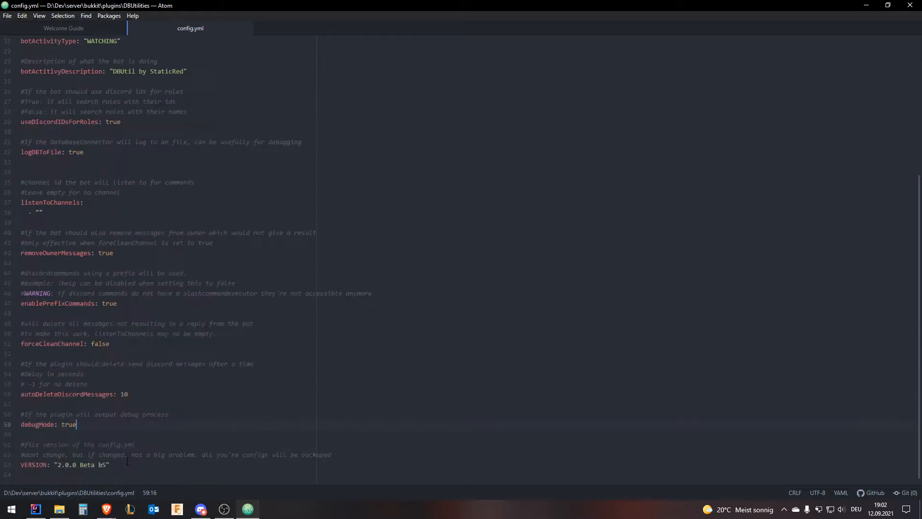
Review the whole saved config.yml and examine the VERSION value at its end
scroll(127, 464, "up", 5)
scroll(240, 410, "down", 8)
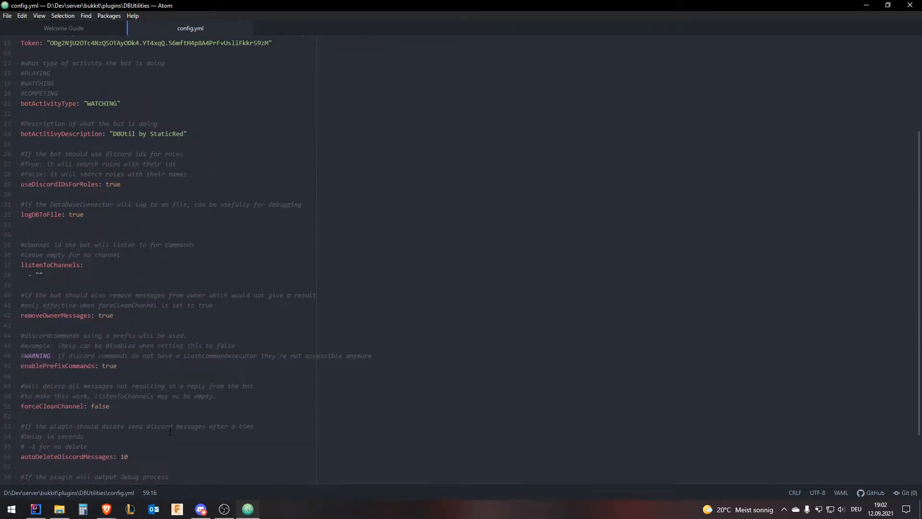
scroll(164, 435, "up", 8)
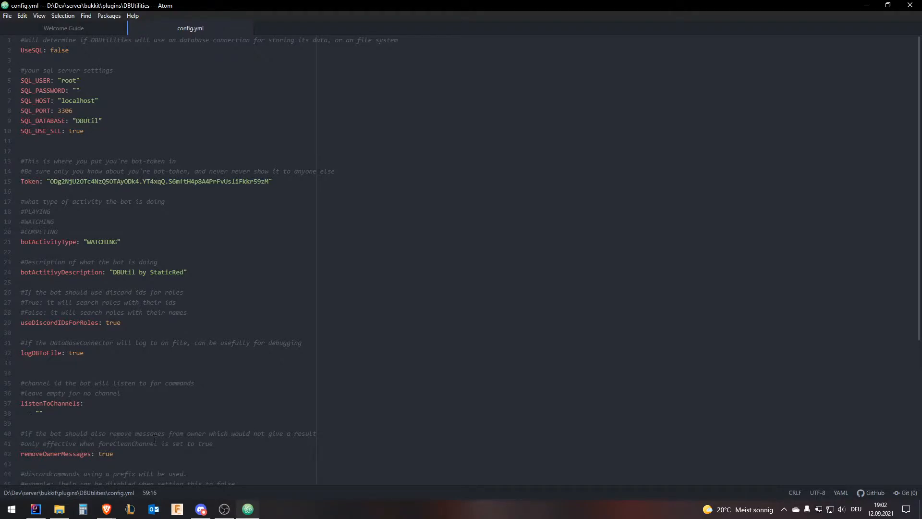
scroll(151, 438, "down", 5)
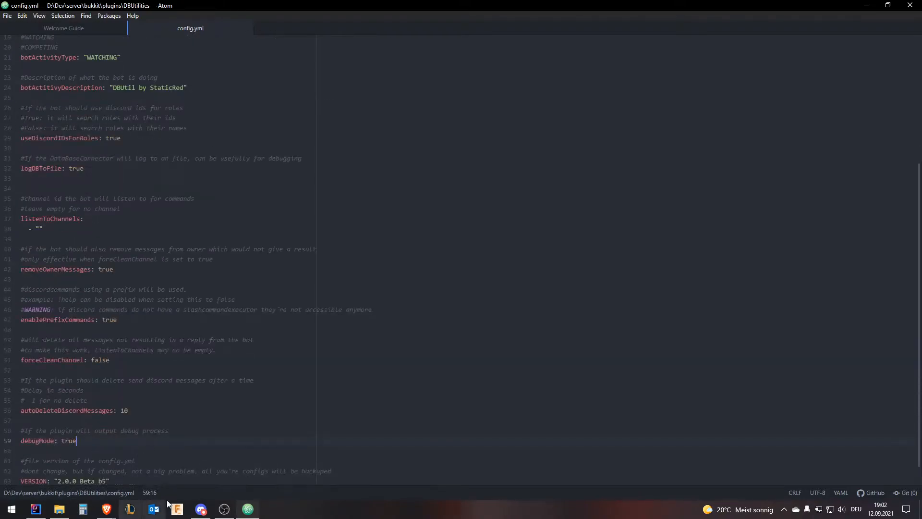
left_click_drag(107, 464, 55, 465)
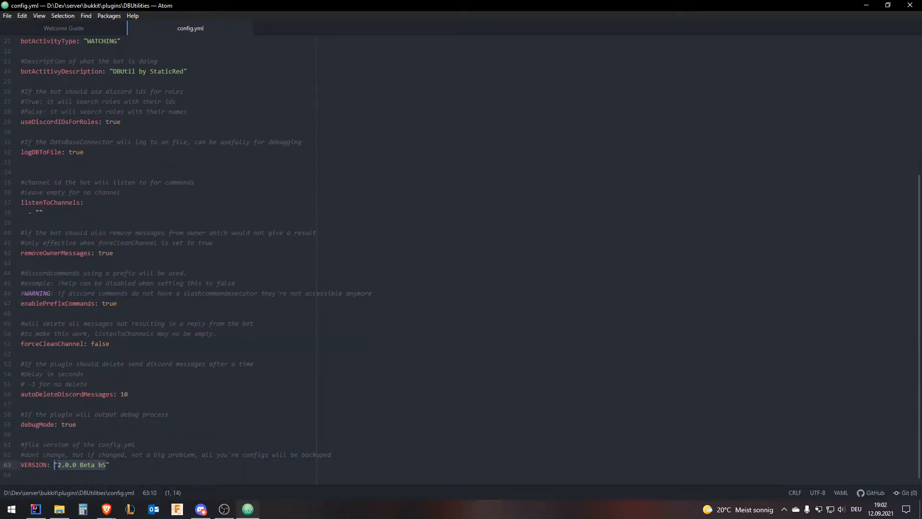
Check the Beta suffix of the VERSION value and close config.yml
double_click(102, 464)
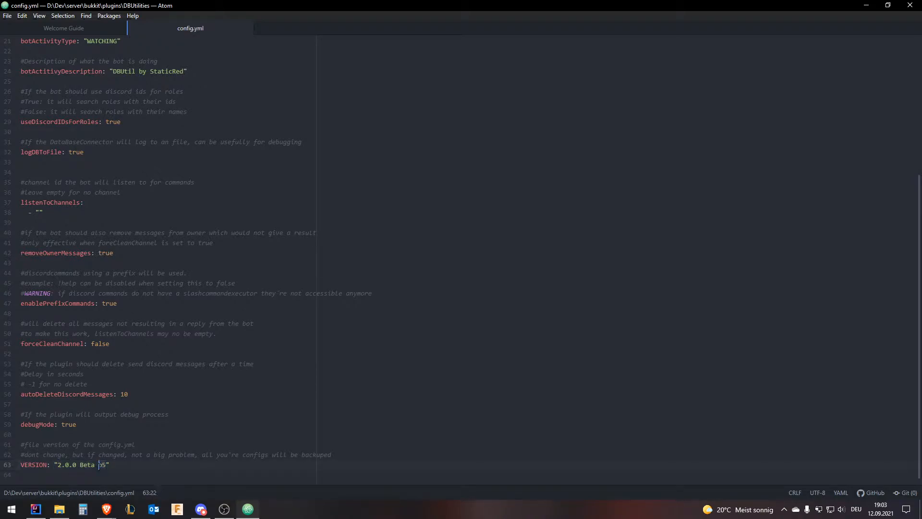
left_click(95, 466)
left_click(910, 5)
Open commands.yml from the DBUtilities folder in Atom, read its comments on command prefixes and aliases, and close it
left_click(159, 94)
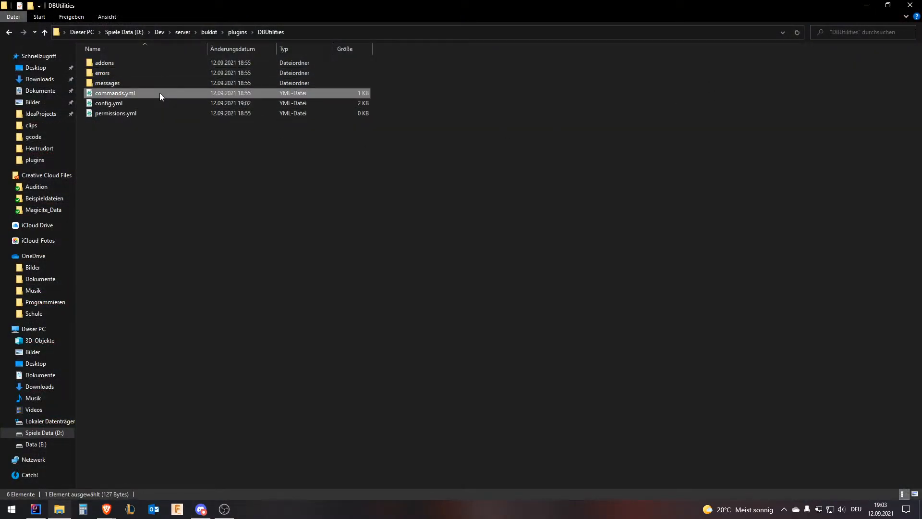
right_click(136, 93)
left_click(168, 90)
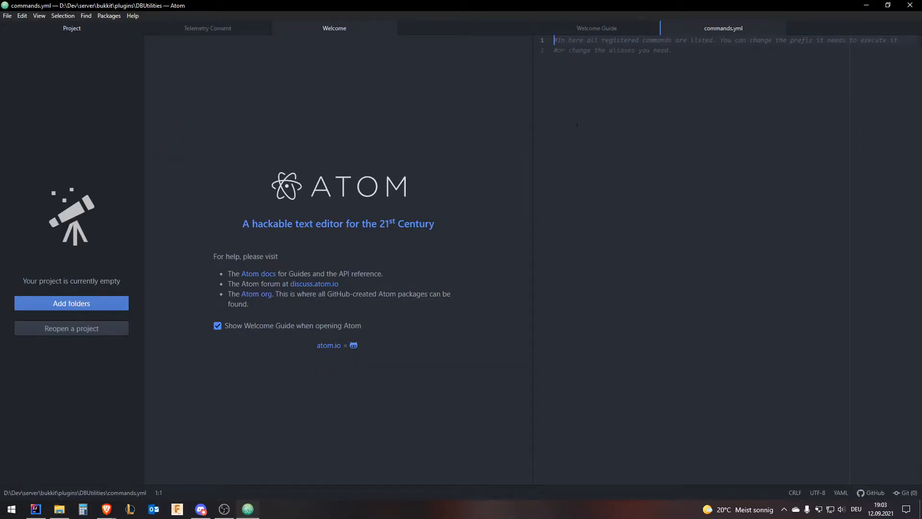
left_click_drag(165, 41, 96, 48)
triple_click(214, 52)
left_click(217, 51)
left_click(910, 5)
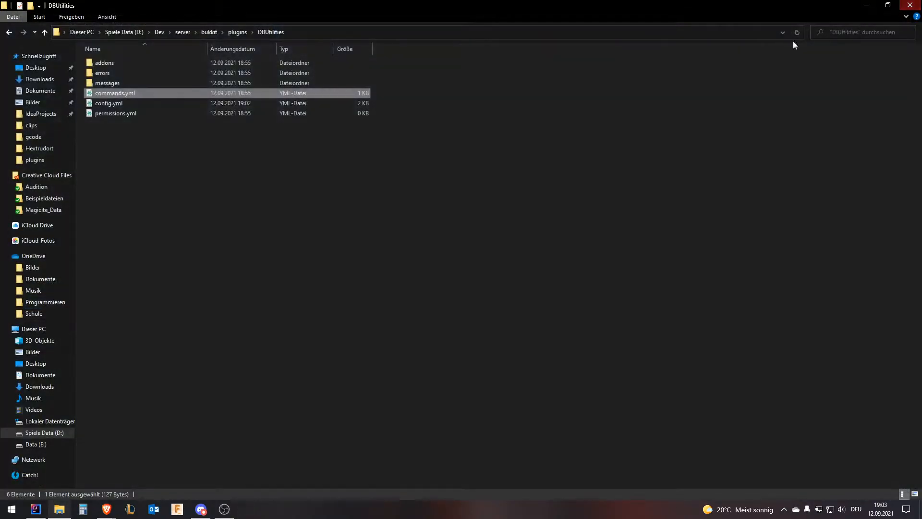
Open messages.yml from the messages folder and examine its prefix value and the comment on the Discord messages
left_click(115, 113)
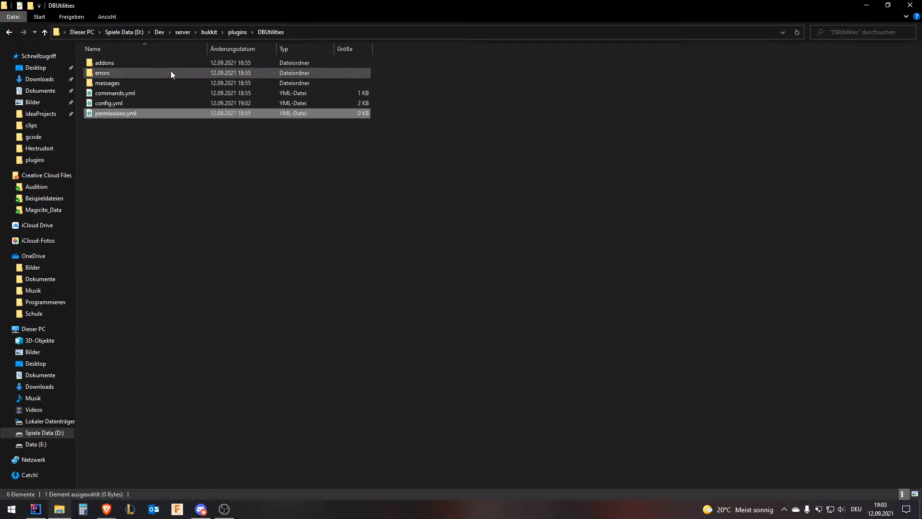
double_click(154, 83)
double_click(142, 62)
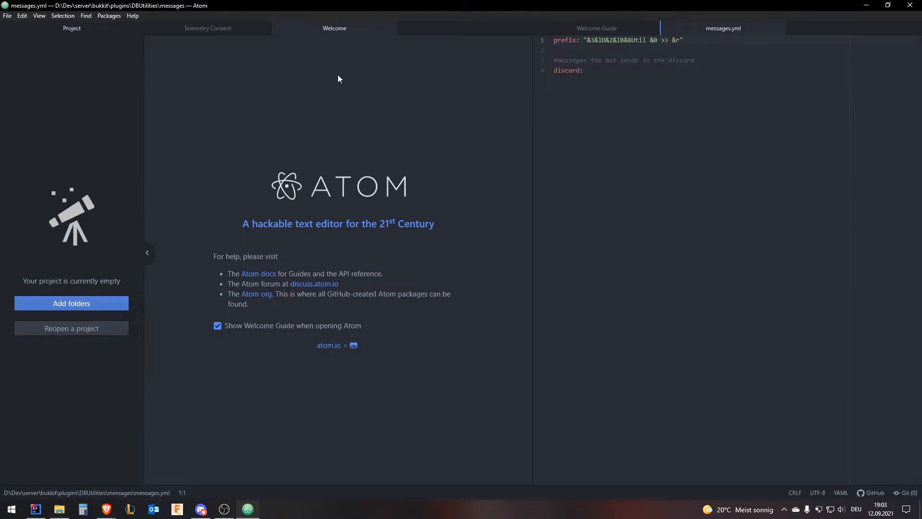
left_click_drag(684, 40, 459, 38)
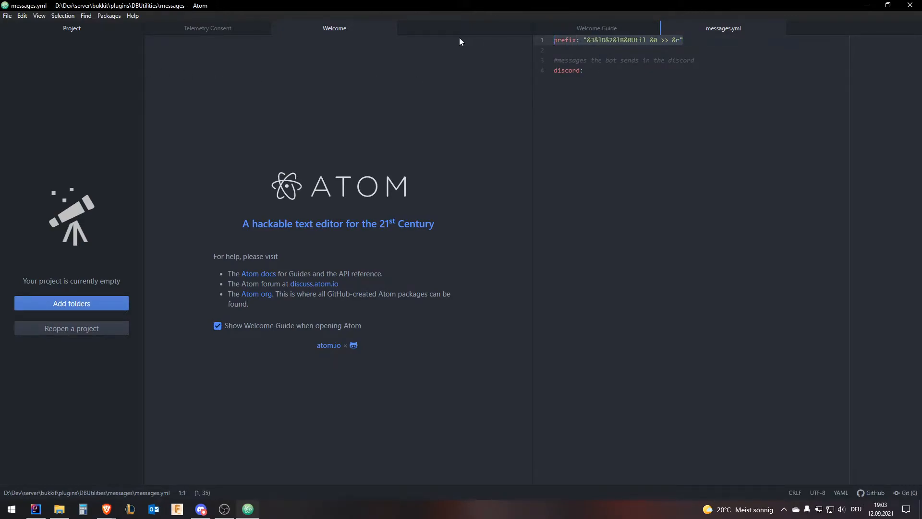
left_click_drag(602, 61, 444, 64)
left_click(633, 72)
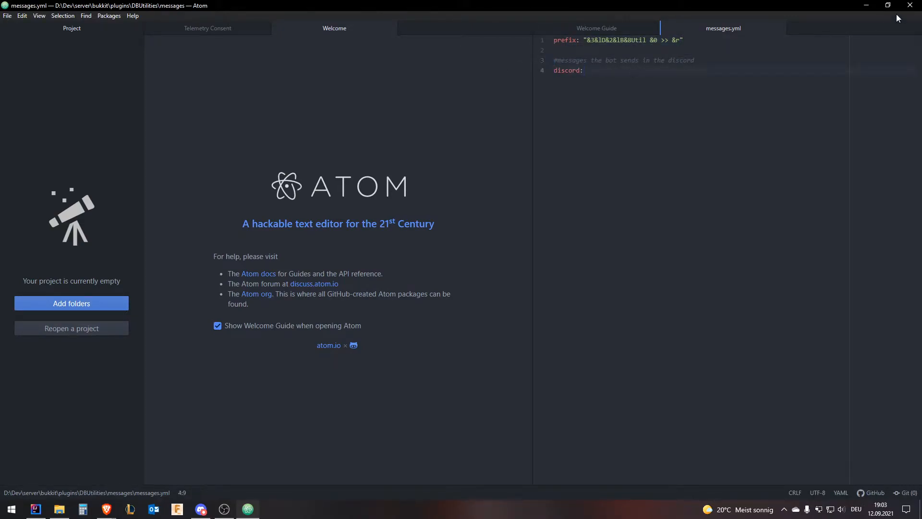
left_click(678, 43)
left_click(670, 42)
key("Left")
key("Left")
key("Left")
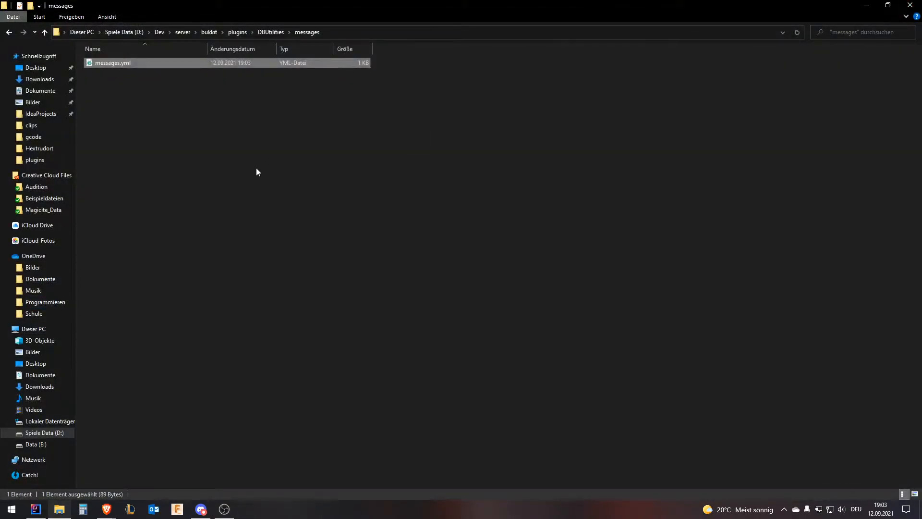
Open latest.log from the DBUtilities errors folder, check its contents and close it
key("alt+Up")
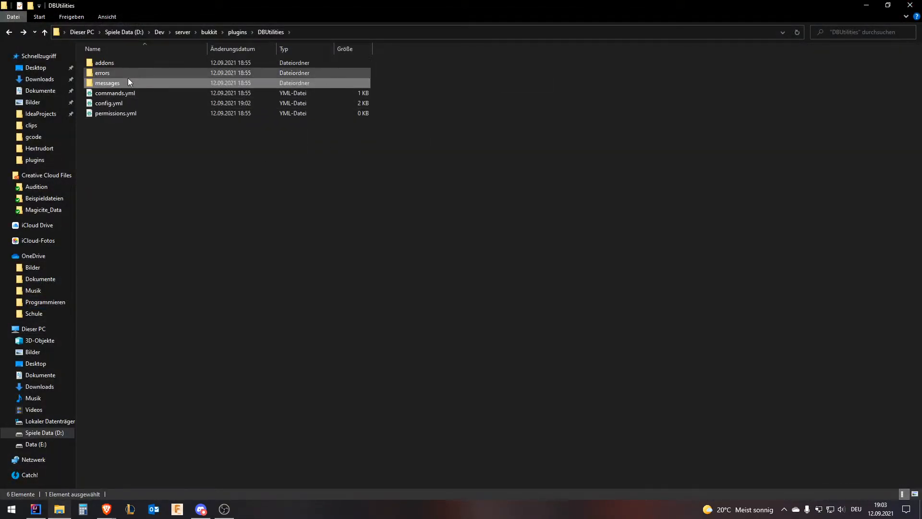
double_click(187, 72)
double_click(143, 62)
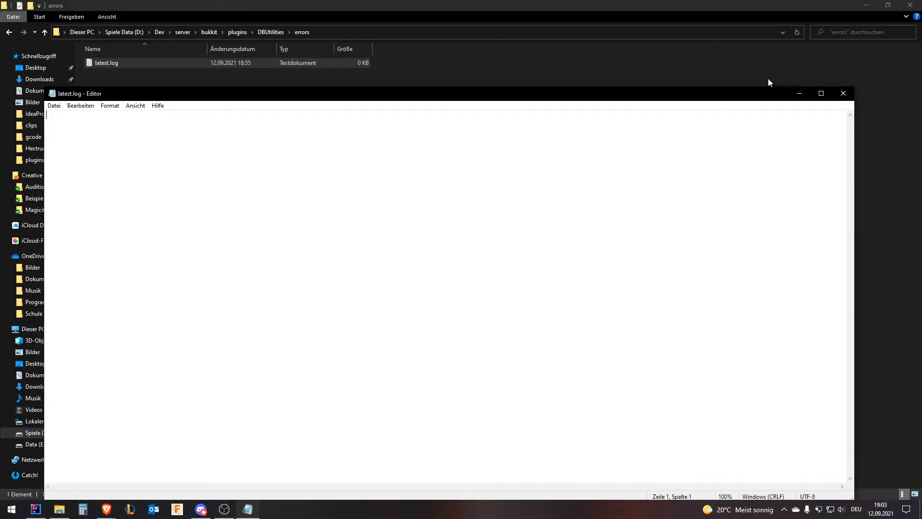
left_click(844, 93)
Copy the downloaded SuperVerify-1.0.0.jar from the browser's downloads into the DBUtilities addons folder
key("alt+Up")
double_click(166, 66)
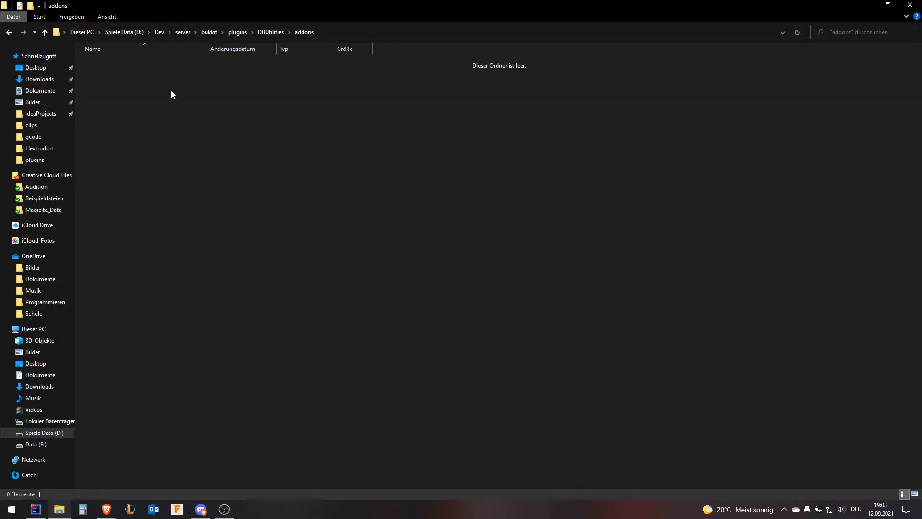
mouse_move(107, 509)
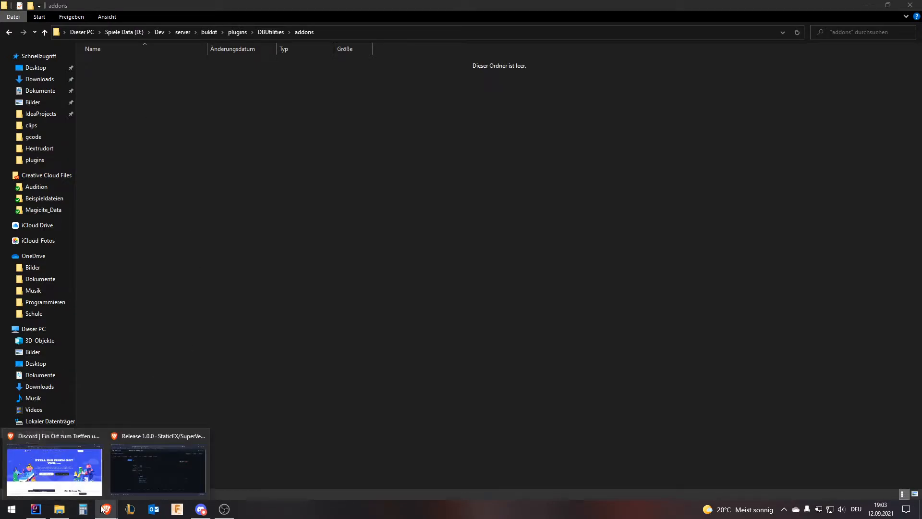
left_click(112, 471)
left_click_drag(58, 480, 262, 287)
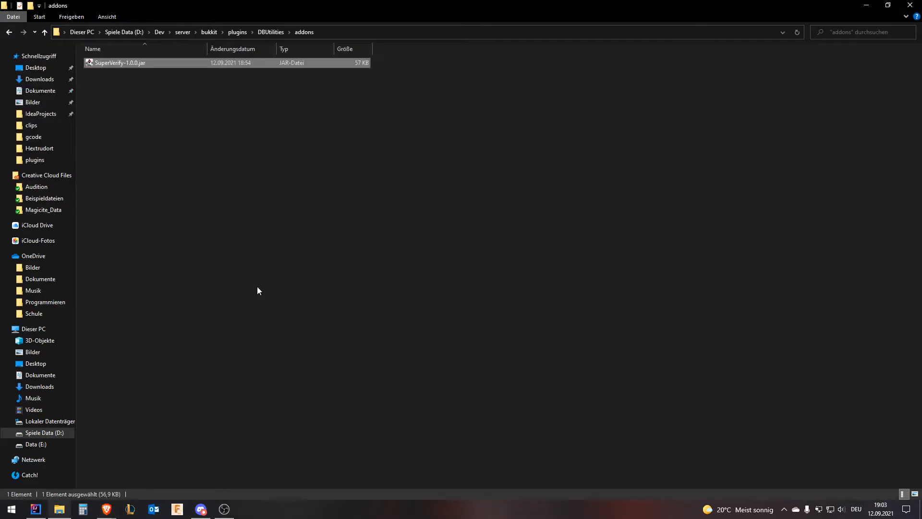
left_click(169, 63)
Start the Minecraft server by running start.bat in the bukkit folder and maximize its console window
left_click(269, 32)
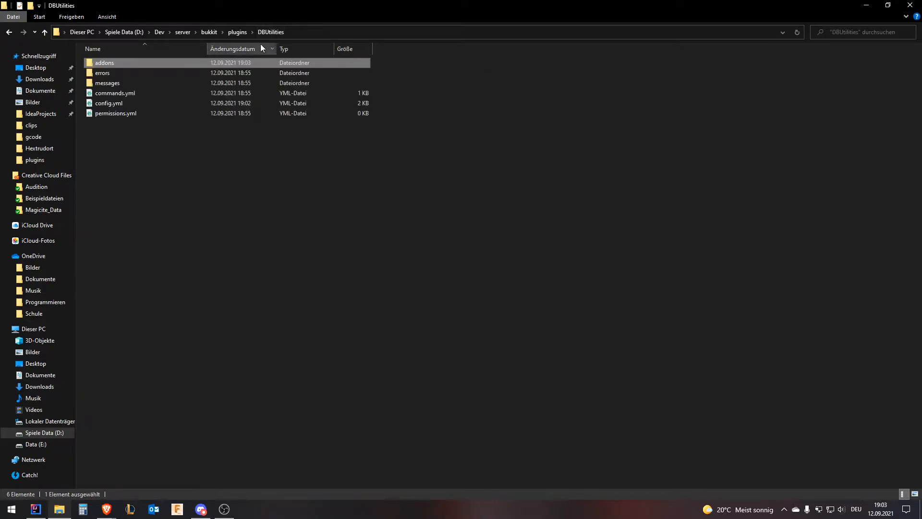
double_click(130, 63)
key("alt+Left")
key("Return")
key("alt+Left")
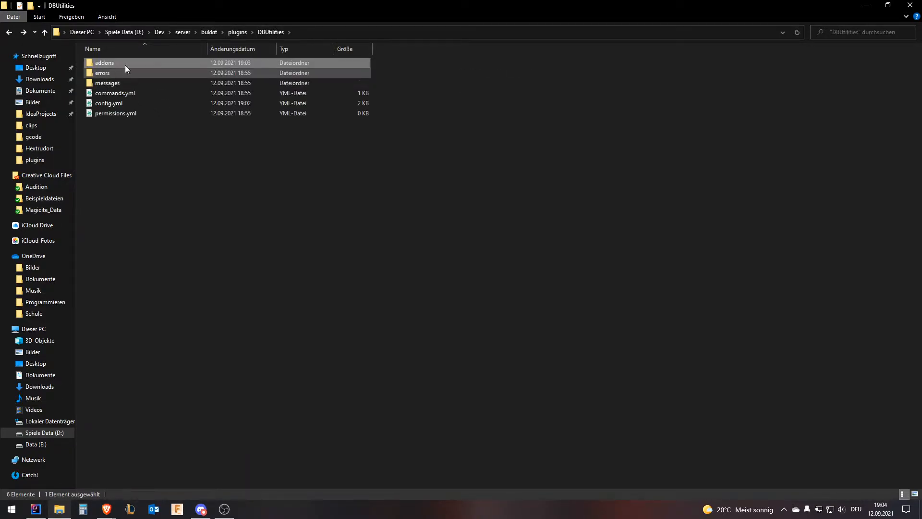
key("alt+Up")
key("alt+Up")
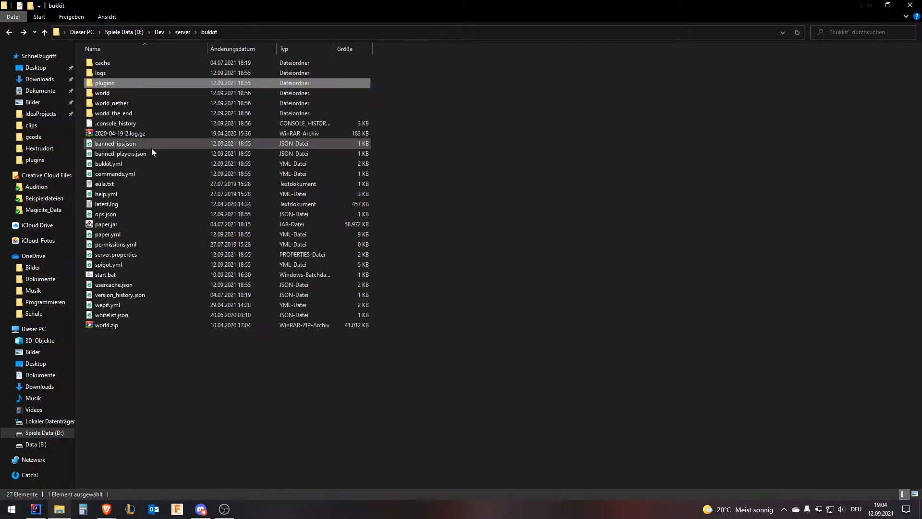
double_click(127, 272)
left_click_drag(220, 61, 265, 82)
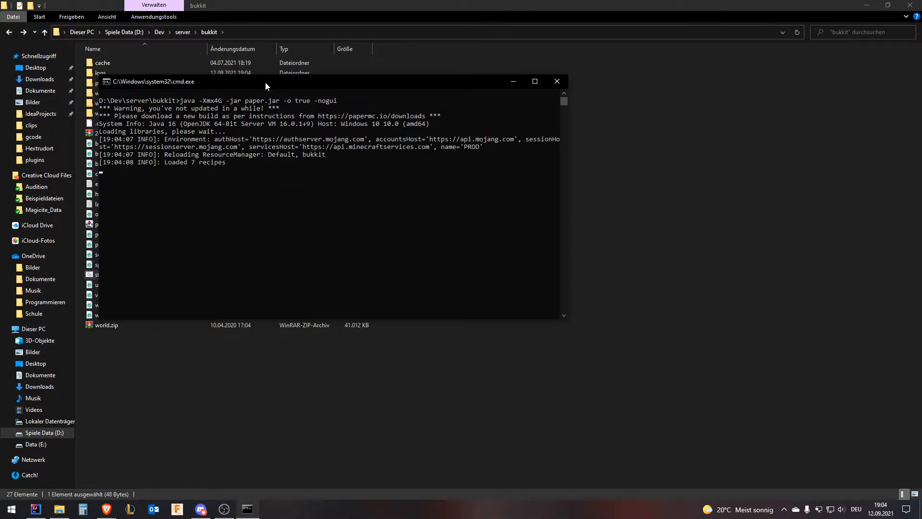
double_click(265, 82)
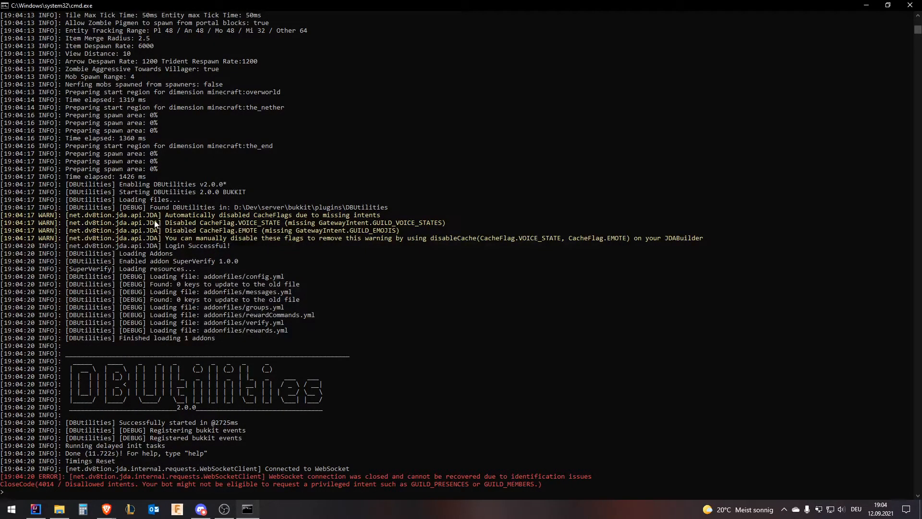
Examine the startup log lines about enabling the SuperVerify addon, its version and its resource loading
left_click_drag(113, 264, 244, 266)
double_click(226, 262)
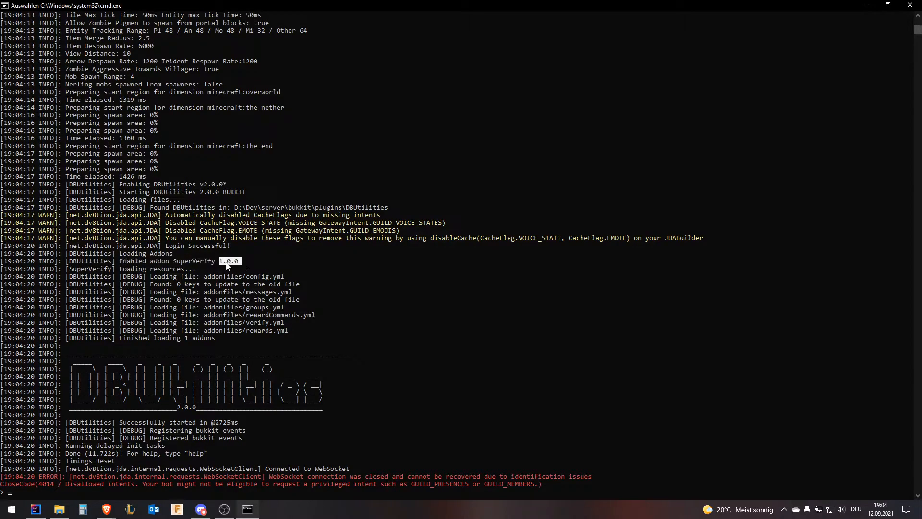
left_click_drag(121, 269, 196, 269)
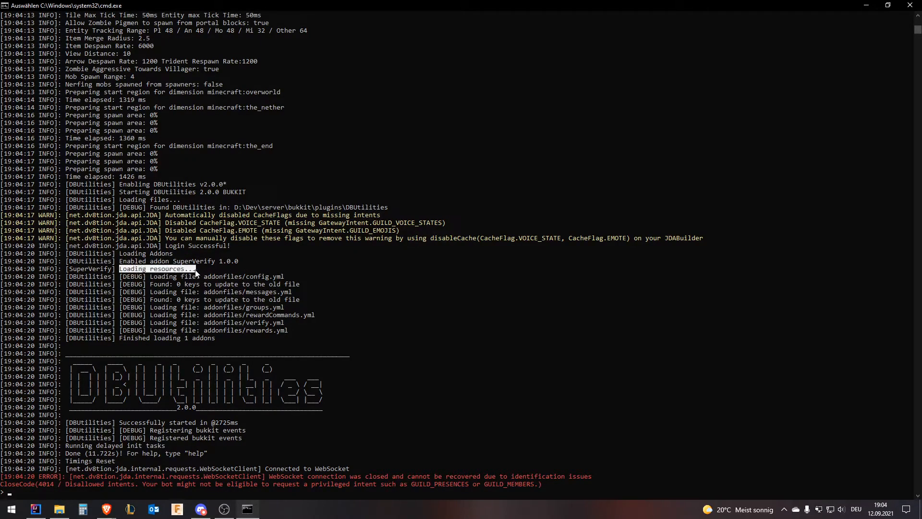
double_click(96, 269)
Read the debug lines on loading the addon files, from config.yml and messages.yml through groups.yml to rewards.yml
left_click_drag(124, 269, 288, 278)
left_click_drag(151, 284, 312, 286)
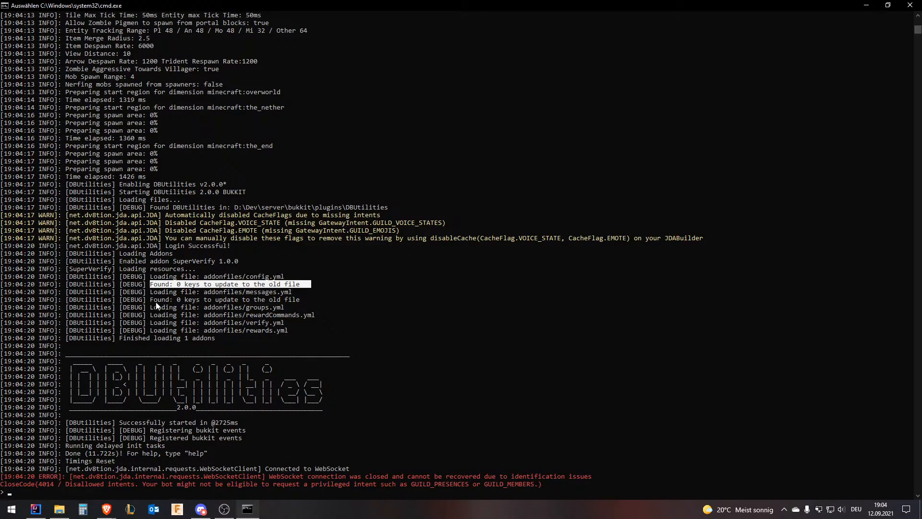
left_click_drag(151, 291, 301, 293)
left_click_drag(150, 300, 303, 301)
left_click_drag(198, 307, 304, 310)
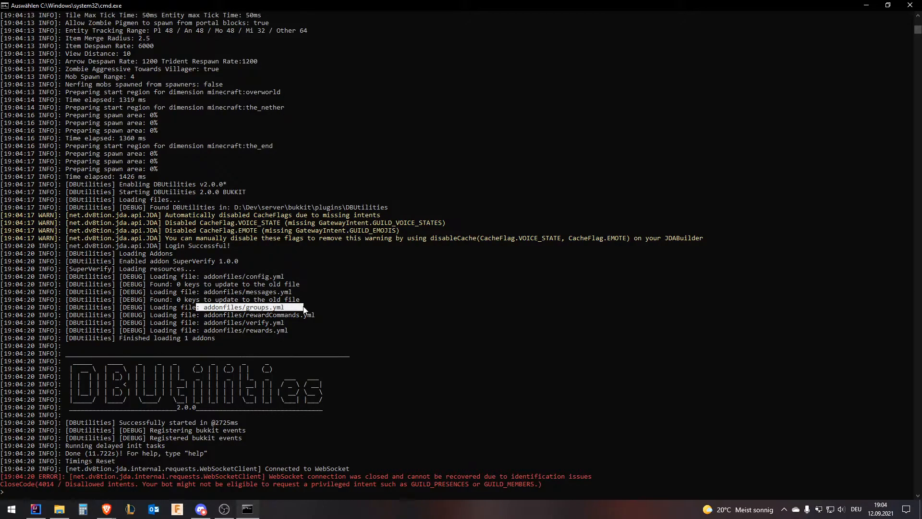
double_click(256, 315)
double_click(261, 332)
left_click(266, 331)
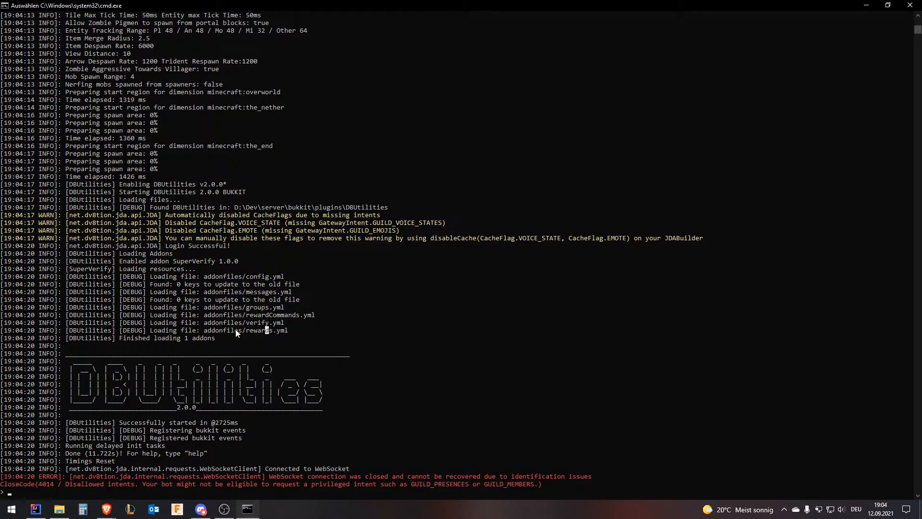
Check the DBUtilities startup time and the delayed init tasks line in the server log
scroll(234, 307, "down", 5)
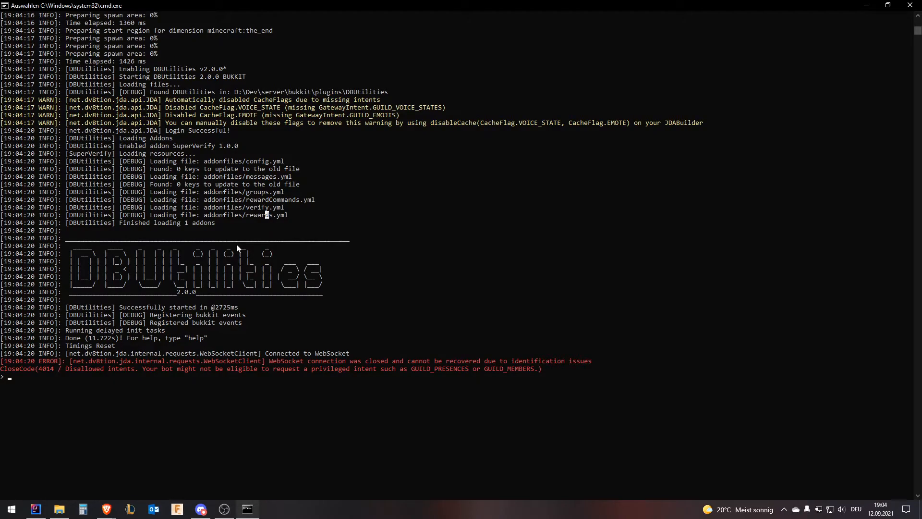
left_click_drag(121, 308, 244, 311)
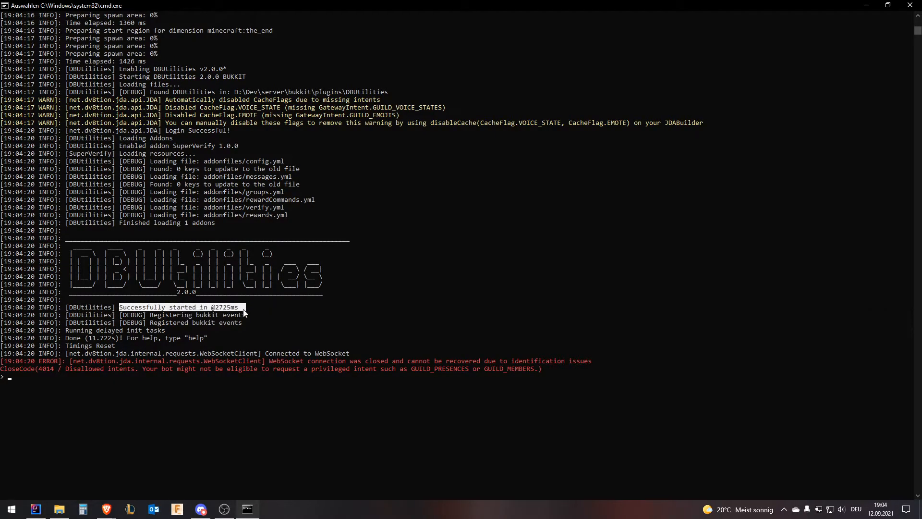
double_click(236, 309)
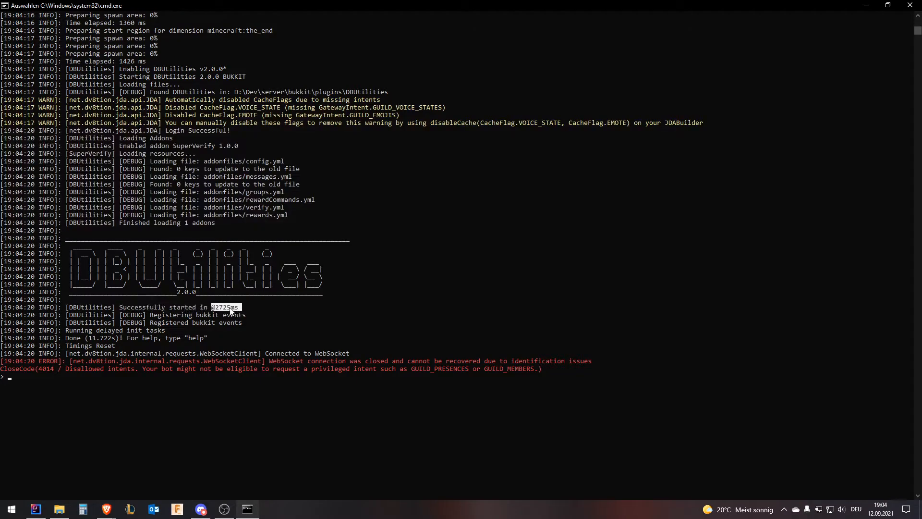
left_click(214, 310)
left_click_drag(66, 332, 169, 332)
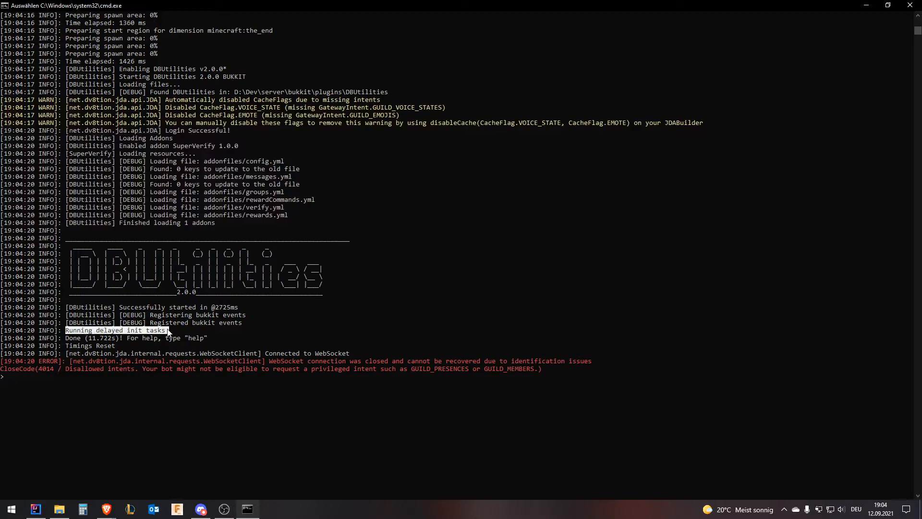
Read the WebSocket connection error and its close code about privileged intents at the end of the log
left_click_drag(70, 360, 263, 366)
left_click_drag(348, 363, 383, 362)
left_click(383, 362)
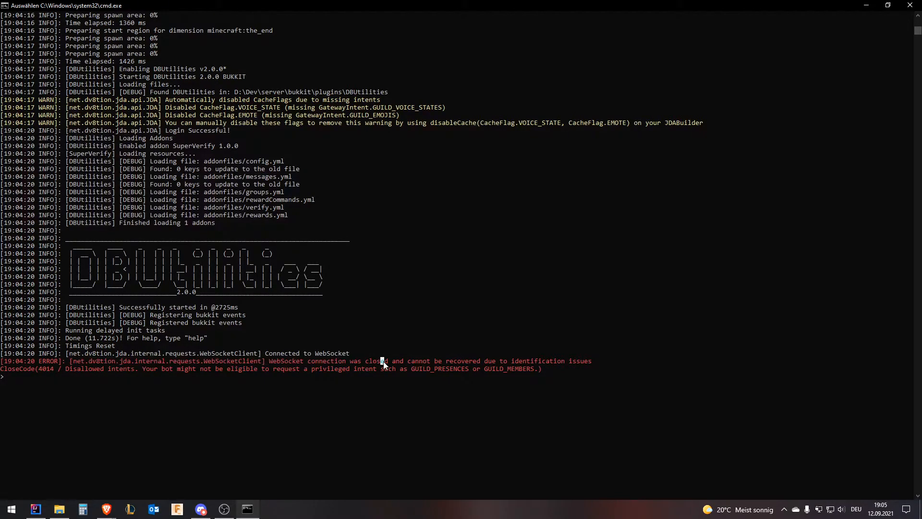
left_click_drag(444, 363, 551, 368)
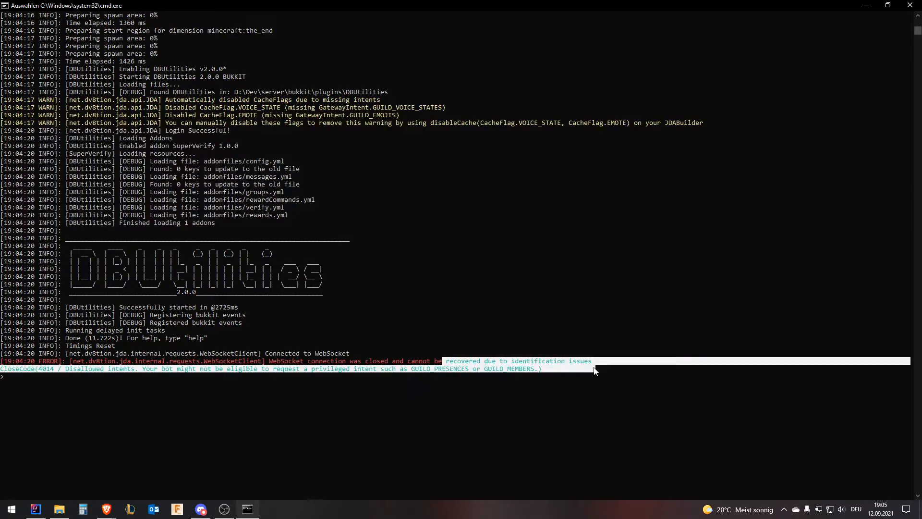
left_click(543, 365)
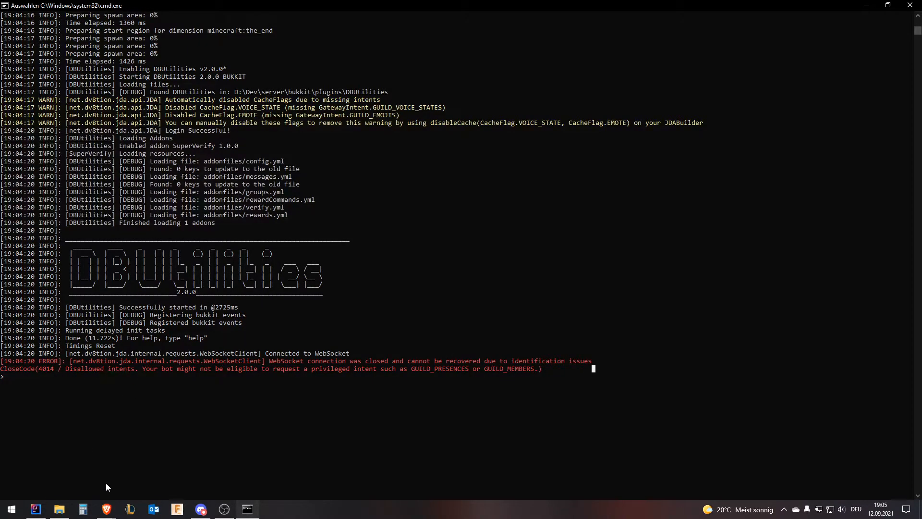
Open the Discord Developer Portal in a new Brave window and go back from the Server Insights analytics to the servers overview
left_click(106, 509)
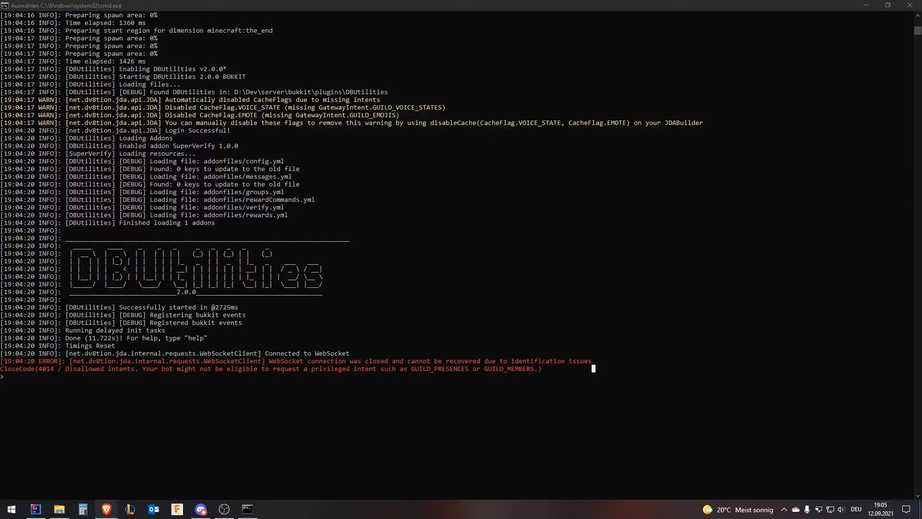
left_click_drag(1, 115, 307, 4)
type("discord")
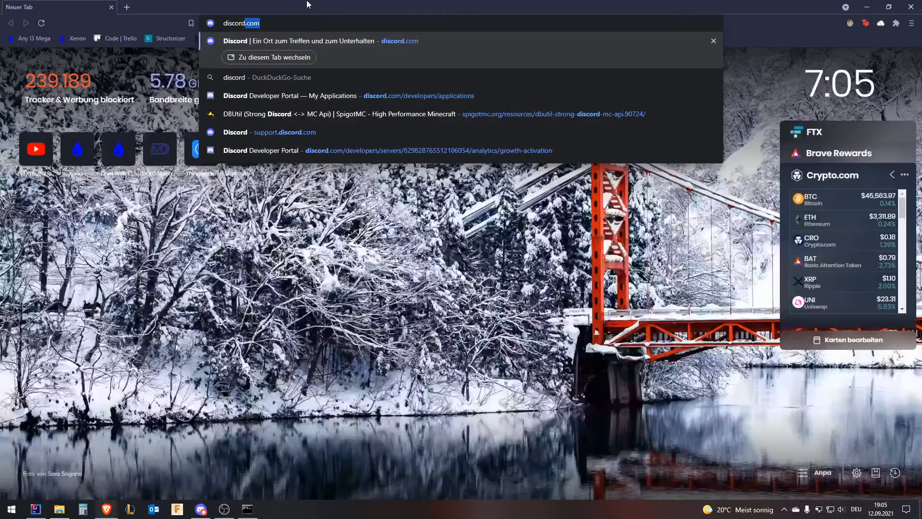
key("Down")
key("Down")
key("Down")
key("Down")
key("Down")
key("Return")
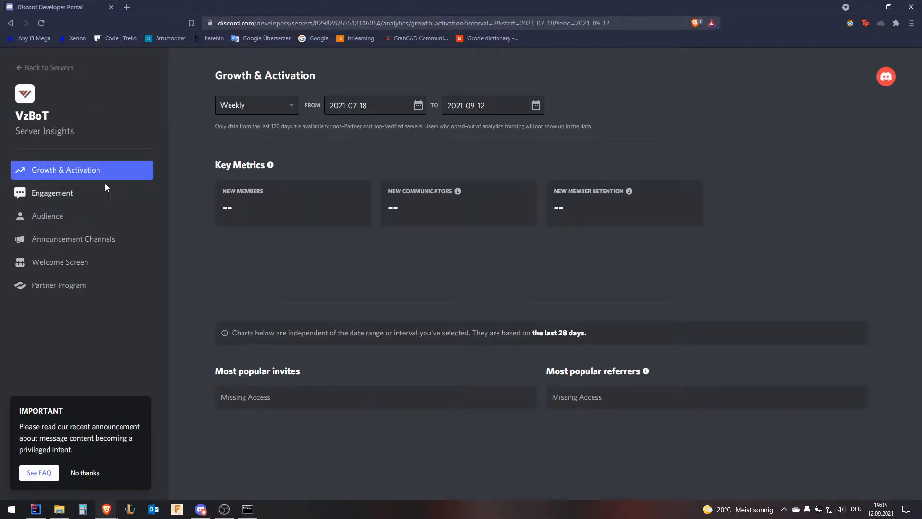
left_click(42, 67)
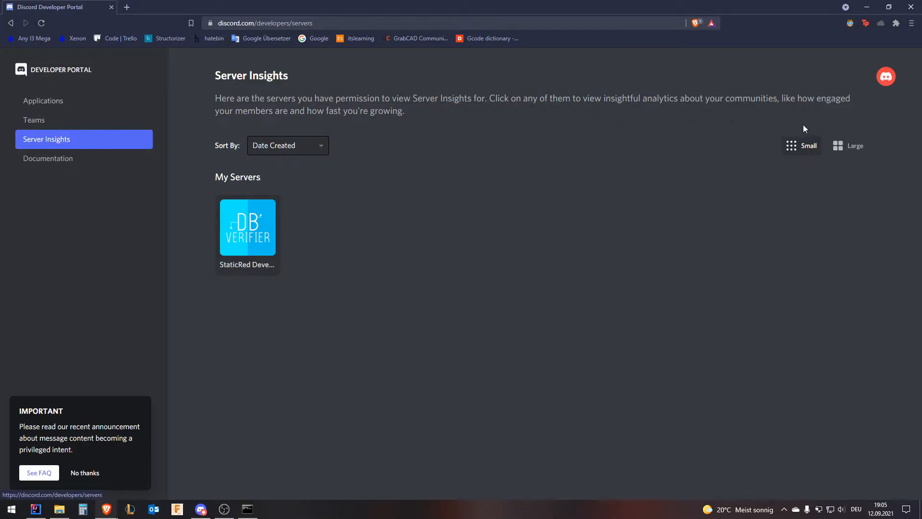
Enable the Presence Intent and Server Members Intent in the VerifyBot application's bot settings, save the changes and close the browser window
left_click(73, 102)
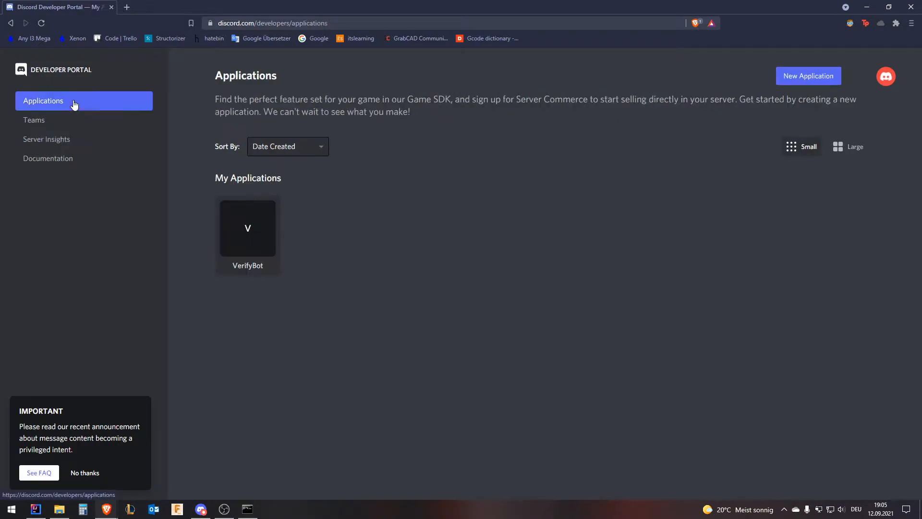
left_click(253, 241)
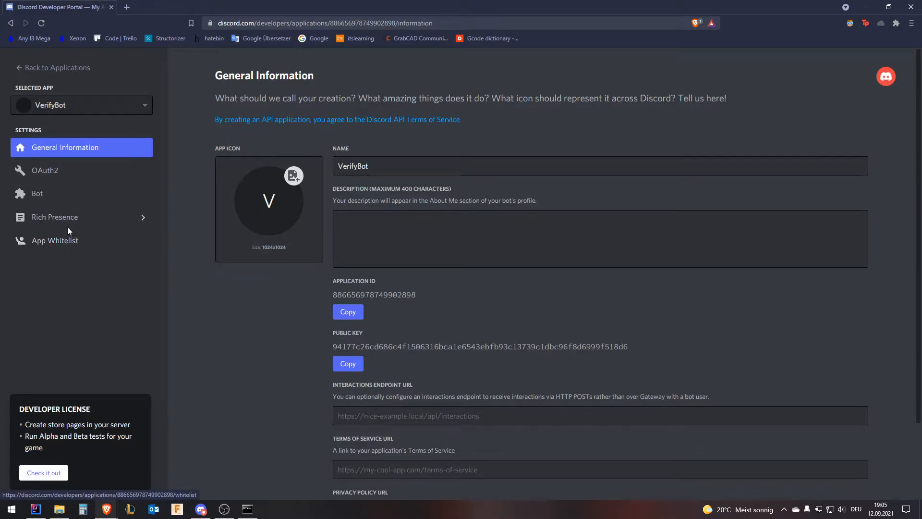
left_click(63, 196)
scroll(288, 261, "down", 5)
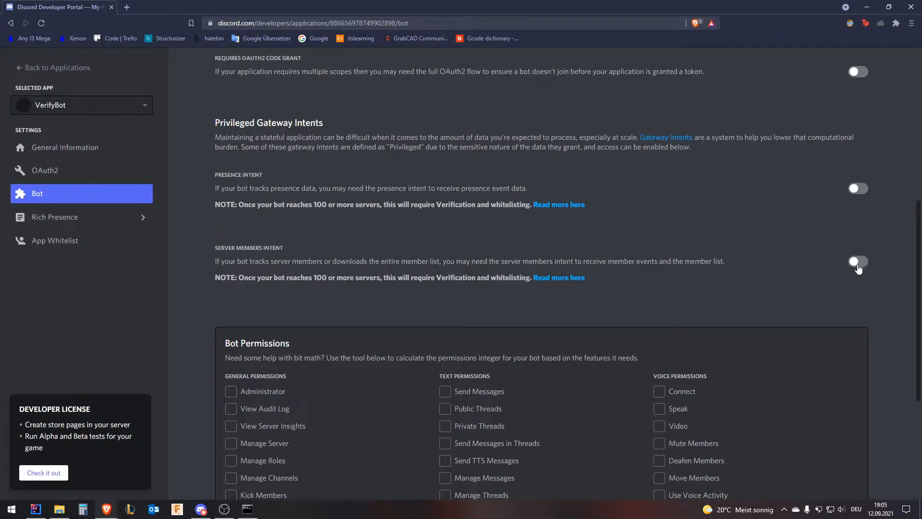
left_click(858, 188)
left_click(859, 262)
left_click(745, 475)
scroll(676, 330, "down", 2)
scroll(676, 330, "down", 2)
scroll(676, 330, "up", 8)
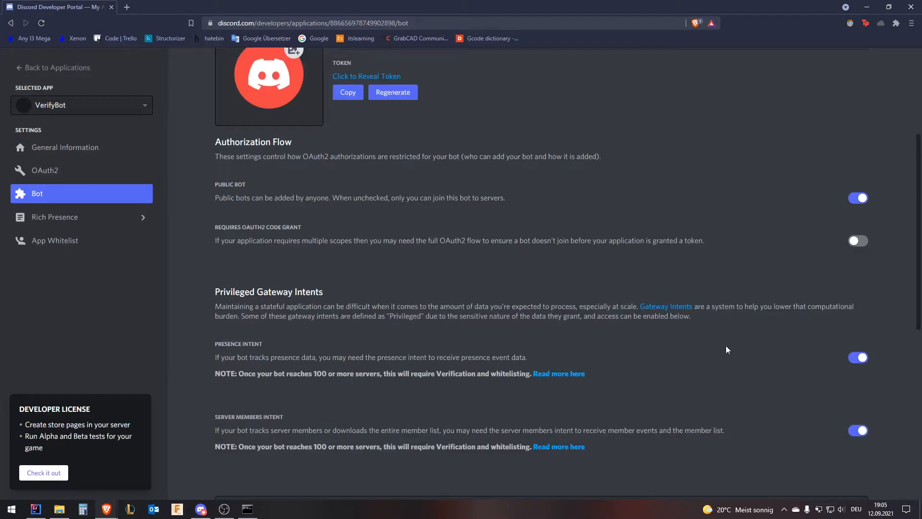
left_click(916, 8)
Open config.yml from the DBUtilities folder inside the bukkit server's plugins folder
left_click(364, 325)
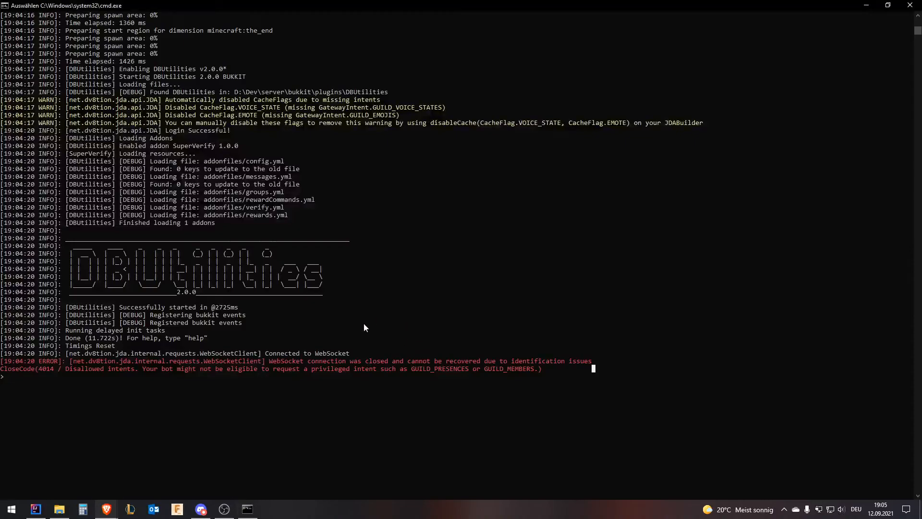
left_click(202, 508)
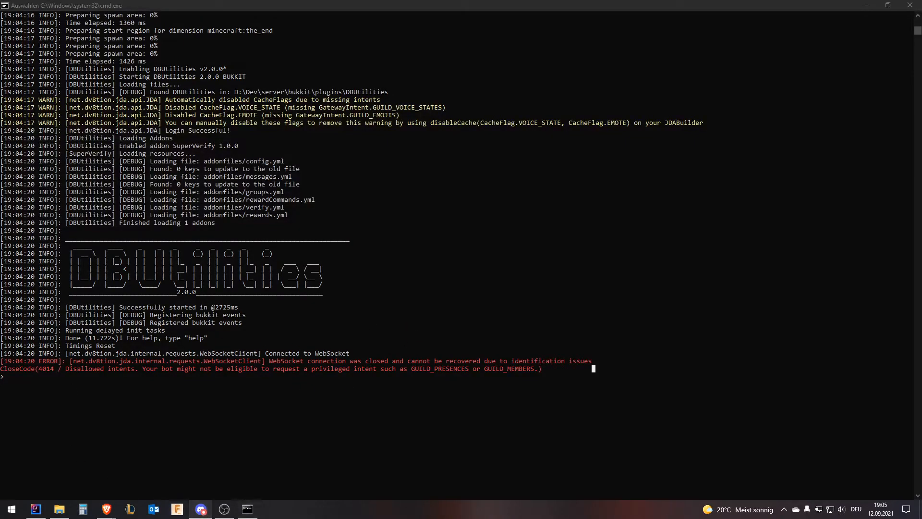
left_click(59, 509)
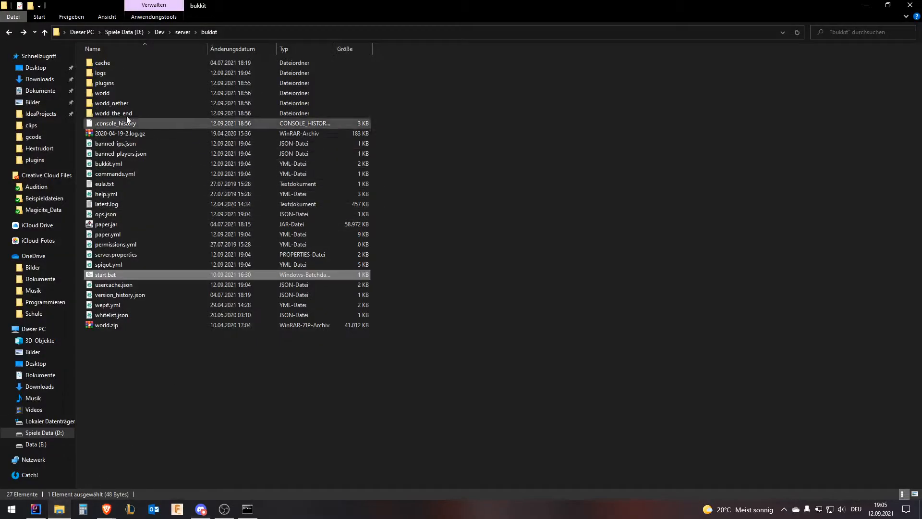
double_click(160, 85)
double_click(145, 73)
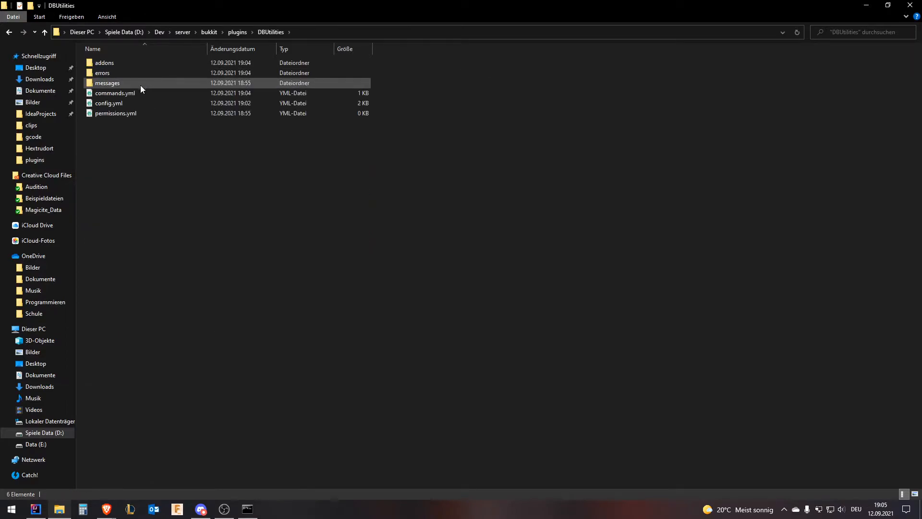
double_click(132, 104)
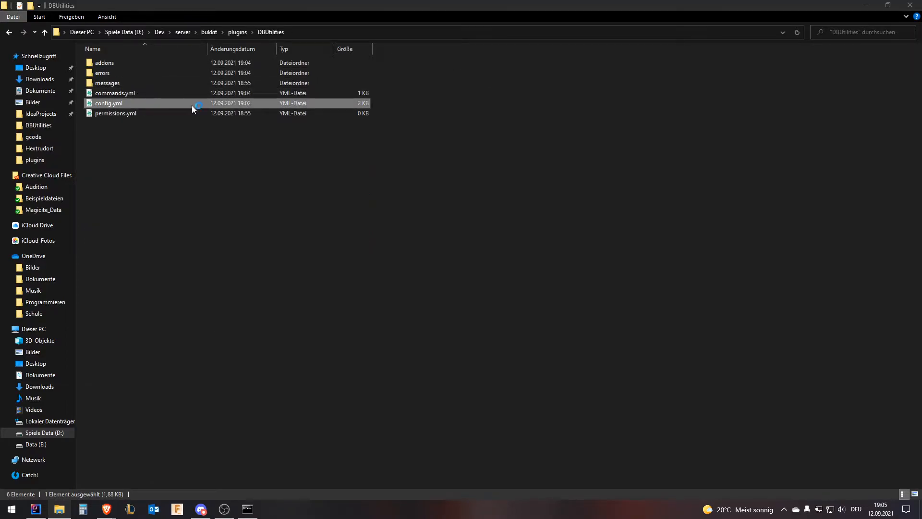
mouse_move(161, 5)
left_mouse_down()
mouse_move(164, 74)
mouse_move(156, 0)
left_mouse_up()
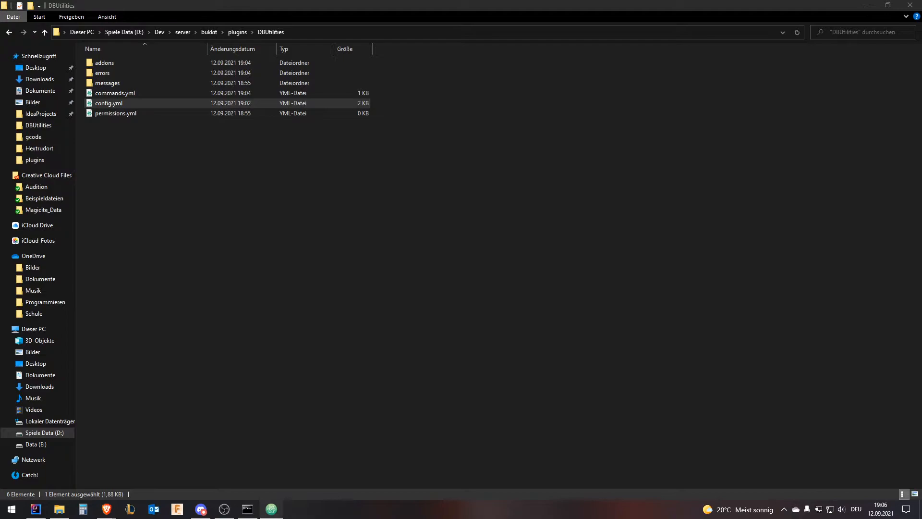
Close the running server console and restart the server with start.bat from the bukkit folder
key("alt+Left")
key("alt+Left")
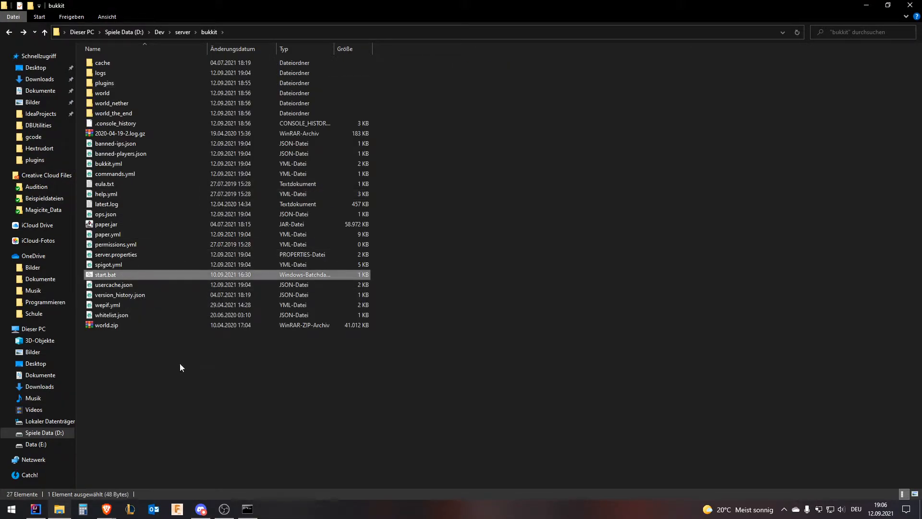
key("alt+Tab")
left_click(910, 5)
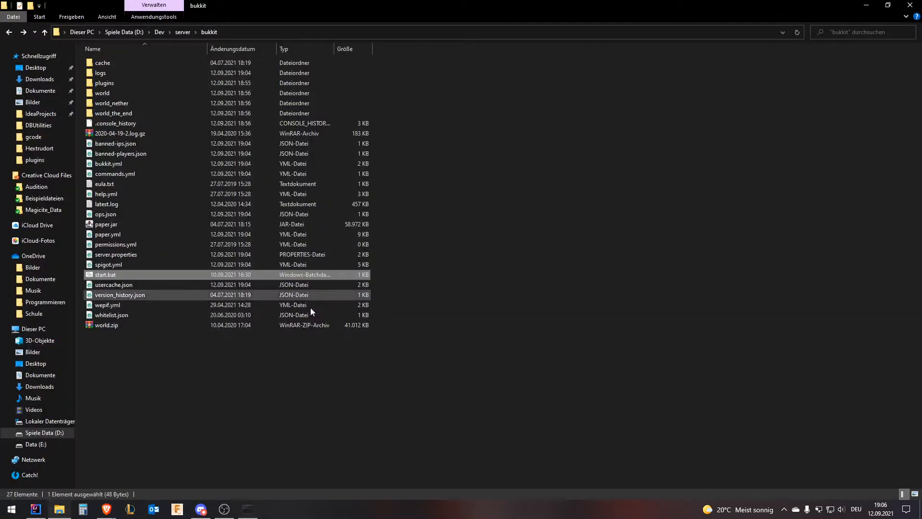
double_click(254, 276)
Open the Minecraft Launcher and minimize its window to uncover the server console
key("super")
type("mine")
key("Return")
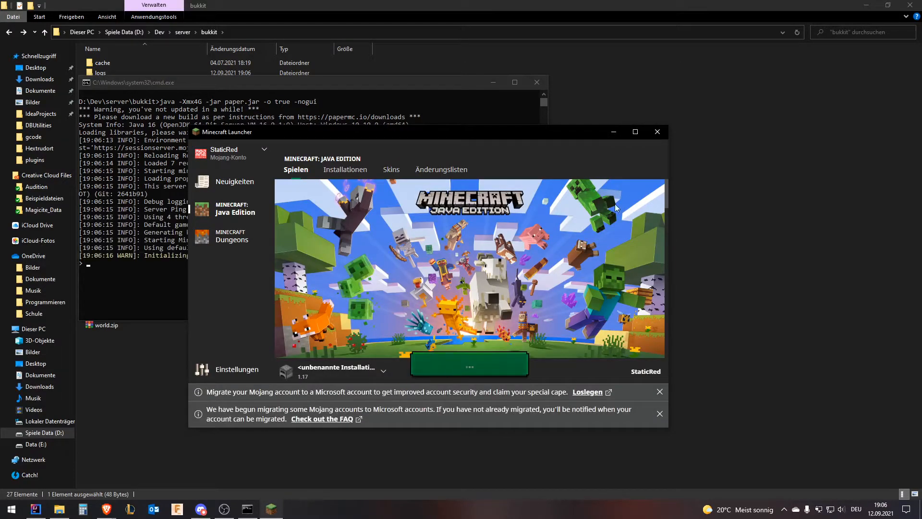
left_click(613, 131)
Maximize the server console and examine the end of the startup log, including the lines on loading the bot's slash commands
double_click(246, 83)
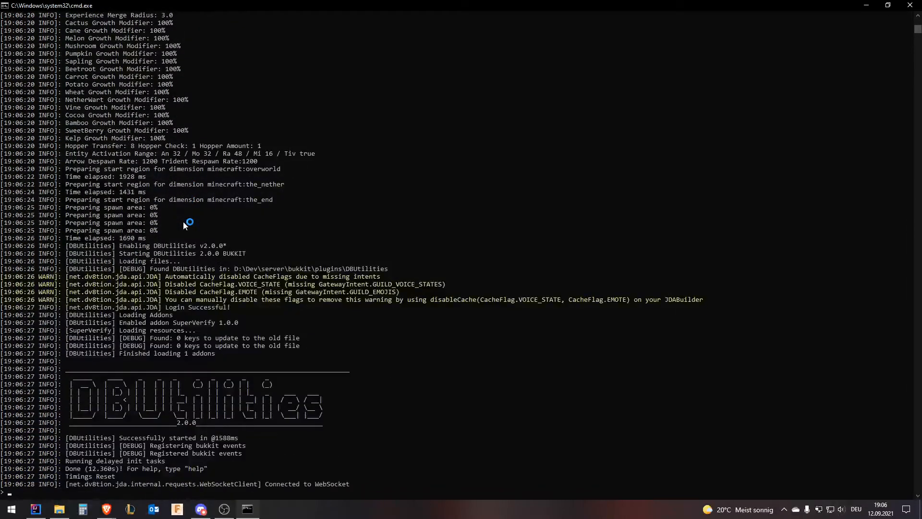
left_click_drag(0, 46, 0, 127)
left_click(245, 108)
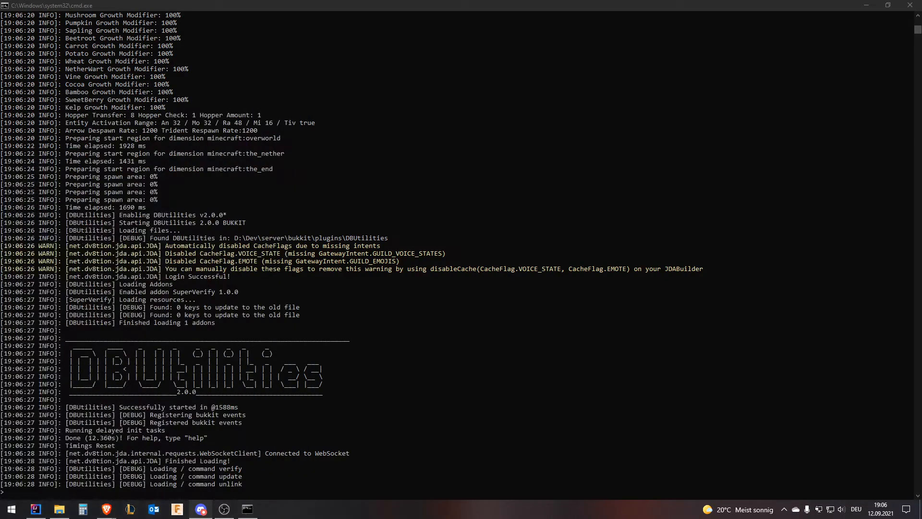
scroll(240, 310, "down", 2)
left_click(192, 438)
left_click(182, 431)
left_click(182, 431)
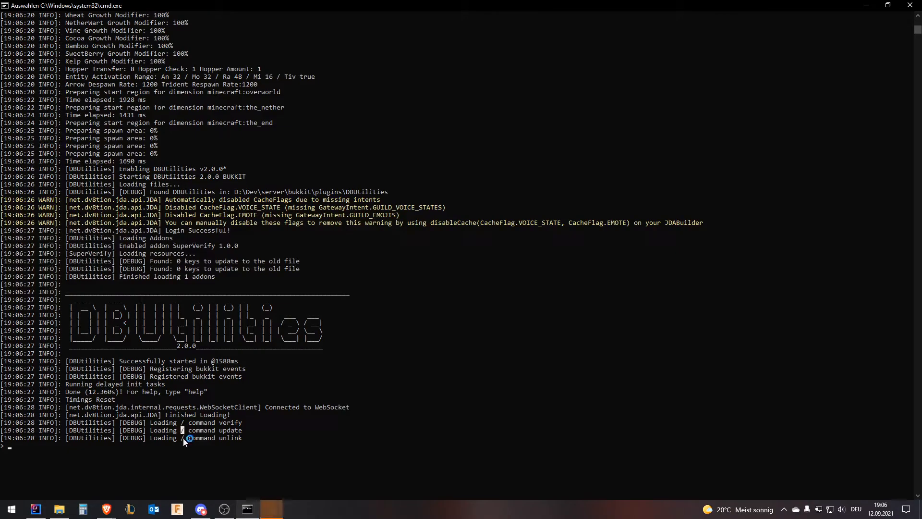
left_click(182, 424)
left_click(194, 453)
Open Discord in the Brave browser and go to test-channel on the StaticRed Development server
left_click(106, 510)
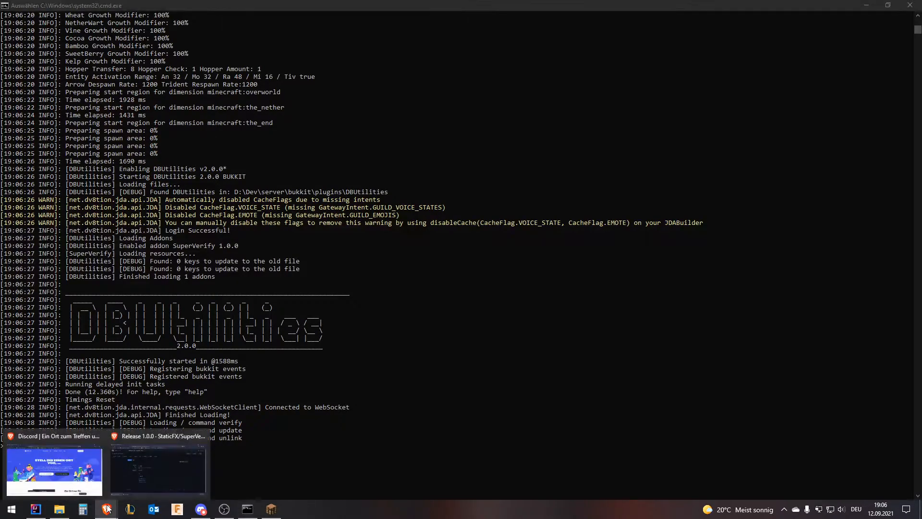
left_click_drag(0, 74, 226, 1)
left_click(523, 280)
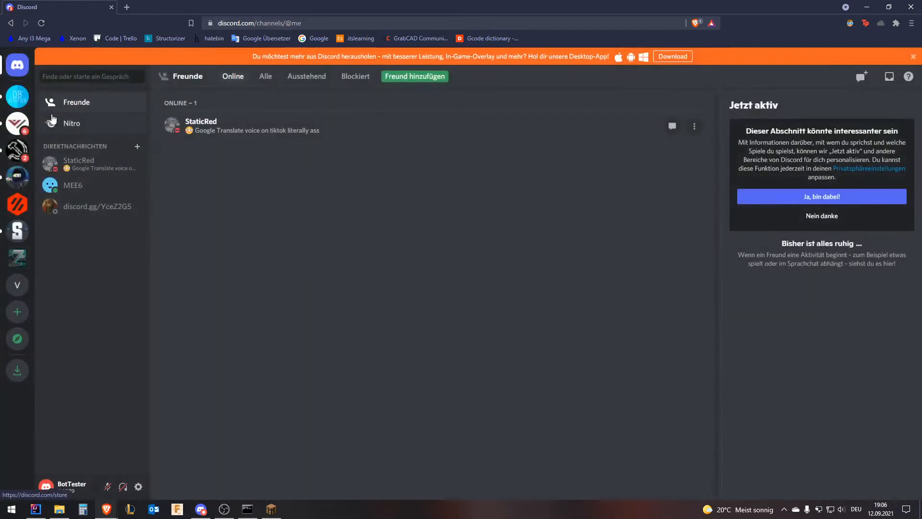
left_click(17, 96)
scroll(94, 288, "down", 4)
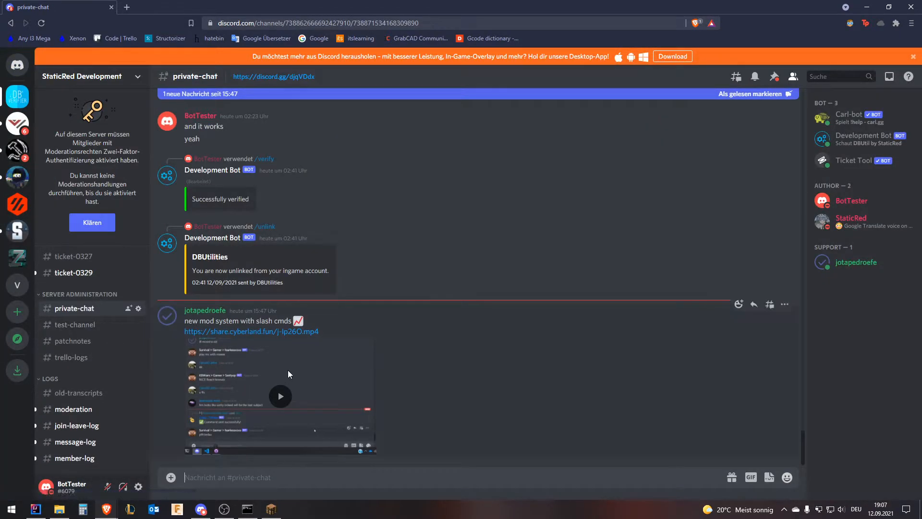
left_click(75, 324)
Browse the Development Bot's slash commands in test-channel and run /info
type("se")
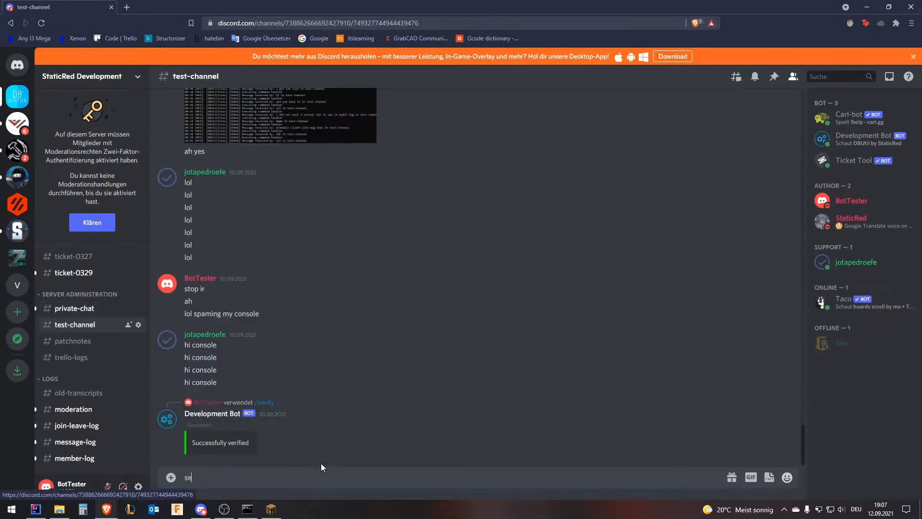
key("BackSpace")
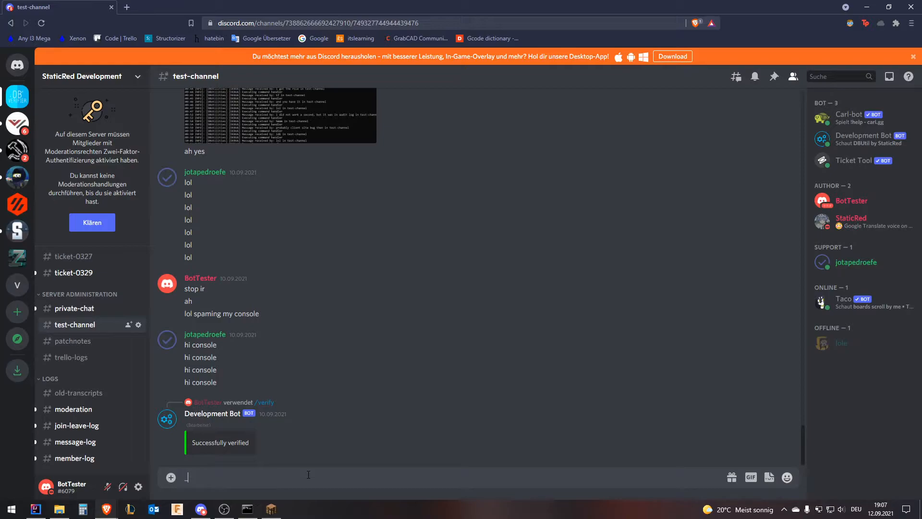
key("BackSpace")
type("/")
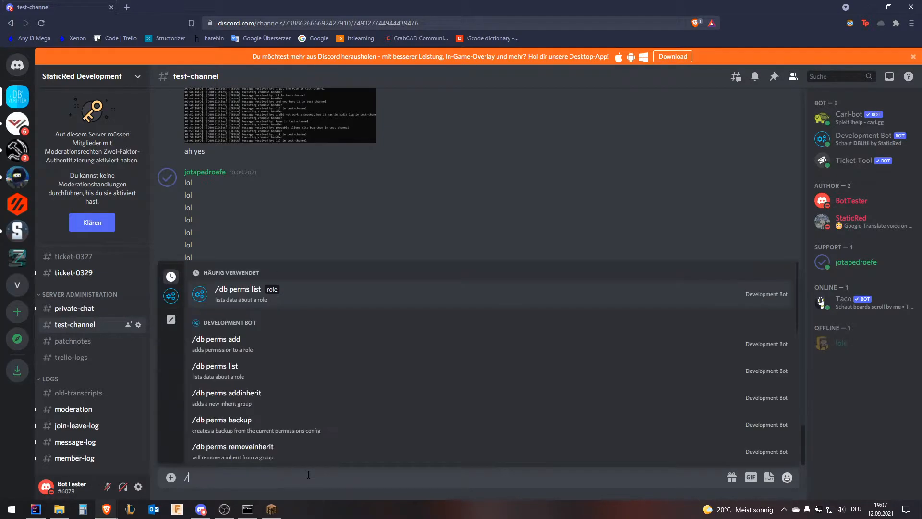
scroll(288, 394, "down", 3)
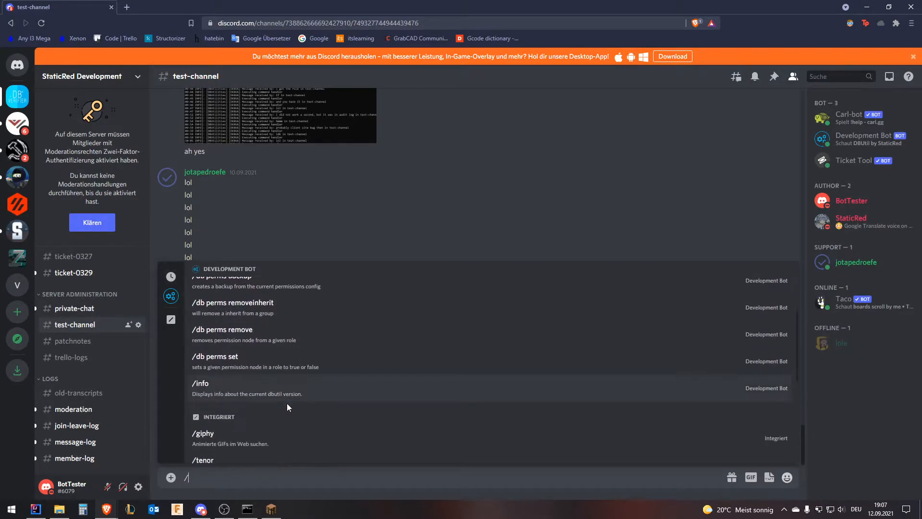
scroll(283, 417, "up", 1)
scroll(283, 418, "down", 3)
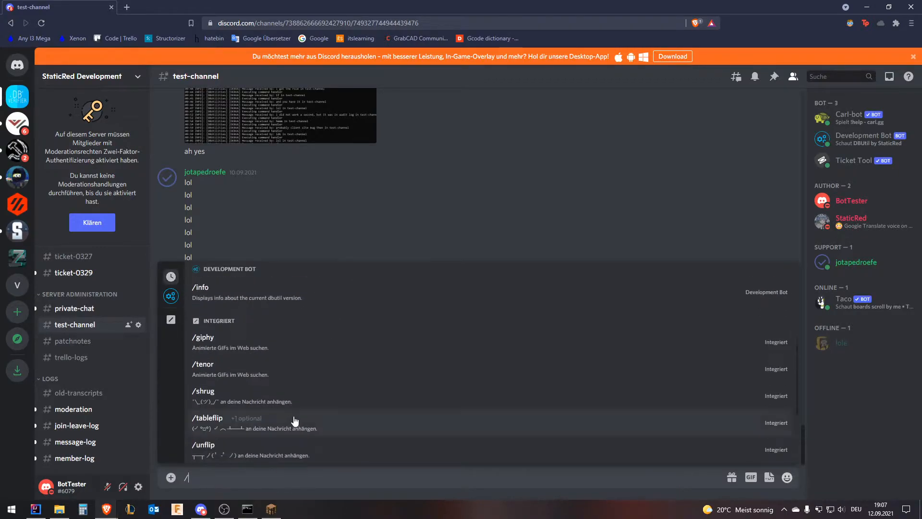
left_click(245, 298)
key("Return")
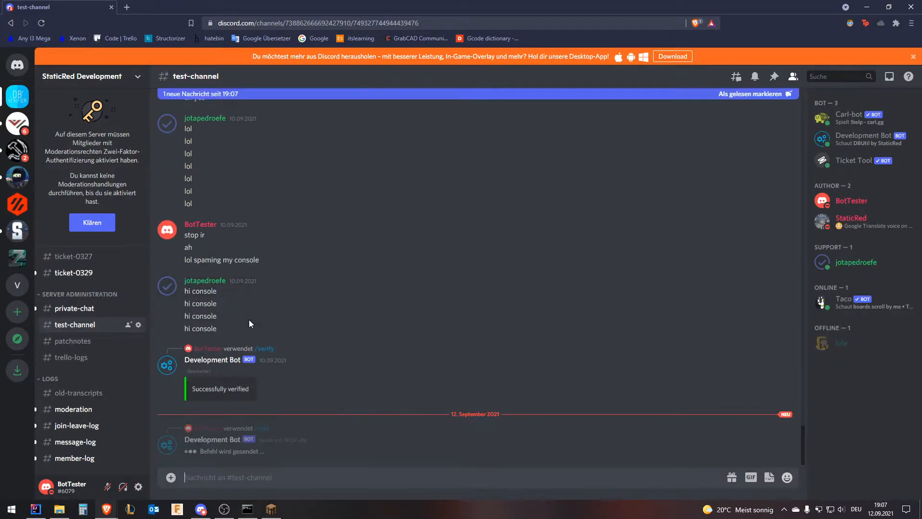
left_click_drag(283, 432, 186, 419)
left_click(231, 462)
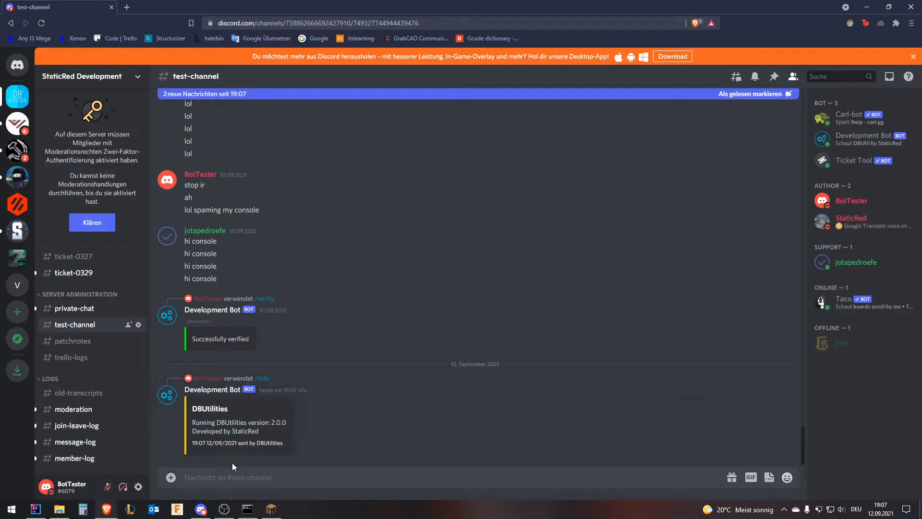
Run /db perms add in private-chat for the Author role with a test permission
type("/")
key("alt+Left")
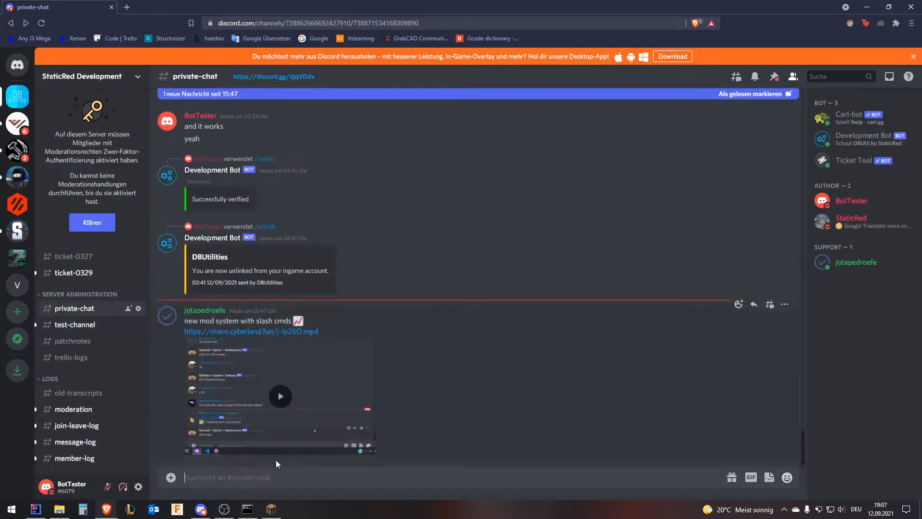
type("/")
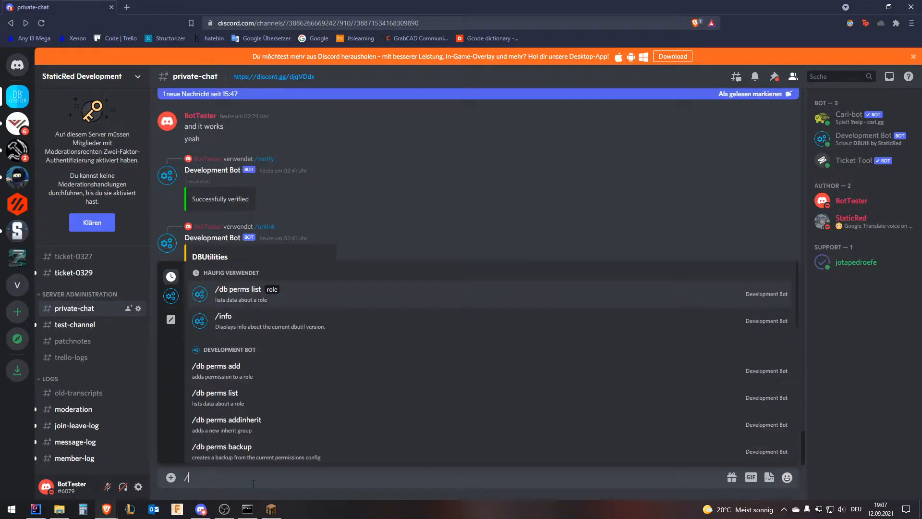
left_click(241, 381)
left_click(228, 321)
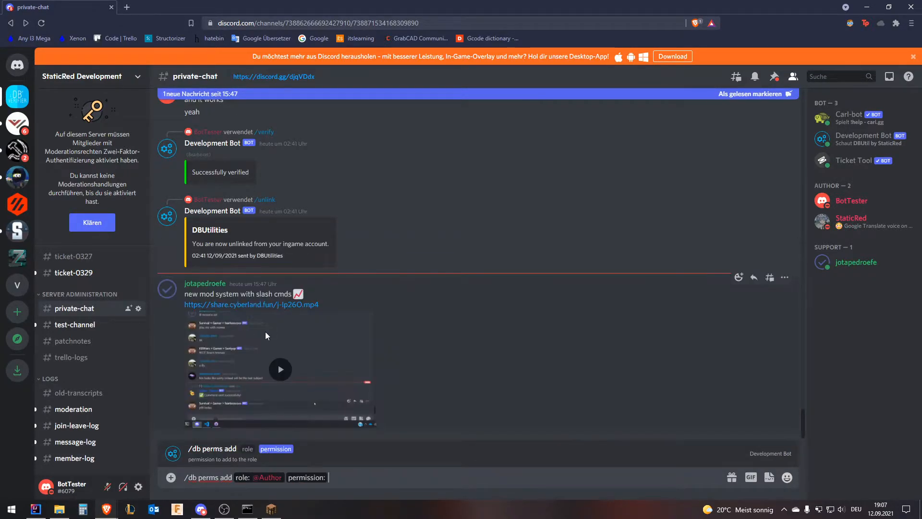
type("Ä")
key("BackSpace")
type("\"tes")
key("Return")
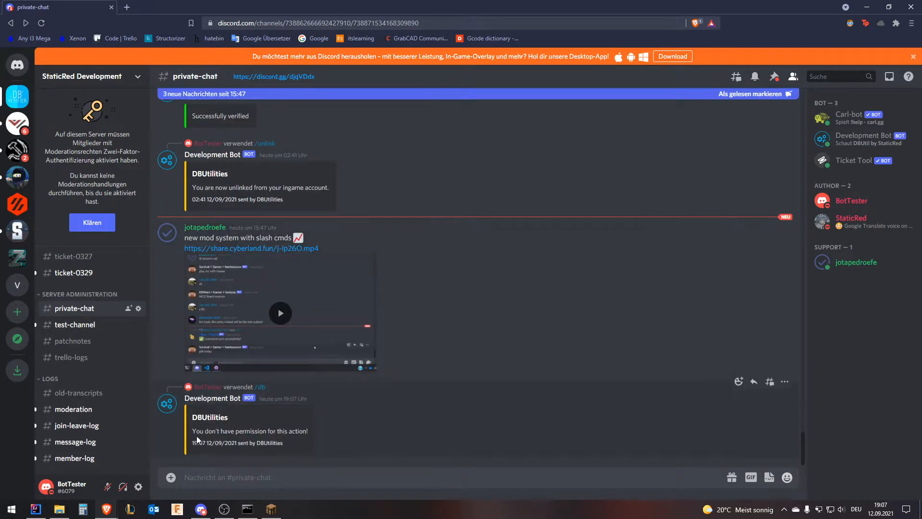
Read the bot's reply to the /db command and the earlier unlink reply in private-chat
left_click_drag(193, 432, 310, 432)
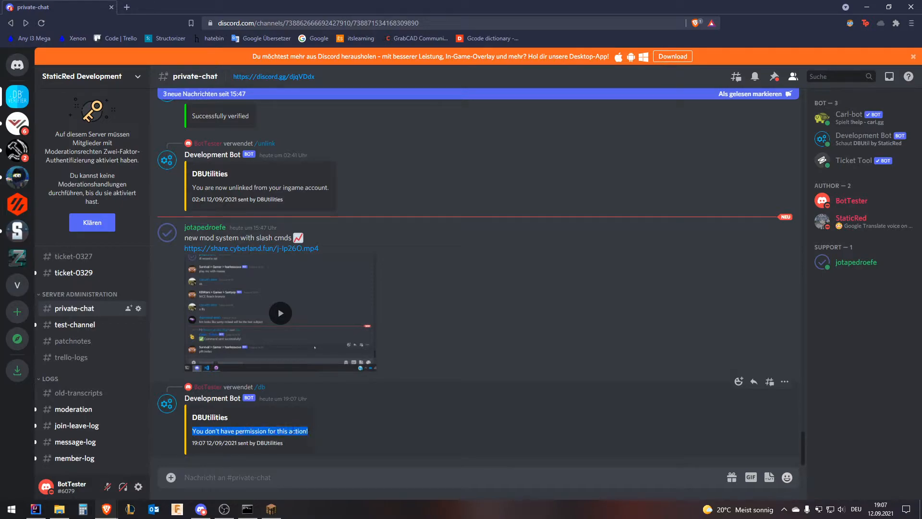
left_click(278, 431)
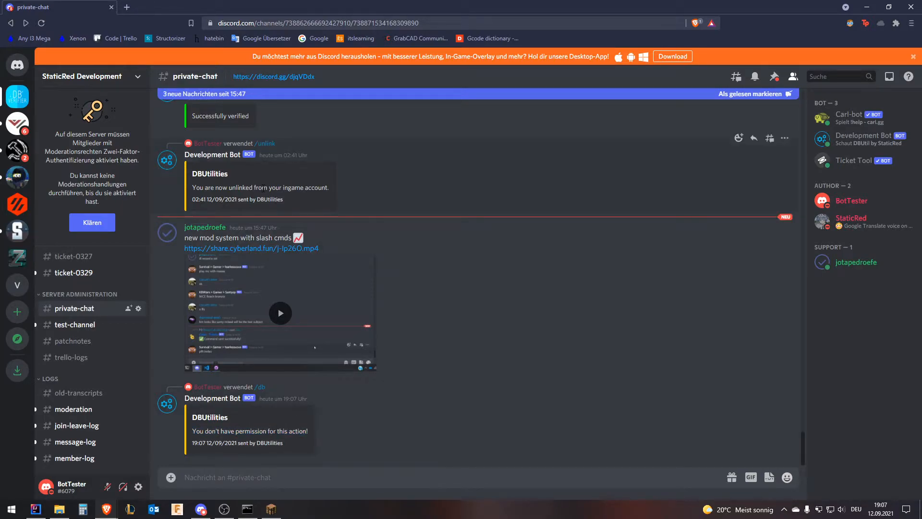
triple_click(282, 188)
left_click(240, 187)
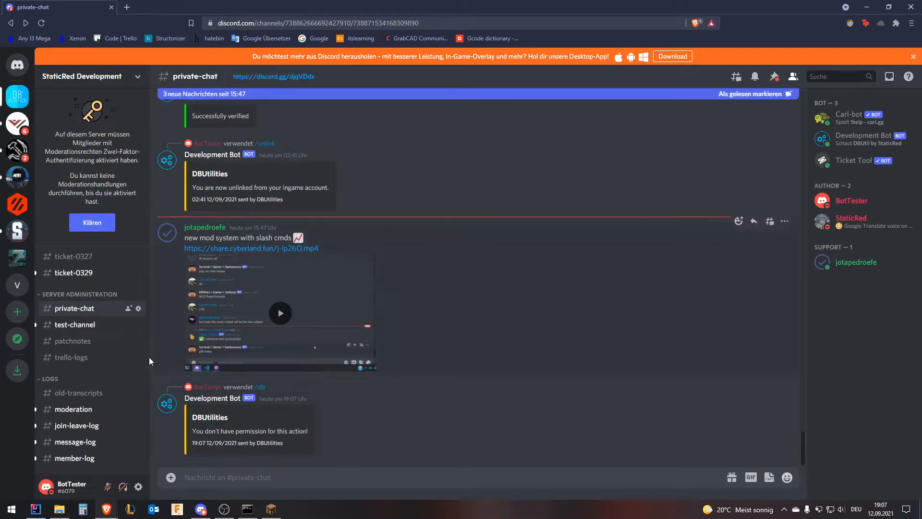
Return to test-channel and clear the unfinished slash command from the message box
left_click(75, 325)
scroll(287, 412, "down", 10)
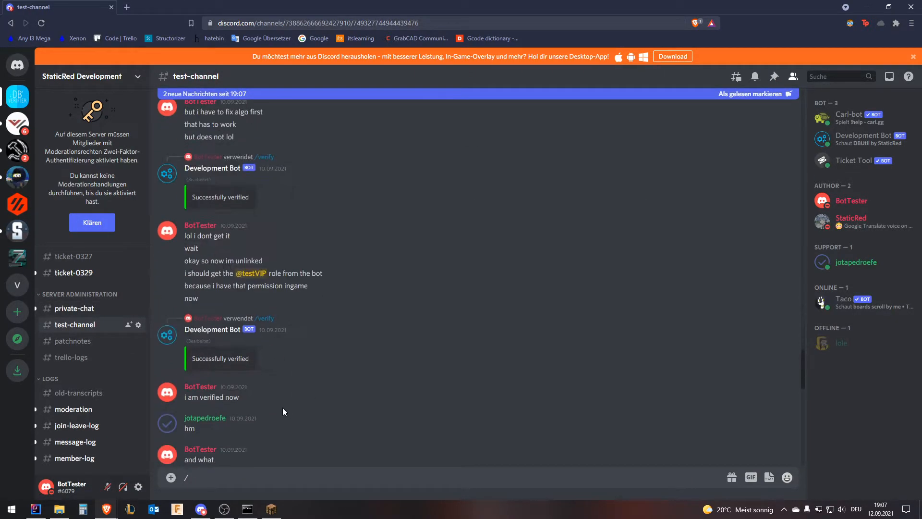
left_click(249, 474)
key("BackSpace")
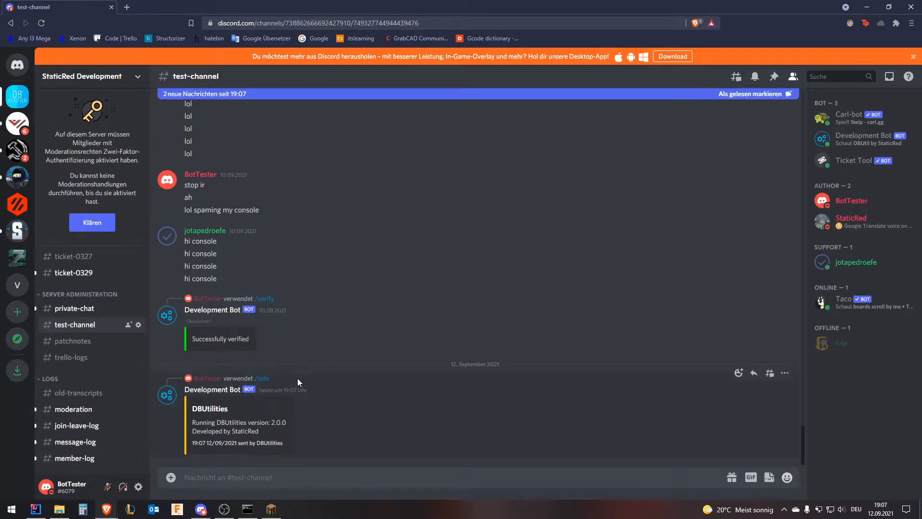
left_click(780, 376)
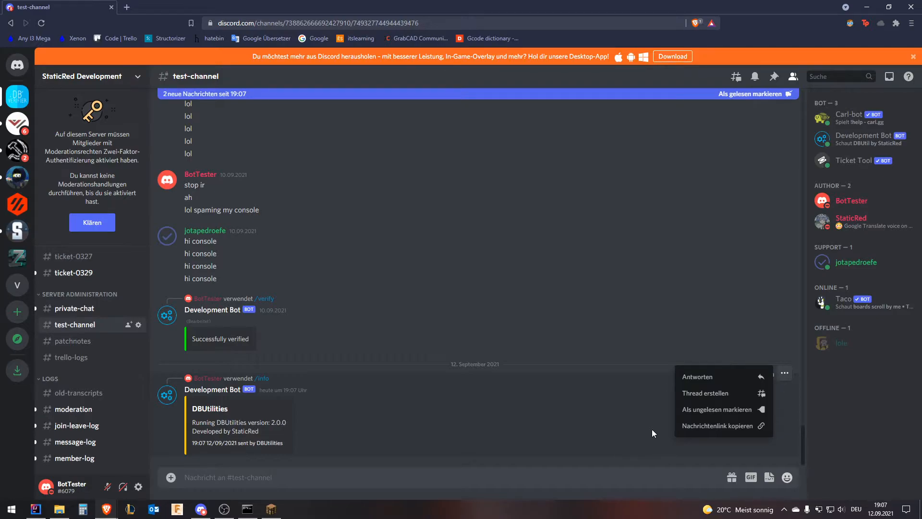
left_click(365, 475)
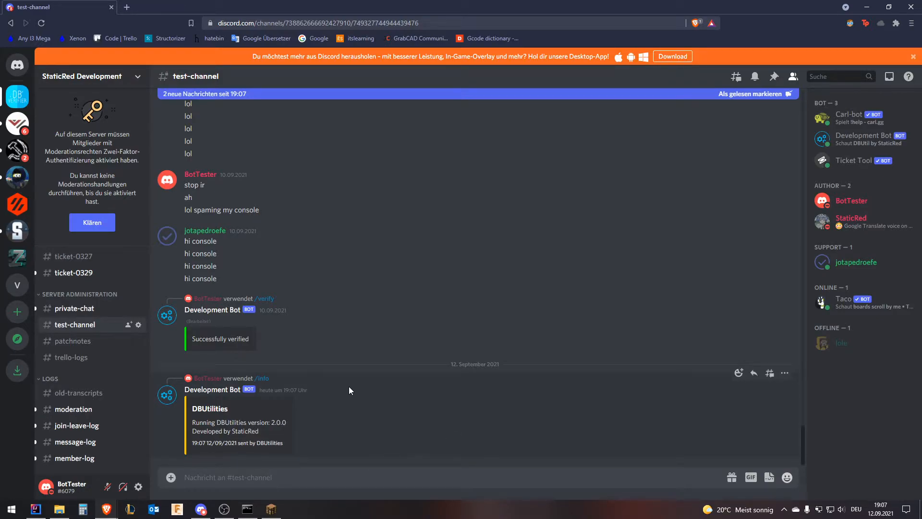
left_click(785, 257)
left_click(764, 218)
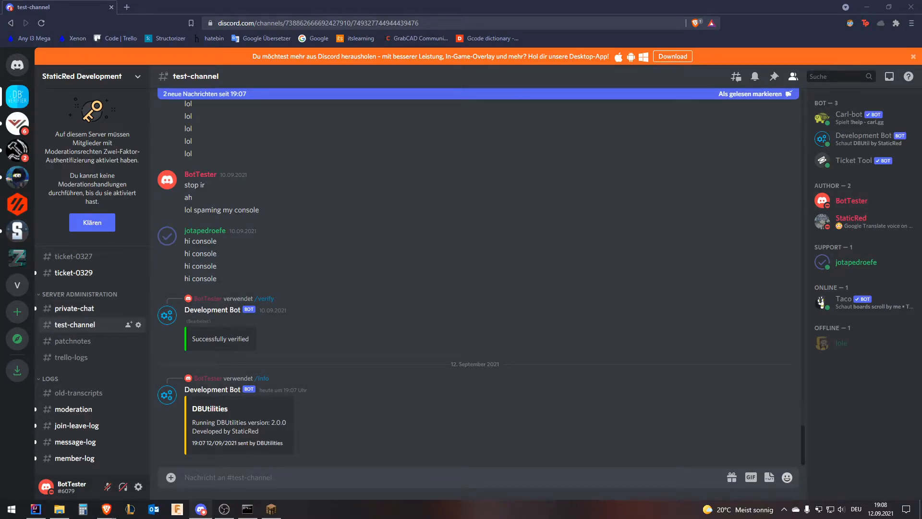
Switch to the Discord desktop app, dismiss the game notification and check which roles BotTester has
left_click_drag(0, 5, 490, 1)
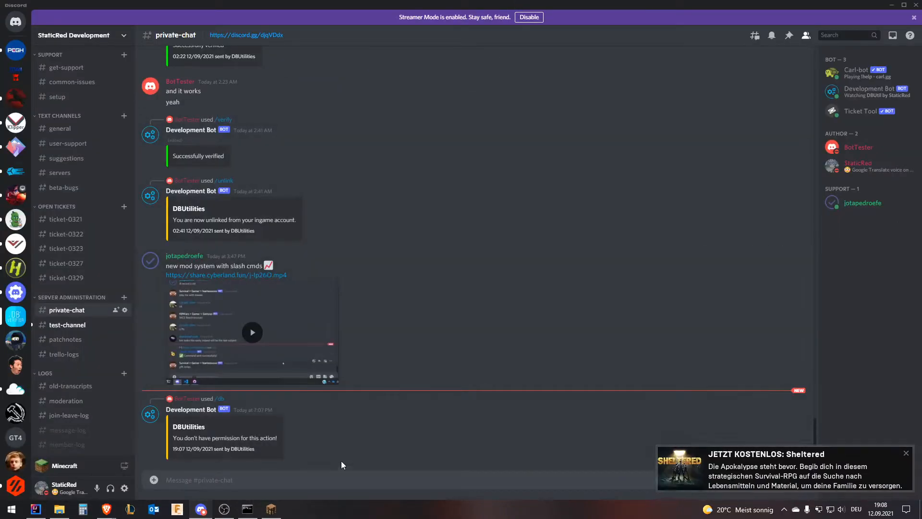
left_click(906, 454)
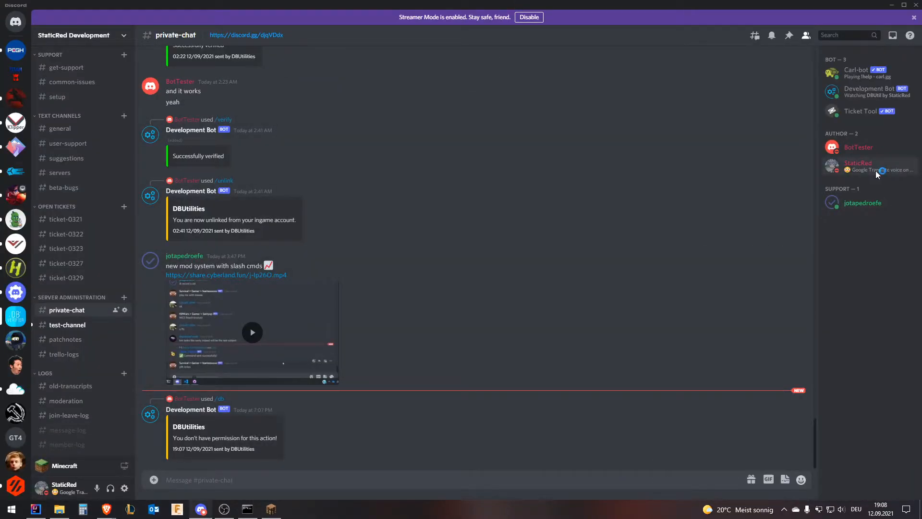
left_click(876, 149)
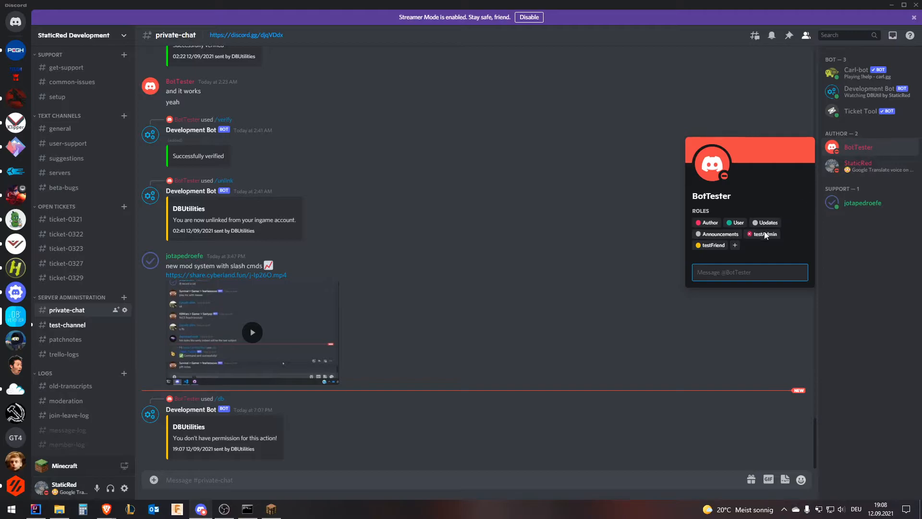
left_click(699, 245)
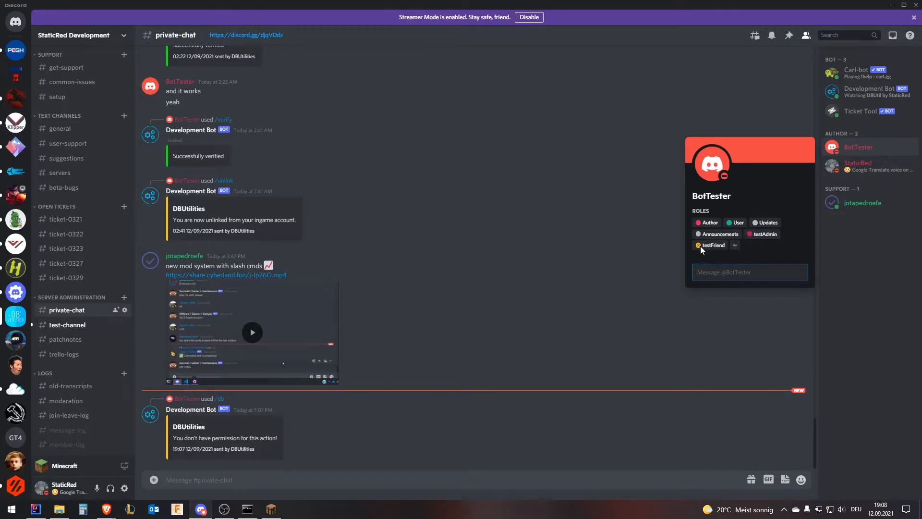
left_click(500, 422)
Start a /db perms add command in private-chat for the testAdmin role with an empty quoted permission value
type("/t")
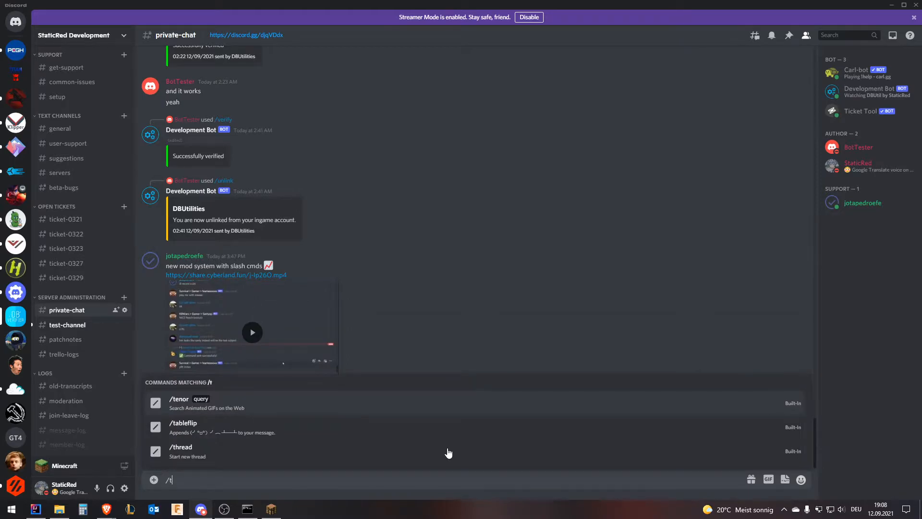
key("BackSpace")
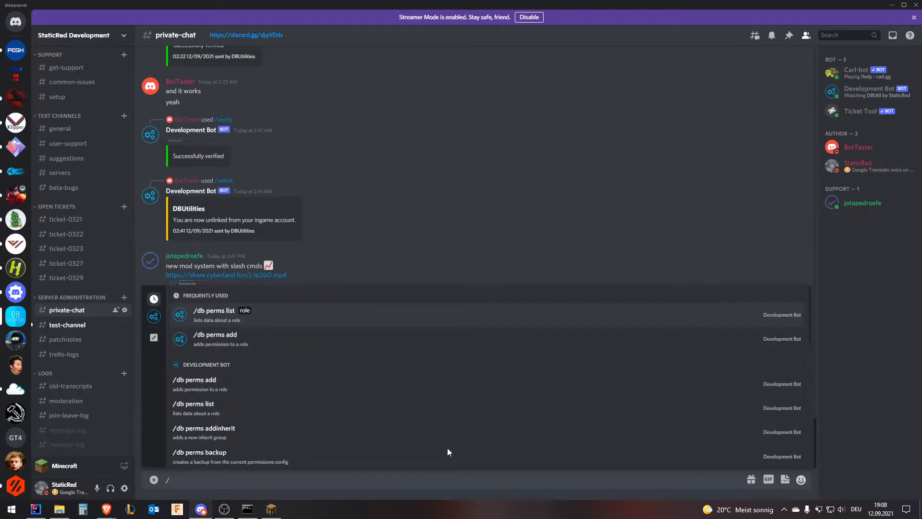
type("db")
key("Down")
key("Tab")
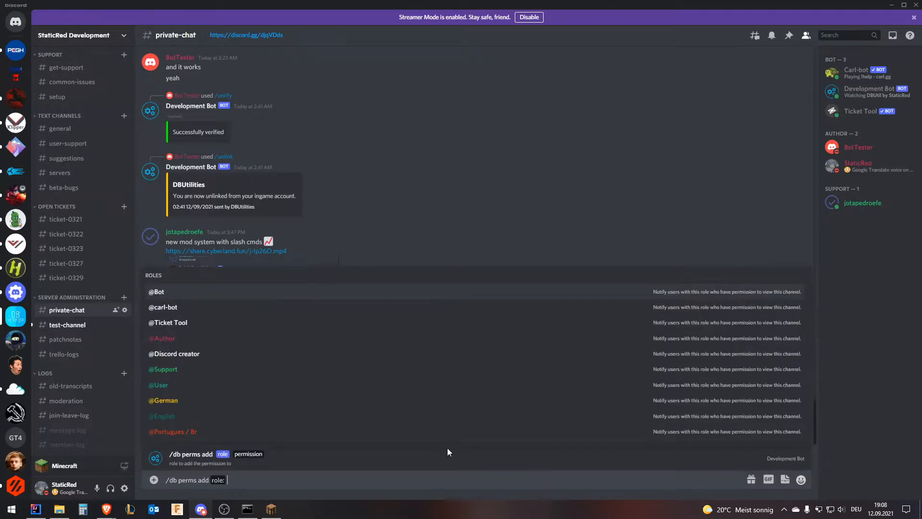
key("Down")
key("Down")
key("Down")
key("Down")
key("Down")
key("Down")
key("Down")
key("Down")
key("Down")
type("tes")
key("Down")
key("Down")
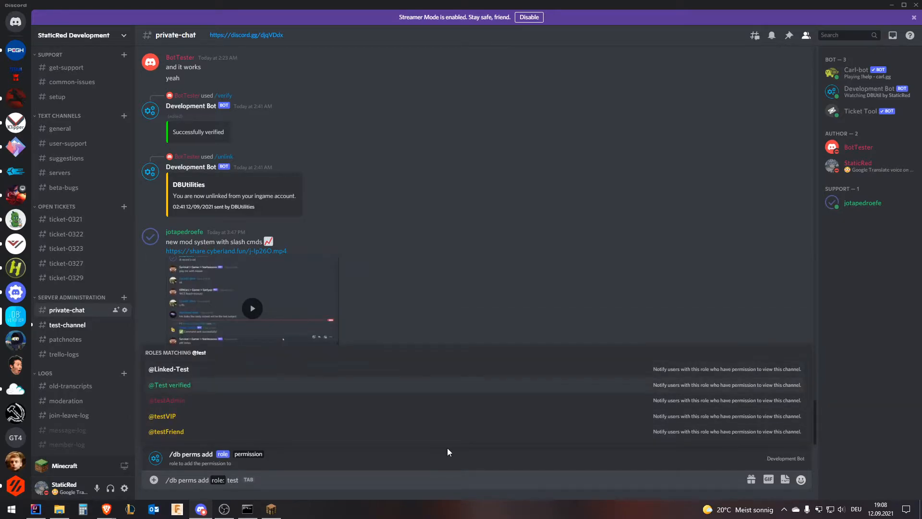
key("Tab")
type("2")
key("BackSpace")
type("\"\"")
key("Left")
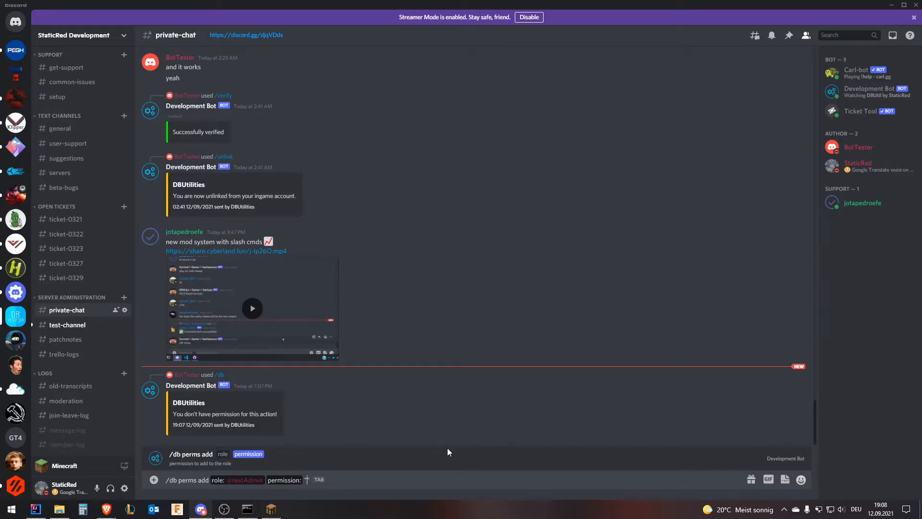
Switch to Minecraft and join a server from the multiplayer list
left_click(272, 510)
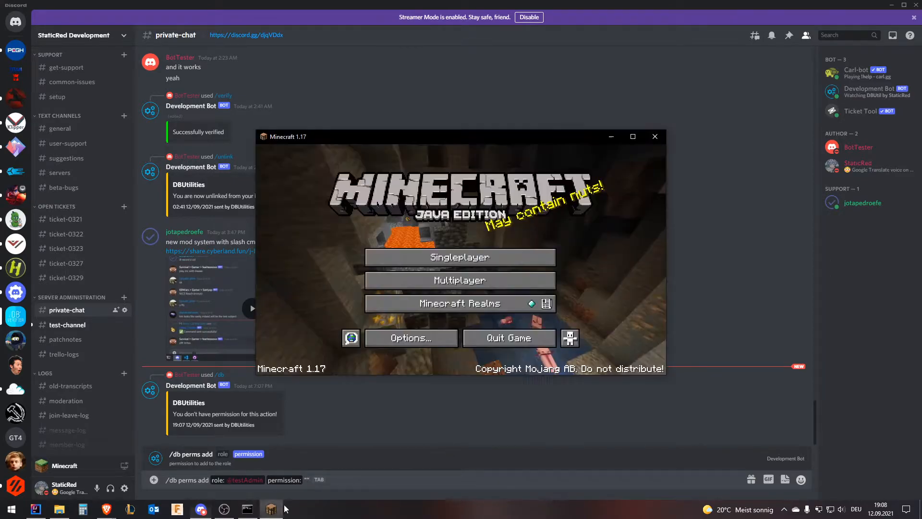
left_click(461, 278)
scroll(454, 272, "down", 5)
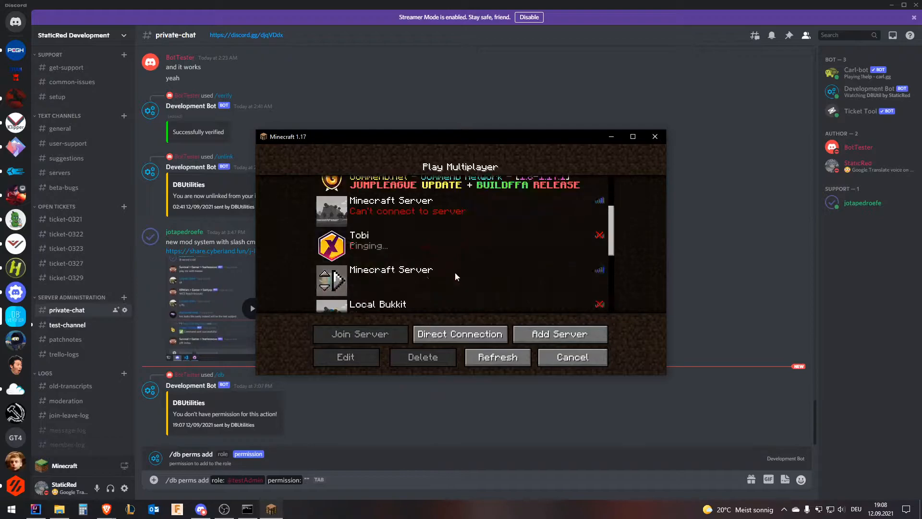
double_click(452, 220)
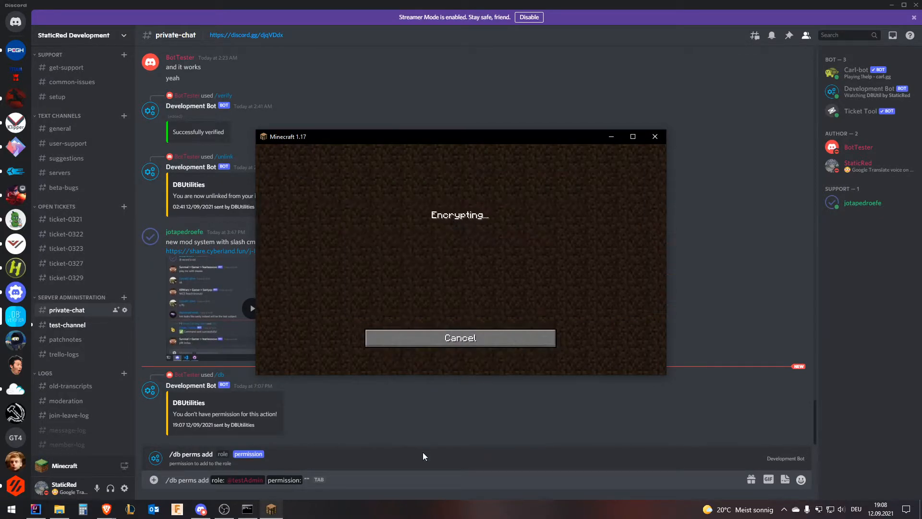
Return to Discord, fill in the permission "sv.cmd.verify" with quotes for testAdmin and run the command
left_click(308, 479)
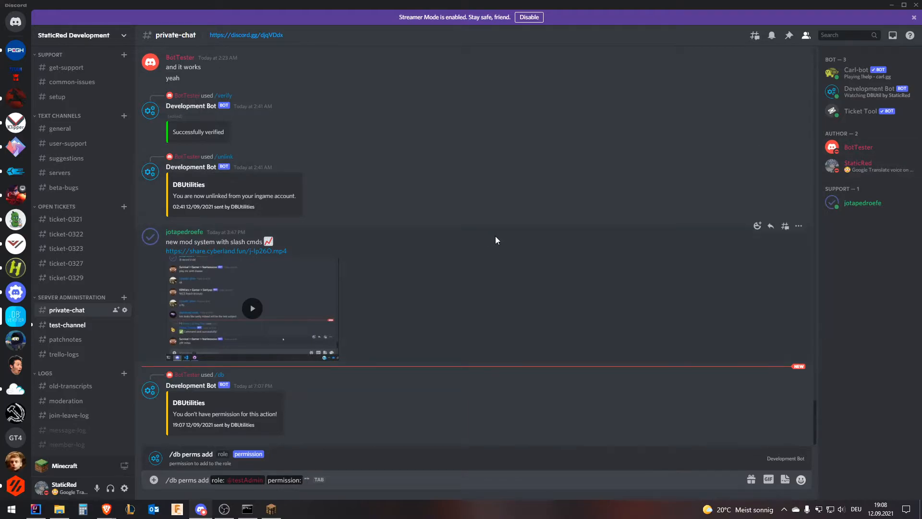
type("\"sv.cmd.veriy")
type("\"")
key("Return")
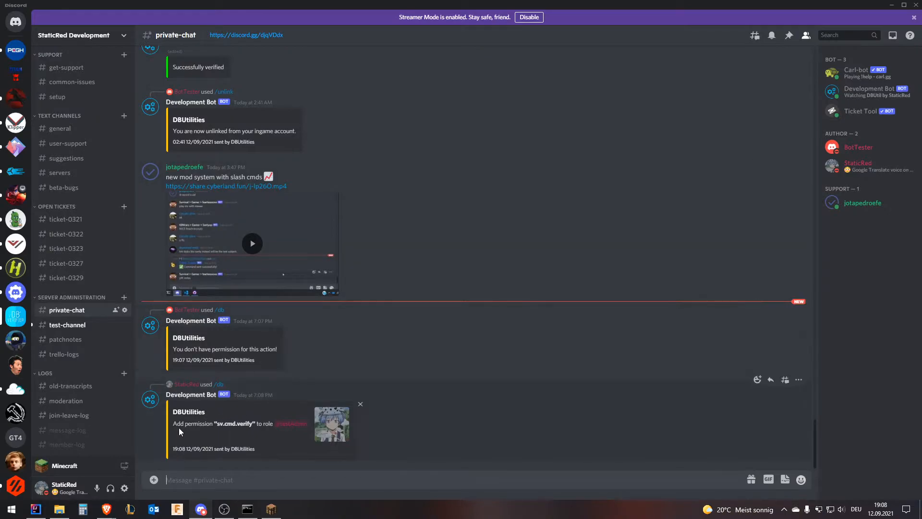
left_click_drag(177, 424, 252, 425)
left_click(226, 425)
left_click(247, 426)
Add the permission sv.cmd.unlink, without quotes, to the testAdmin role using /db perms add
type("/")
key("Return")
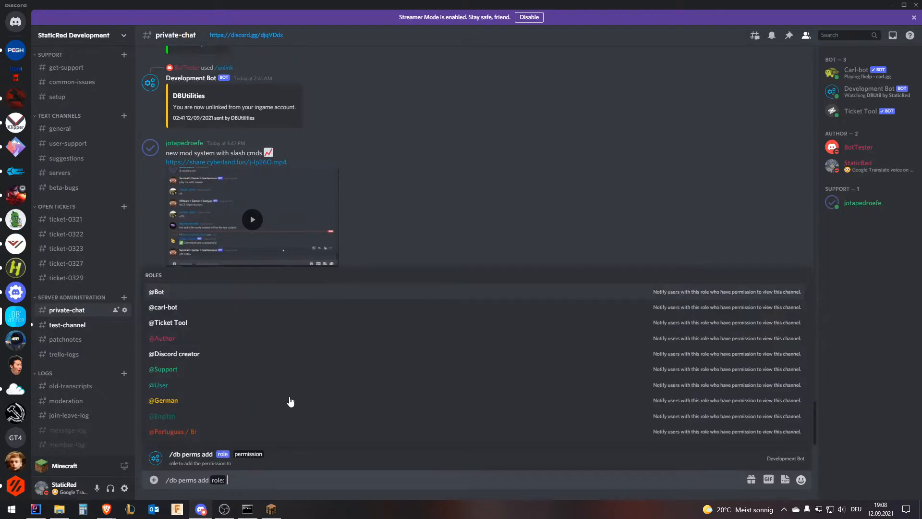
type("testA")
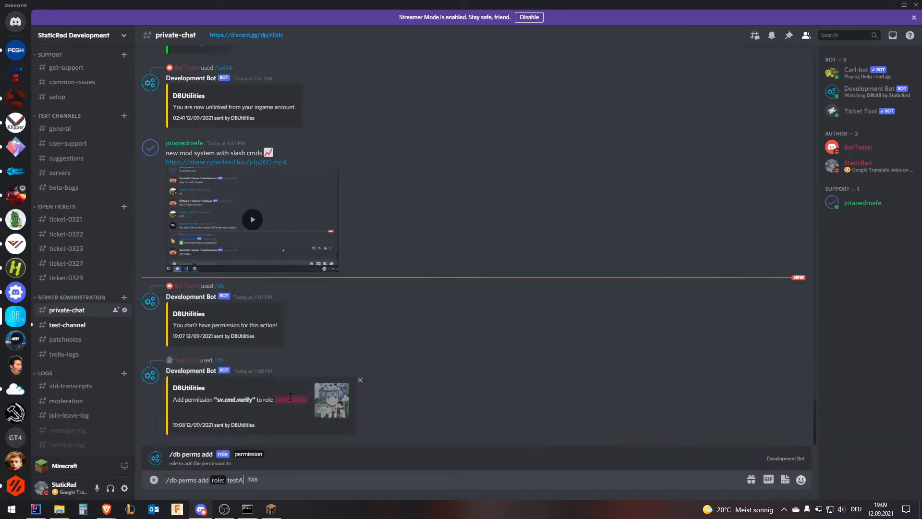
key("Tab")
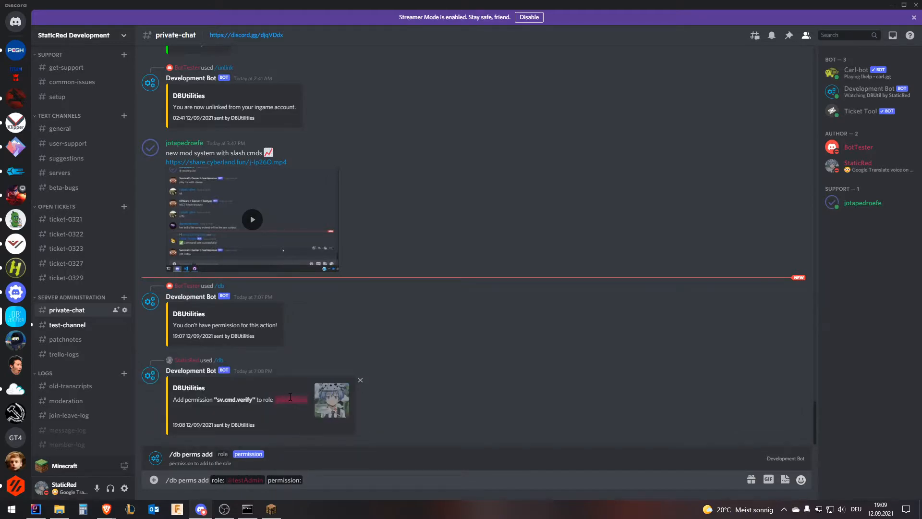
type("sv.cmd.unlink")
key("Return")
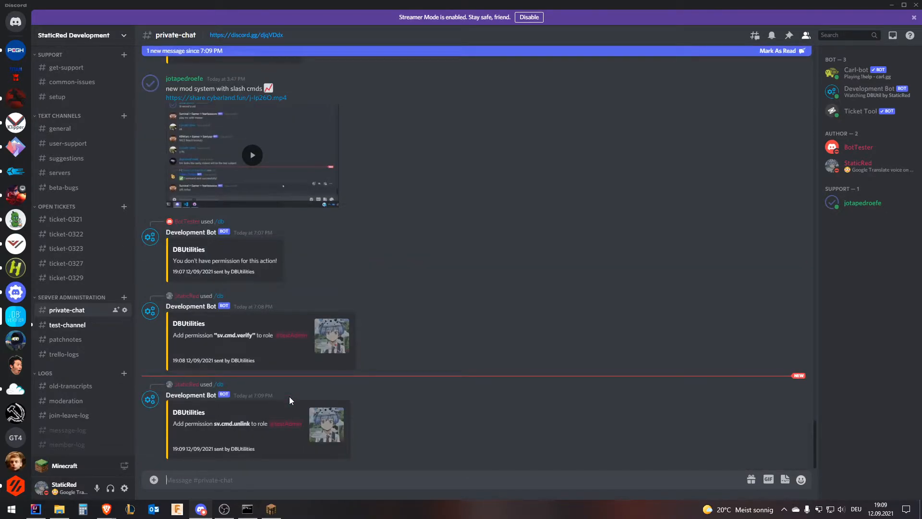
Add the permission sv.cmd.verify, without quotes, to the testAdmin role using /db perms add
mouse_move(252, 335)
left_mouse_down()
mouse_move(214, 335)
mouse_move(257, 338)
left_mouse_up()
left_click(257, 338)
type("/db")
key("Tab")
type("test")
key("Down")
key("Down")
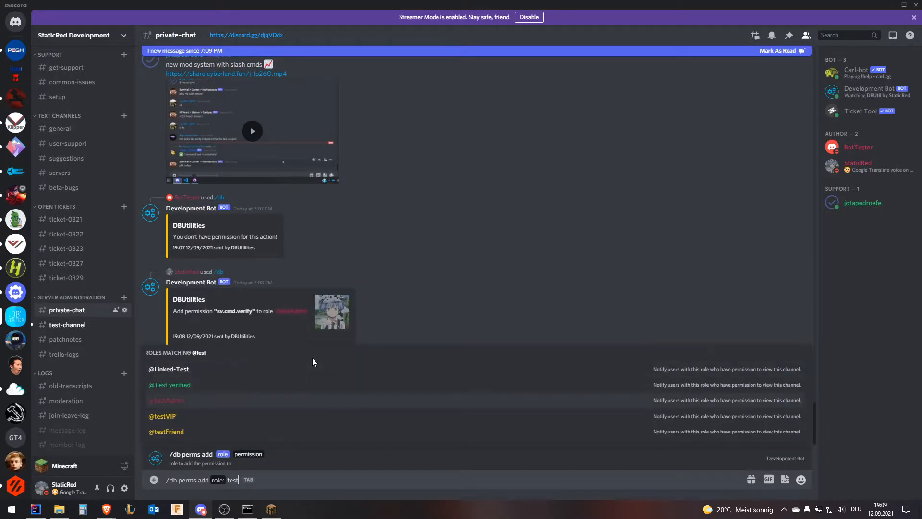
key("Tab")
type("sv.cmd.ve")
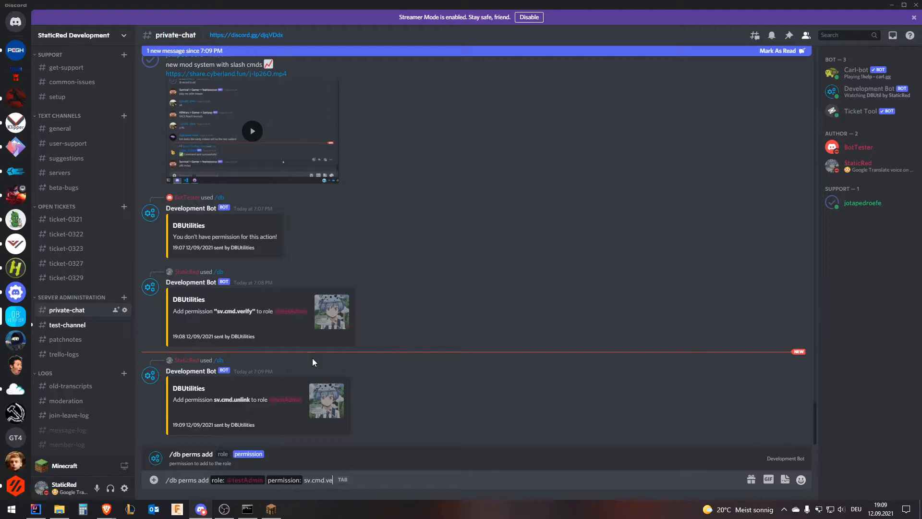
type("rify")
key("Return")
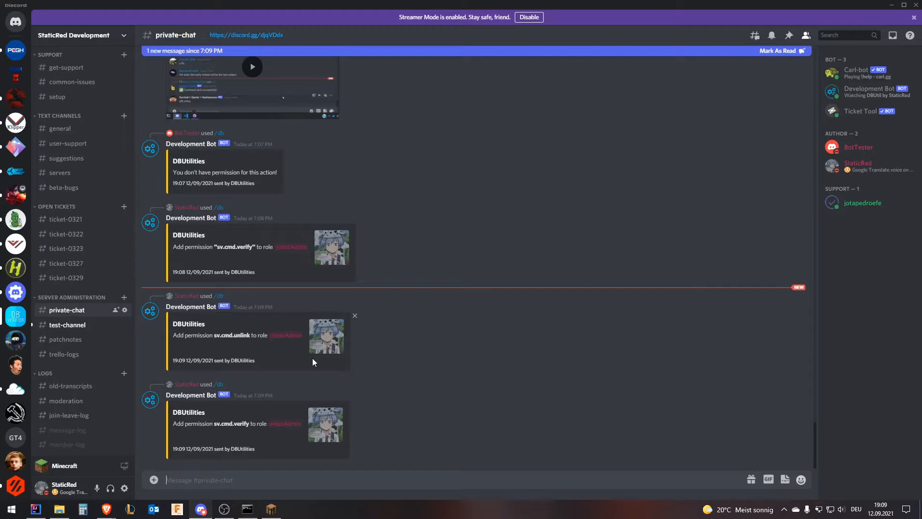
Run /db perms add once more for testAdmin with the permission sv.cmd.unlink
type("/db")
key("Tab")
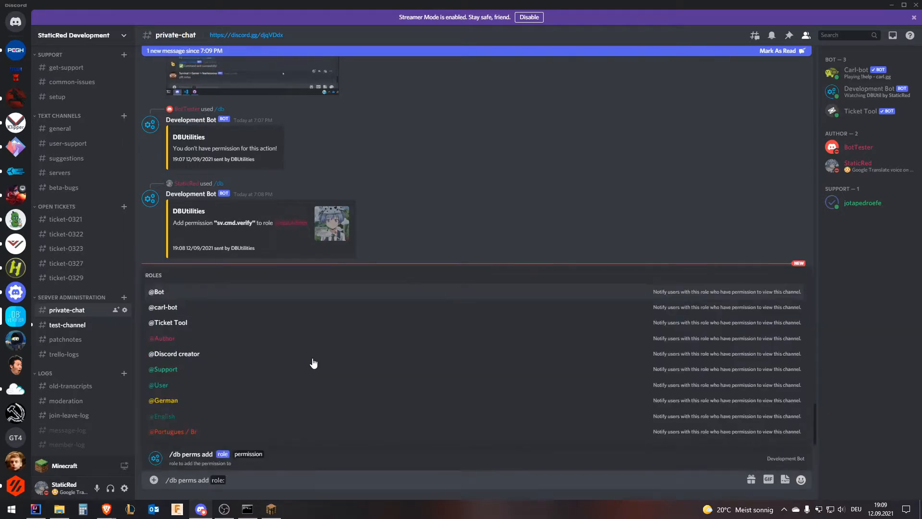
type("test")
key("Down")
key("Down")
key("Tab")
type("s")
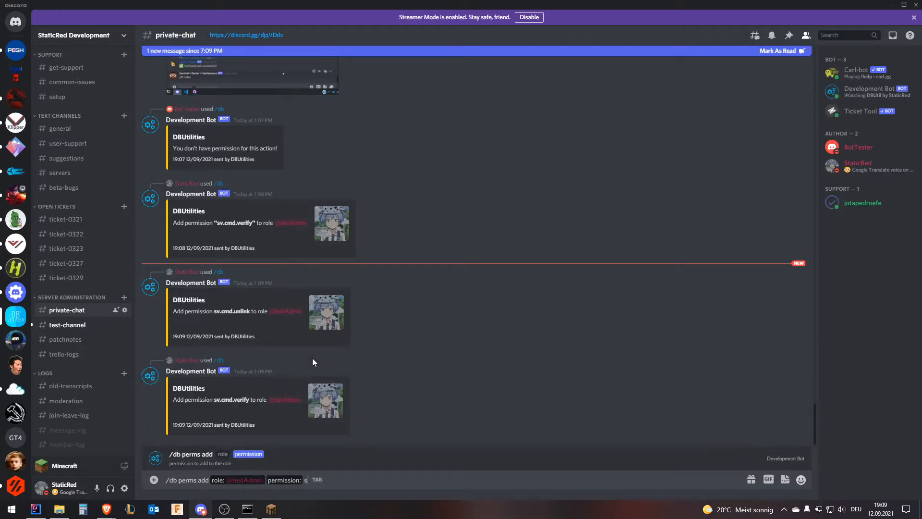
type("v.cmd.unlink")
key("Return")
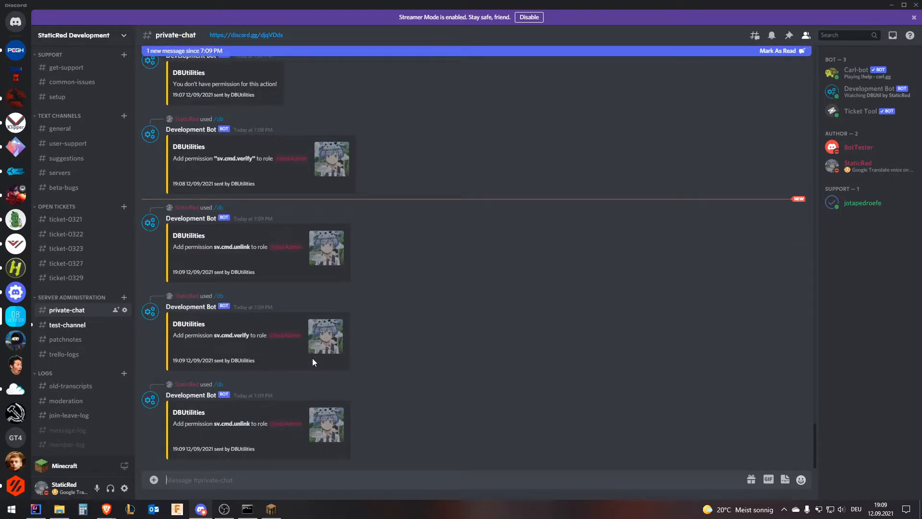
Run /db perms list for the testAdmin role and read through the listed permissions
type("/")
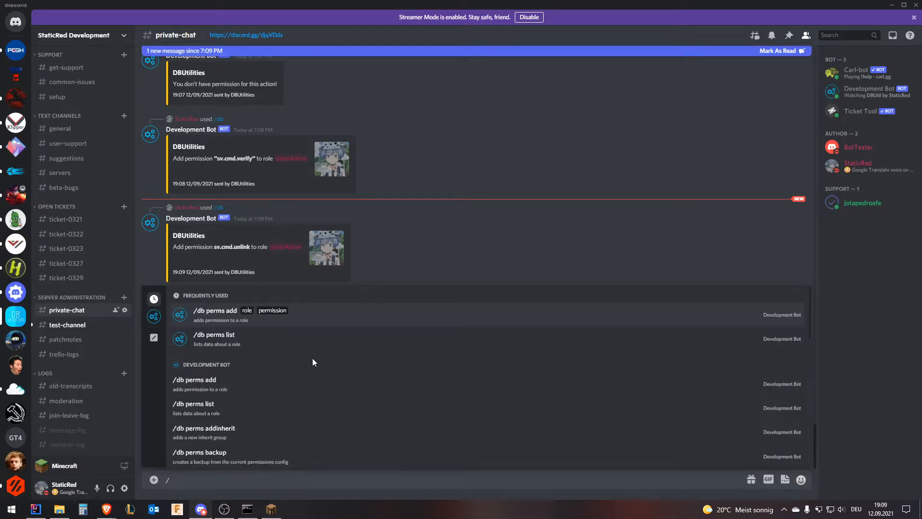
key("Down")
key("Down")
key("Down")
key("Down")
key("Down")
key("Up")
key("Up")
key("Return")
key("Down")
key("Down")
key("Down")
type("test")
key("Down")
key("Down")
key("Return")
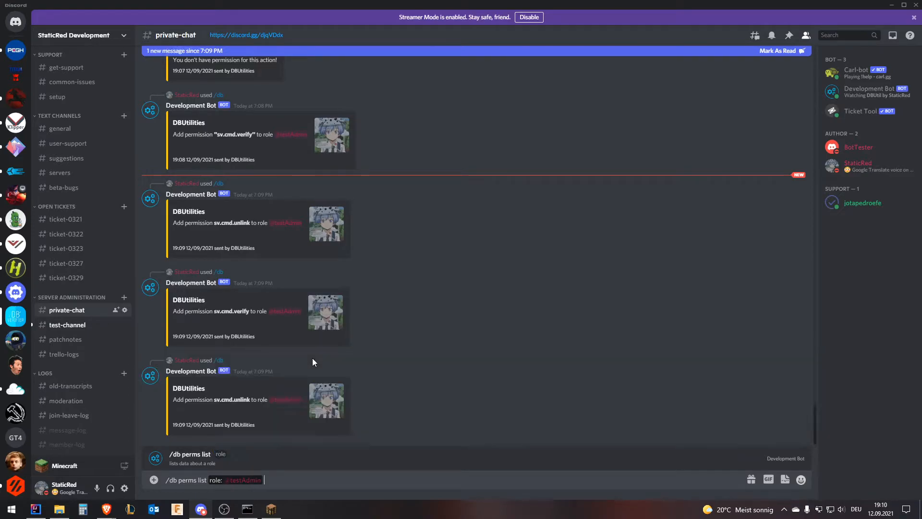
key("Return")
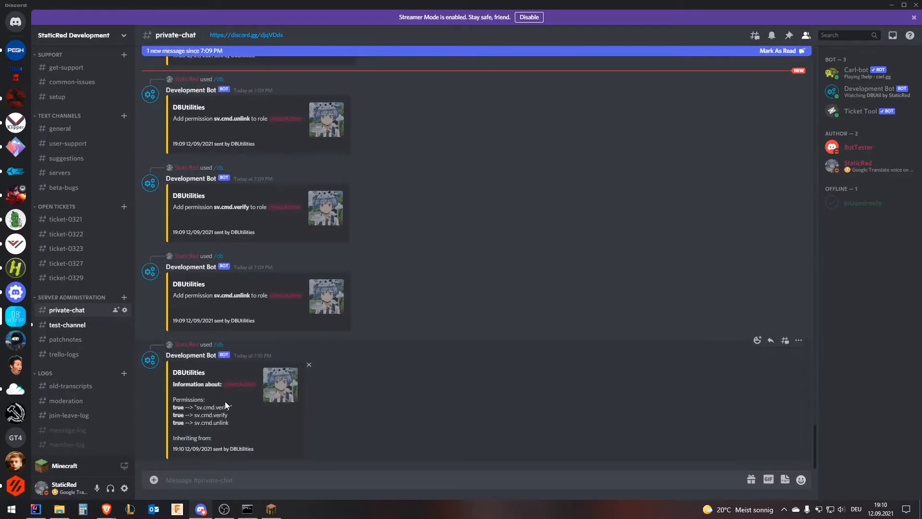
double_click(225, 407)
double_click(221, 415)
double_click(219, 423)
left_click(219, 424)
Add the permission sv.cmd.update to the testAdmin role using /db perms add
type("/db")
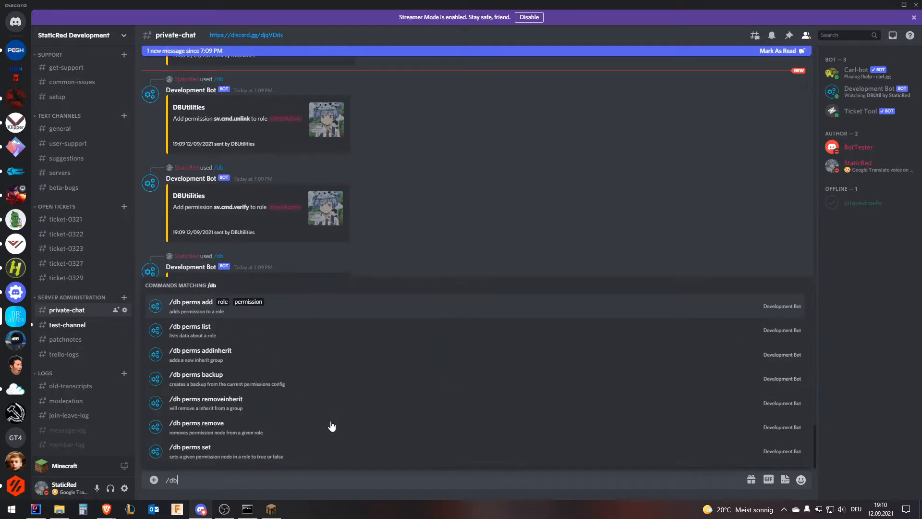
key("Down")
key("Down")
key("Up")
key("Up")
key("Down")
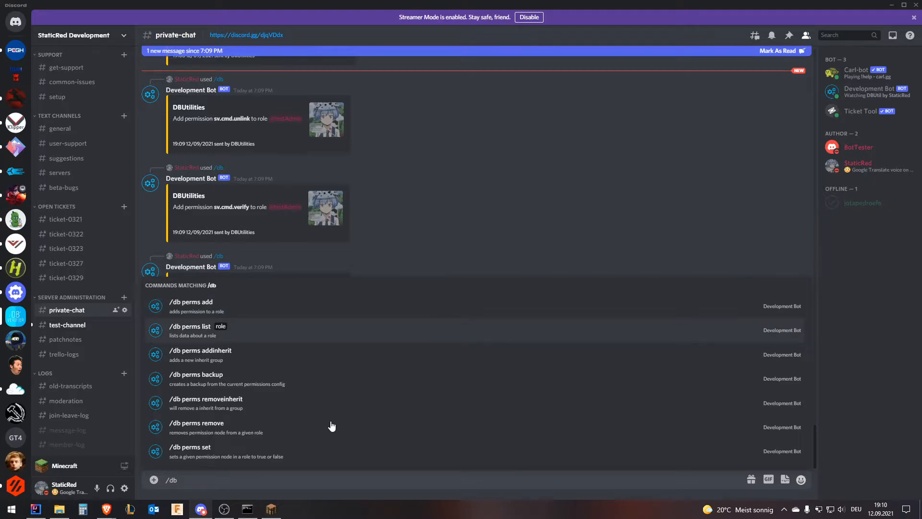
key("Up")
key("Tab")
type("test")
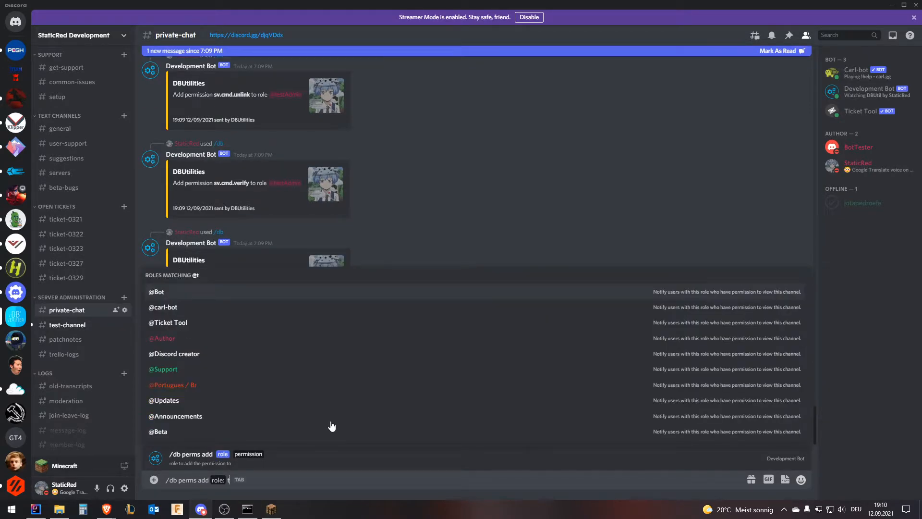
key("Down")
key("Down")
key("Tab")
type("sv.")
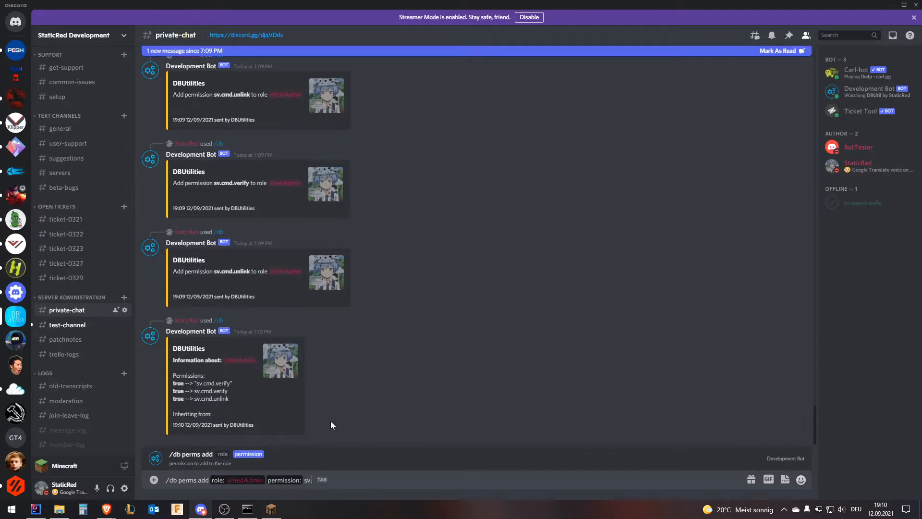
type("cmd.update")
key("Return")
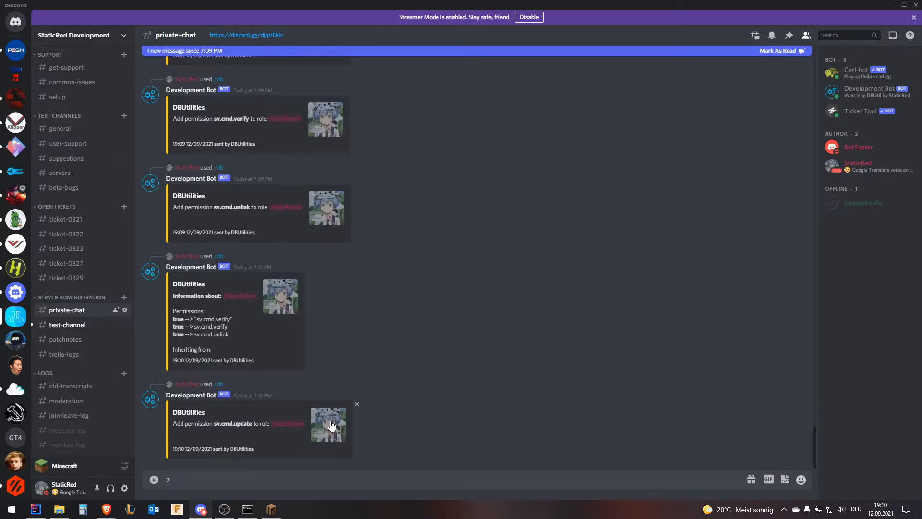
Remove the wrongly quoted permission "sv.cmd.verify", including its quotation marks, from the testAdmin role using /db perms remove
type("/db")
key("Down")
key("Down")
key("Down")
key("Down")
key("Down")
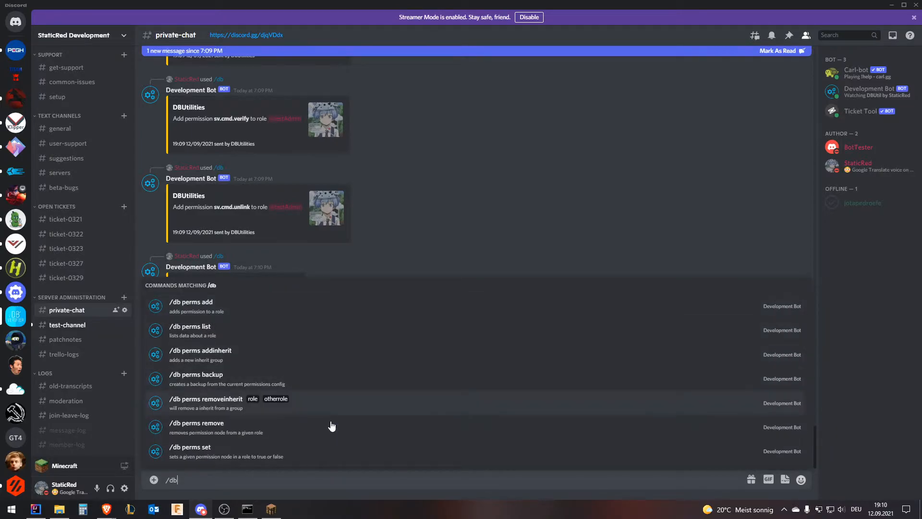
key("Tab")
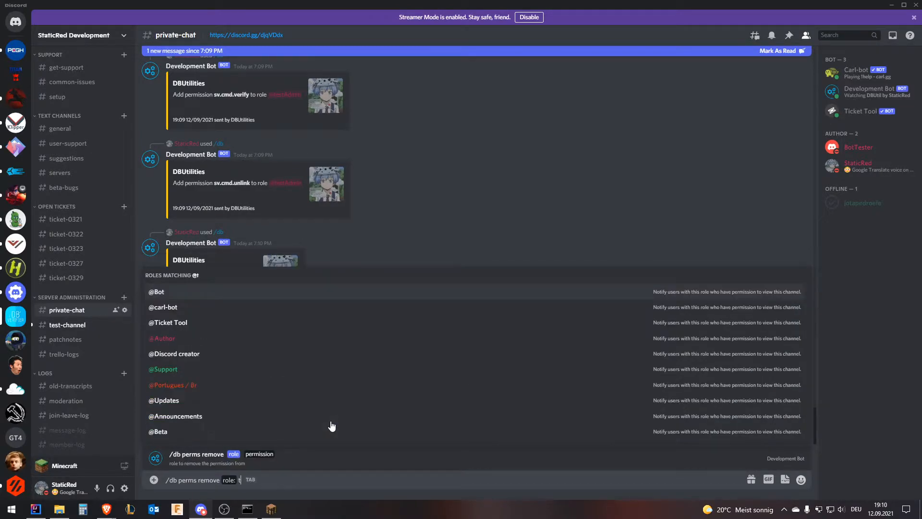
type("test")
key("Down")
key("Down")
key("Tab")
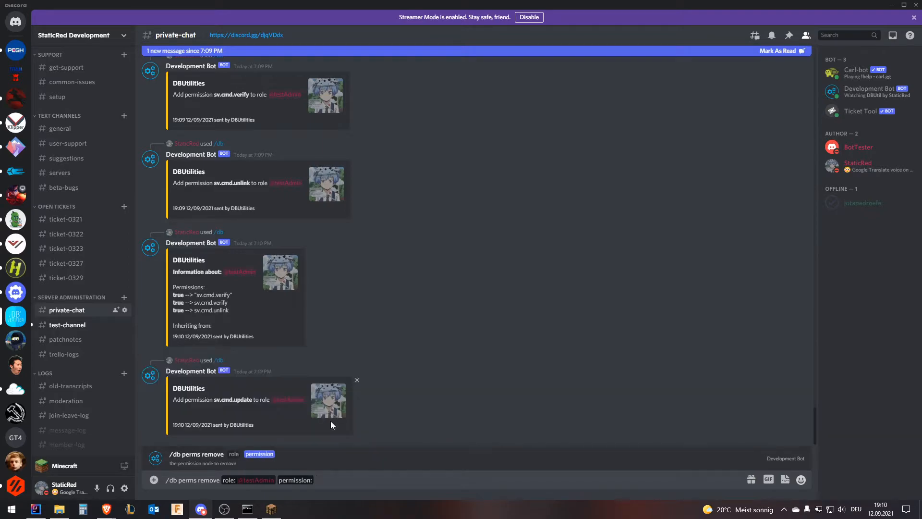
type("\"sv.cmd.verifz")
type("\"")
key("Return")
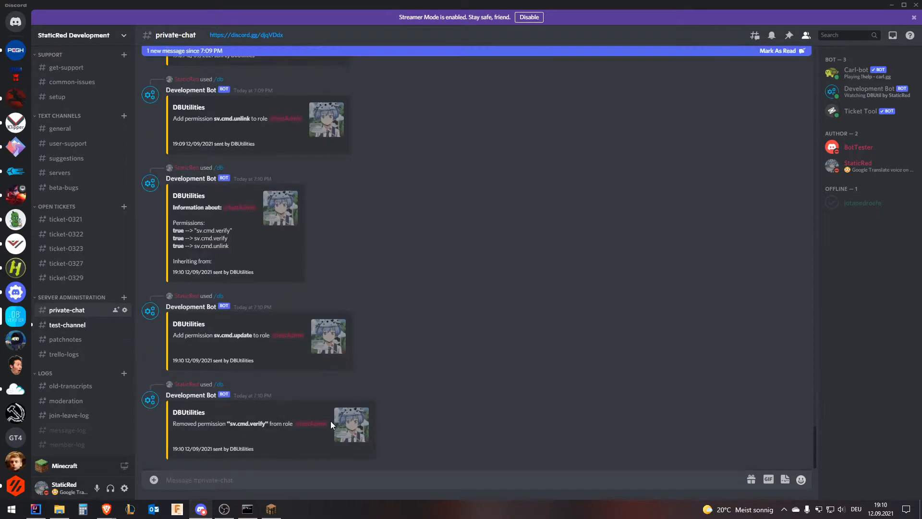
Run /db perms list for the testAdmin role to check its permissions
type("-")
key("BackSpace")
type("/")
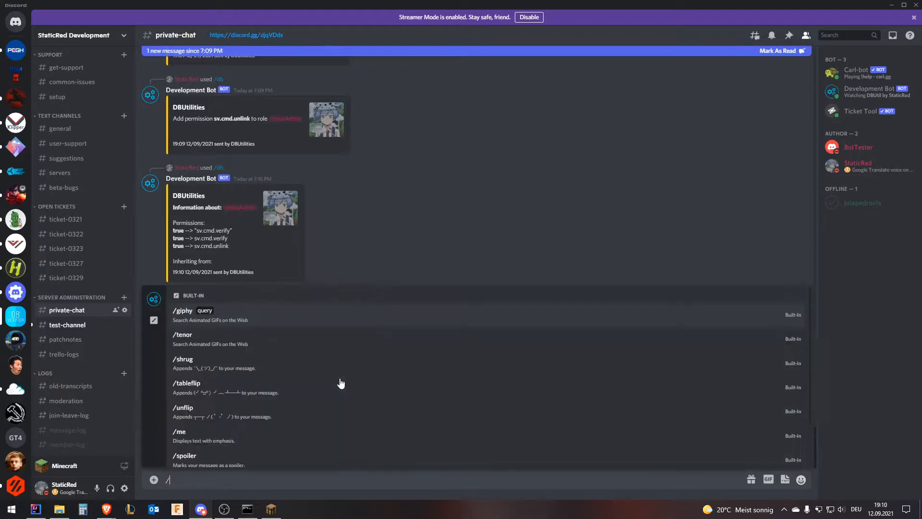
key("Down")
key("Return")
type("test")
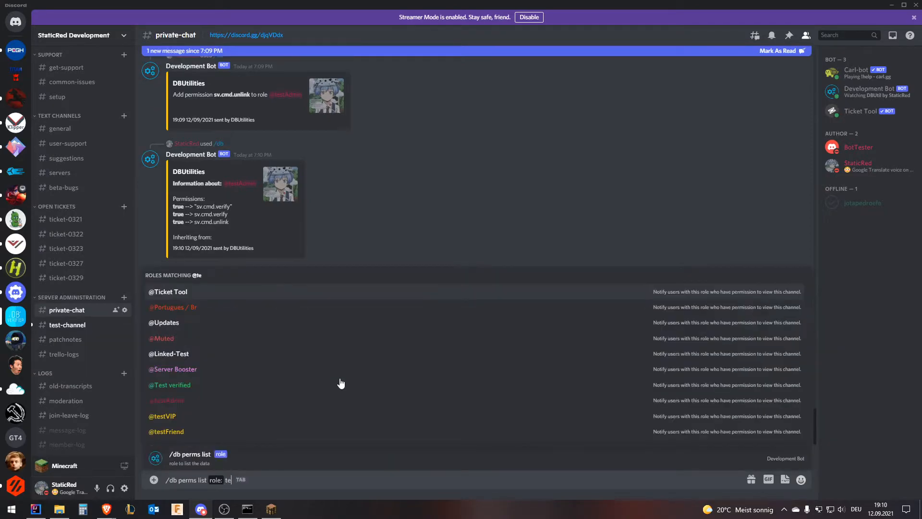
key("Down")
key("Down")
key("Return")
key("Return")
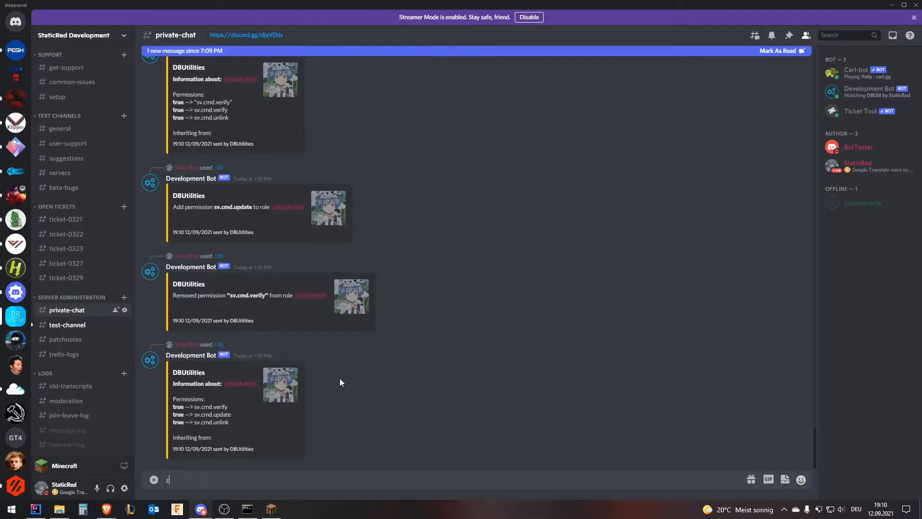
Start the /db perms addinherit command, leaving its role option ready to be filled in
type("/db")
key("Down")
key("Down")
key("Down")
key("Down")
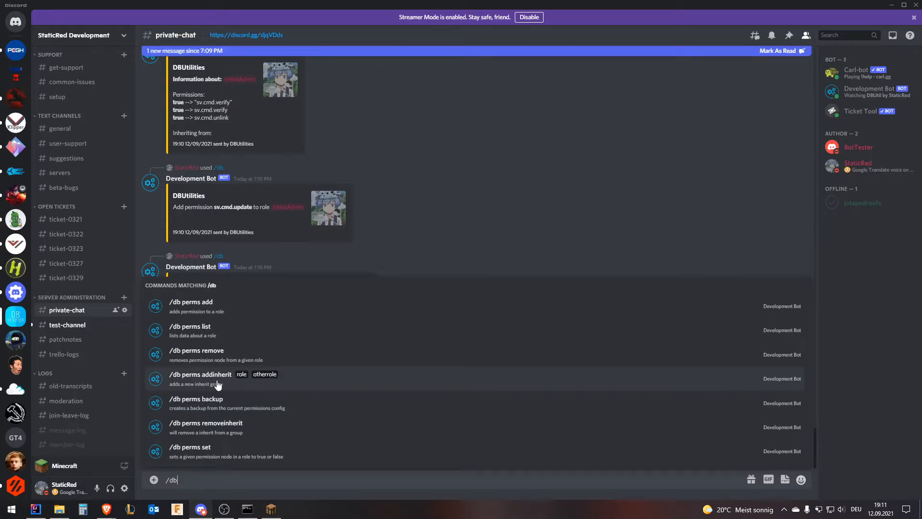
left_click(251, 384)
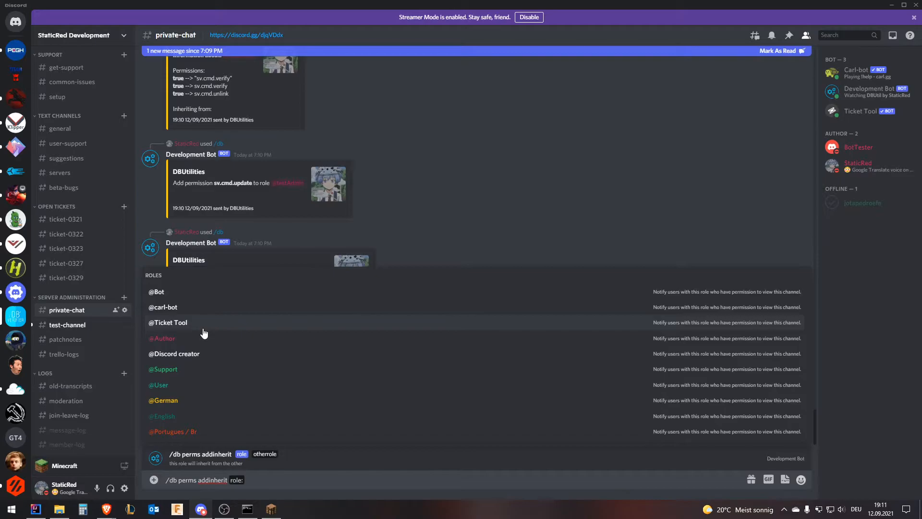
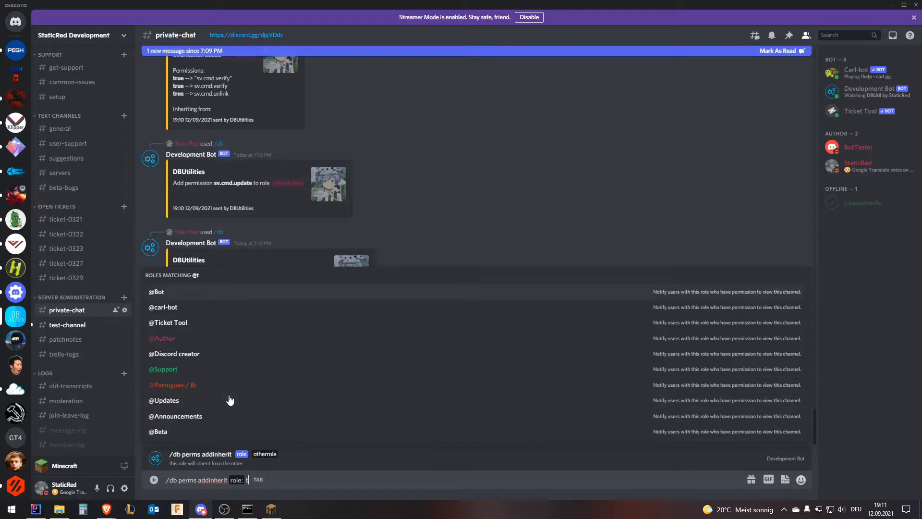
Make the testVIP role inherit from the testAdmin role with the /db perms addinherit command
type("test")
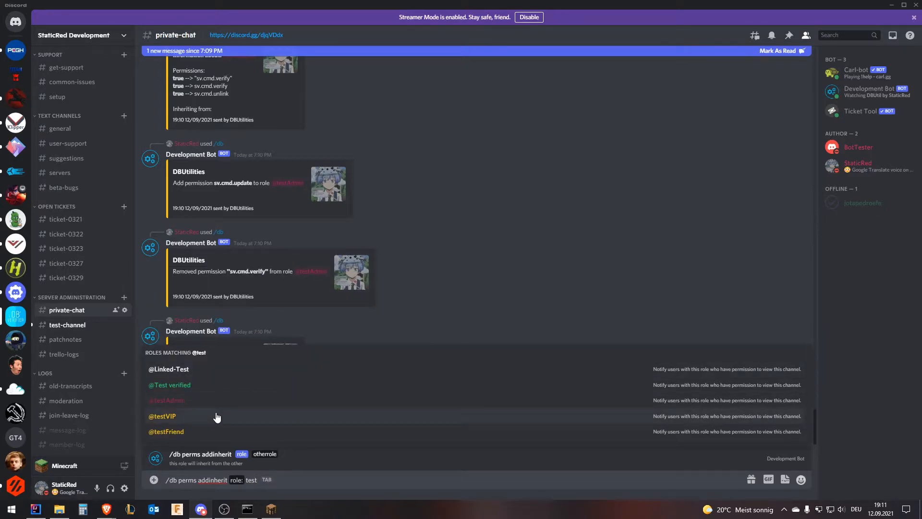
left_click(183, 417)
type("testA")
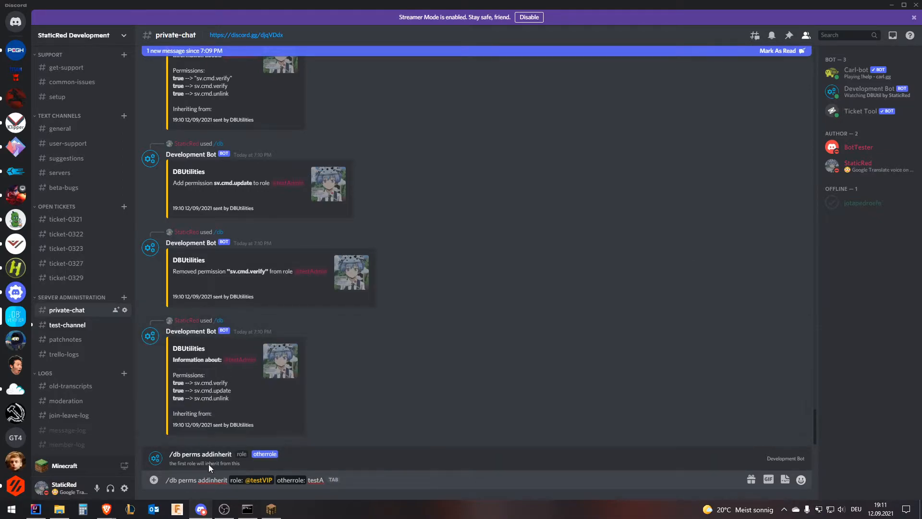
key("BackSpace")
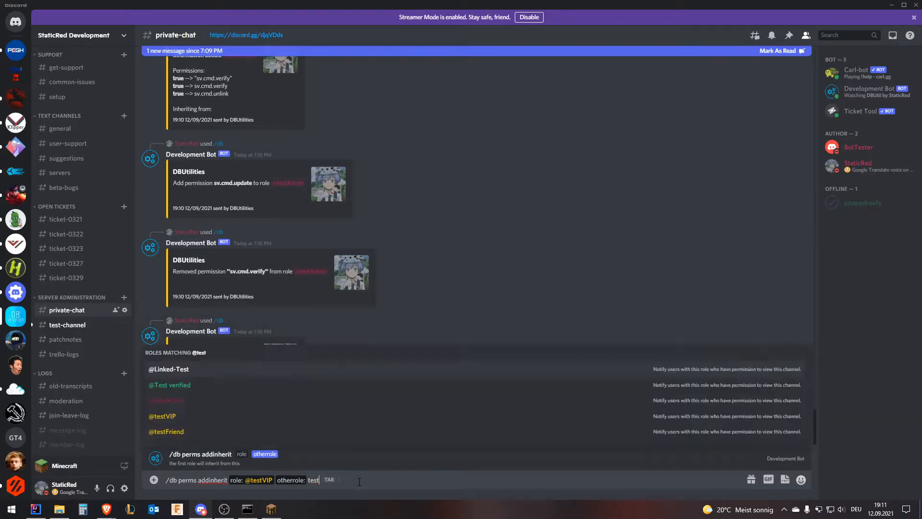
key("Down")
key("Down")
key("Return")
key("Return")
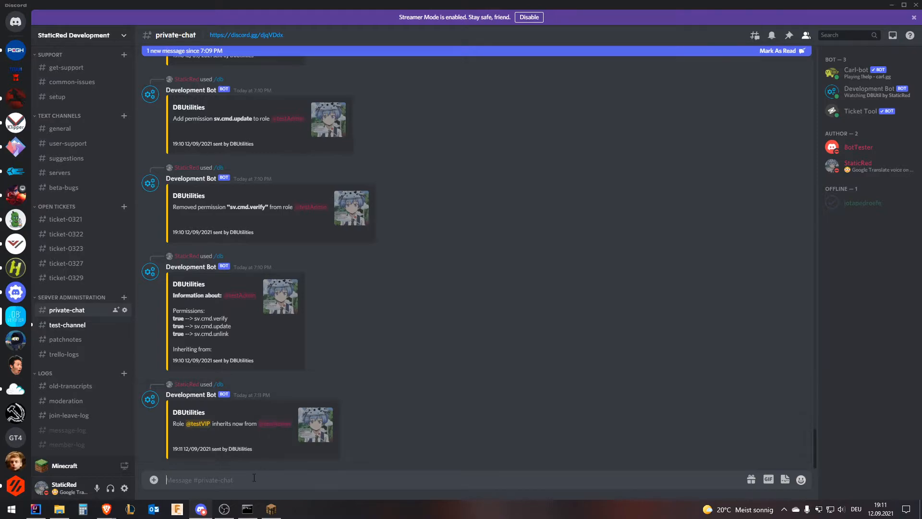
List the permission data of the testVIP role with /db perms list
type("/db")
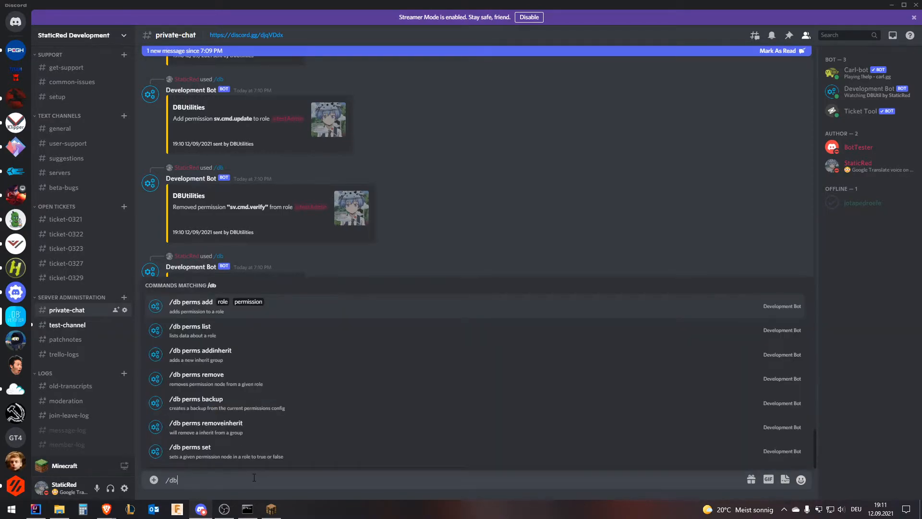
type(" perms list role: testVI")
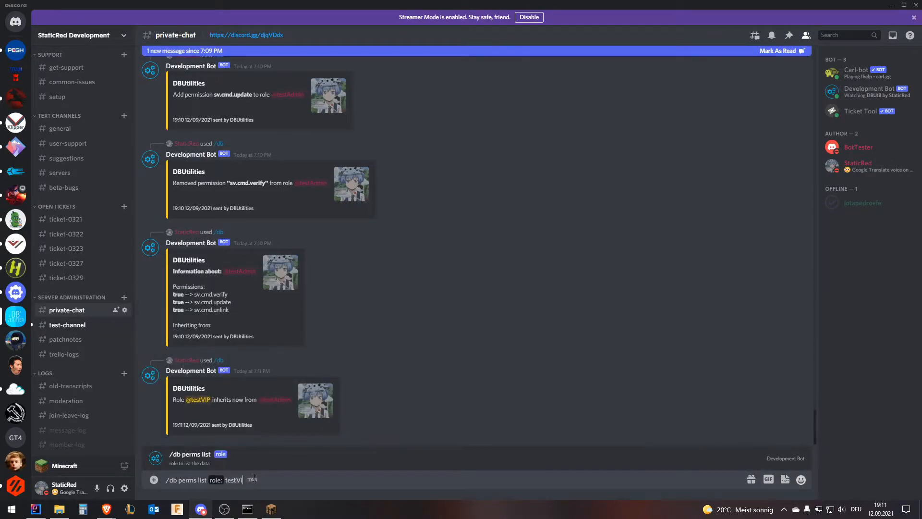
left_click(200, 423)
key("Return")
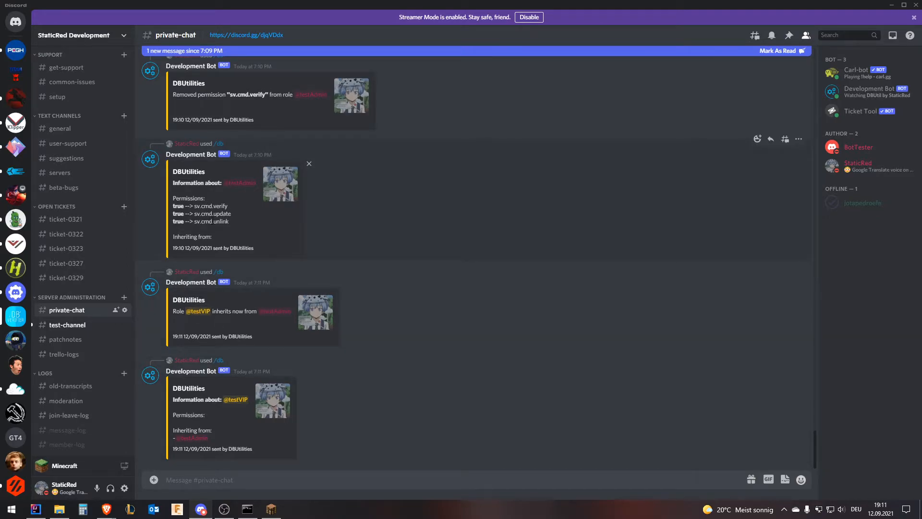
Switch to IntelliJ IDEA, open the VerifyCommand class in the verifycommand package and copy its permission string dv.cmd.verify
left_click_drag(195, 207, 229, 208)
left_click(230, 208)
left_click(36, 509)
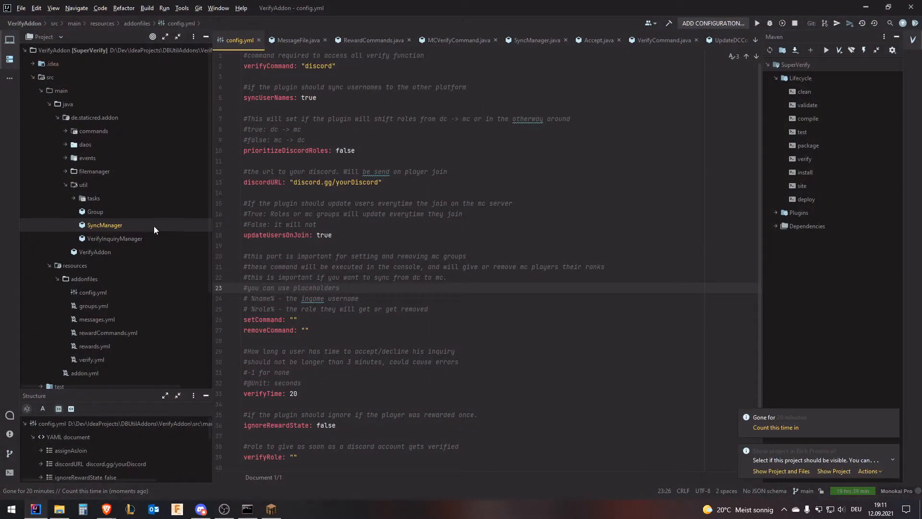
double_click(113, 134)
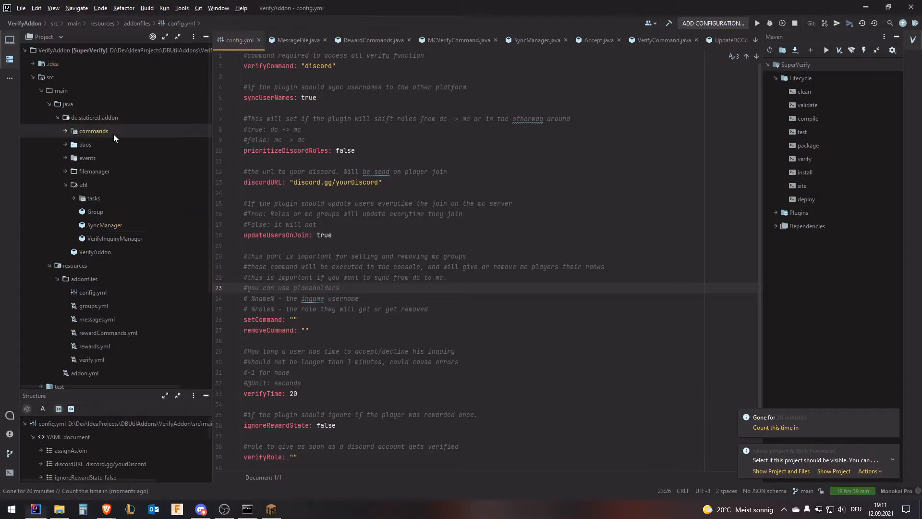
double_click(126, 167)
double_click(114, 237)
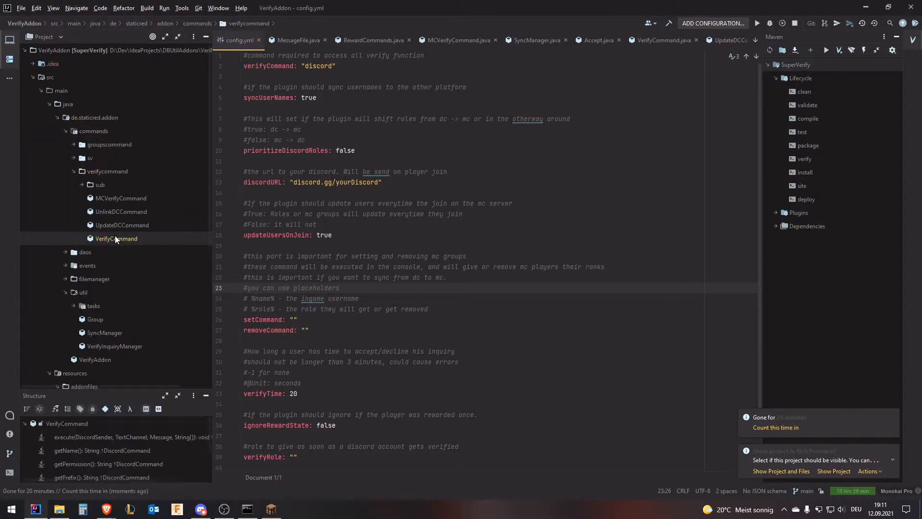
scroll(443, 340, "up", 3)
left_click_drag(404, 330, 477, 355)
key("ctrl+c")
left_click(460, 377)
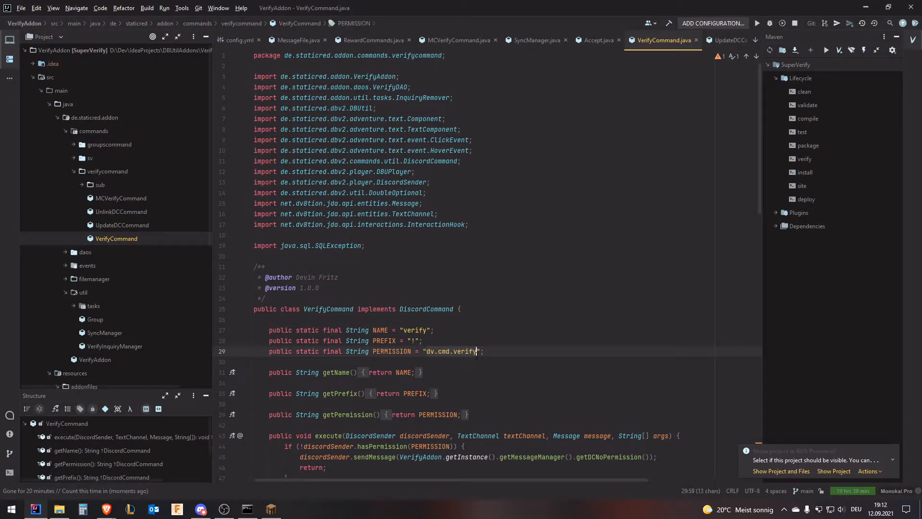
Switch back to Discord and add the copied permission dv.cmd.verify to the testAdmin role with /db perms add
key("alt+Tab")
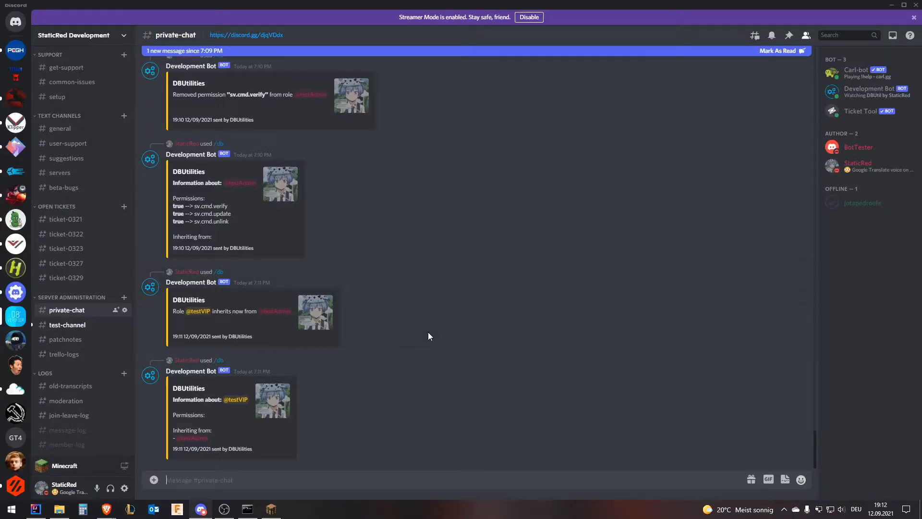
type("/db")
key("Tab")
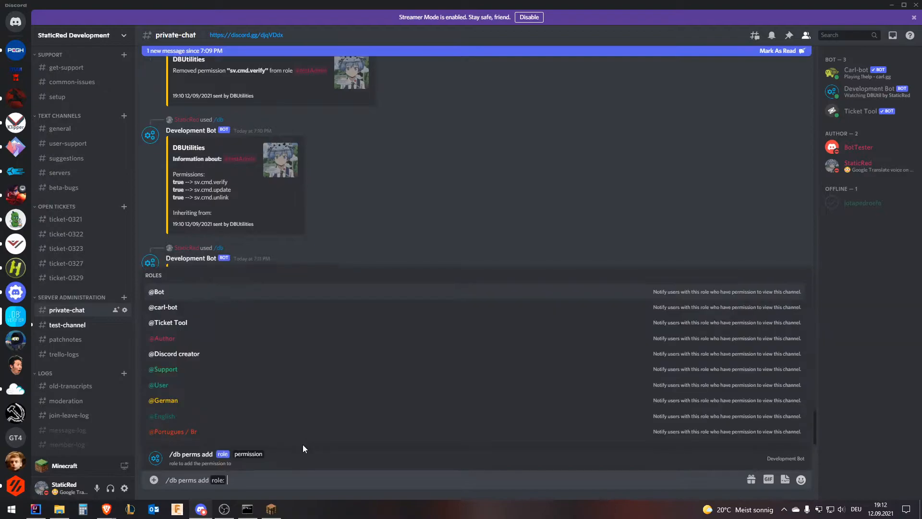
type("test")
key("Down")
key("Down")
key("Tab")
type("\"")
key("ctrl+v")
key("Return")
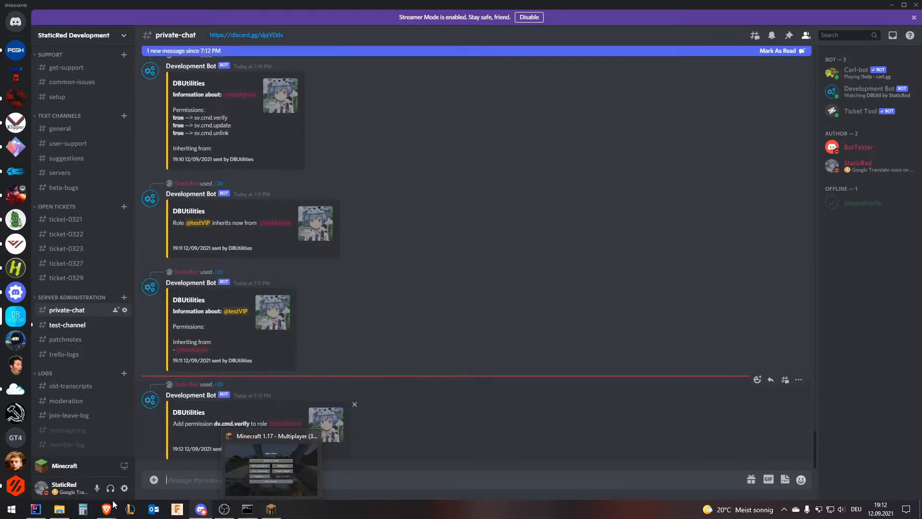
Switch to the Brave browser's Discord test-channel and begin a /verify command up to its minecraft_name option
mouse_move(107, 509)
left_click(64, 472)
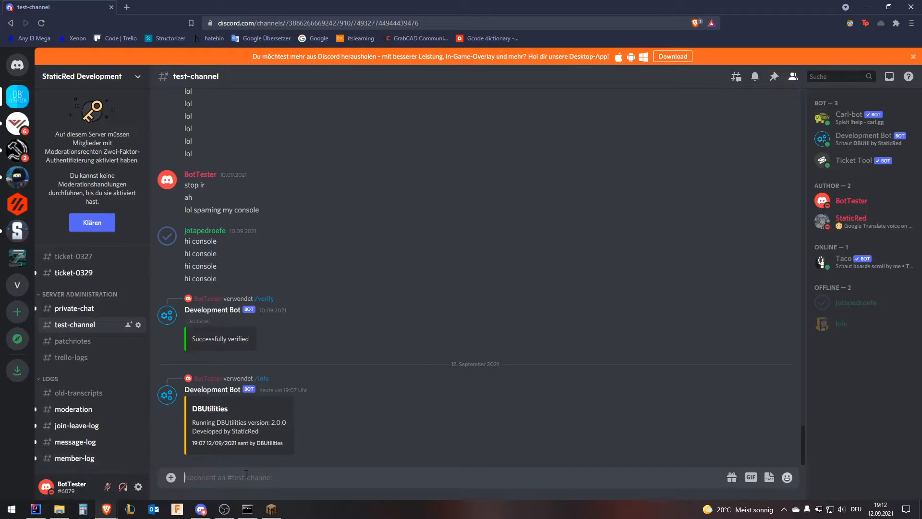
type("7")
key("BackSpace")
type("/verify")
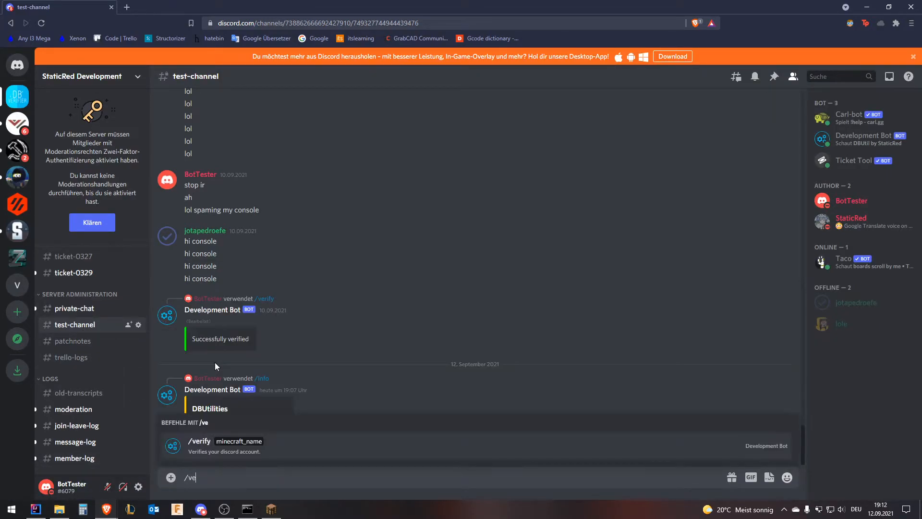
key("Tab")
Switch to Minecraft, resume the paused game and open the inventory
left_click(271, 509)
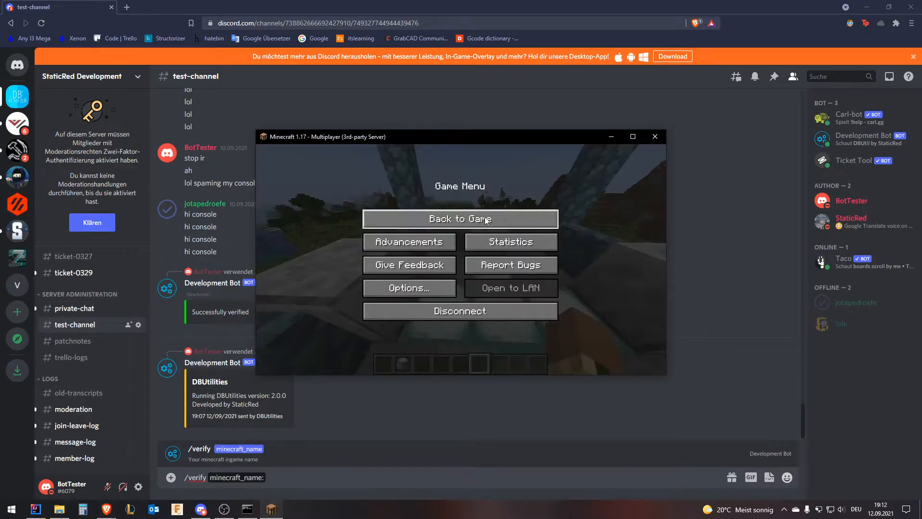
left_click(495, 222)
key("space")
key("space")
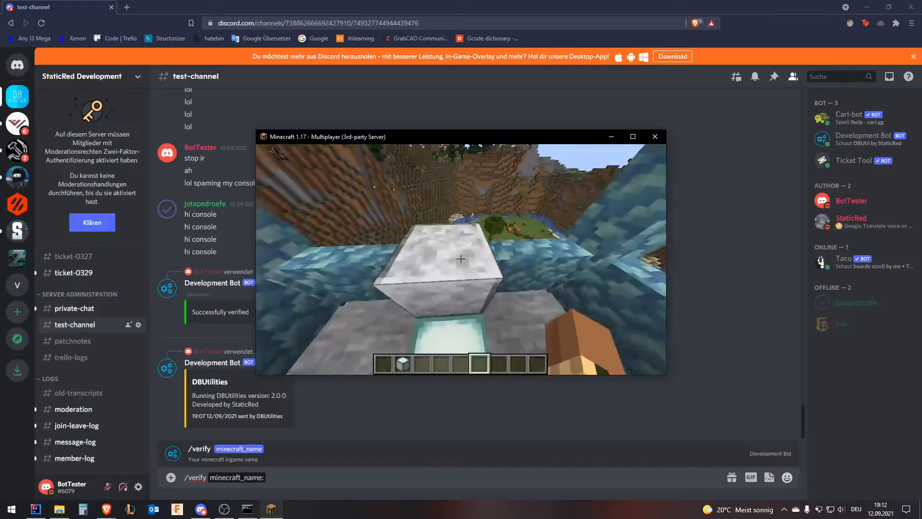
key("e")
Switch to File Explorer and open config.yml from plugins\DBUtilities\addons\SuperVerify in Atom
left_click(60, 509)
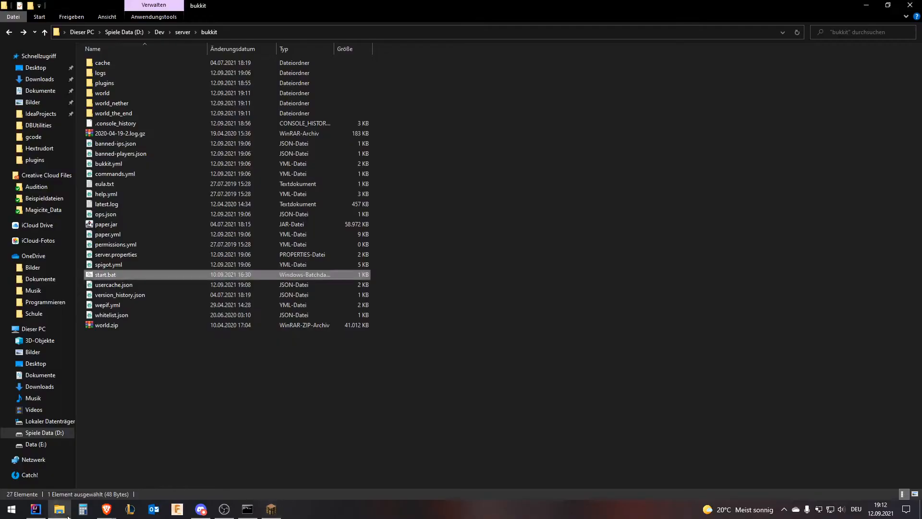
double_click(157, 84)
double_click(146, 63)
key("alt+Left")
double_click(144, 70)
double_click(143, 63)
left_click(126, 73)
double_click(128, 62)
left_click(122, 64)
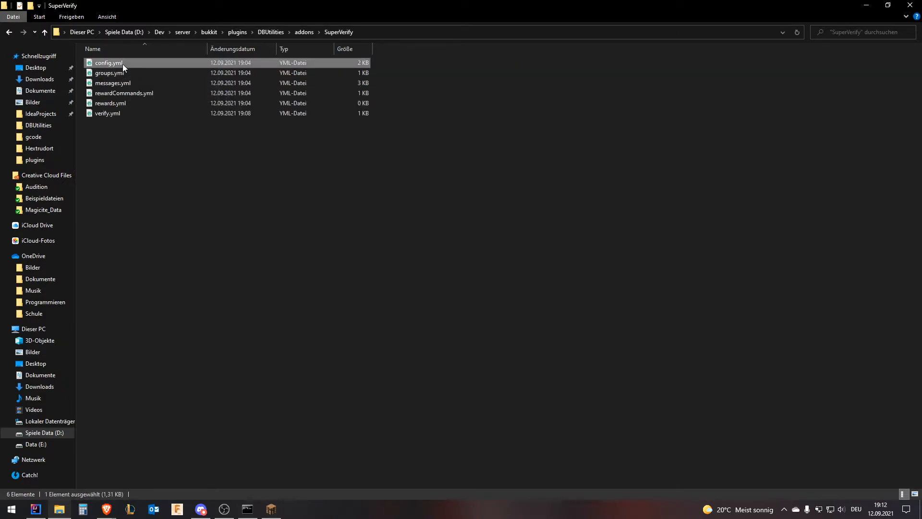
right_click(123, 65)
double_click(119, 61)
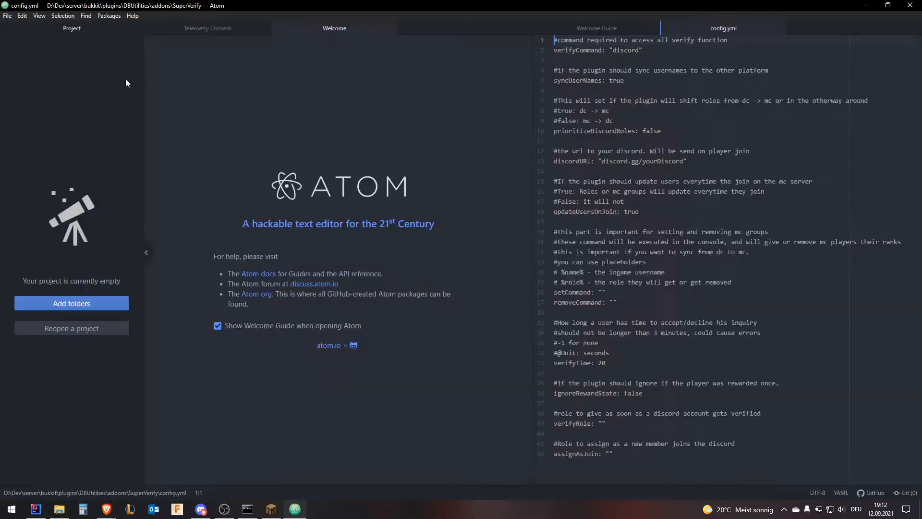
Expand the config.yml editor over the welcome pane, select the verifyCommand value "discord" and hide the project tree
left_click_drag(534, 198, 130, 156)
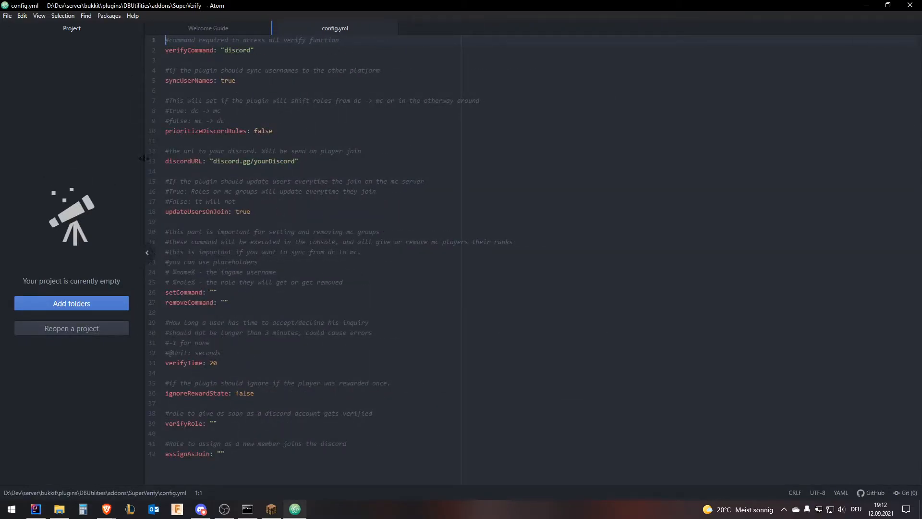
double_click(226, 50)
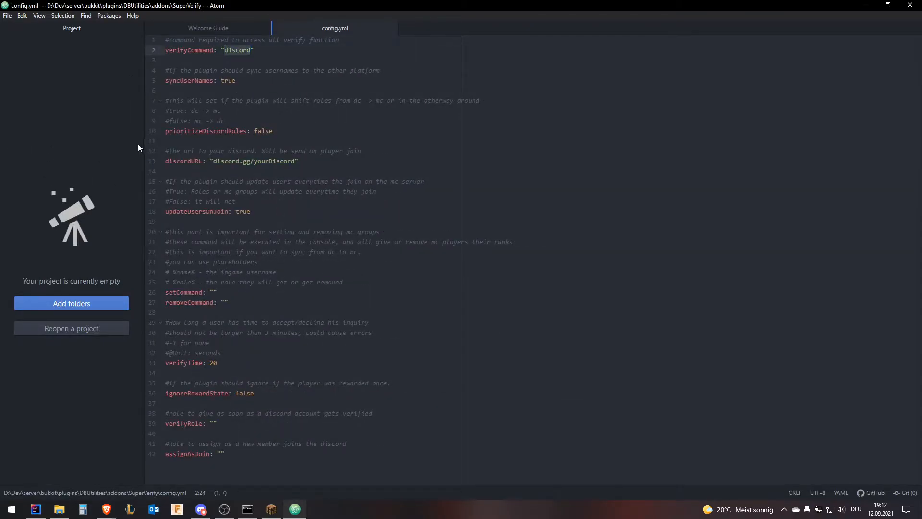
left_click(152, 256)
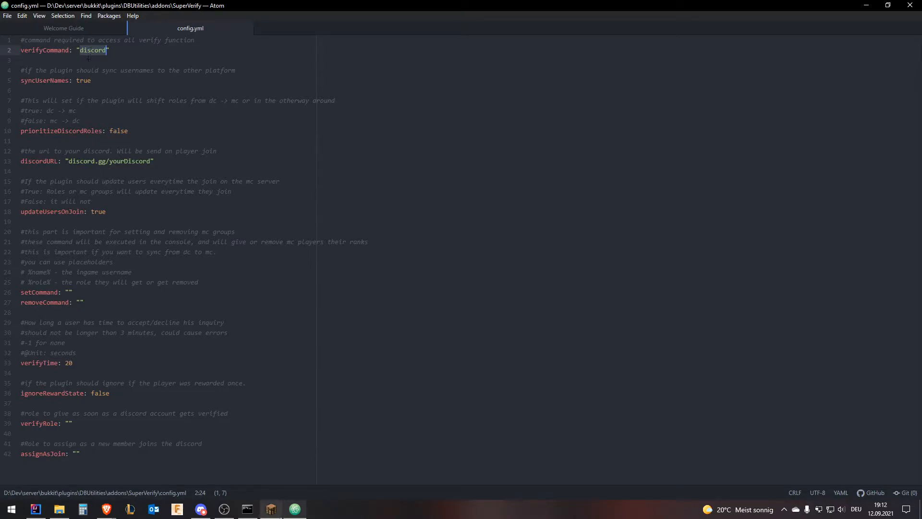
Switch to Minecraft and run the /discord command in the game chat
left_click(271, 509)
key("Escape")
key("slash")
type("discord")
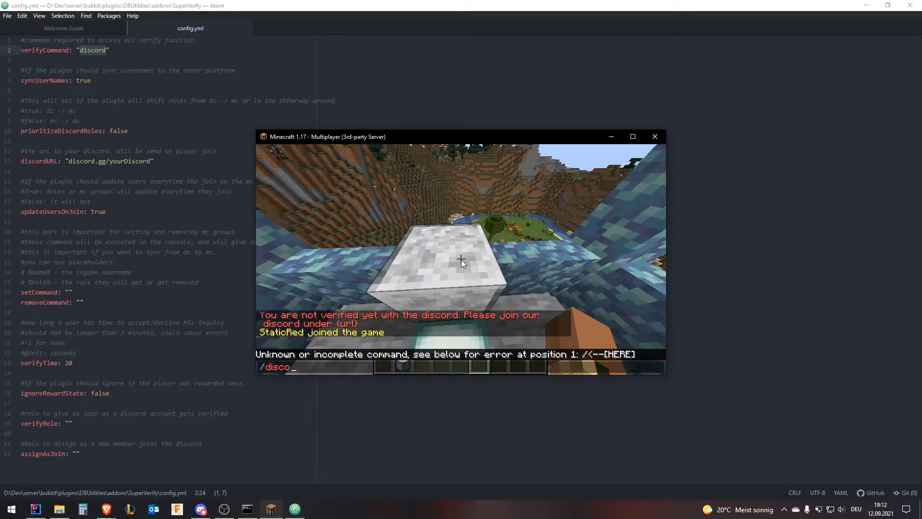
key("Return")
key("d")
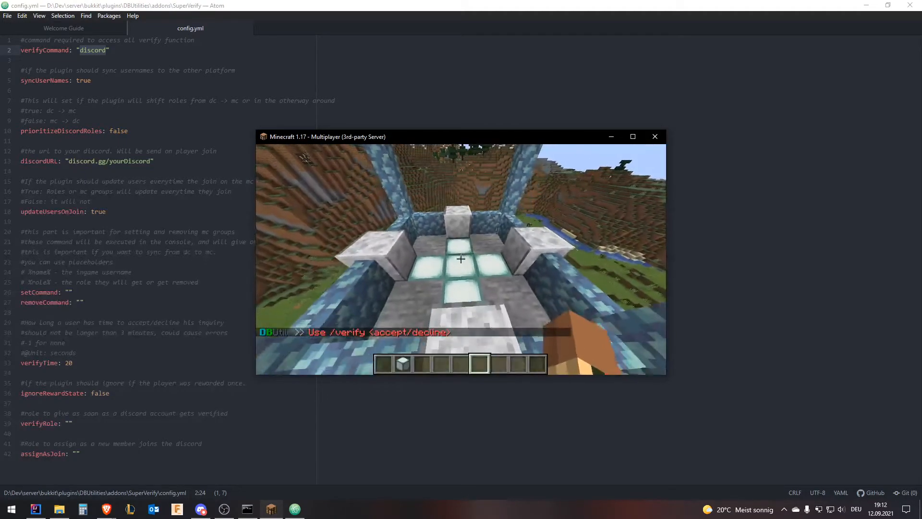
key("w")
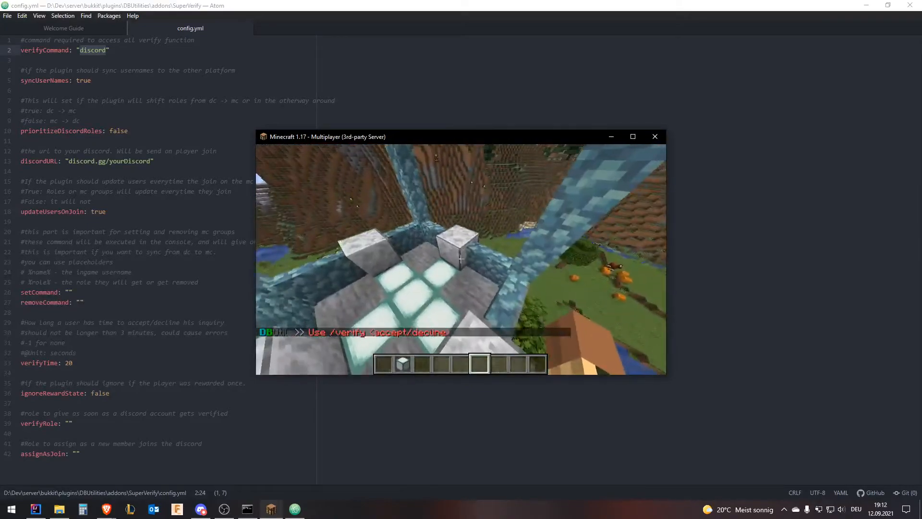
key("space")
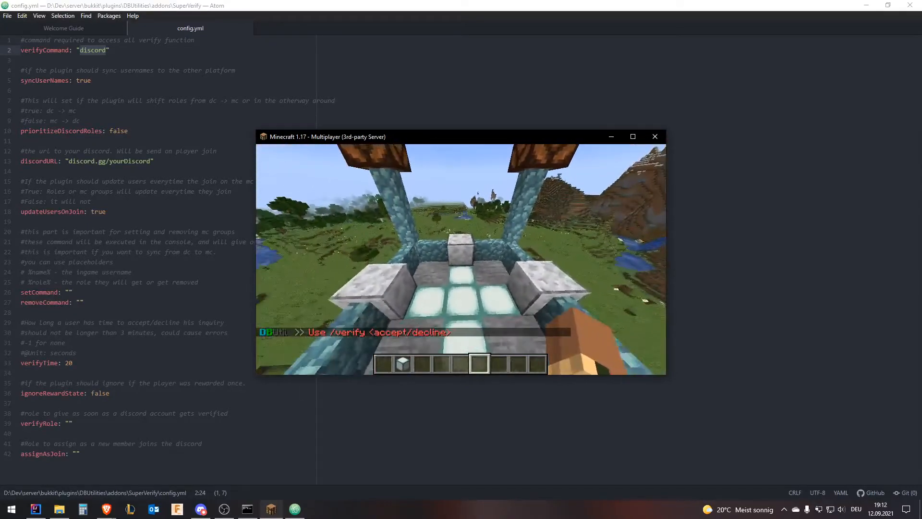
Run the /discord update command in the game chat and open the inventory
key("slash")
type("discord update")
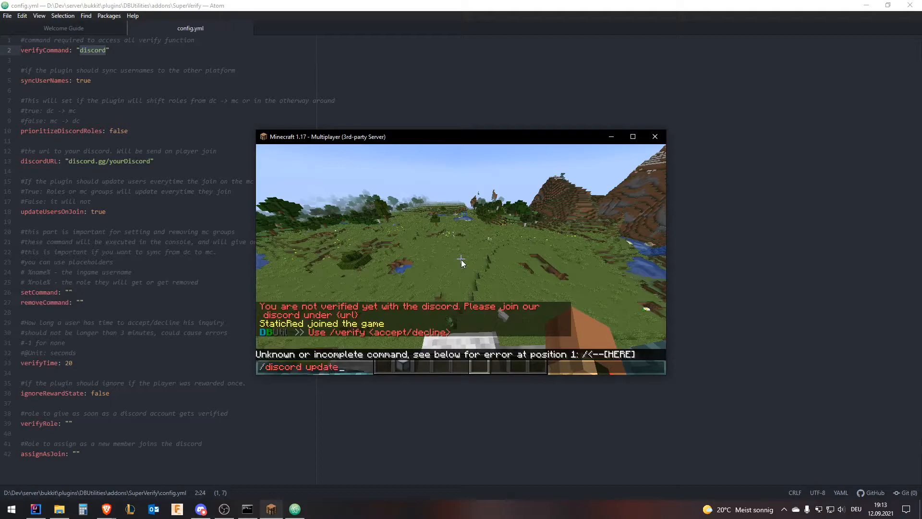
key("Return")
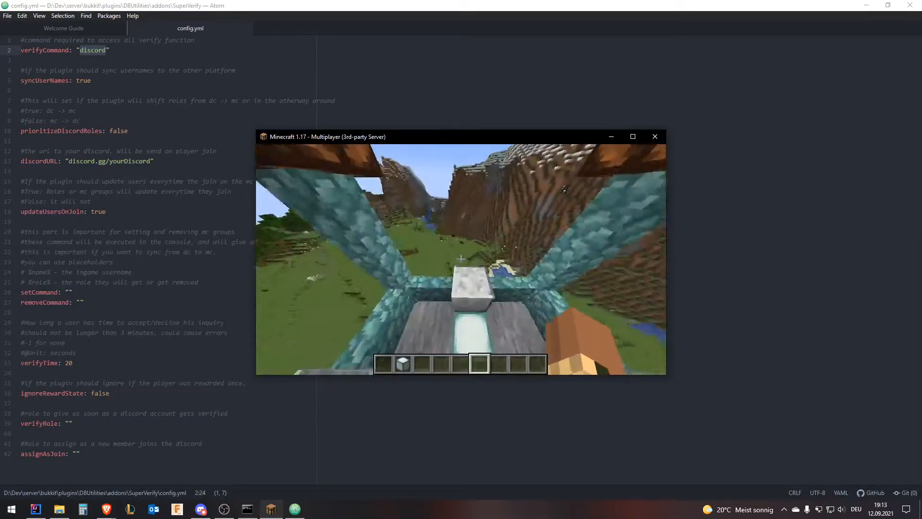
key("e")
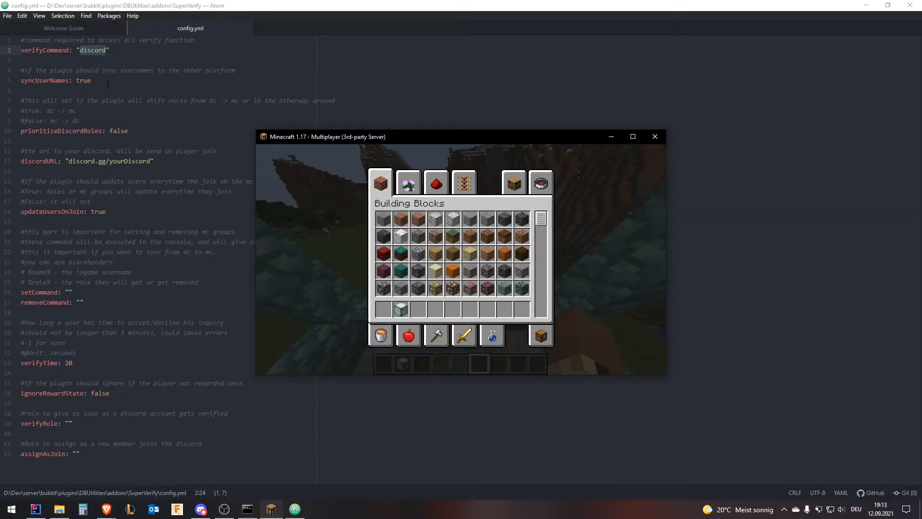
Switch to Atom, examine the syncUserNames option and its comment in config.yml, and return to Minecraft
left_click(108, 84)
triple_click(66, 72)
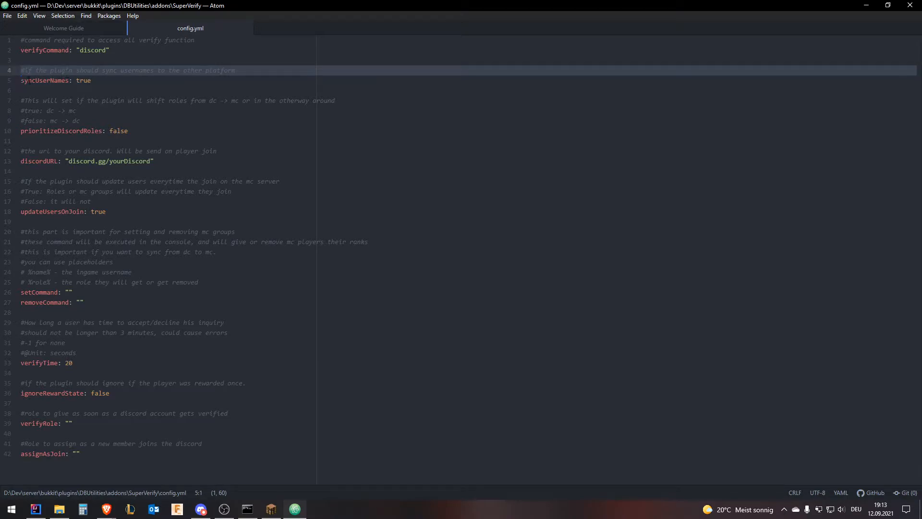
left_click(257, 71)
double_click(85, 82)
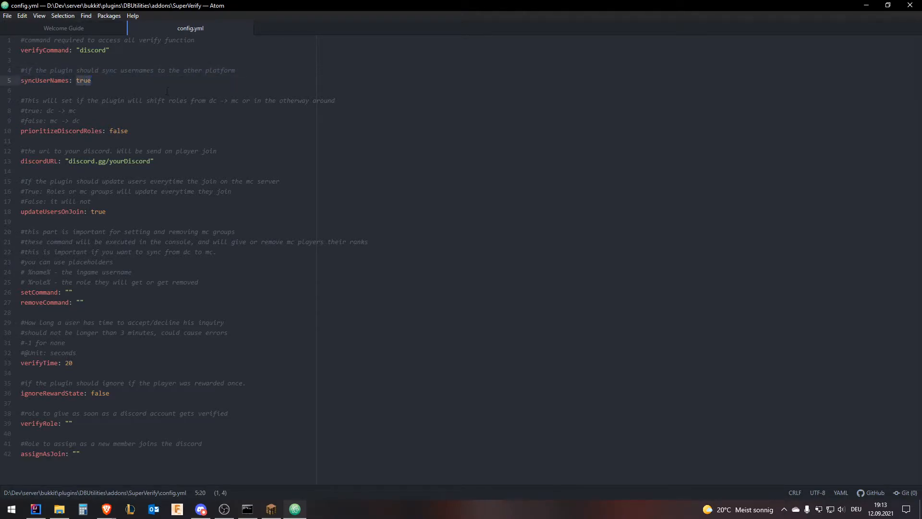
left_click_drag(104, 85, 10, 86)
left_click(105, 80)
left_click(272, 508)
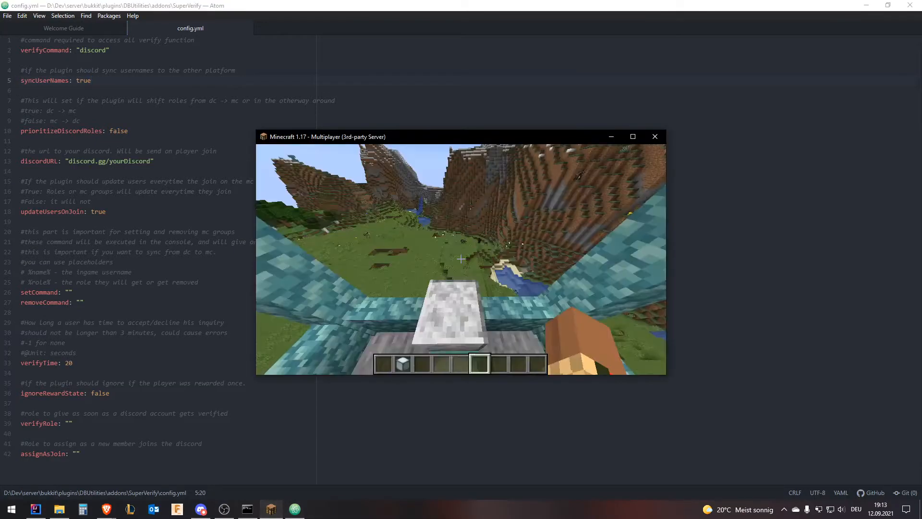
key("space")
key("s")
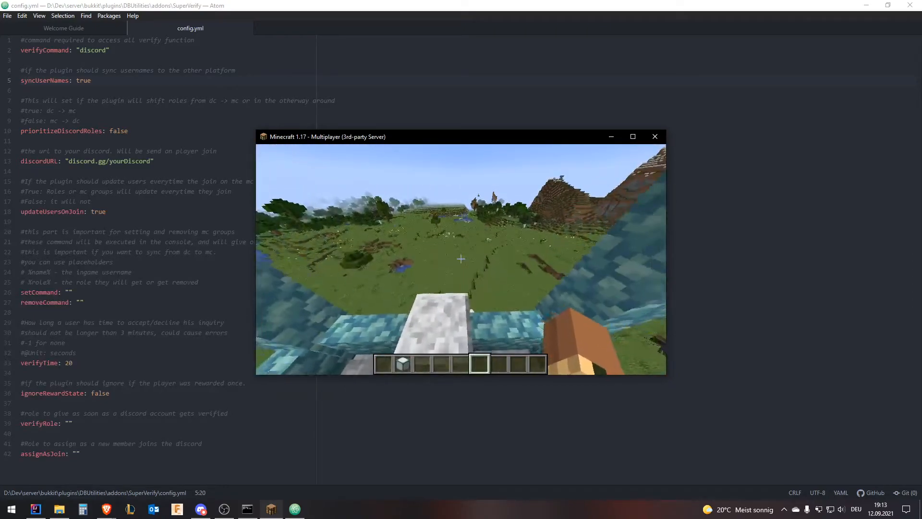
key("e")
Switch to Atom and examine the prioritizeDiscordRoles option and its true and false comments in config.yml
left_click(143, 134)
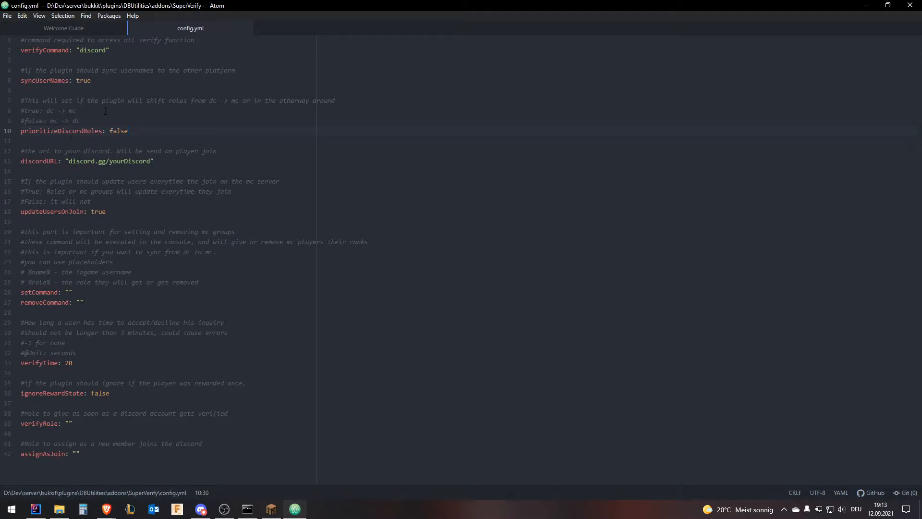
left_click_drag(29, 100, 325, 101)
left_click(244, 106)
left_click(325, 102)
mouse_move(80, 111)
left_mouse_down()
mouse_move(21, 111)
mouse_move(75, 111)
left_mouse_up()
left_click(45, 111)
left_click(58, 121)
left_click(106, 119)
Examine the discordURL and updateUsersOnJoin options together with their comments in config.yml
left_click_drag(24, 152, 234, 155)
left_click(234, 154)
left_click_drag(151, 162, 111, 162)
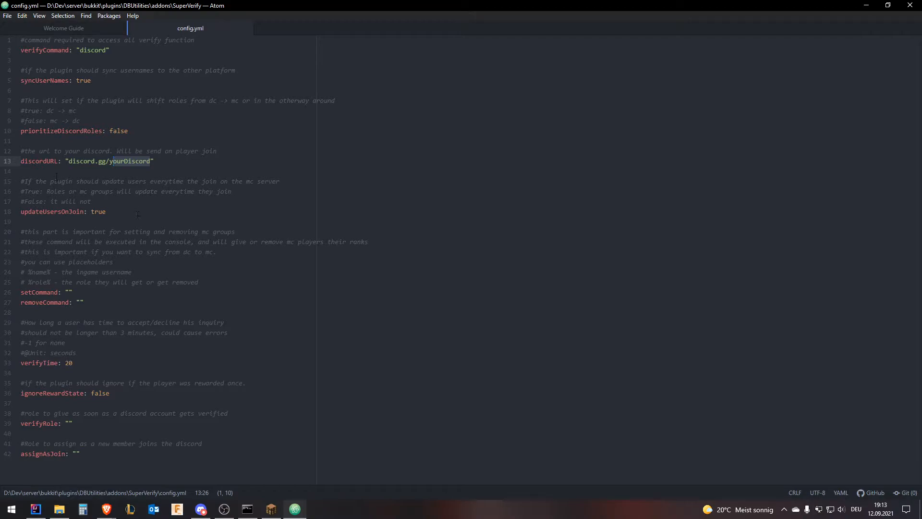
left_click_drag(24, 181, 281, 182)
left_click(283, 196)
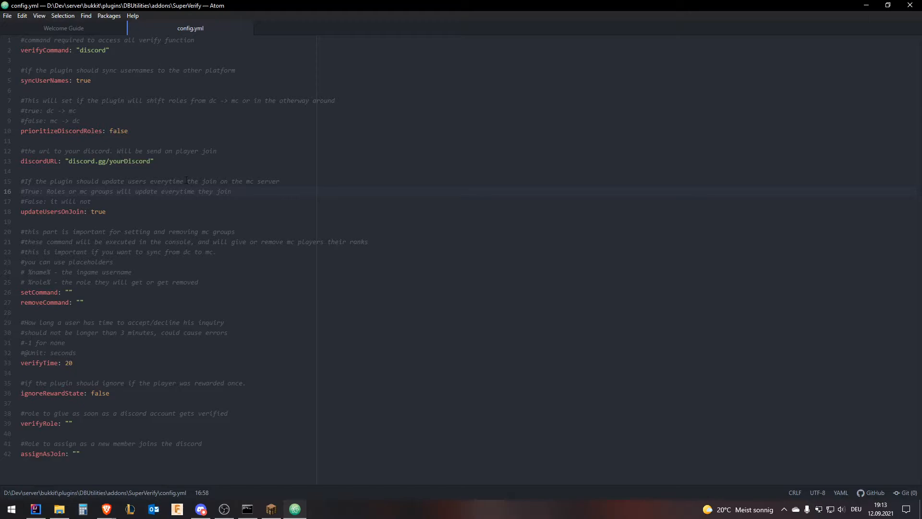
left_click_drag(44, 191, 259, 192)
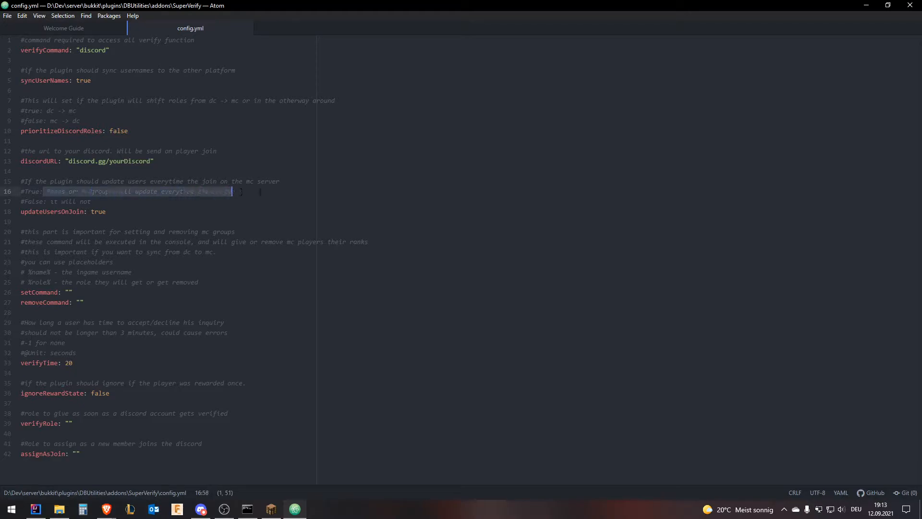
left_click(261, 193)
left_click_drag(96, 202, 18, 202)
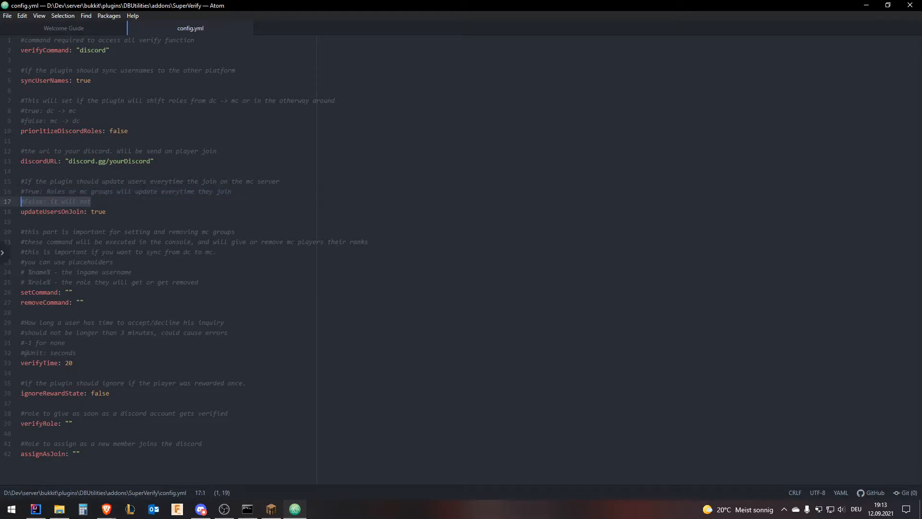
double_click(133, 212)
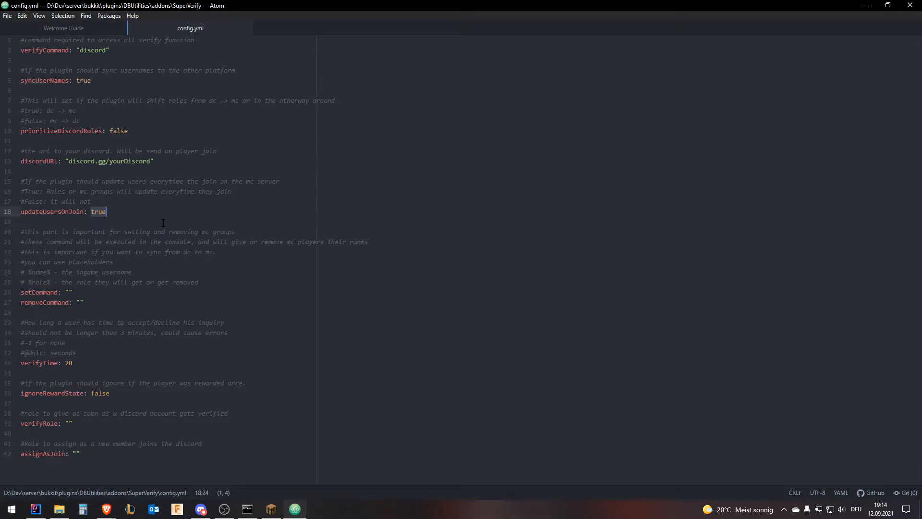
Examine the comment on setting and removing mc groups, the prioritizeDiscordRoles value and the setCommand option
left_click_drag(26, 234, 239, 235)
double_click(239, 234)
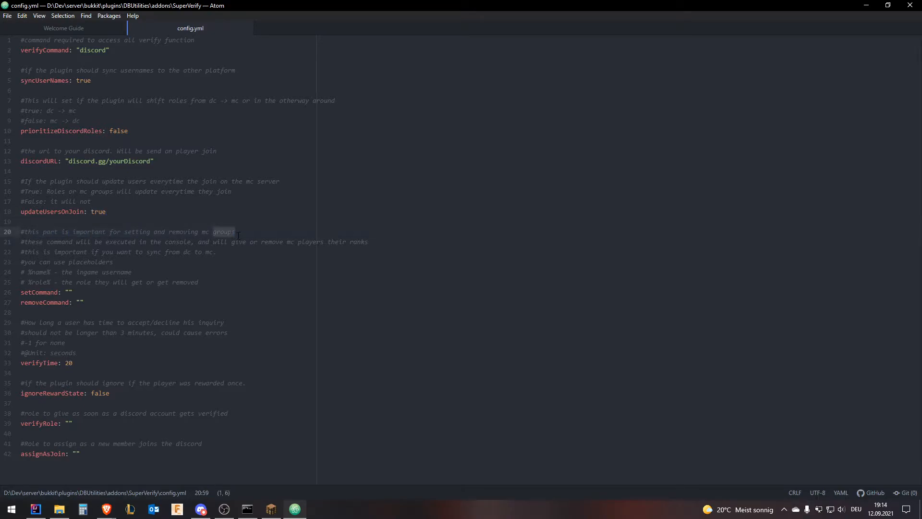
double_click(111, 131)
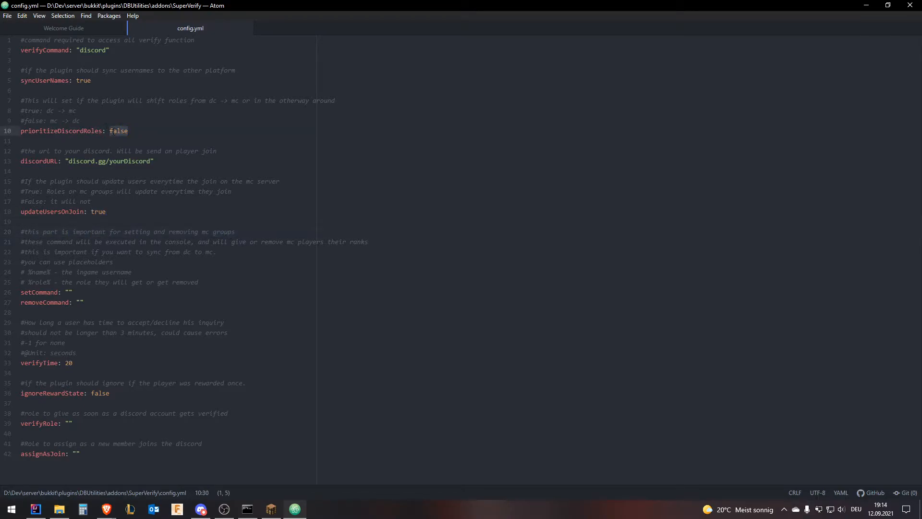
left_click(69, 293)
Switch to the server console and enter "lp user" at its prompt without running it
left_click(251, 514)
scroll(193, 411, "down", 4)
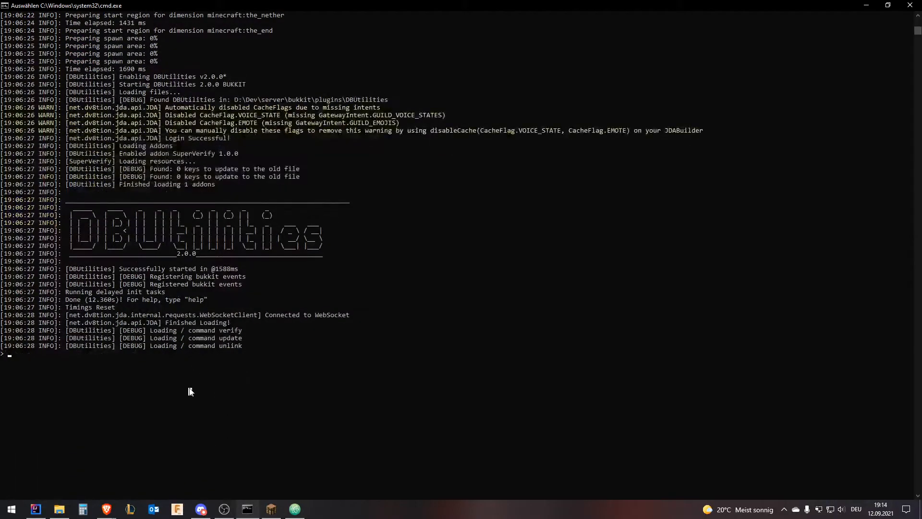
scroll(190, 391, "down", 14)
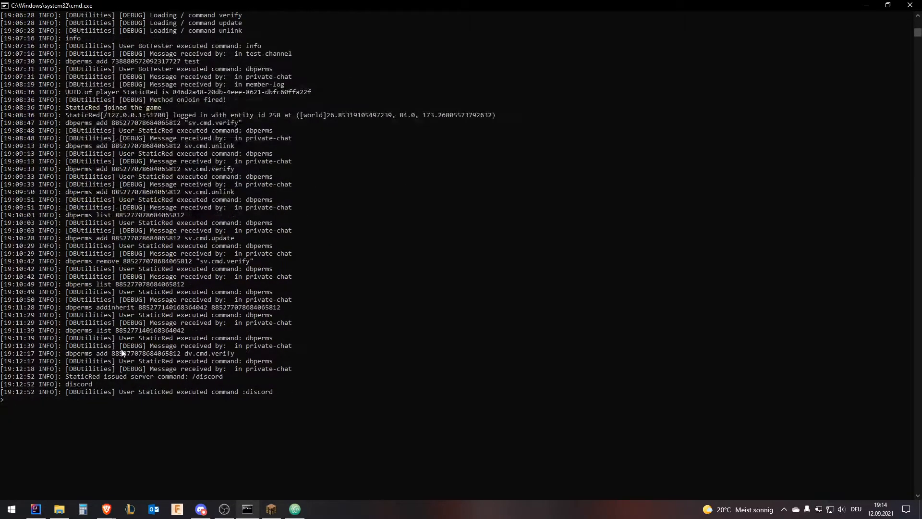
left_click(125, 346)
left_click(112, 393)
left_click(109, 400)
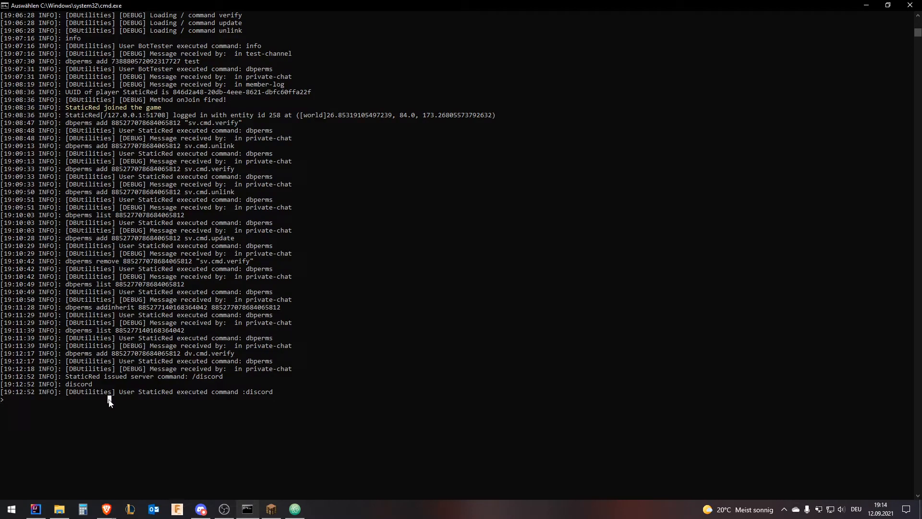
key("Escape")
type("lp ")
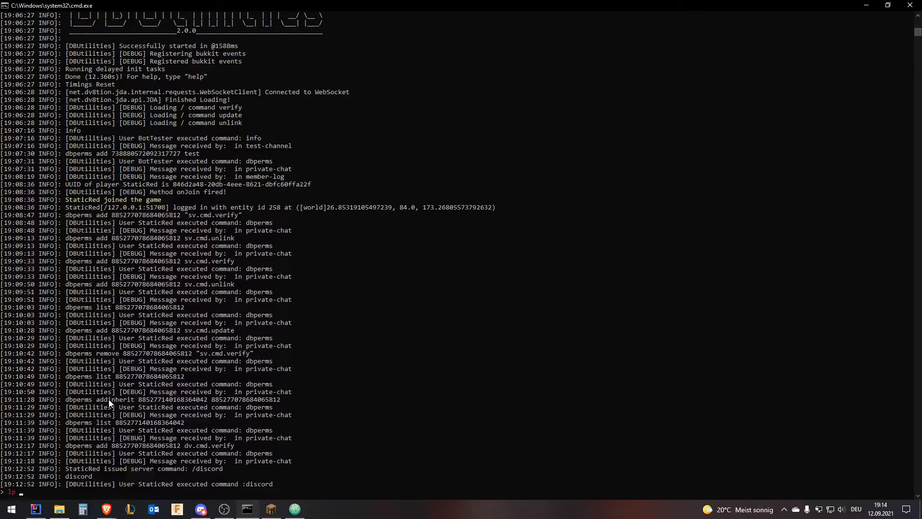
type("user")
Return to Atom and examine the %name% and %role% placeholder comments in config.yml
key("alt+Tab")
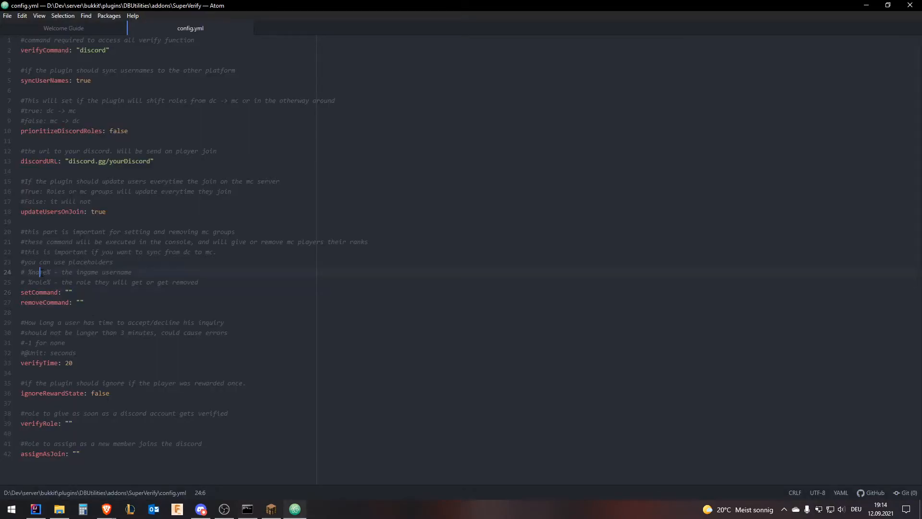
left_click_drag(65, 272, 137, 271)
left_click(136, 271)
left_click(47, 282)
Set the setCommand value in config.yml to "lp user %name% parent add %role%"
left_click(71, 292)
type("lp user ")
type("&")
type("%")
type("%name")
key("Escape")
type("% parent add ")
type("$")
type("role%")
key("Down")
key("Left")
Copy the setCommand value into removeCommand and change it to "lp user %name% parent remove %role%"
left_click_drag(69, 292, 191, 293)
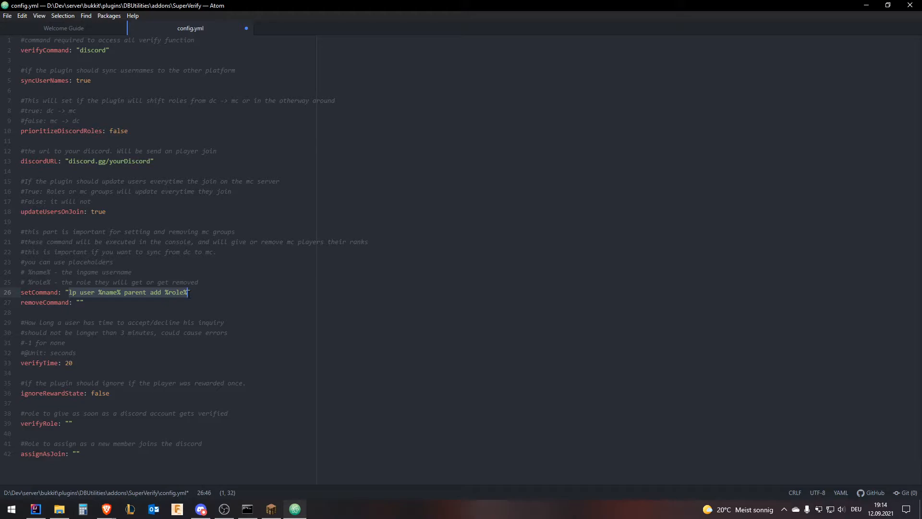
left_click(76, 302)
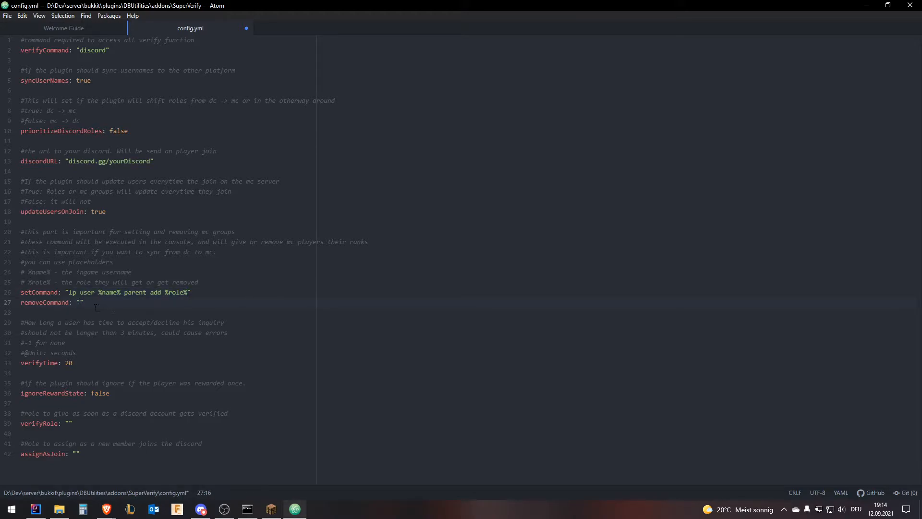
type("\"lp user %name% parent add %role%\"")
double_click(148, 302)
key("Right")
key("Delete")
key("Delete")
key("Delete")
type("remove")
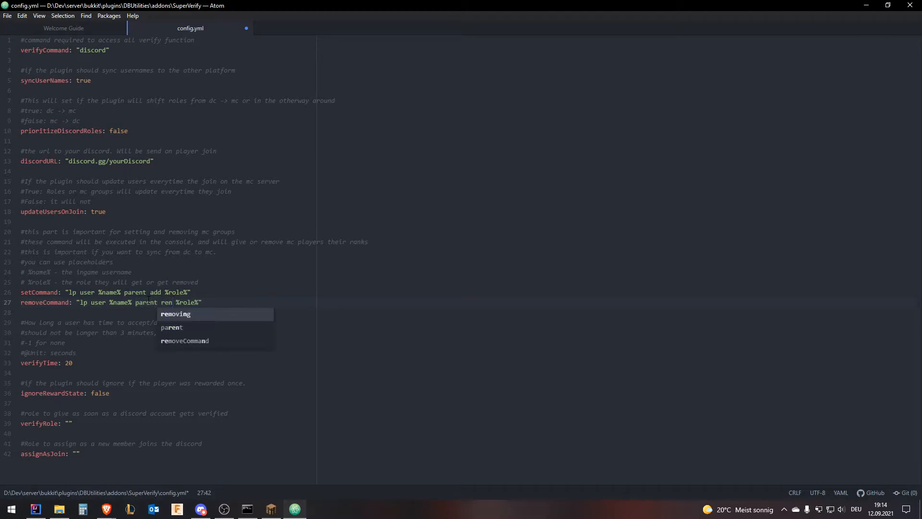
left_click(169, 269)
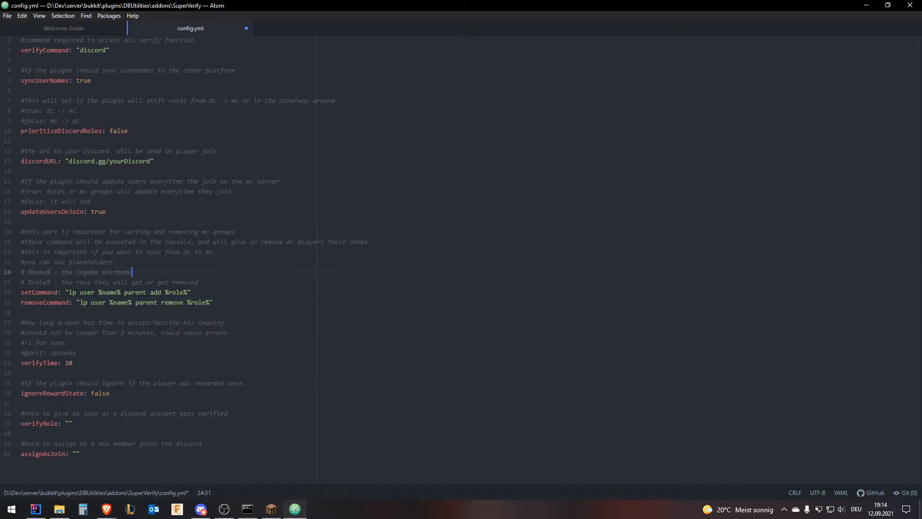
Examine the verifyTime and ignoreRewardState options with their comments in config.yml
left_click_drag(112, 367, 11, 337)
left_click(93, 356)
mouse_move(78, 355)
left_mouse_down()
mouse_move(43, 353)
mouse_move(69, 363)
left_mouse_up()
left_click_drag(103, 334, 155, 333)
left_click_drag(76, 393, 12, 397)
triple_click(59, 393)
left_click(58, 393)
mouse_move(24, 383)
left_mouse_down()
mouse_move(250, 383)
mouse_move(32, 383)
left_mouse_up()
left_click(250, 383)
left_click(31, 383)
Examine the verifyRole and assignAsJoin options with their comments in config.yml
mouse_move(73, 423)
left_mouse_down()
mouse_move(14, 423)
mouse_move(58, 414)
left_mouse_up()
left_click(61, 413)
left_click_drag(25, 444, 202, 442)
left_click(202, 442)
left_click(76, 454)
left_click(70, 423)
left_click(77, 453)
left_click(72, 433)
left_click(78, 453)
left_click(70, 422)
left_click(74, 454)
Switch to the SuperVerify folder in File Explorer and open groups.yml in Atom
key("alt+Tab")
left_click(59, 509)
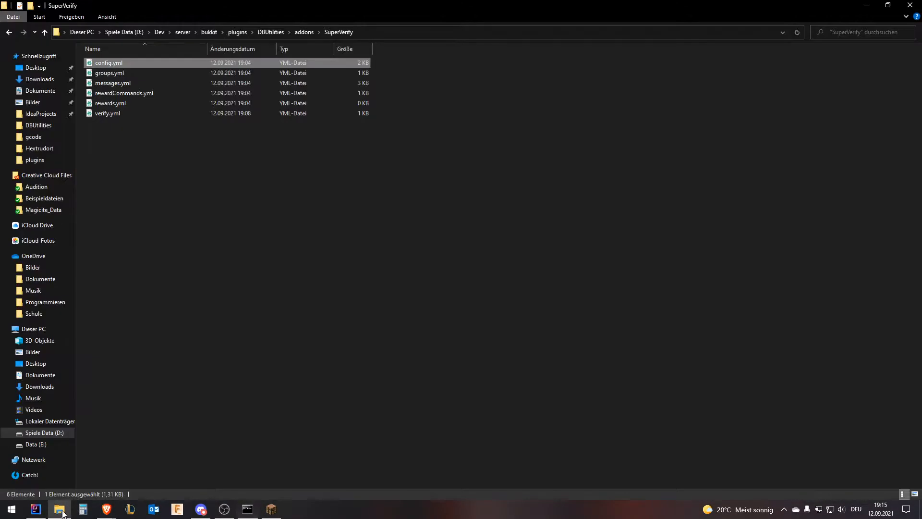
left_click(106, 72)
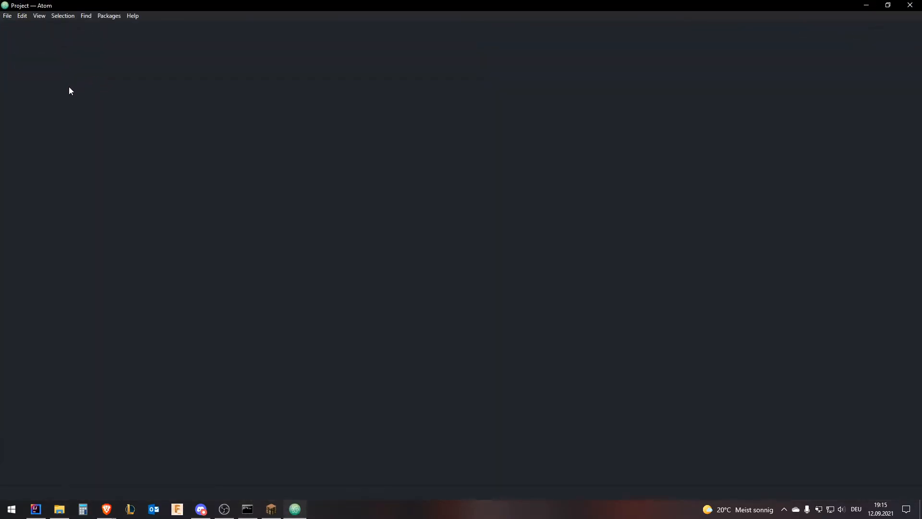
left_click(271, 509)
key("e")
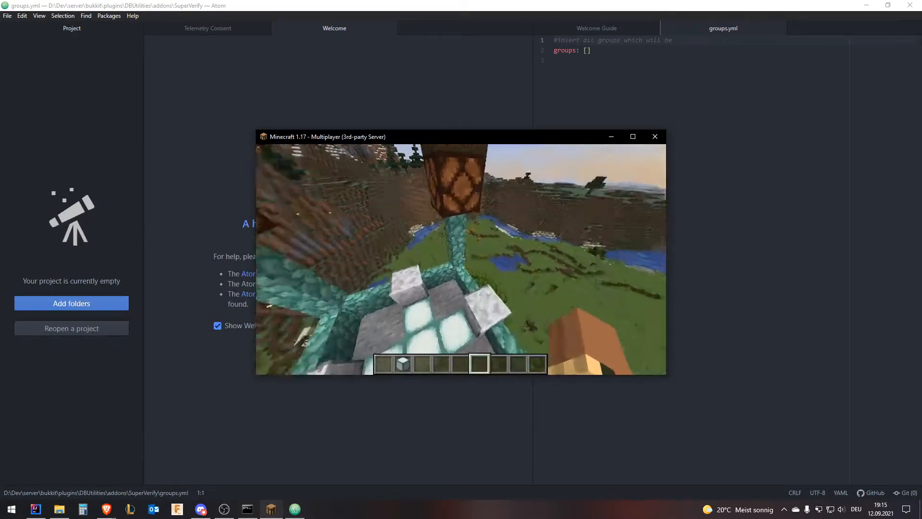
key("e")
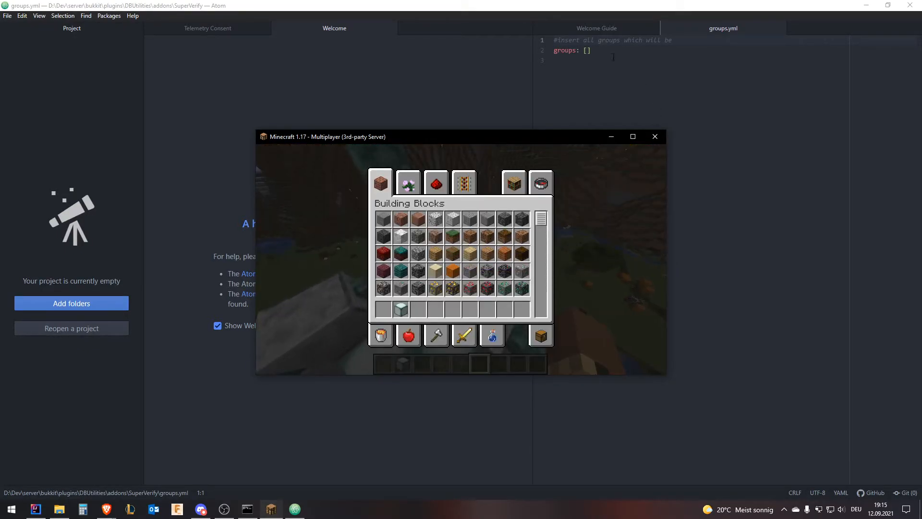
Replace the empty groups list in groups.yml with the entries Admin, VIP and Friends, save the file and close Atom
left_click(616, 58)
left_click_drag(591, 51, 585, 51)
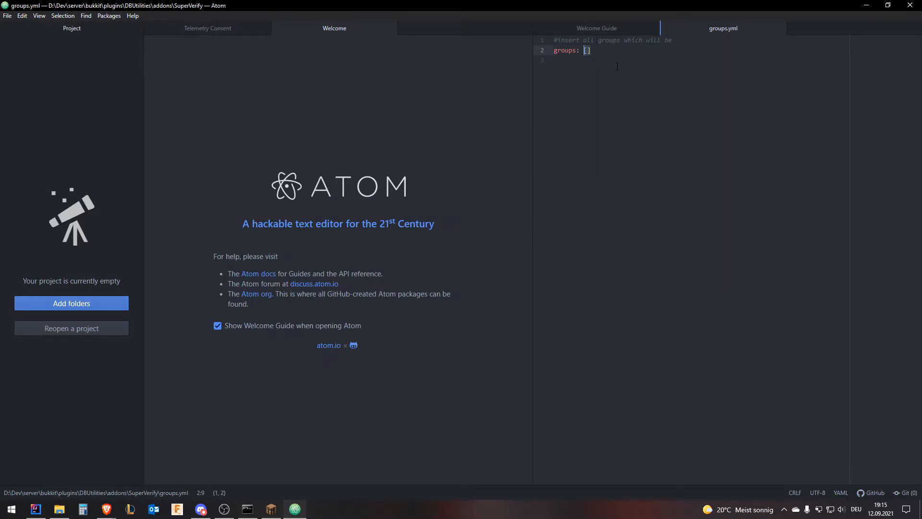
key("Return")
type("- Admin")
left_click_drag(596, 62, 540, 62)
left_click(593, 62)
left_click(593, 80)
type("- VIP")
key("Return")
type("- Friends")
key("ctrl+s")
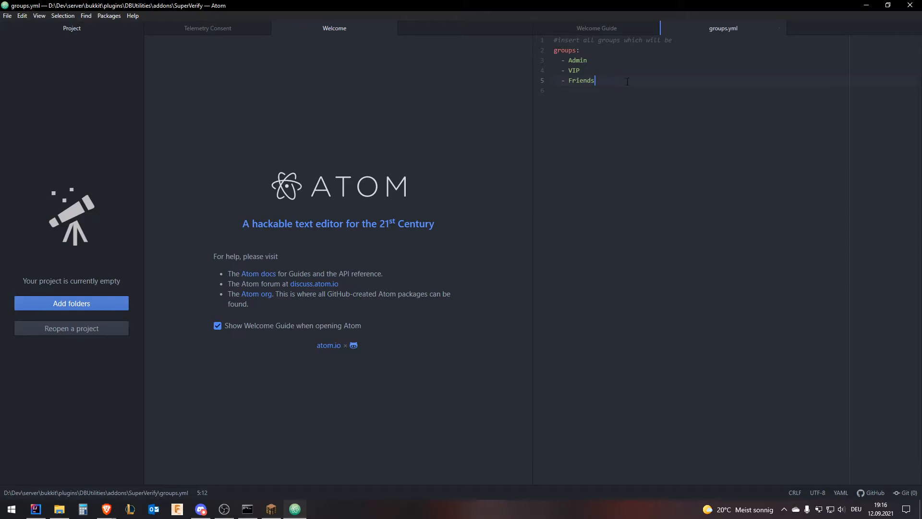
left_click(910, 5)
Switch to Minecraft and run the /sv reload command in the game chat
left_click(271, 509)
key("Escape")
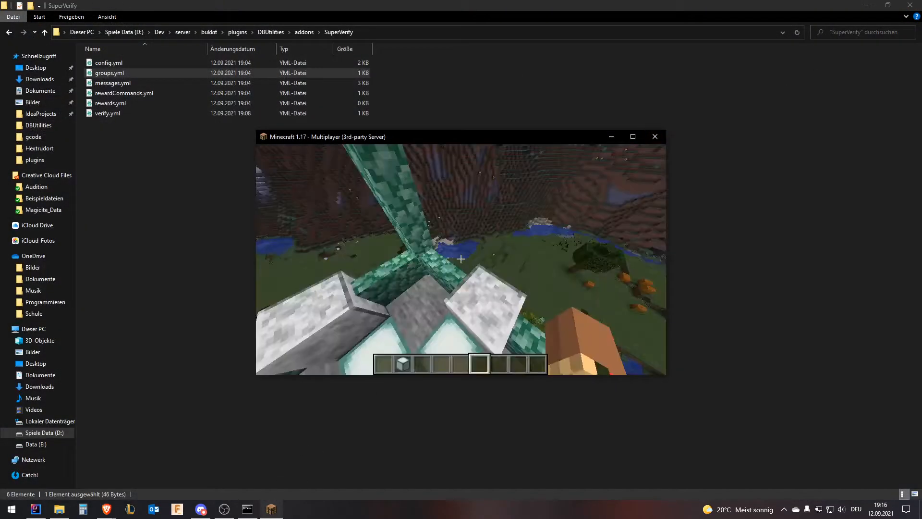
type("t")
type("/sv r")
type("eload")
key("Return")
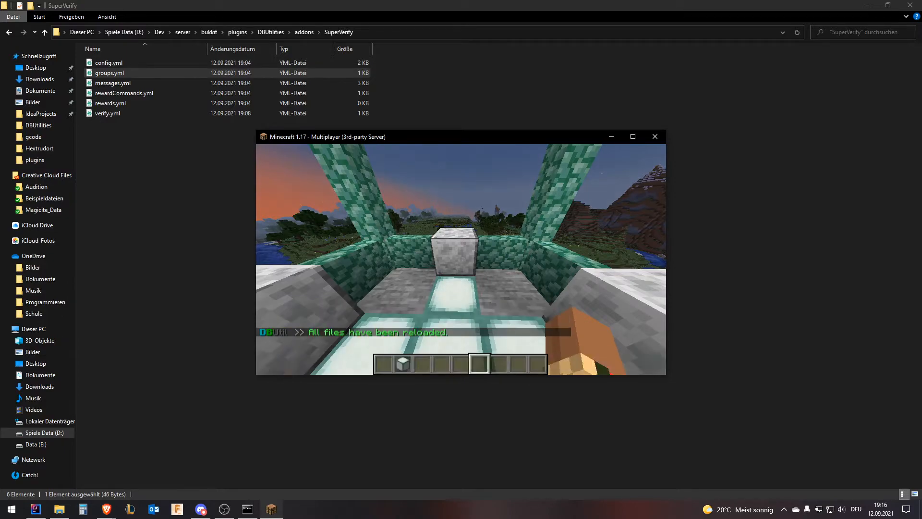
Run the /group generate command in the game chat
key("t")
key("Up")
key("BackSpace")
key("BackSpace")
key("BackSpace")
key("BackSpace")
key("BackSpace")
key("BackSpace")
key("BackSpace")
key("BackSpace")
key("BackSpace")
type("gro")
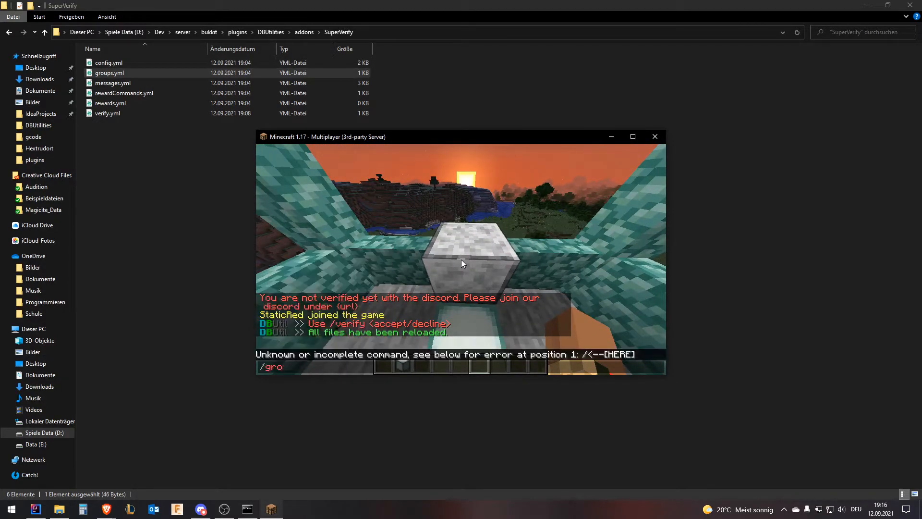
type("up generate")
key("Return")
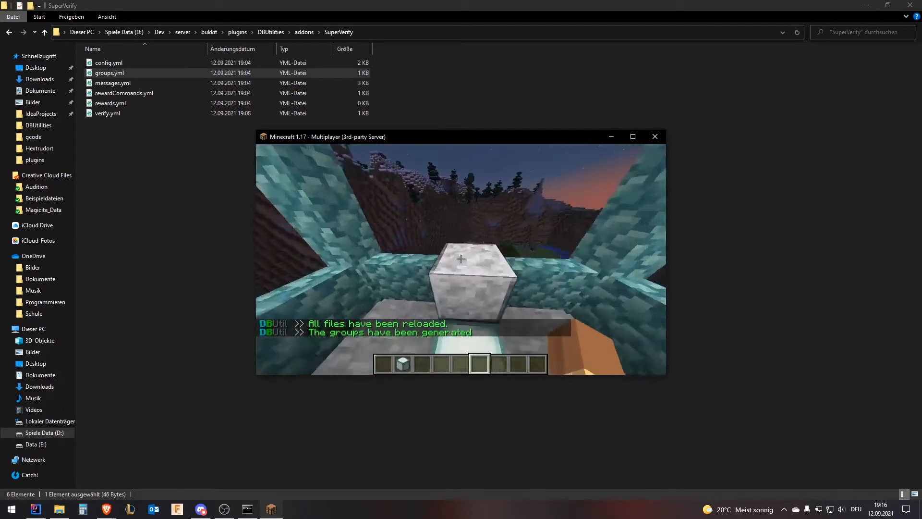
Run the /group reload command in the game chat
key("t")
key("Up")
key("BackSpace")
key("BackSpace")
key("BackSpace")
key("BackSpace")
key("BackSpace")
key("BackSpace")
key("BackSpace")
key("BackSpace")
type("reload")
key("Return")
List the configured groups by running the /group list command in the game chat
key("t")
key("Up")
key("BackSpace")
key("BackSpace")
key("BackSpace")
key("BackSpace")
key("BackSpace")
key("BackSpace")
type("list")
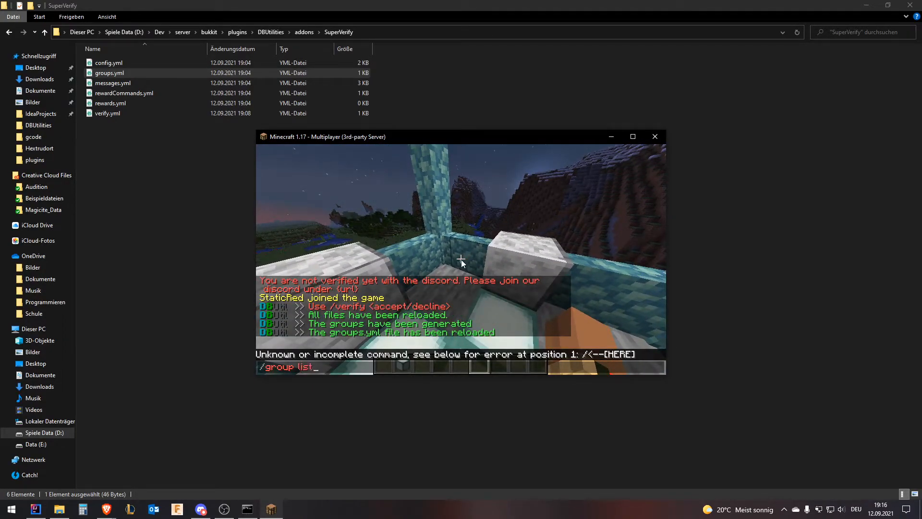
key("Return")
Switch to the SuperVerify folder, reopen groups.yml in Atom and close the welcome pane
key("t")
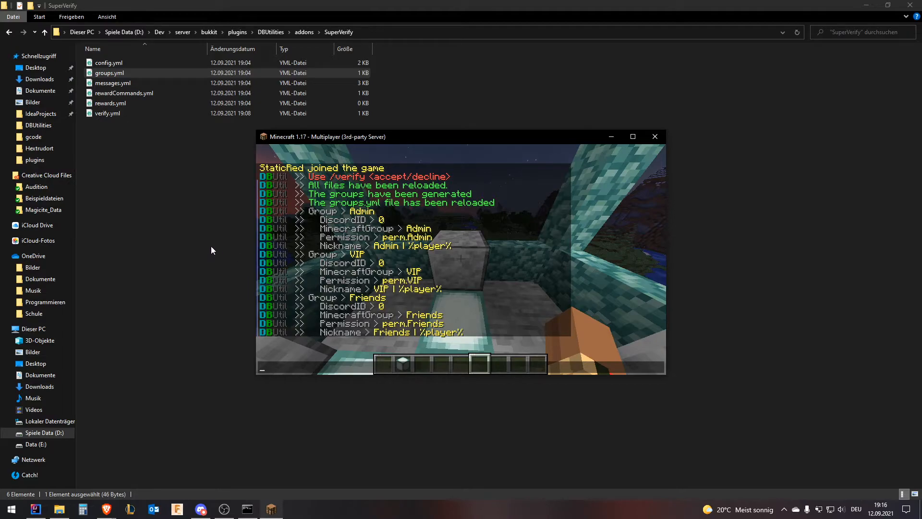
left_click(212, 261)
right_click(133, 72)
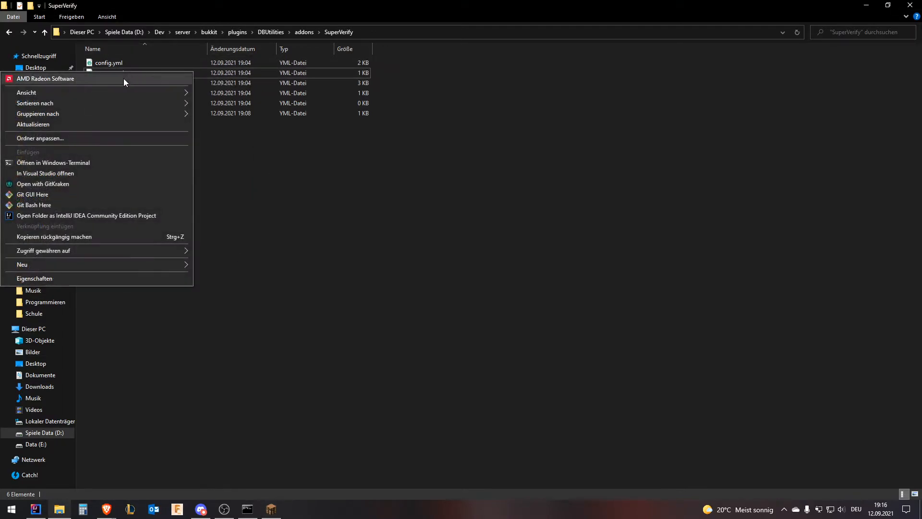
left_click(136, 71)
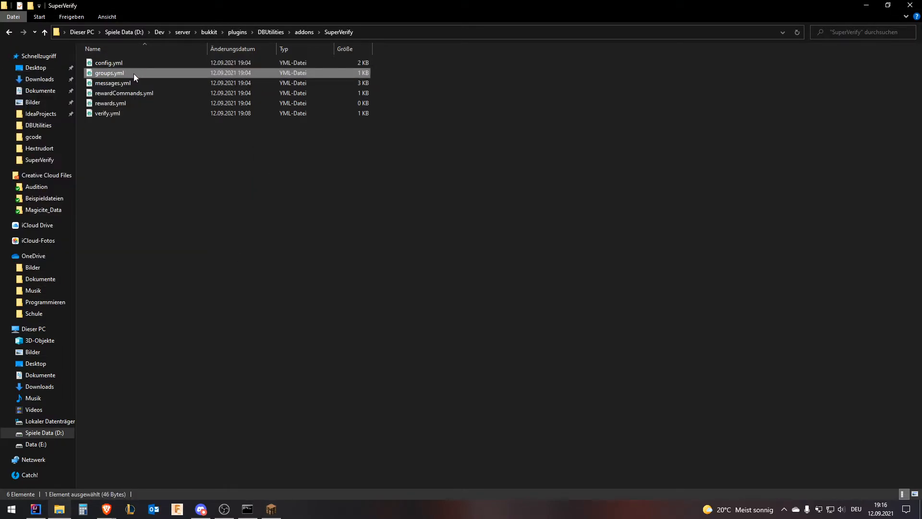
double_click(130, 77)
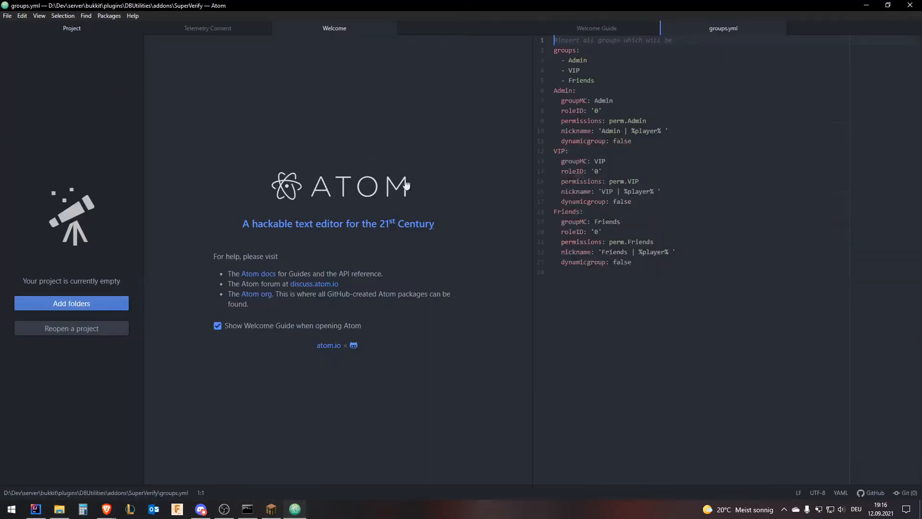
left_click(392, 28)
Examine the Admin group's section and its groupMC value in groups.yml
left_click(210, 101)
left_click_drag(206, 100, 226, 101)
double_click(173, 91)
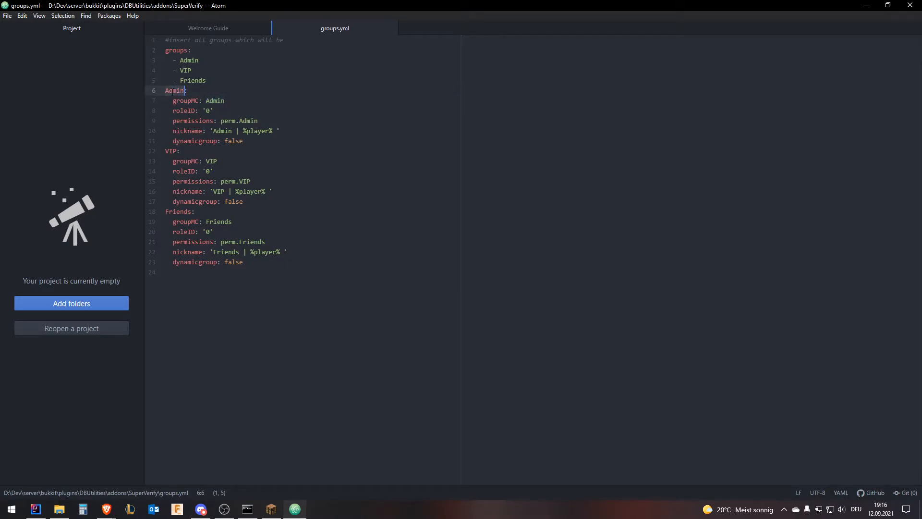
double_click(207, 100)
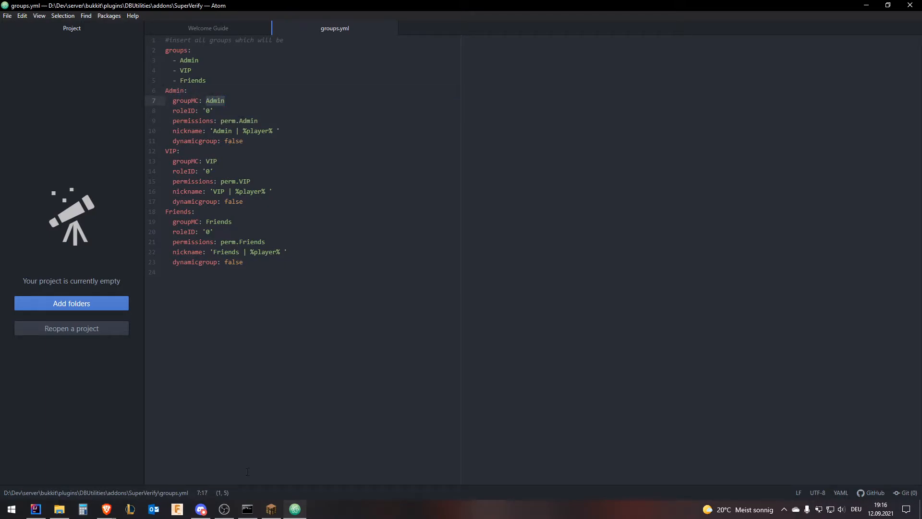
Switch to Minecraft and look through the LuckPerms groups suggested for the /lp group command
key("alt+Tab")
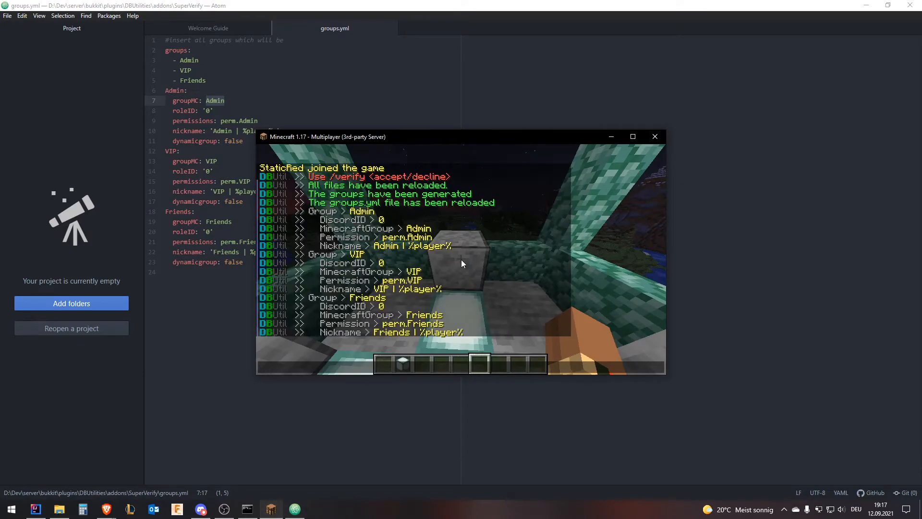
type("/lp ")
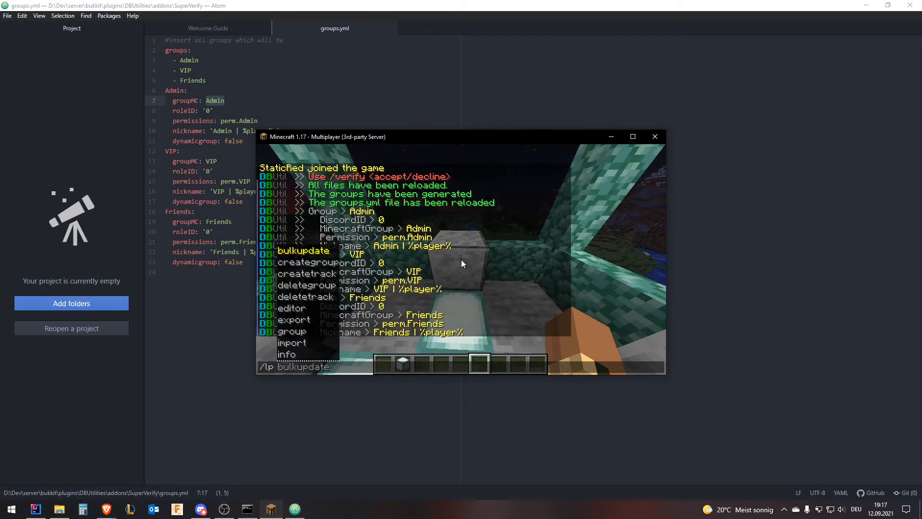
type("group l")
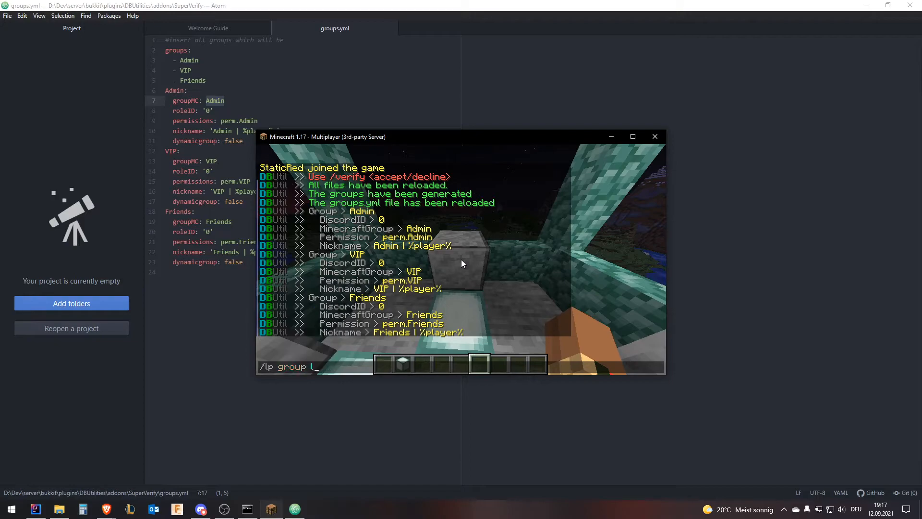
key("Down")
key("Down")
key("Up")
key("Up")
key("Down")
key("Down")
key("Down")
key("Down")
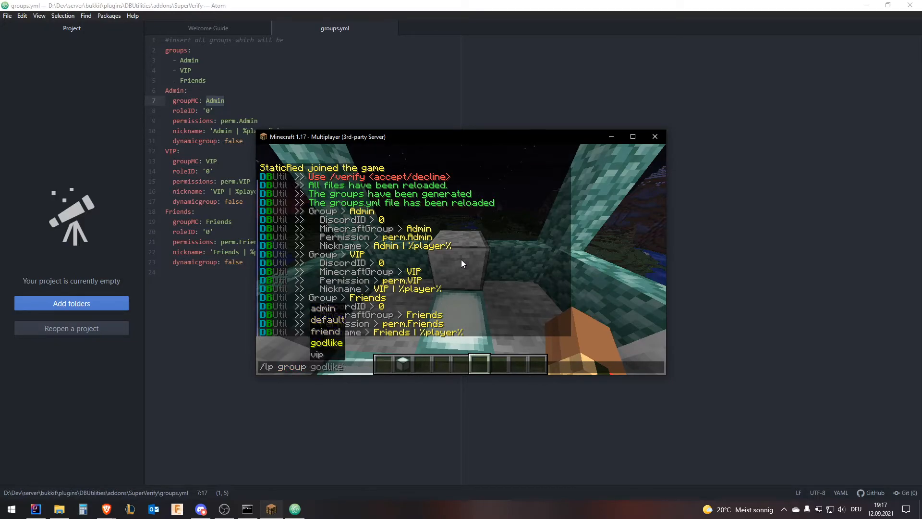
Copy the testAdmin role's ID from Discord and paste it as the Admin group's roleID in groups.yml
key("alt+Tab")
left_click(210, 101)
double_click(215, 101)
double_click(207, 111)
left_click(201, 509)
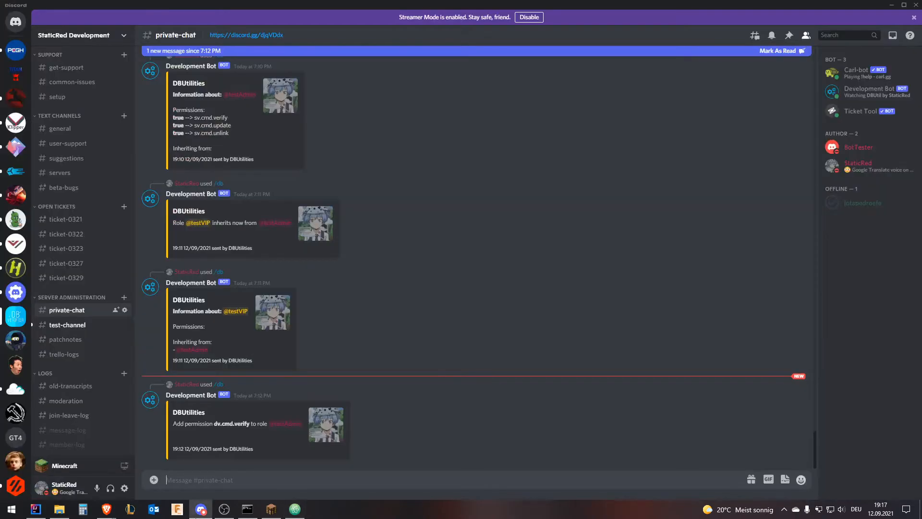
left_click(858, 148)
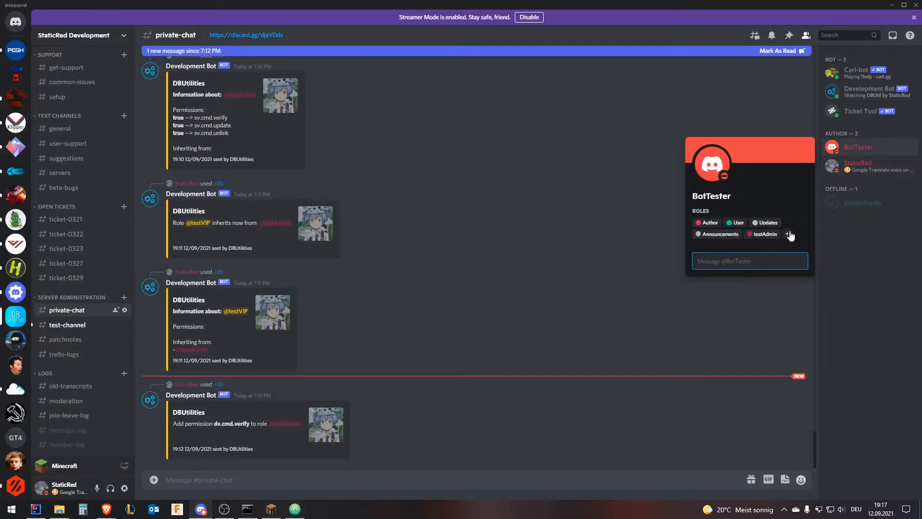
right_click(767, 233)
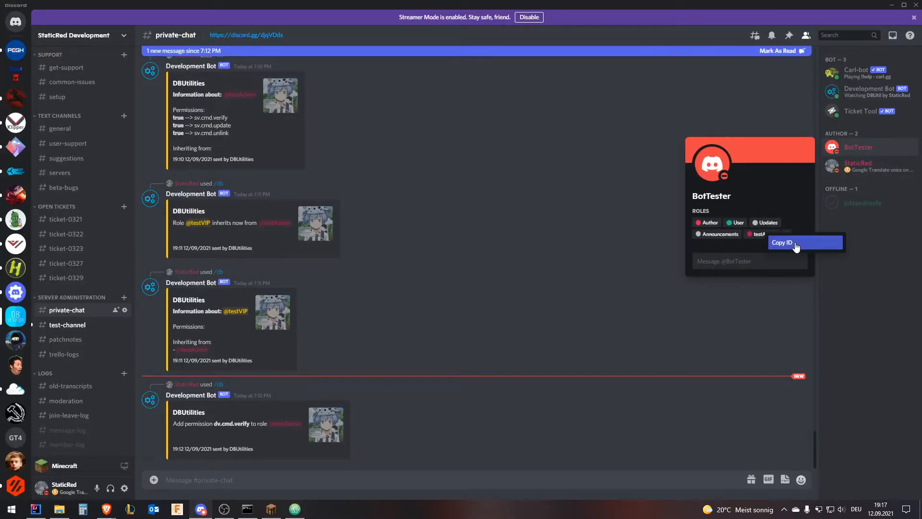
left_click(795, 243)
key("alt+Tab")
key("ctrl+v")
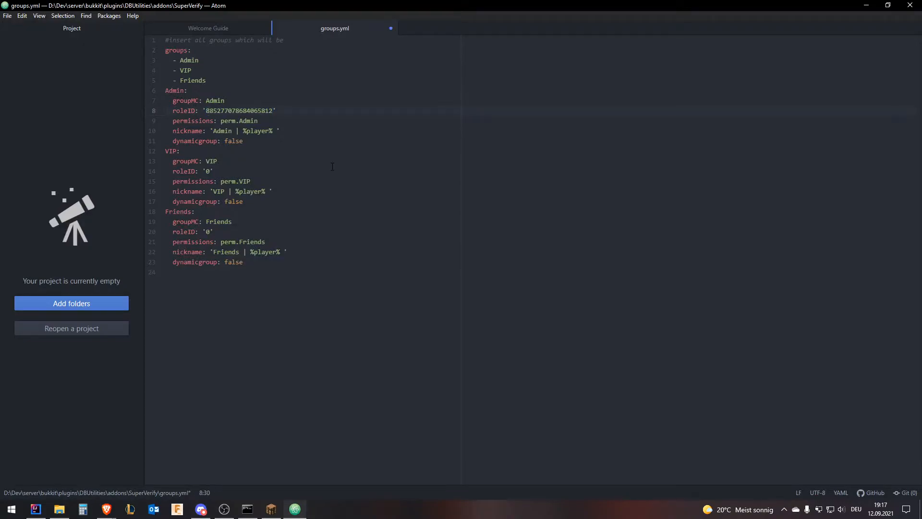
Examine the Admin group's permissions, nickname with its %player% placeholder, and dynamicgroup setting
left_click_drag(259, 121, 277, 130)
left_click(214, 100)
left_click(260, 122)
left_click(277, 131)
left_click_drag(213, 131, 277, 132)
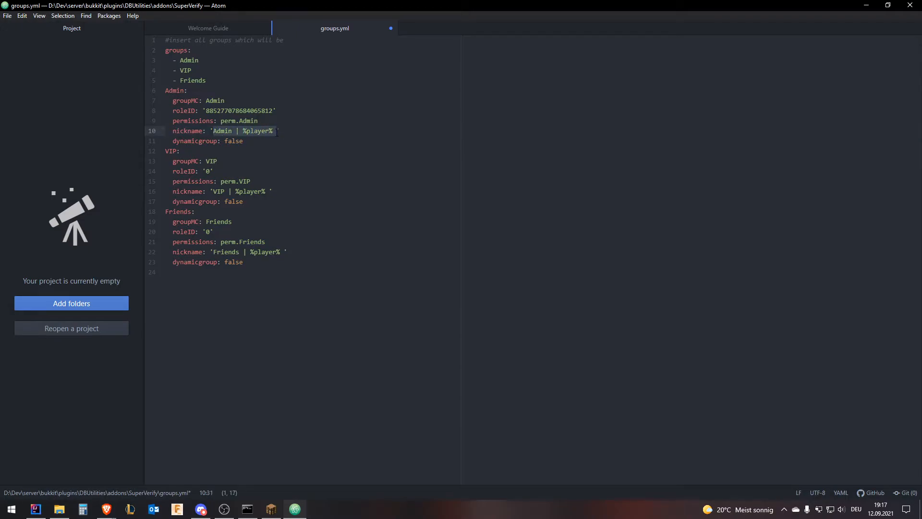
left_click(262, 135)
double_click(259, 132)
left_click_drag(243, 131, 273, 130)
double_click(234, 141)
left_click(234, 142)
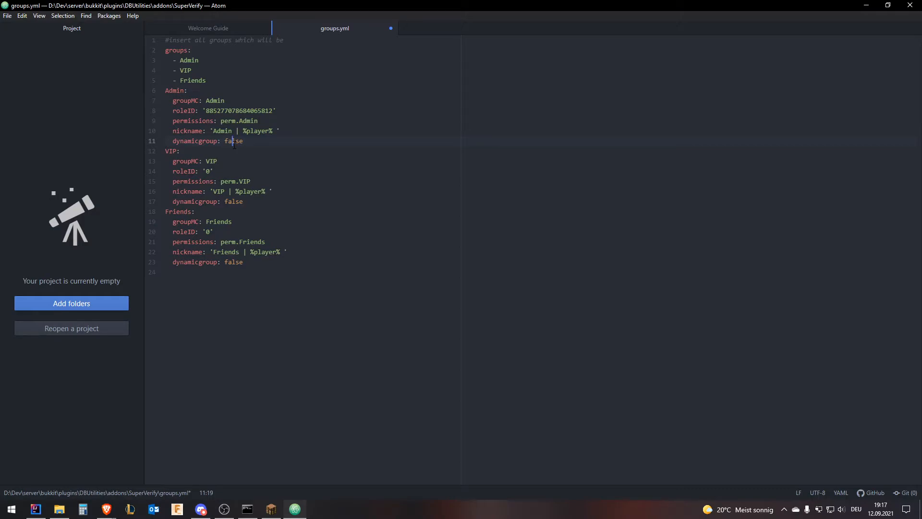
Compare the Admin and VIP section headings with the entries in the groups list and review the Admin block
left_click(165, 91)
left_click(166, 90)
left_click_drag(166, 90, 188, 91)
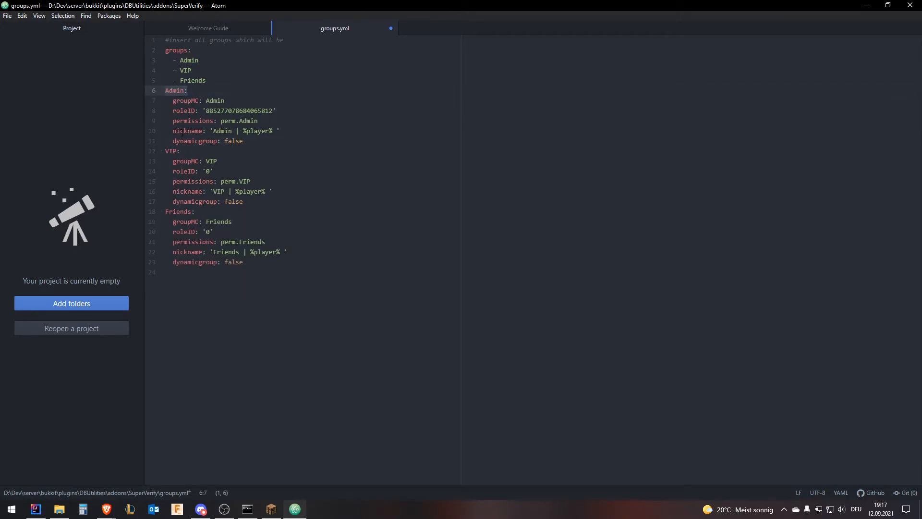
left_click_drag(166, 152, 187, 151)
left_click(189, 152)
left_click(190, 151)
left_click_drag(185, 91, 204, 91)
left_click_drag(225, 142, 246, 143)
left_click(248, 152)
left_click(187, 60)
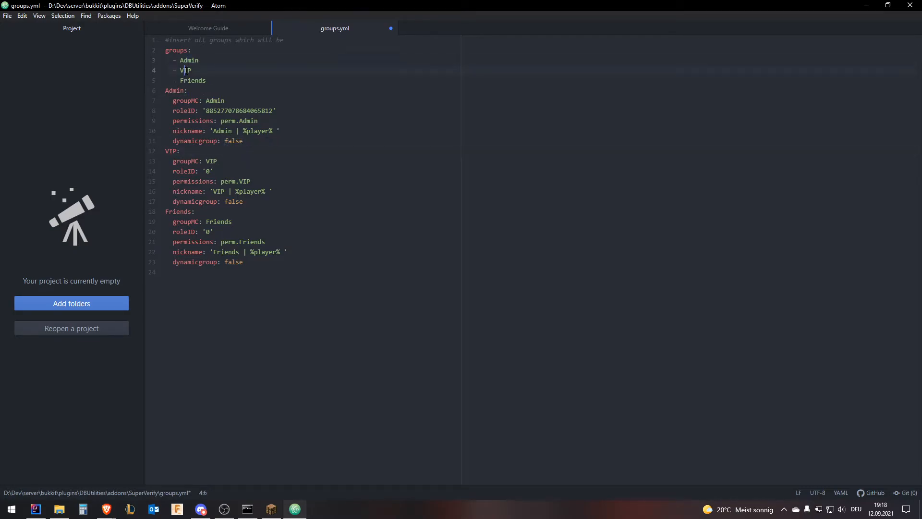
left_click_drag(169, 61, 199, 61)
left_click_drag(166, 91, 244, 141)
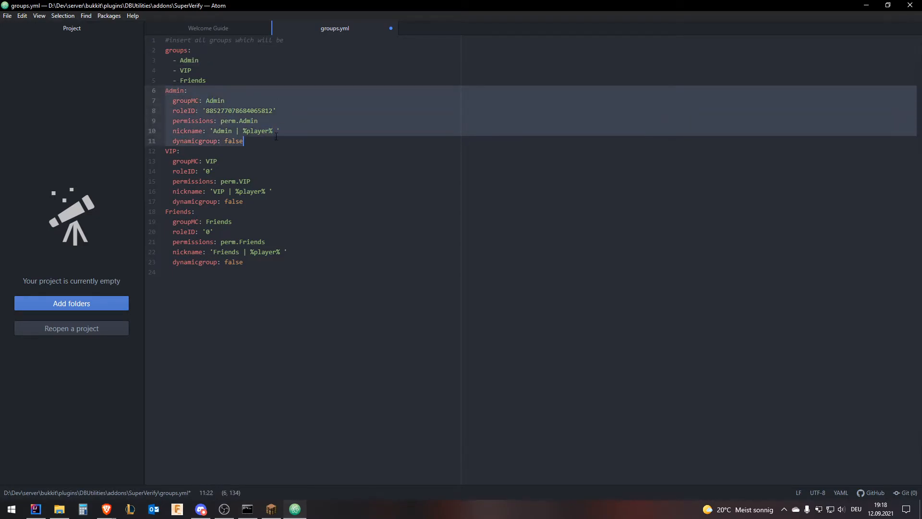
left_click(269, 141)
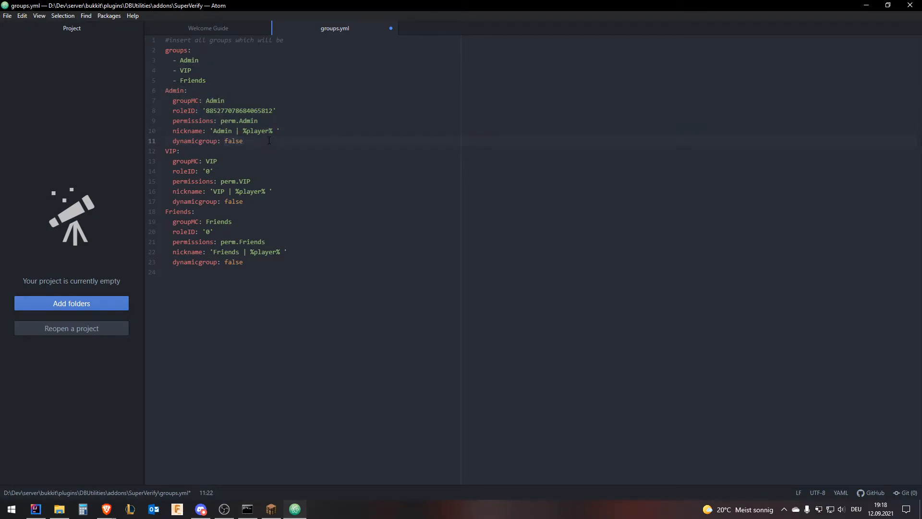
Set the Friends group's dynamicgroup to true, save groups.yml and close Atom
left_click(228, 152)
left_click_drag(244, 263, 121, 212)
double_click(234, 263)
left_click(233, 212)
left_click(234, 202)
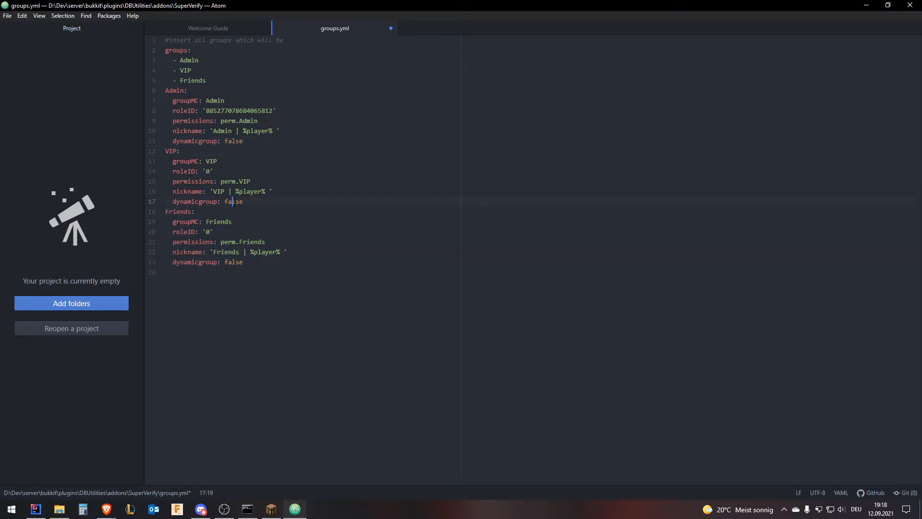
double_click(233, 203)
left_click(255, 205)
double_click(234, 203)
double_click(236, 261)
type("true")
left_click(910, 5)
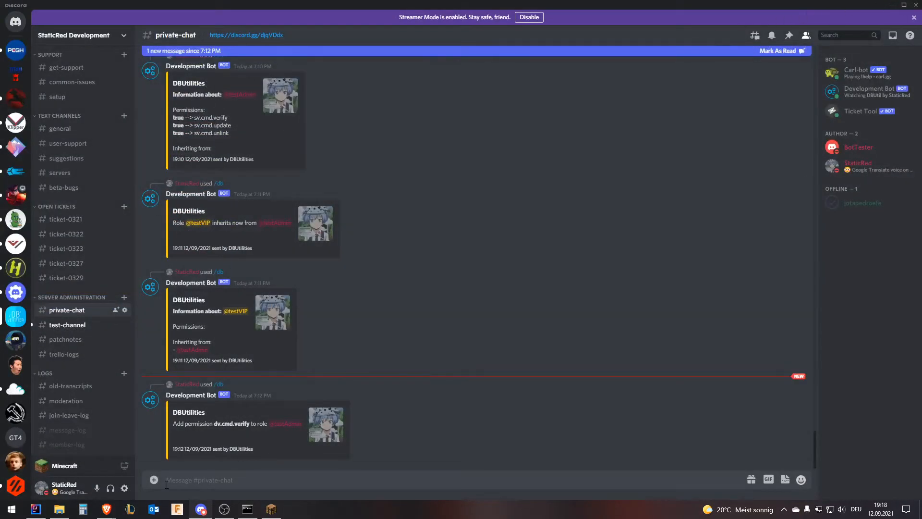
Open messages.yml from the SuperVerify folder, read through its Discord and Minecraft message texts and close it
left_click(59, 509)
left_click(173, 83)
double_click(172, 83)
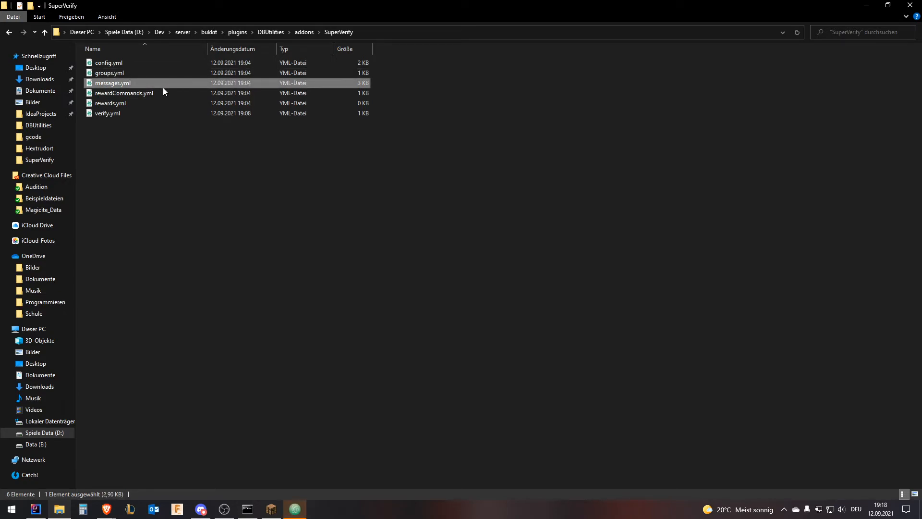
scroll(534, 315, "down", 5)
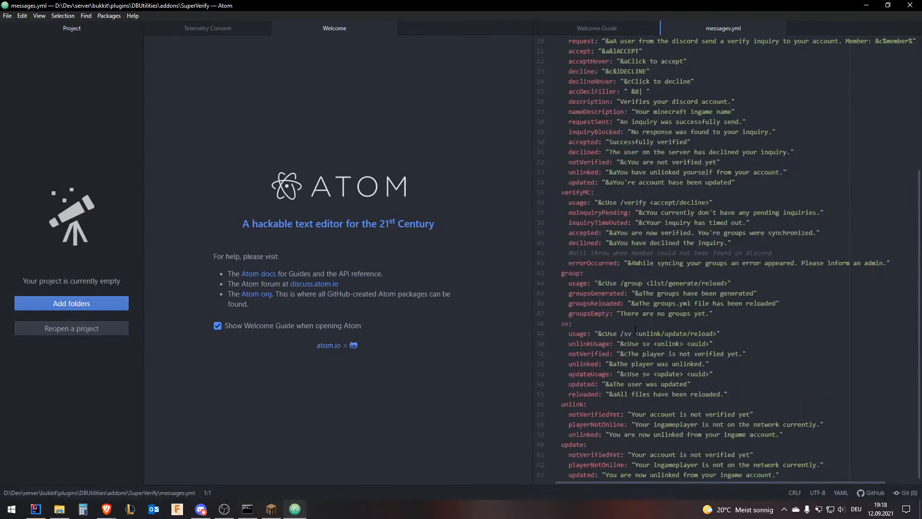
left_click_drag(533, 315, 145, 315)
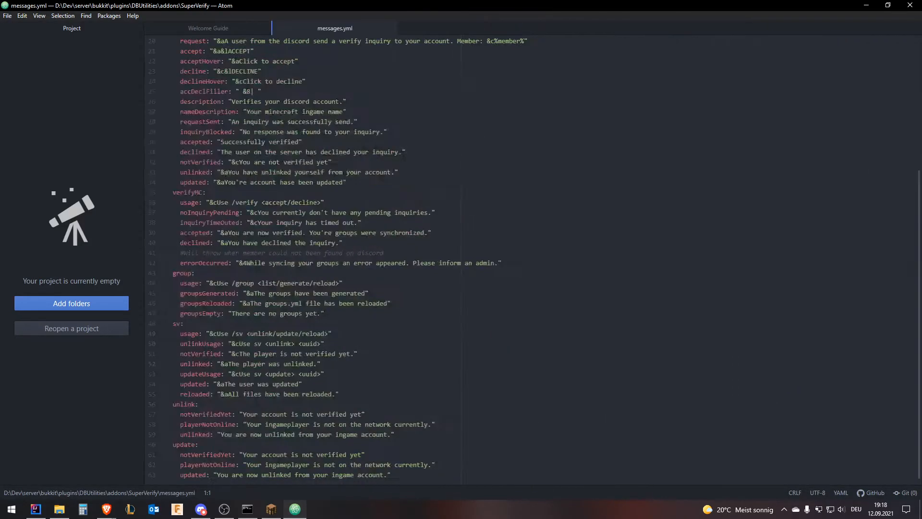
scroll(305, 326, "up", 4)
scroll(305, 326, "down", 4)
scroll(305, 325, "up", 4)
scroll(305, 325, "down", 3)
scroll(305, 326, "up", 3)
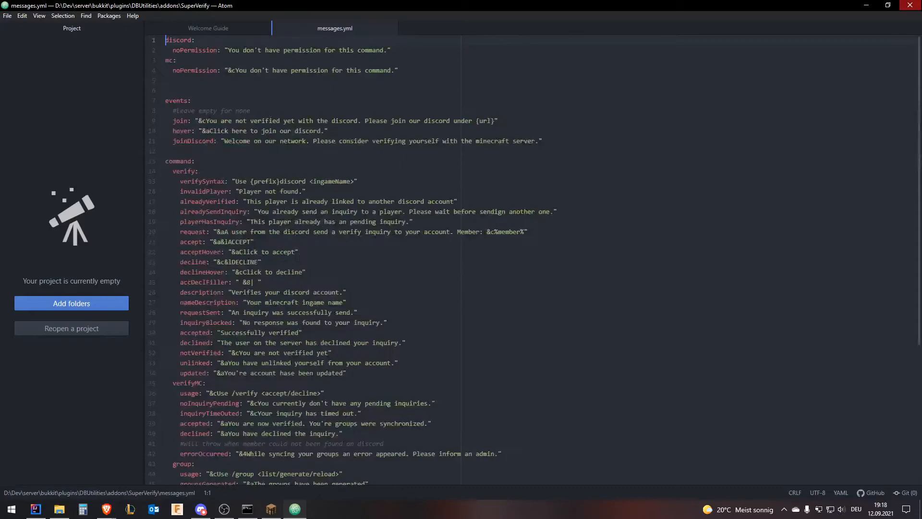
left_click(910, 5)
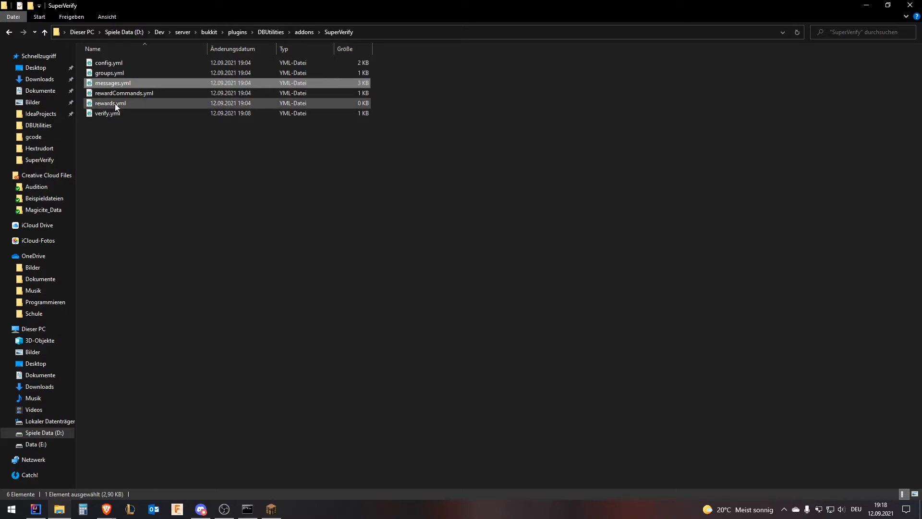
Open rewardCommands.yml in Atom and replace the empty verify commands list with the entry "say verified"
left_click(128, 96)
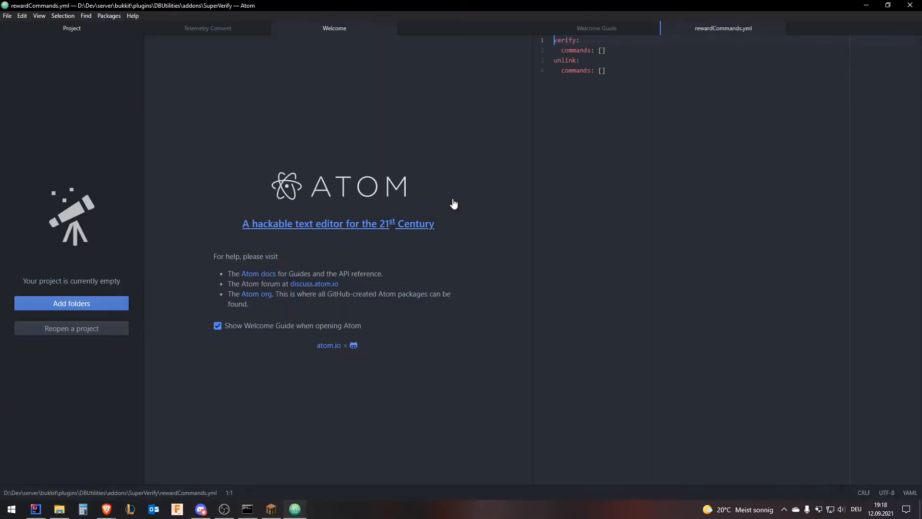
left_click_drag(606, 50, 599, 50)
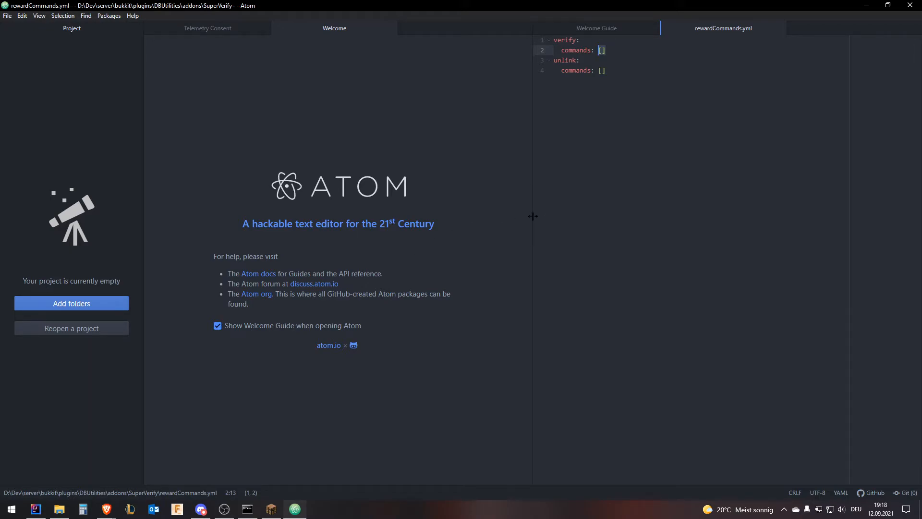
left_click_drag(533, 216, 146, 252)
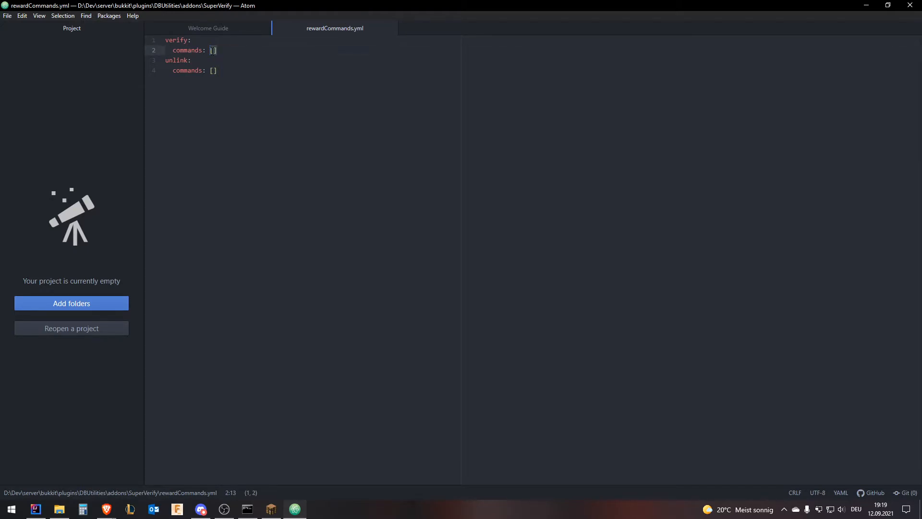
key("BackSpace")
key("Return")
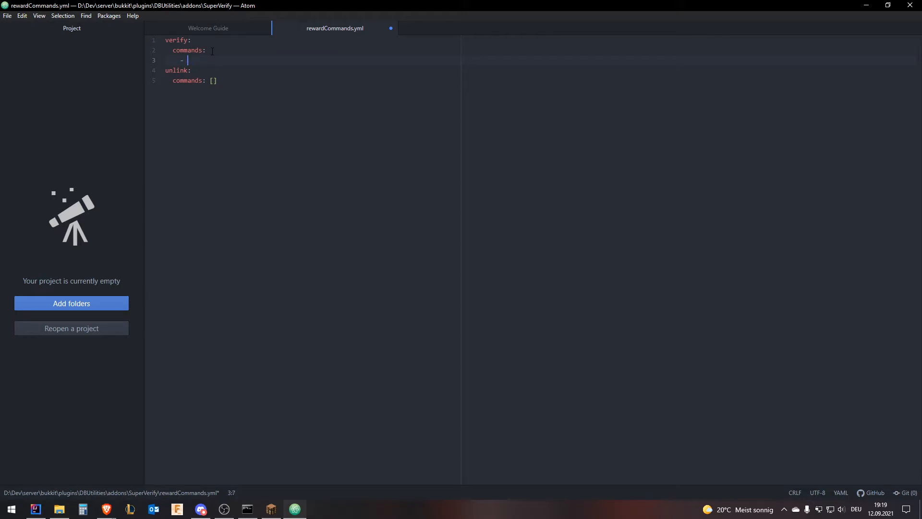
type("- \"say verified")
Replace the empty unlink commands list with the entry "say unlinked", save rewardCommands.yml and close Atom
left_click_drag(222, 80, 207, 80)
key("BackSpace")
type("nli")
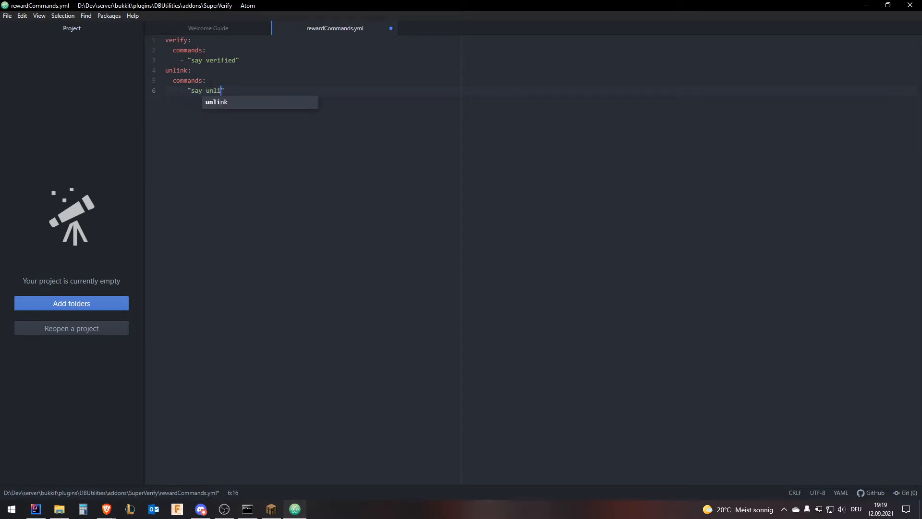
type("nked")
left_click(910, 5)
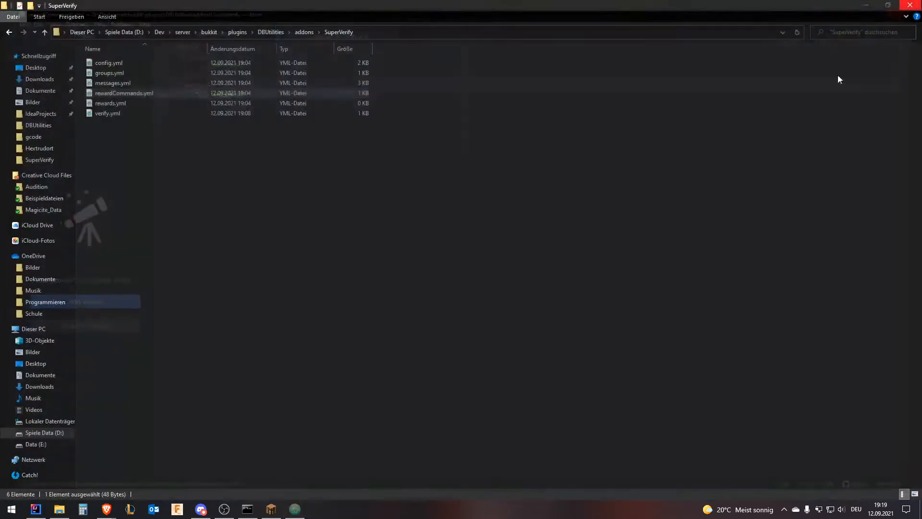
Switch to Minecraft, reload the groups file with /group reload and list the groups with /group list
left_click(273, 508)
key("Escape")
key("t")
key("Up")
key("Up")
key("Return")
key("s")
key("t")
key("Up")
key("Up")
key("Return")
key("s")
key("t")
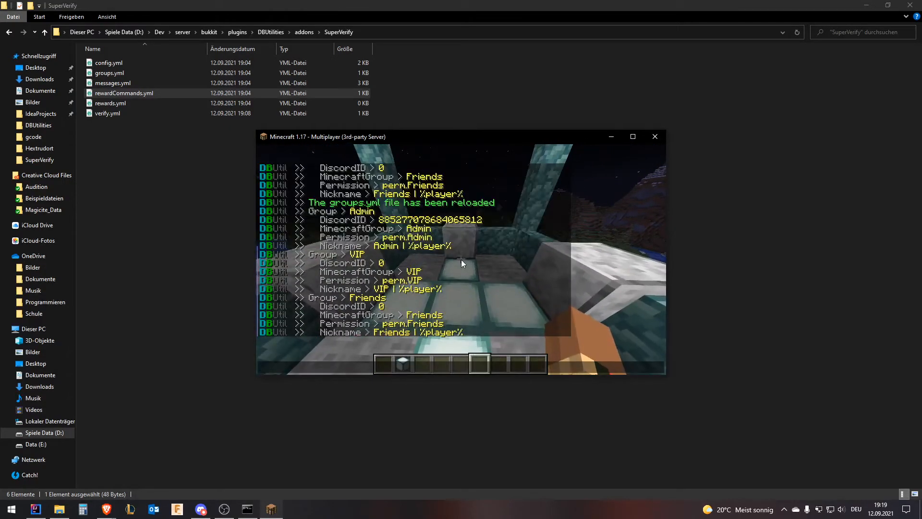
Reopen groups.yml from the SuperVerify folder and assign the testVIP role to the BotTester member in Discord
key("alt+Tab")
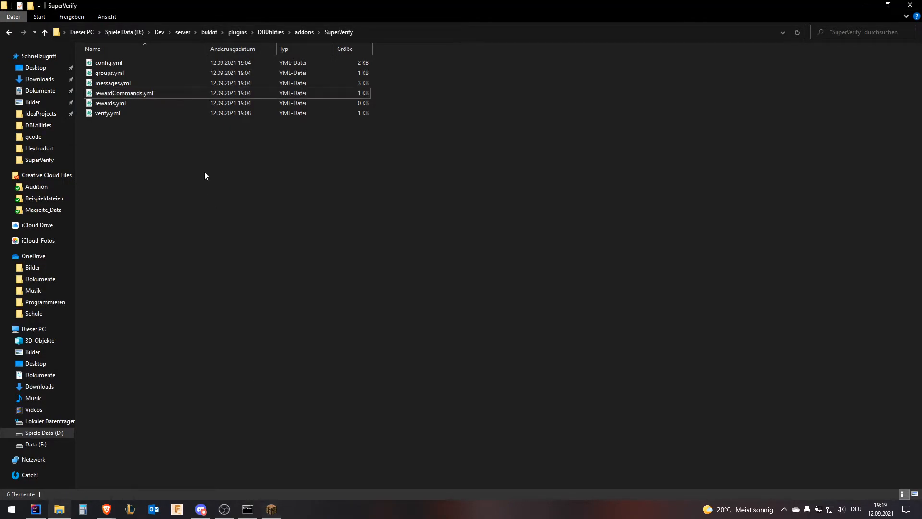
double_click(145, 76)
left_click(201, 509)
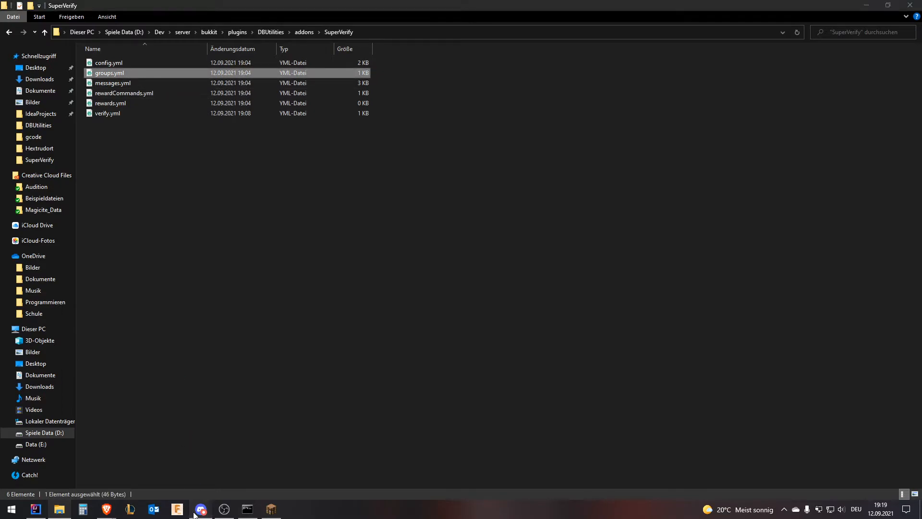
left_click(859, 148)
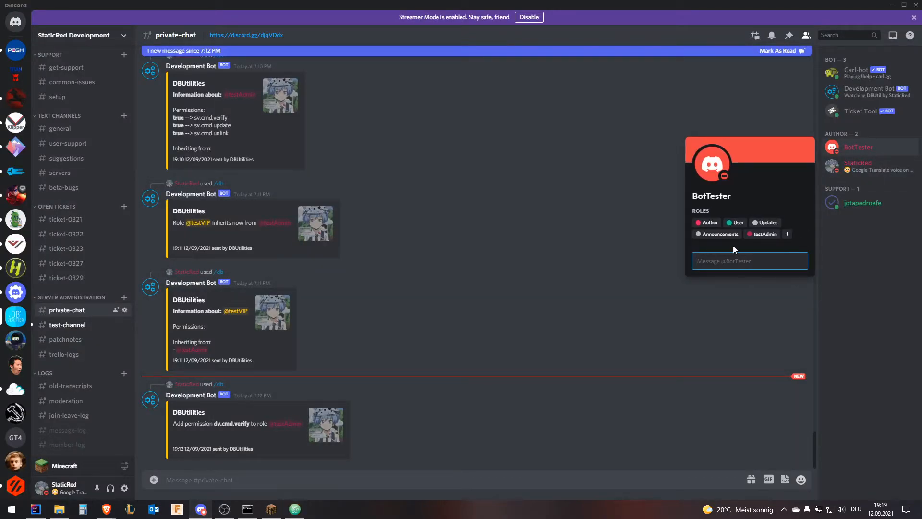
left_click(787, 234)
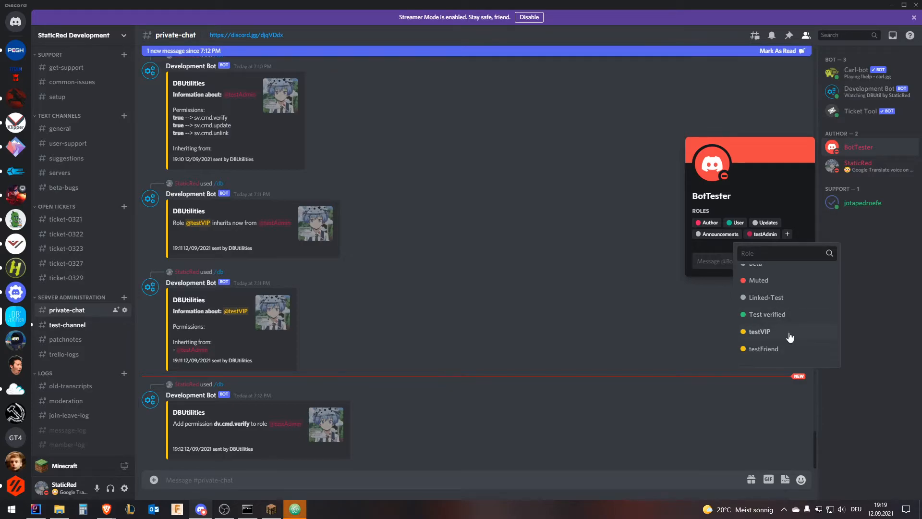
left_click(769, 334)
Copy the testVIP role's ID into the VIP group's roleID in groups.yml and return to Discord
right_click(709, 248)
left_click(730, 259)
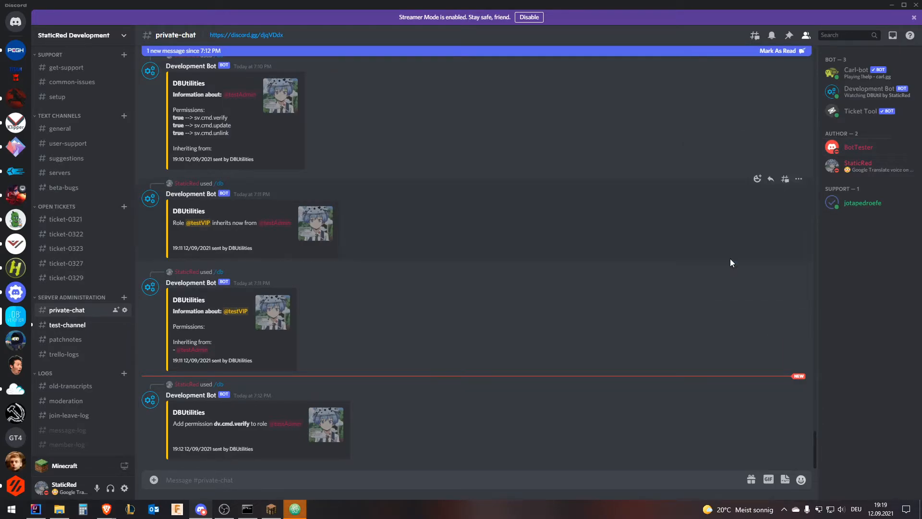
key("alt+Tab")
key("Return")
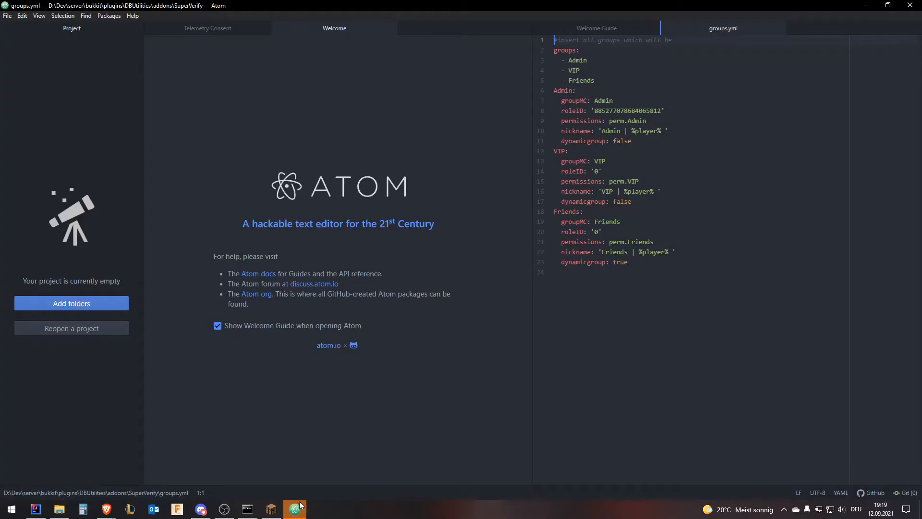
double_click(596, 171)
key("ctrl+v")
key("alt+Tab")
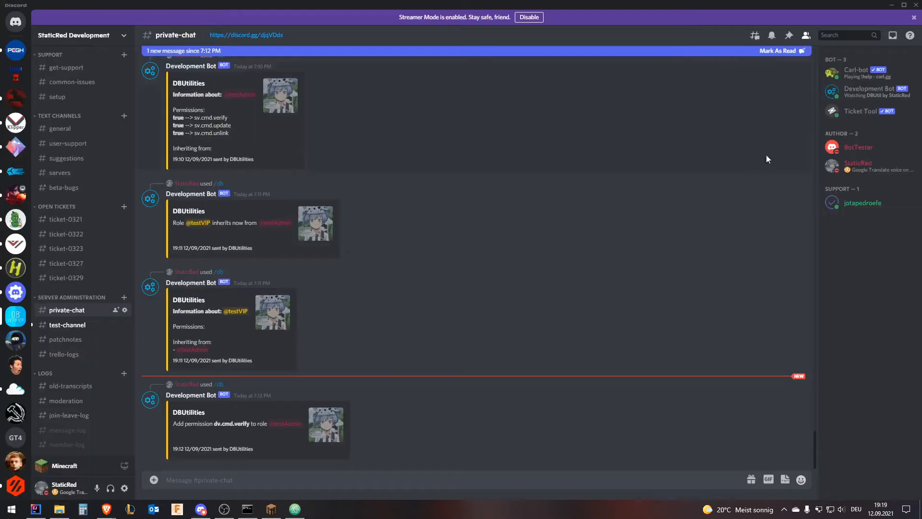
Copy the testFriend role's ID from BotTester's Discord profile into the Friends group's roleID in groups.yml, save it and close Atom
right_click(858, 150)
mouse_move(817, 292)
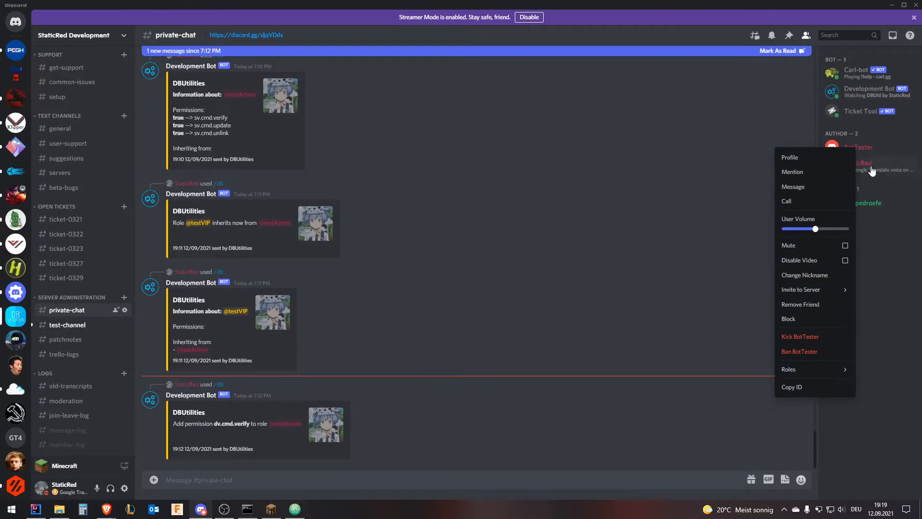
left_click(860, 148)
right_click(753, 243)
left_click(767, 253)
key("alt+Tab")
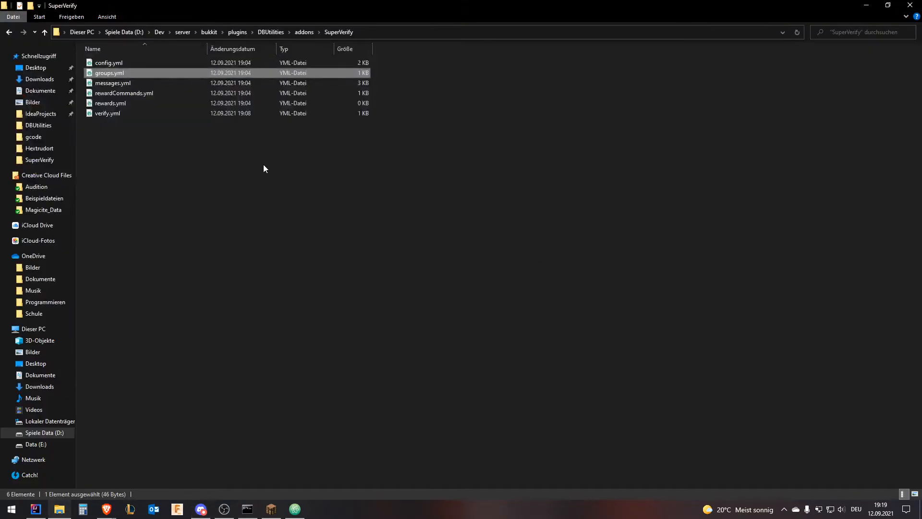
key("alt+Tab")
double_click(598, 233)
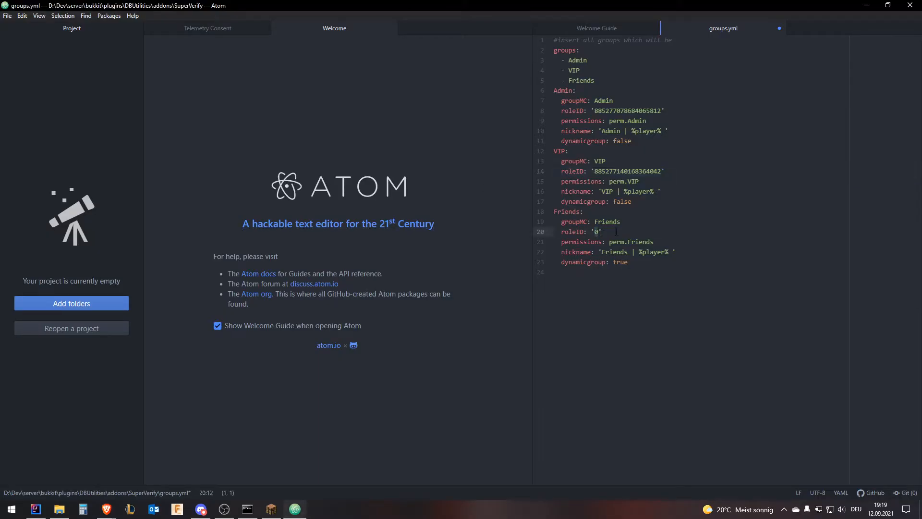
key("ctrl+v")
key("ctrl+s")
left_click(911, 5)
Switch to Minecraft, reload the groups file with /group reload, list the groups with /group list and maximize the game window
left_click(282, 513)
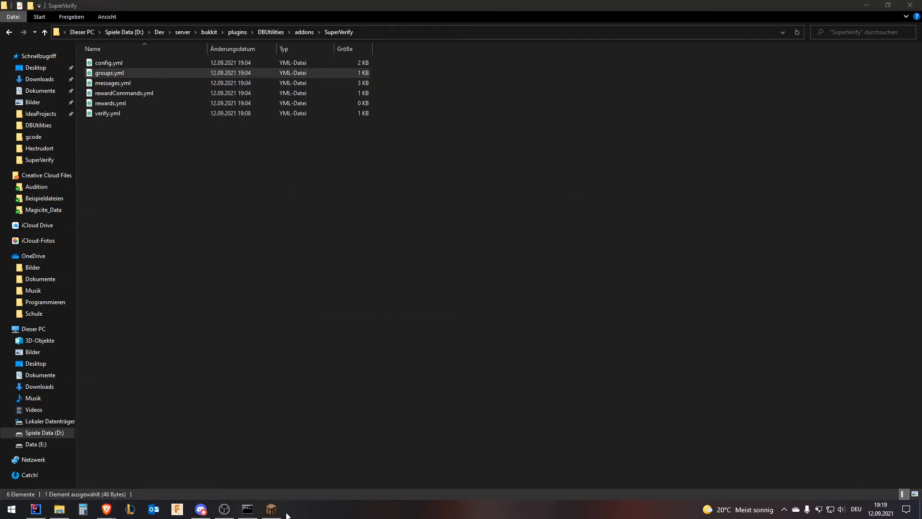
key("Escape")
key("t")
key("Up")
key("Up")
key("Up")
key("Return")
key("t")
key("Up")
key("Up")
key("Return")
key("t")
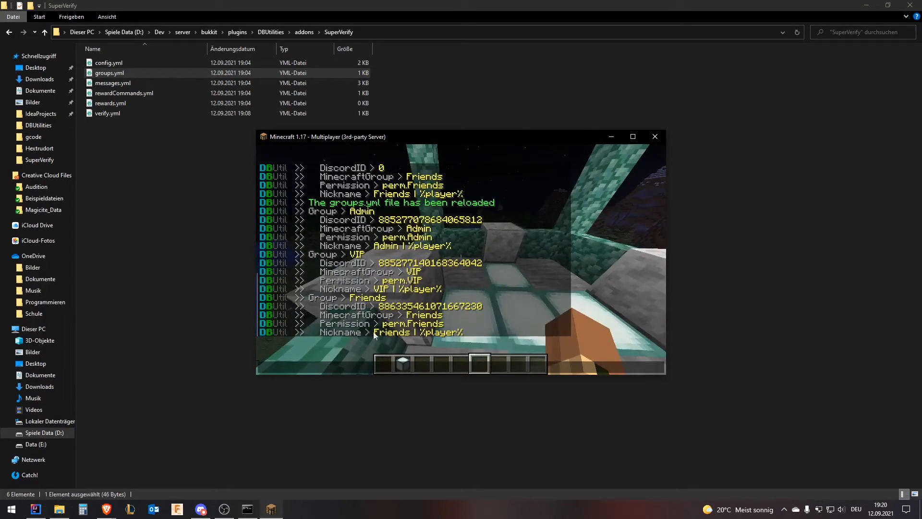
left_click(633, 136)
scroll(124, 341, "up", 3)
scroll(124, 341, "down", 3)
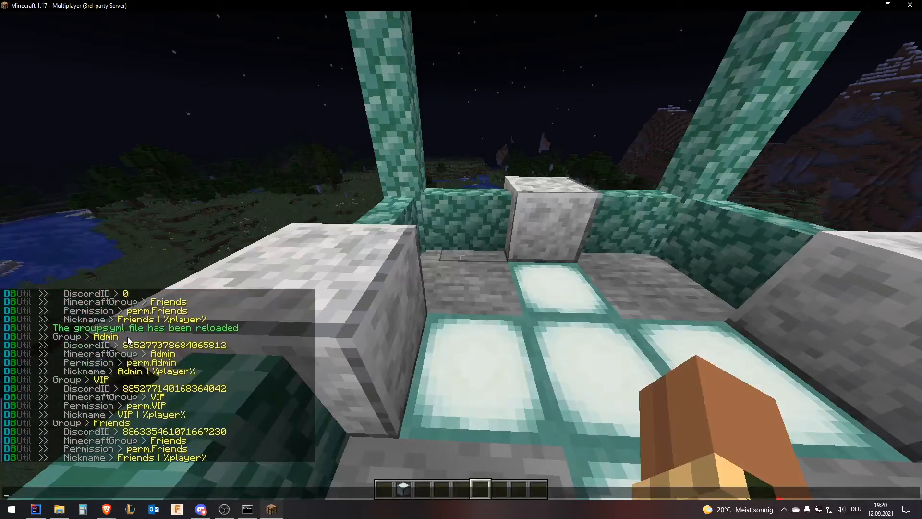
List the available DBUtilities commands with /dbu help
key("Escape")
type("t")
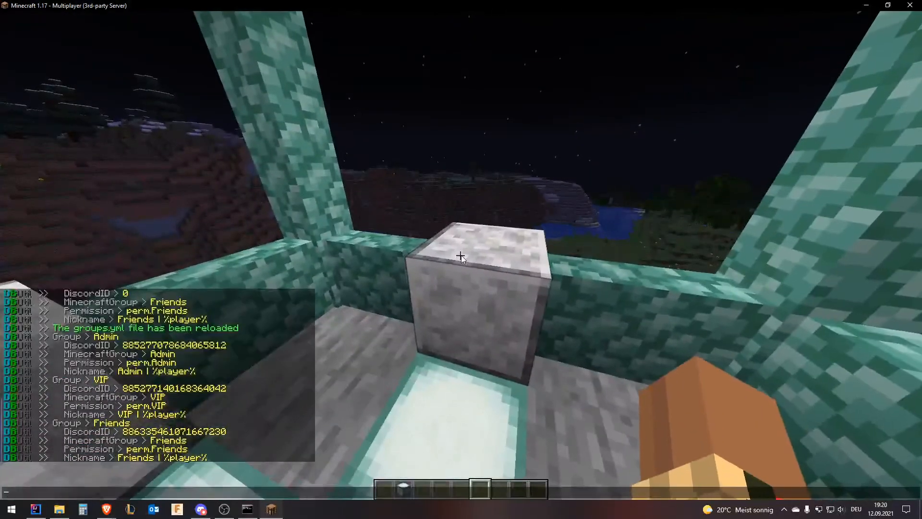
type("/du")
key("BackSpace")
type("bu help")
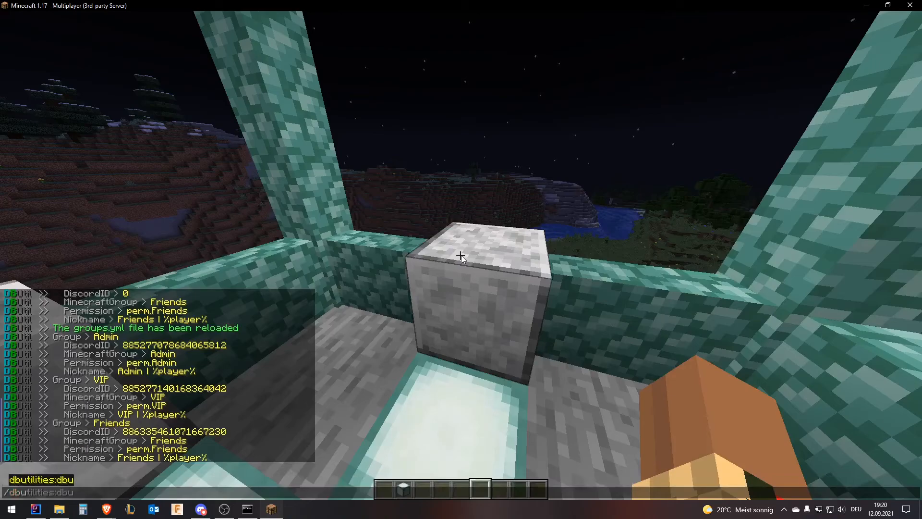
key("Return")
key("a")
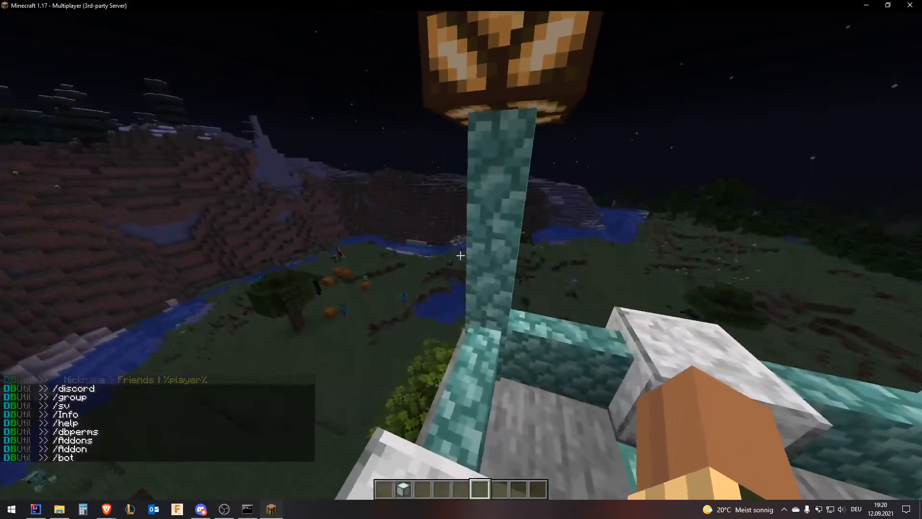
List the installed addons with /addons and query the SuperVerify addon's details with /addon superverify
key("t")
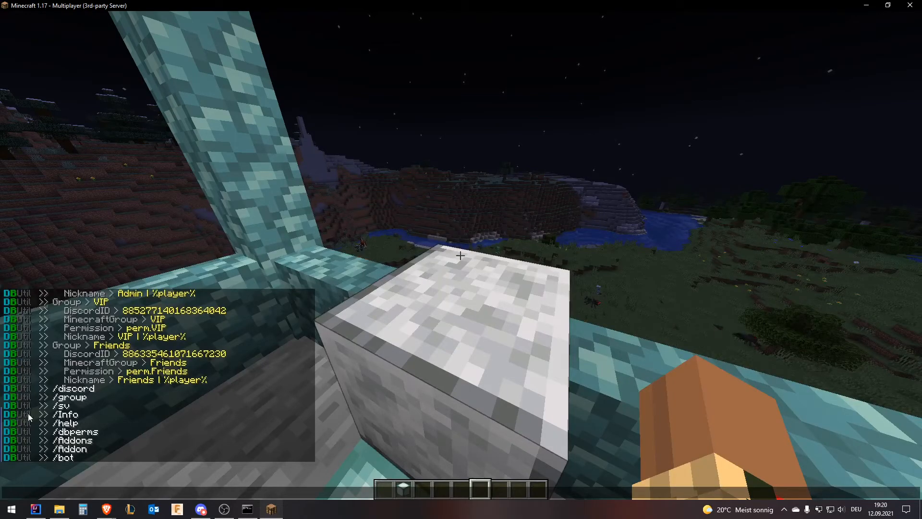
type("/sv")
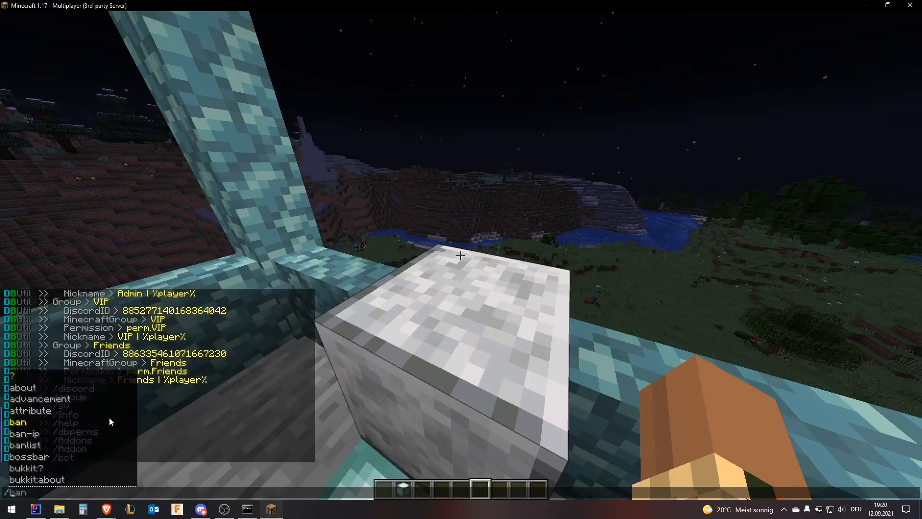
key("Return")
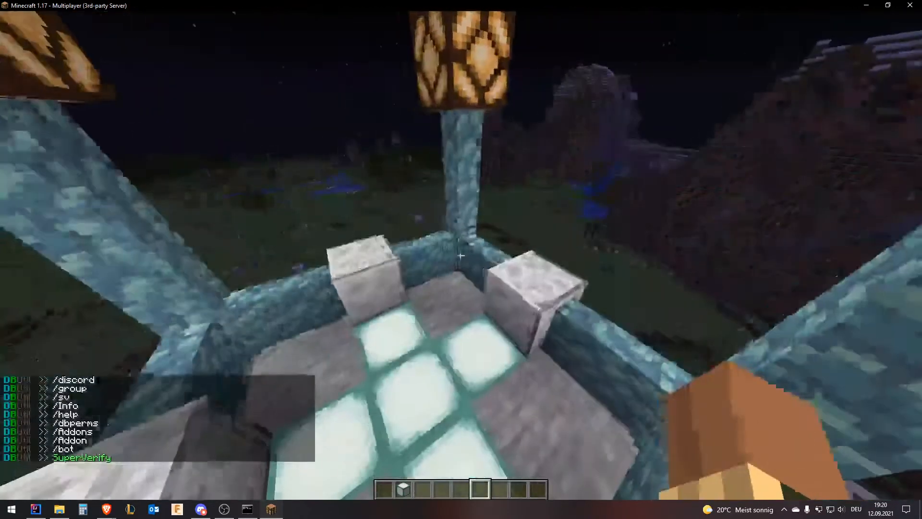
type("/addons")
key("BackSpace")
type("a")
key("BackSpace")
type("superverifz")
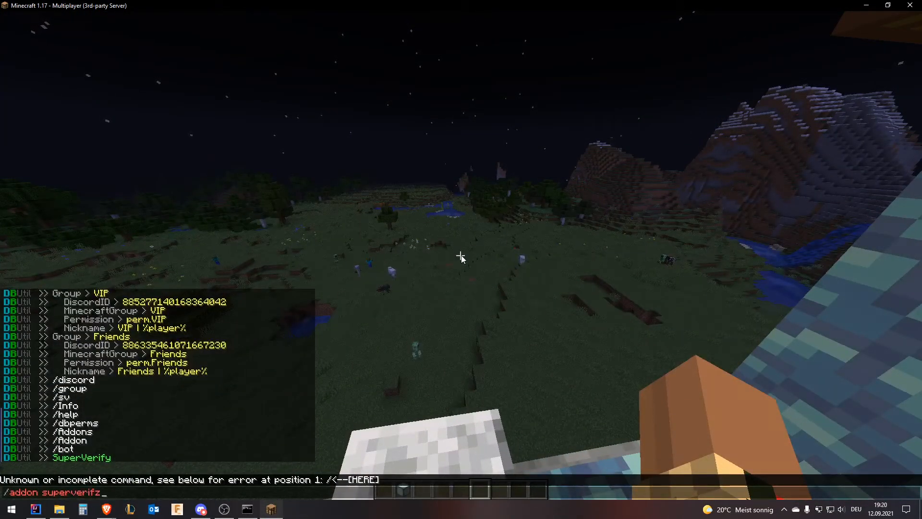
key("BackSpace")
type("y")
key("Return")
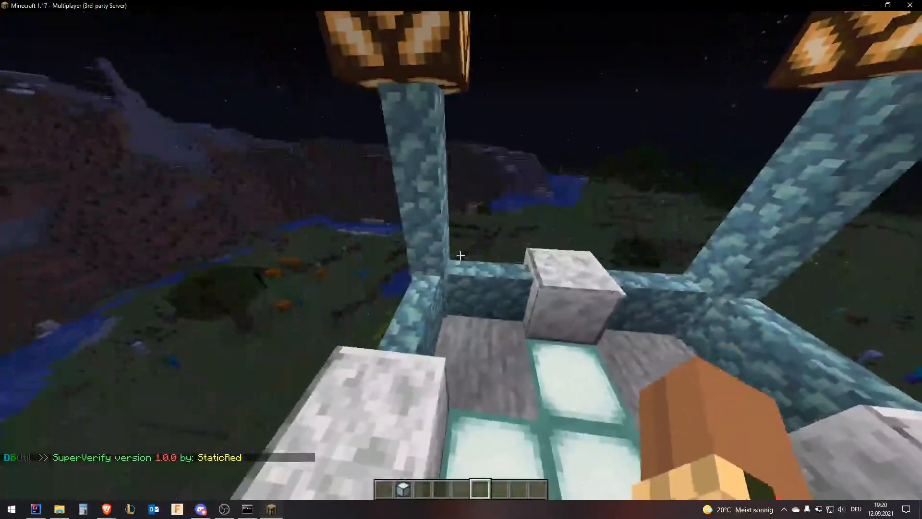
Show the bot command's usage with /bot and query the bot's start time with /bot info
key("t")
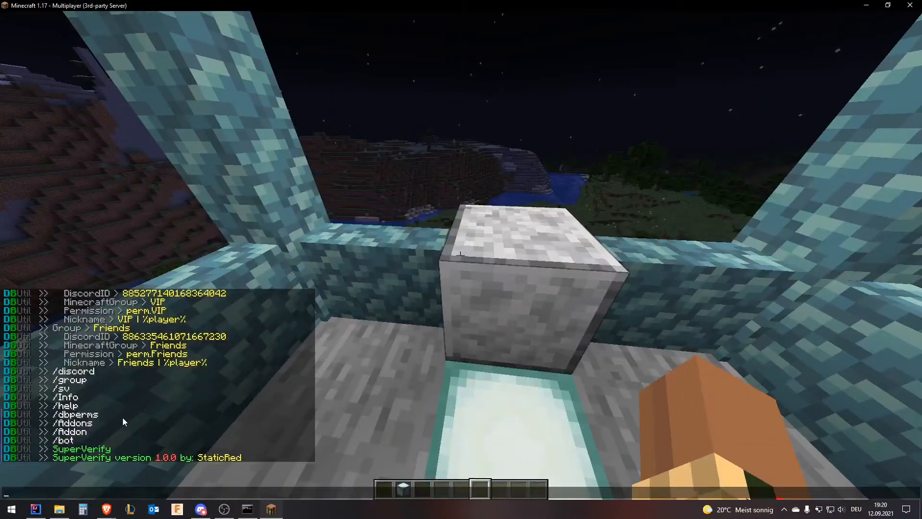
type("/bot")
key("Return")
key("t")
key("Up")
type("info")
key("Return")
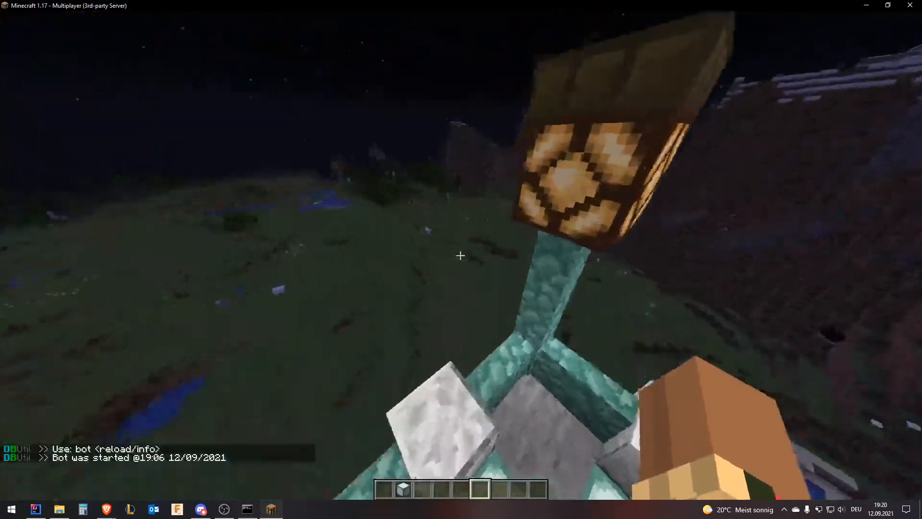
key("w")
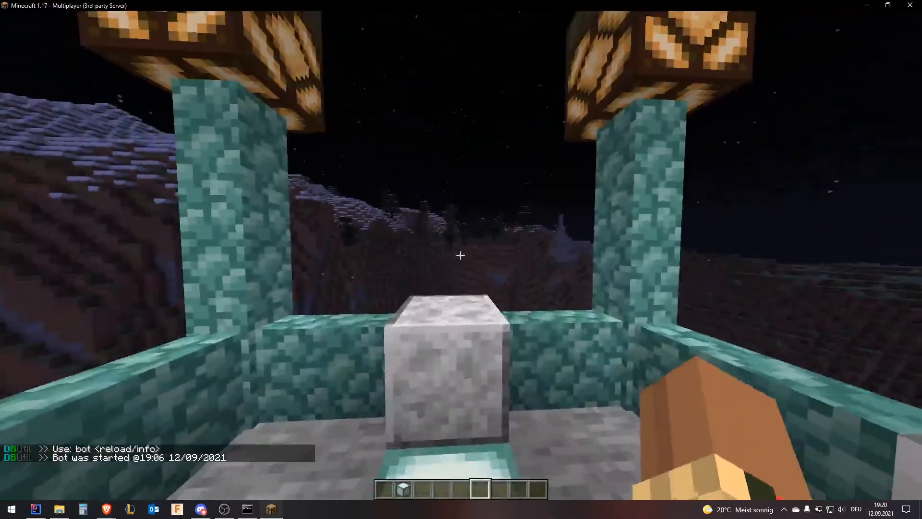
Switch to BotTester's Discord session in Brave and run /verify in test-channel with the player's Minecraft name
key("e")
left_click(201, 509)
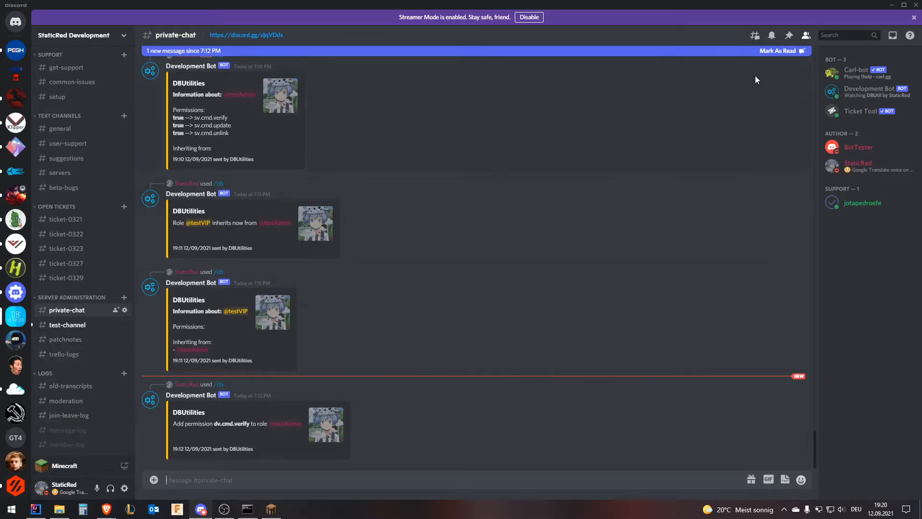
left_click(891, 5)
mouse_move(107, 509)
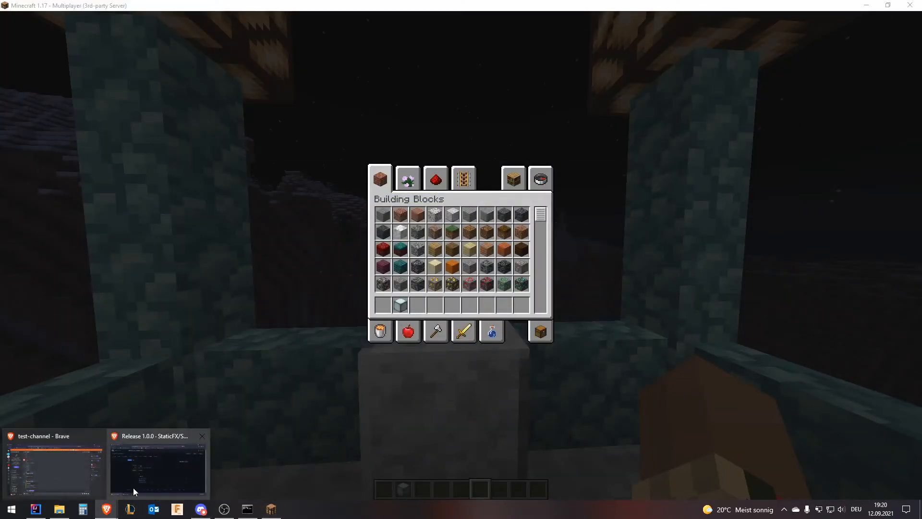
left_click(91, 469)
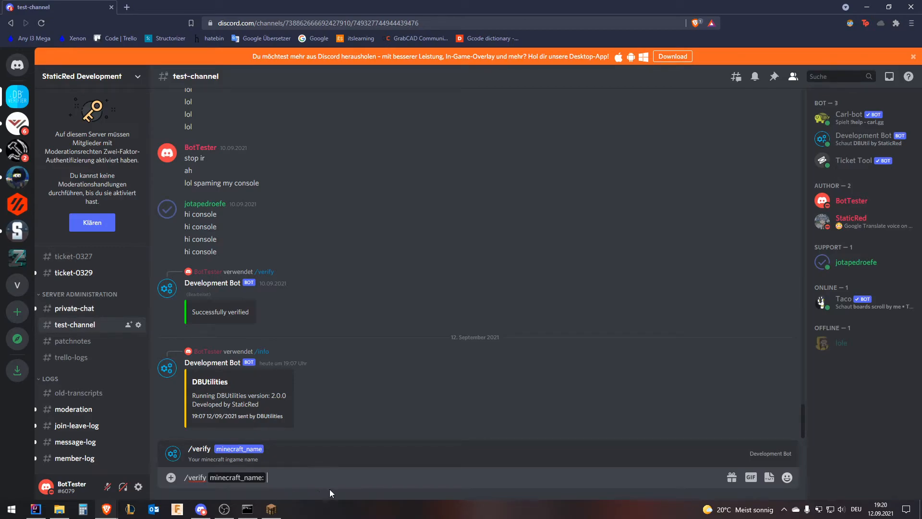
type("taticRed")
key("Return")
left_click_drag(193, 431, 280, 431)
Return to Minecraft and accept BotTester's verification request in the chat
left_click(272, 510)
key("e")
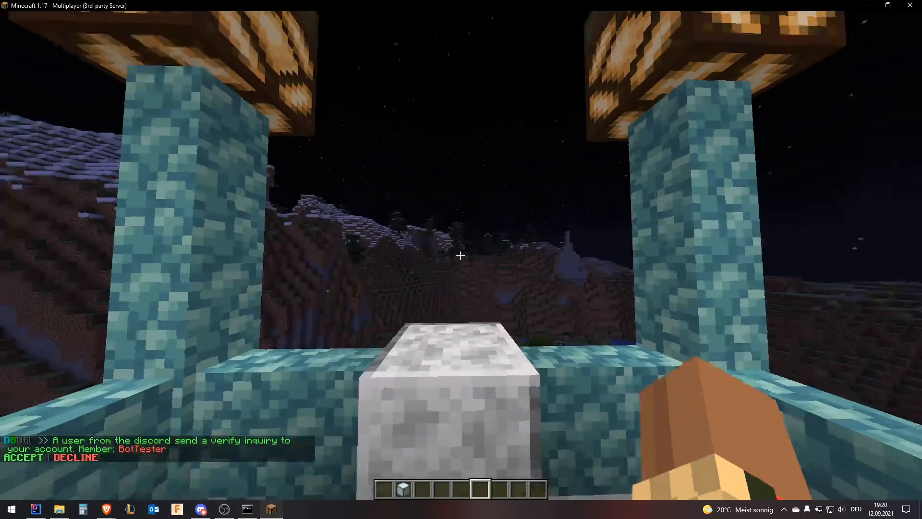
key("t")
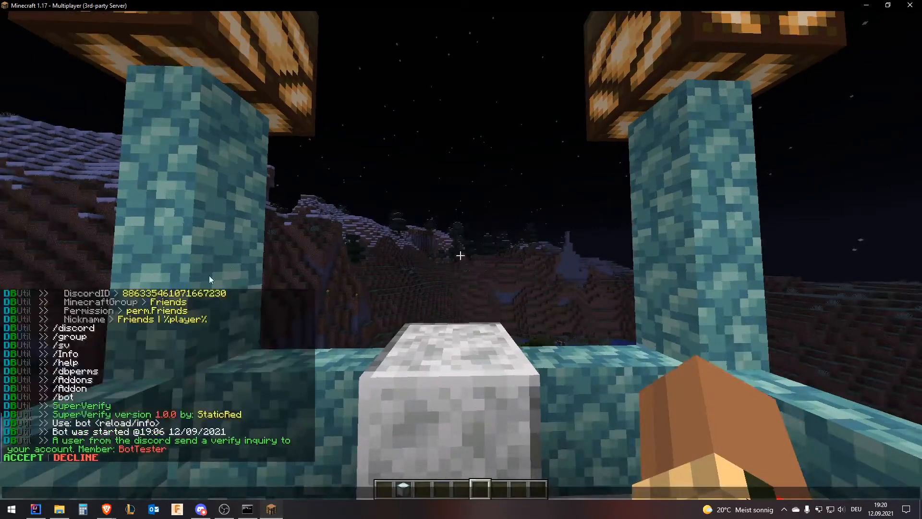
left_click(26, 457)
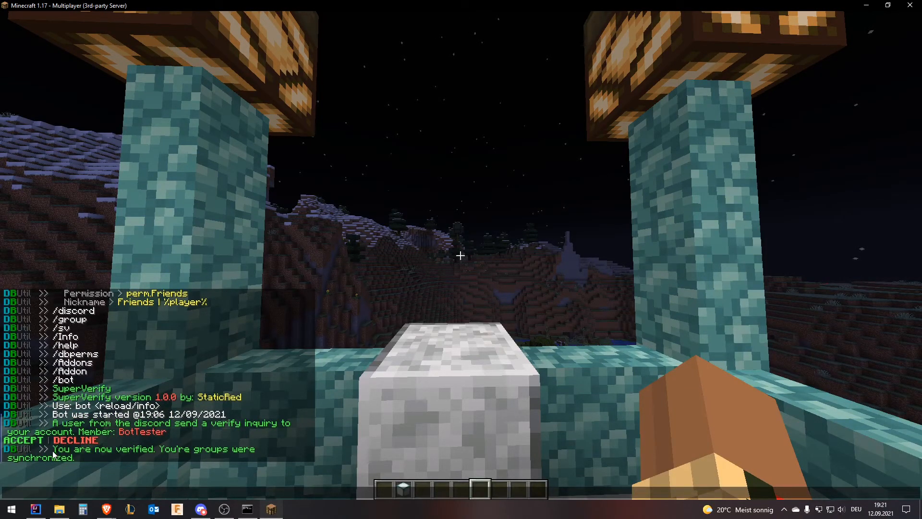
Examine BotTester's roles on its Discord profile and the role synchronization entries in the server console log
key("alt+Tab")
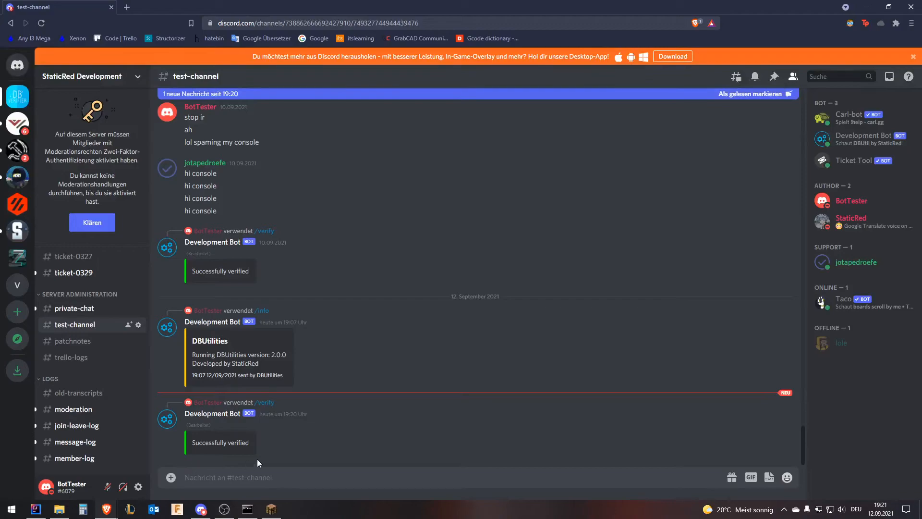
left_click(884, 202)
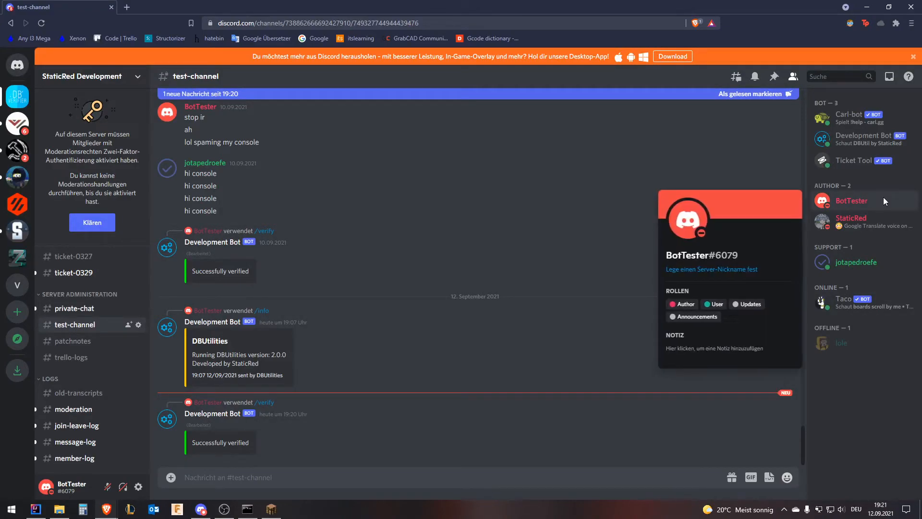
left_click(315, 471)
key("alt+Tab")
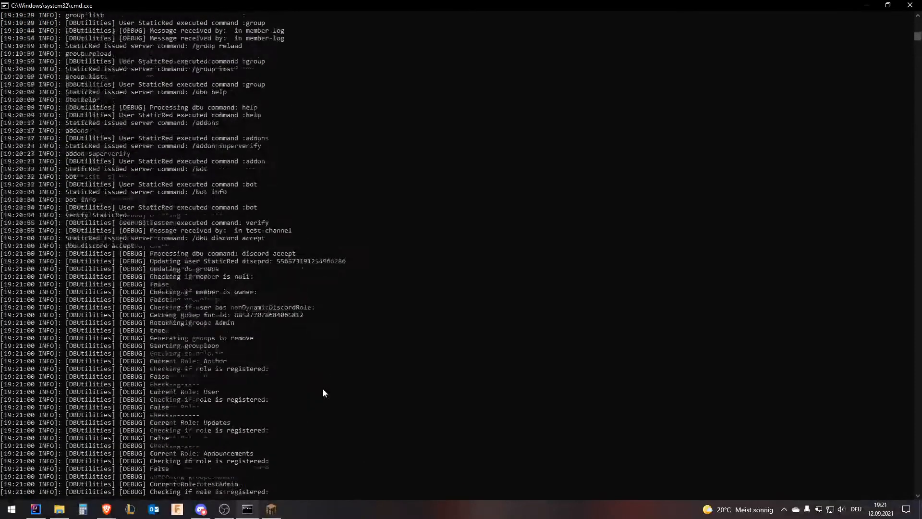
type("lp user")
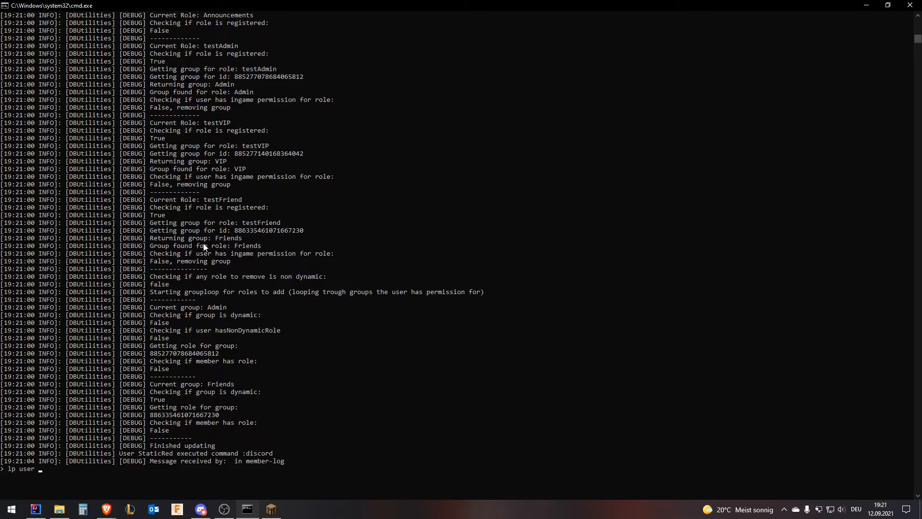
scroll(258, 298, "up", 8)
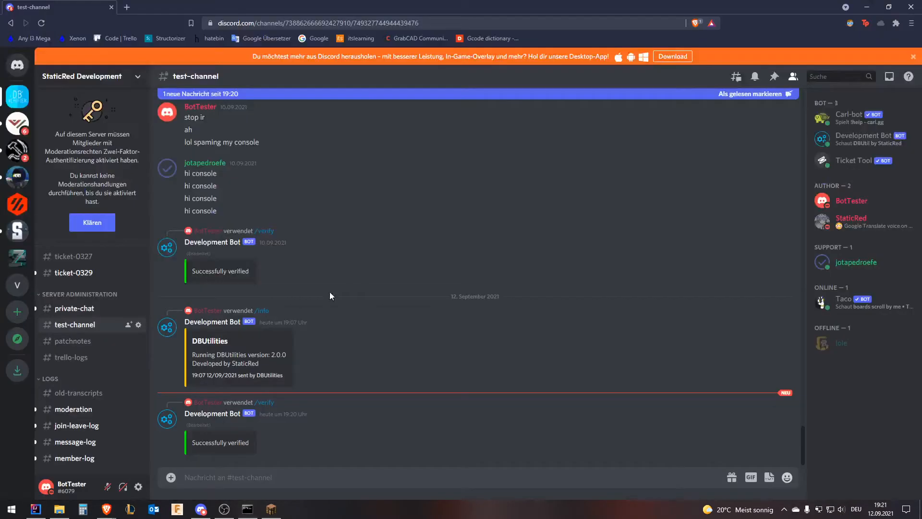
key("alt+Tab")
left_click(857, 202)
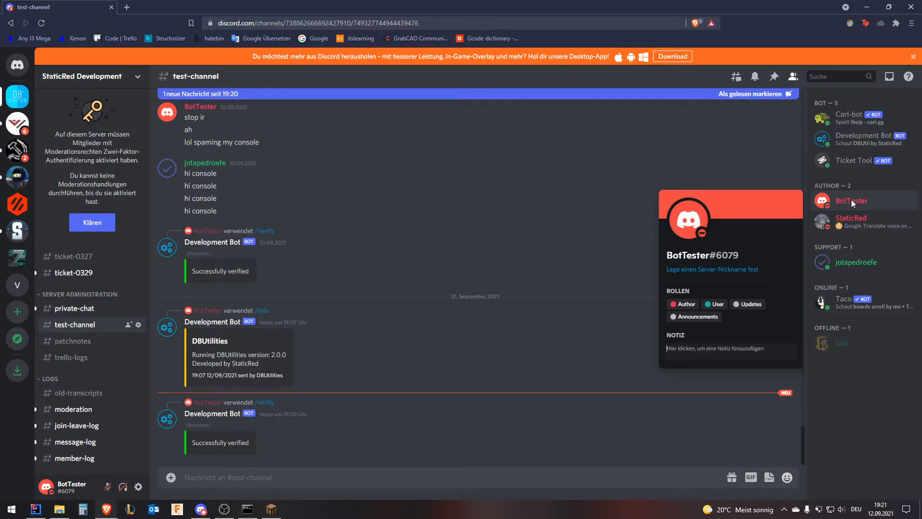
Switch to Minecraft and list the player's LuckPerms parent groups with the /lp user parent info command
key("alt+Tab")
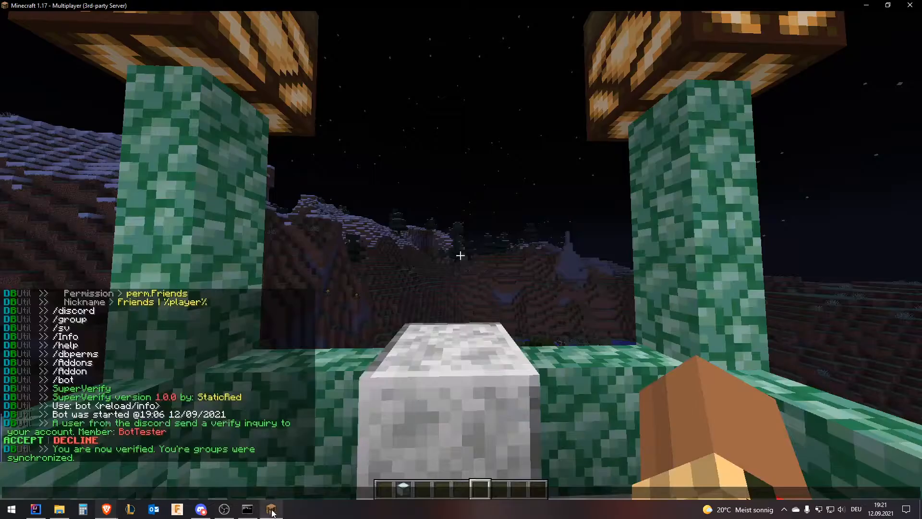
key("Escape")
type("t/lp group")
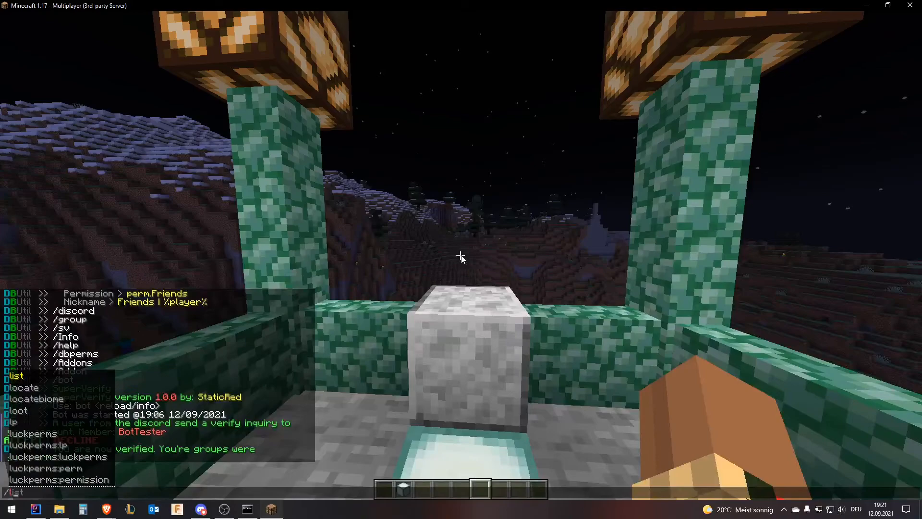
key("BackSpace")
key("BackSpace")
key("BackSpace")
key("BackSpace")
key("BackSpace")
type("user p")
type("a")
key("Tab")
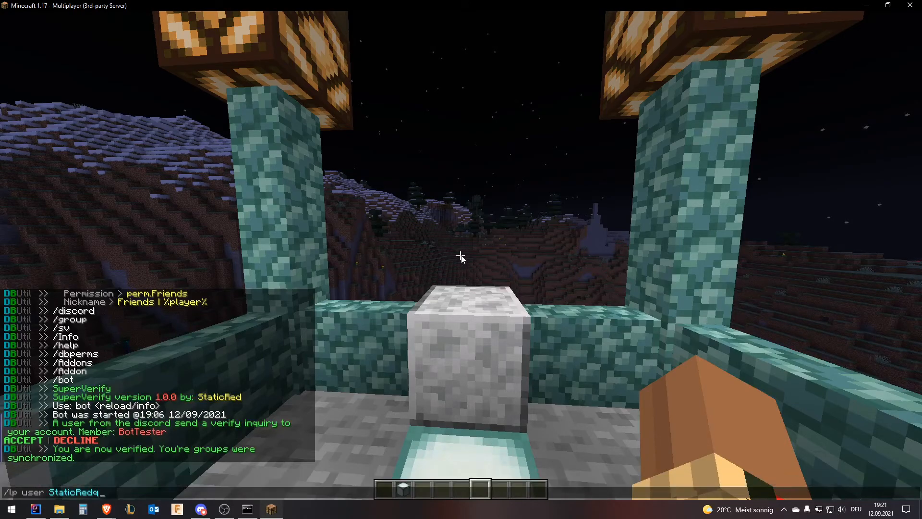
type("parent info")
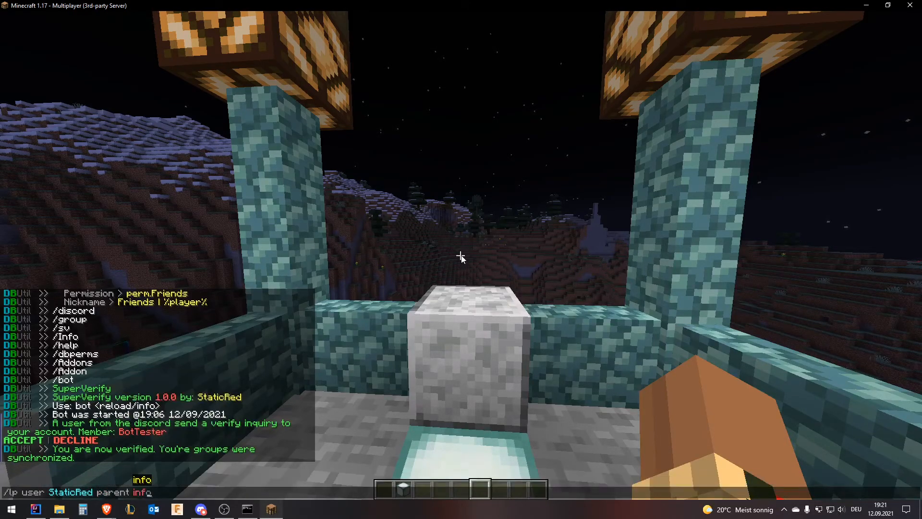
key("Return")
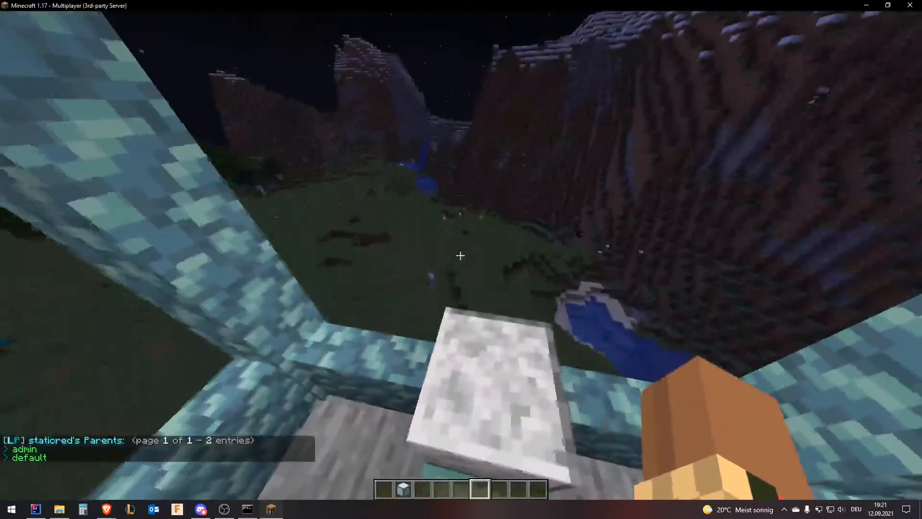
Switch back to the server console and examine the debug log of the role and group checks
key("alt+Tab")
key("alt+Tab")
key("Tab")
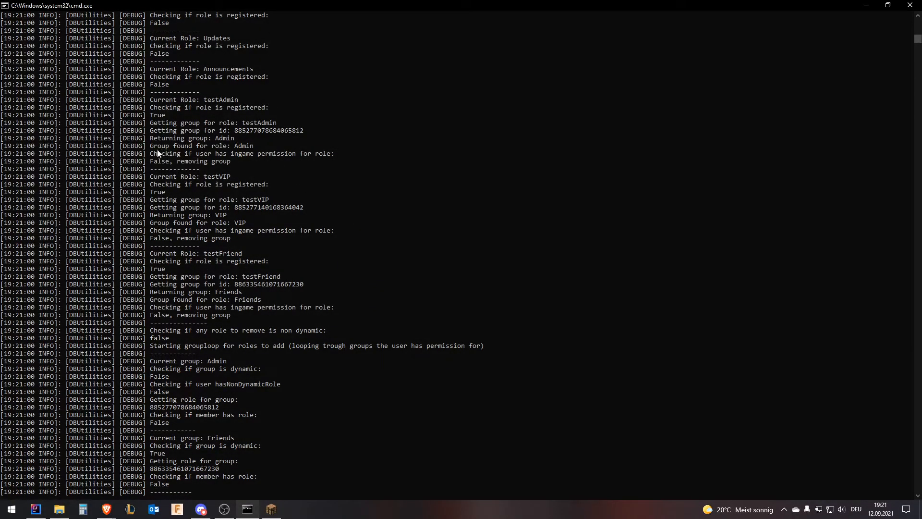
Examine the debug log's testAdmin entries for role registration, group lookup and in-game permission
left_click_drag(151, 156, 335, 160)
left_click_drag(232, 163, 153, 164)
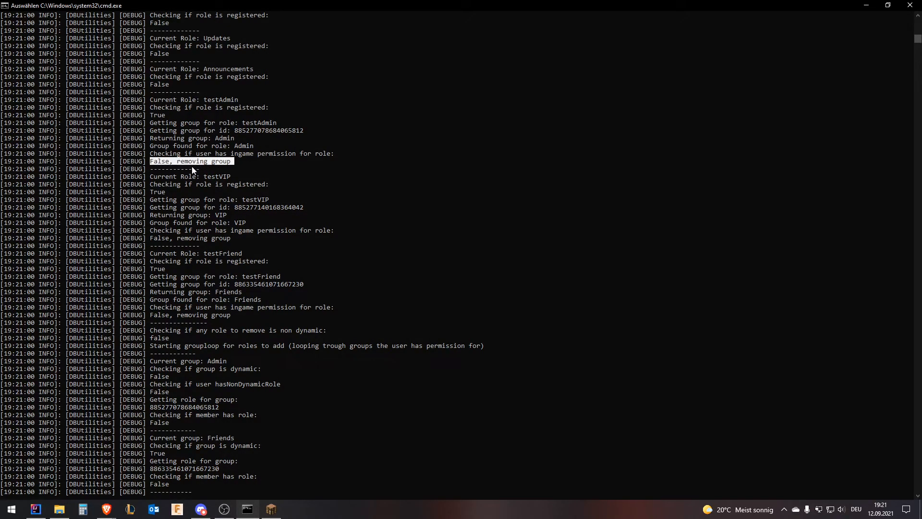
scroll(251, 170, "up", 1)
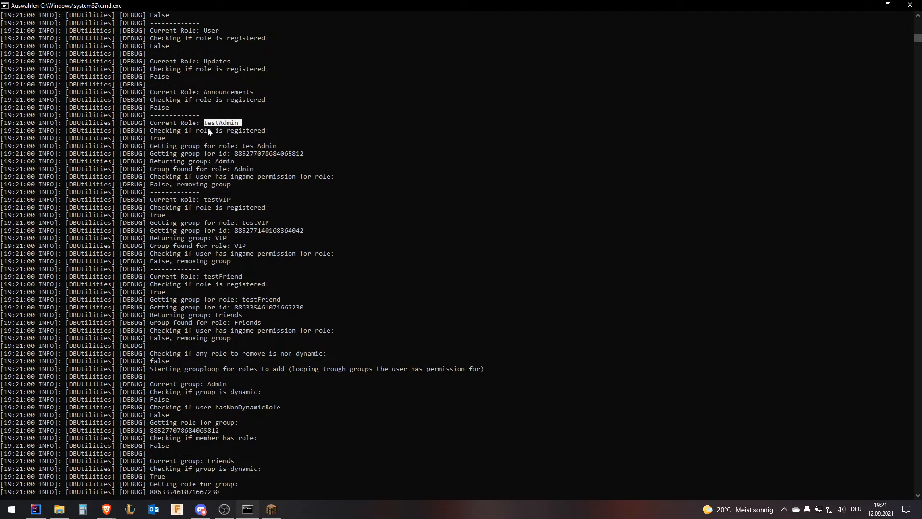
left_click_drag(214, 131, 278, 131)
left_click_drag(151, 138, 268, 149)
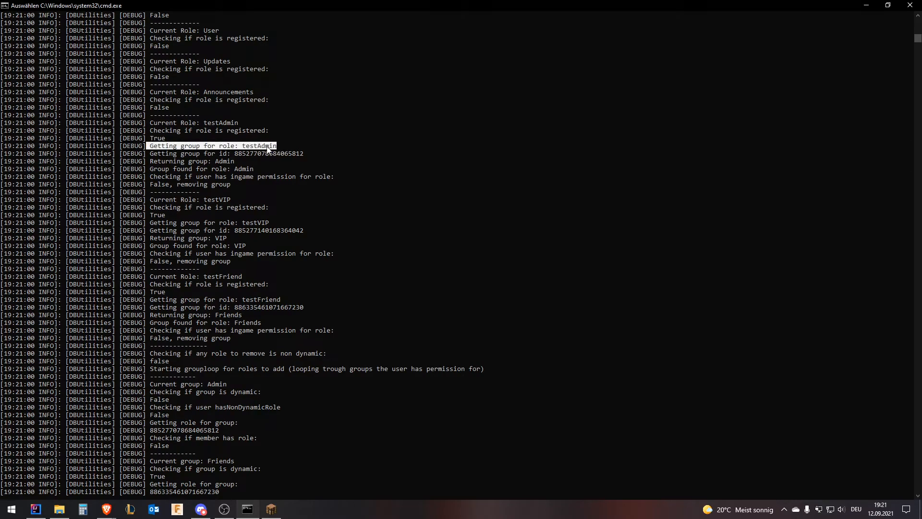
double_click(261, 145)
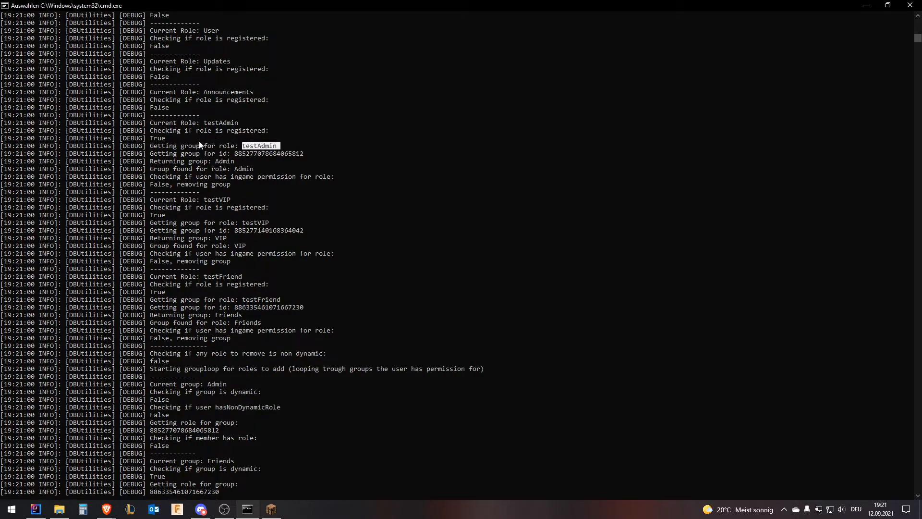
left_click_drag(151, 154, 281, 154)
double_click(282, 155)
left_click_drag(149, 162, 1, 161)
double_click(241, 171)
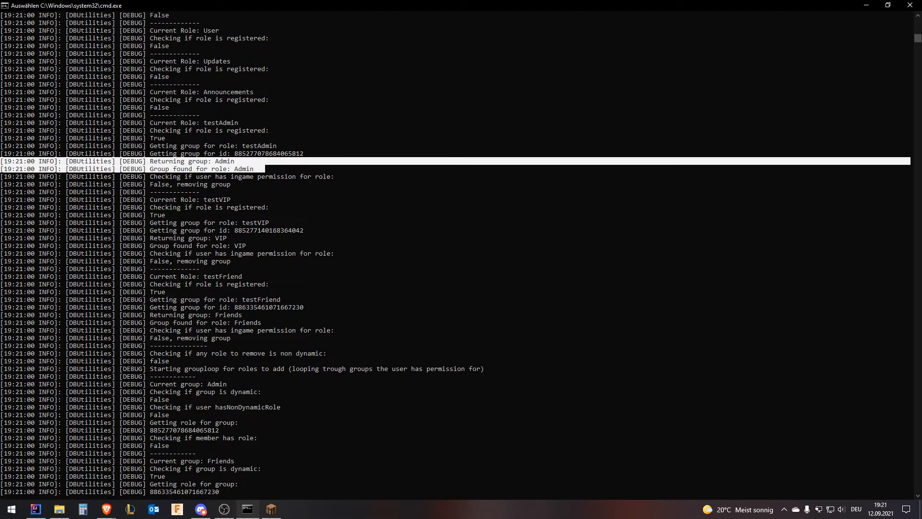
left_click_drag(151, 178, 339, 178)
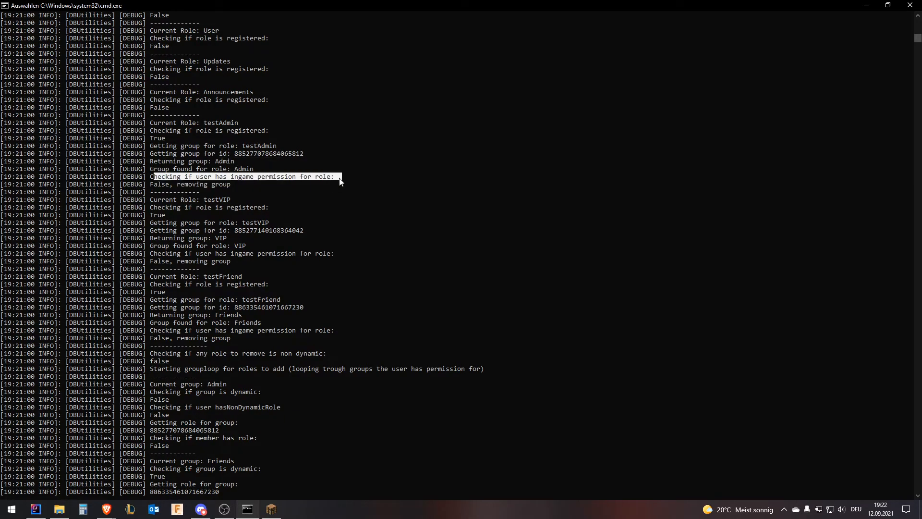
Switch to Minecraft and list the admin group's LuckPerms permissions with the /lp group admin permission info command
key("alt+Tab")
key("alt+Tab")
key("Tab")
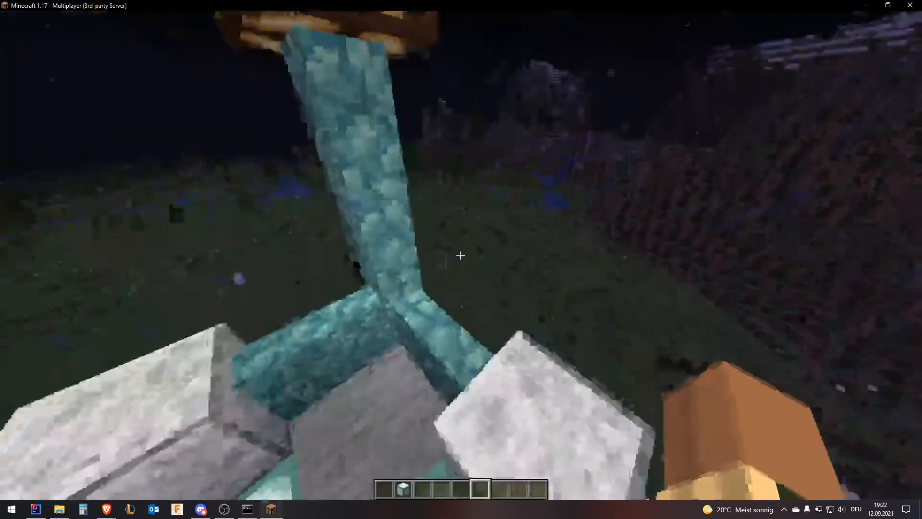
key("t")
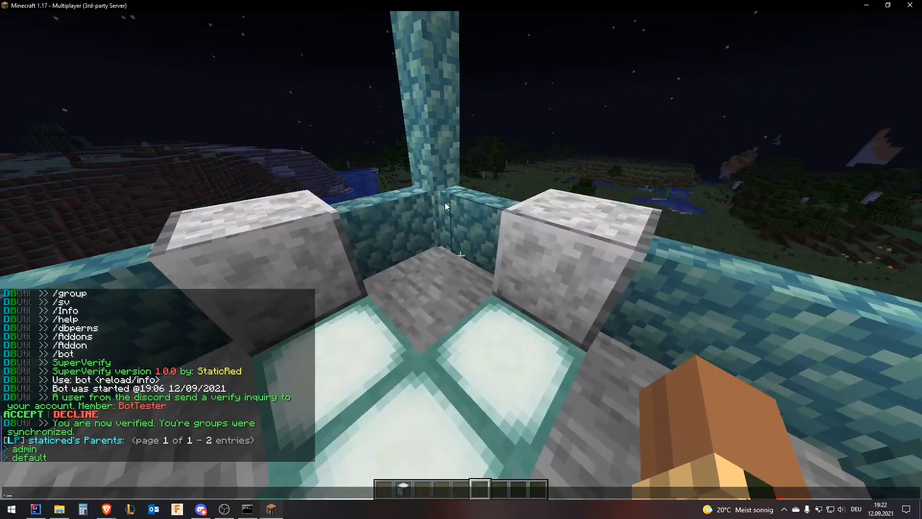
scroll(194, 310, "up", 5)
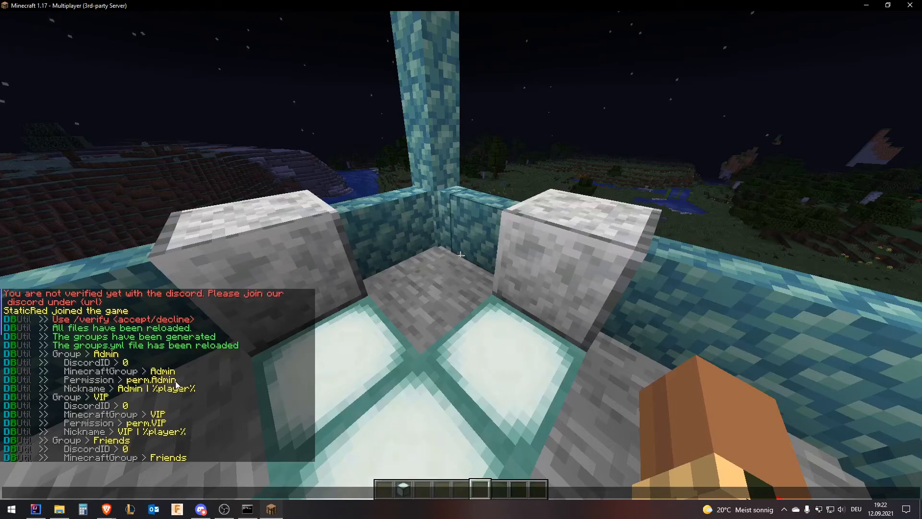
scroll(176, 384, "down", 5)
type("/lp group")
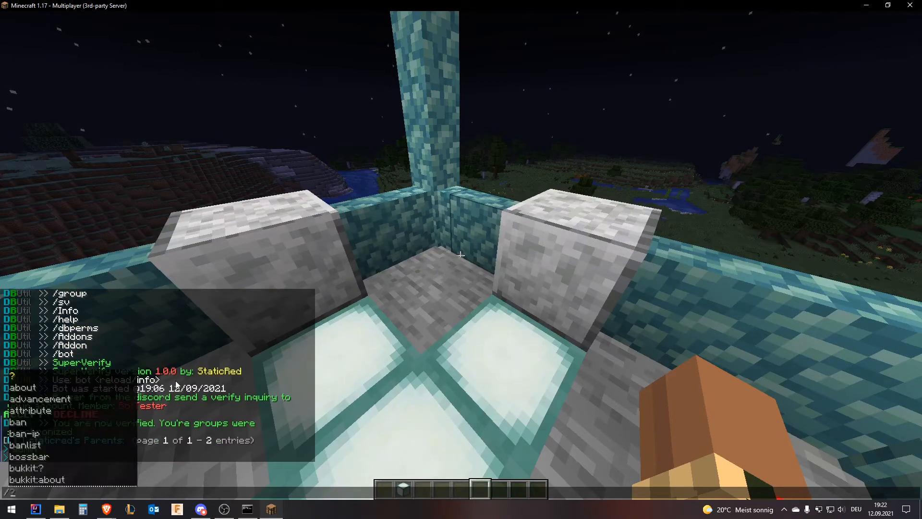
key("BackSpace")
key("BackSpace")
type("r")
key("BackSpace")
type("gru")
key("BackSpace")
type("oup admin permission info")
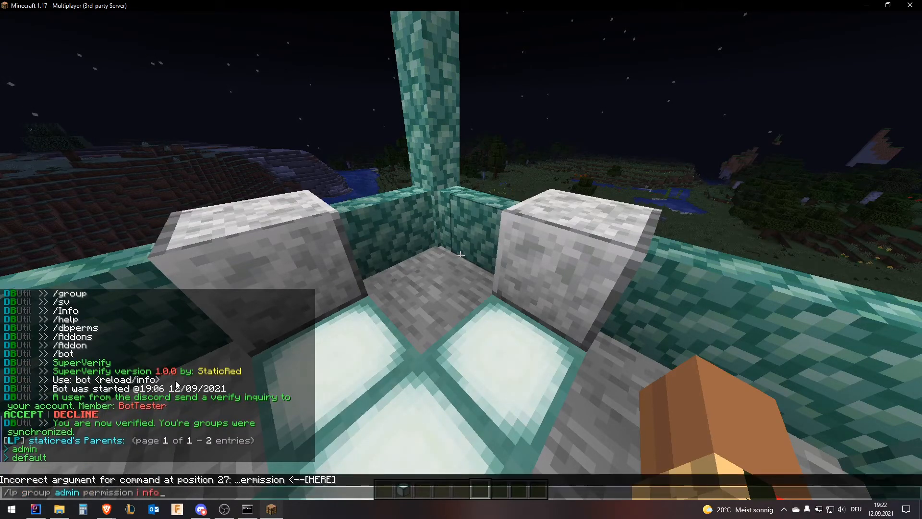
key("Return")
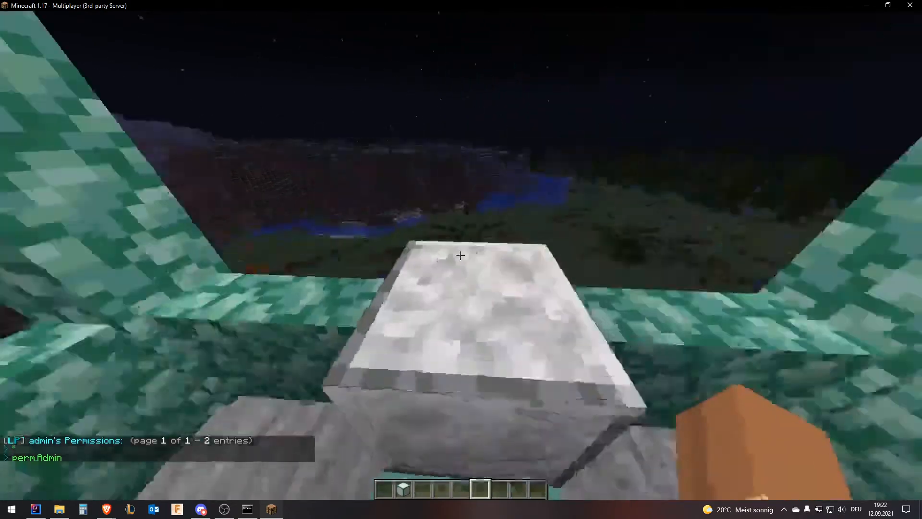
key("t")
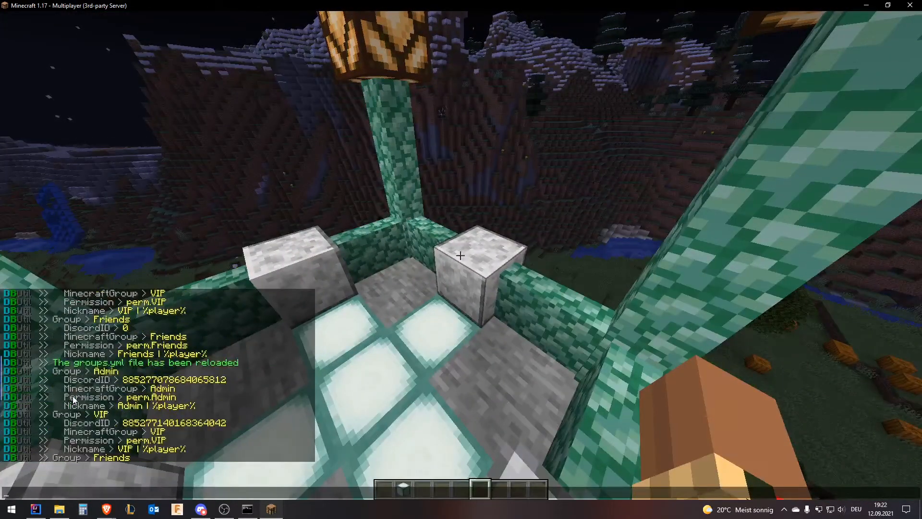
scroll(154, 387, "up", 5)
key("Escape")
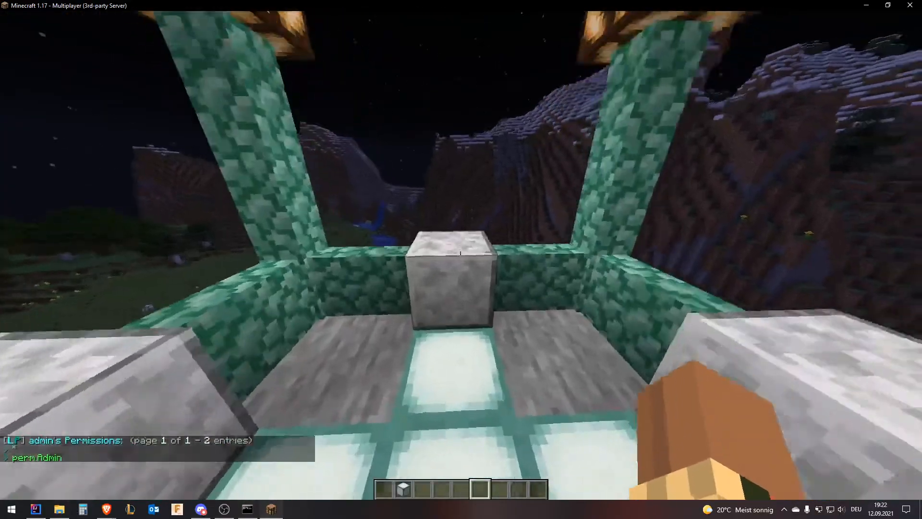
Disconnect from the Minecraft server through the game menu
key("w")
key("space")
key("space")
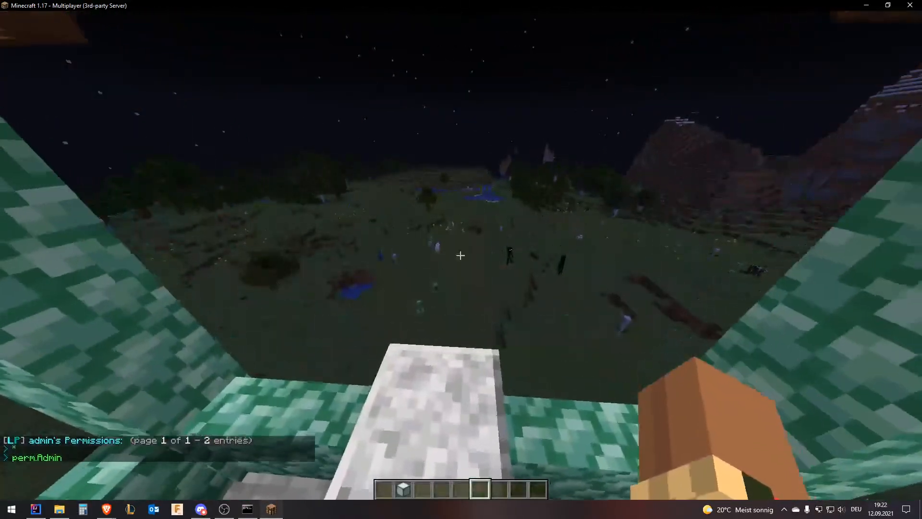
key("Escape")
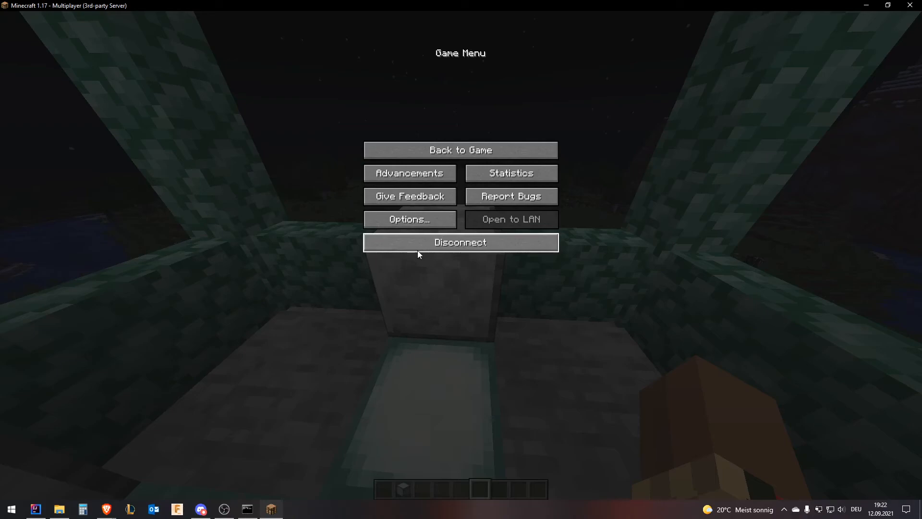
left_click(446, 243)
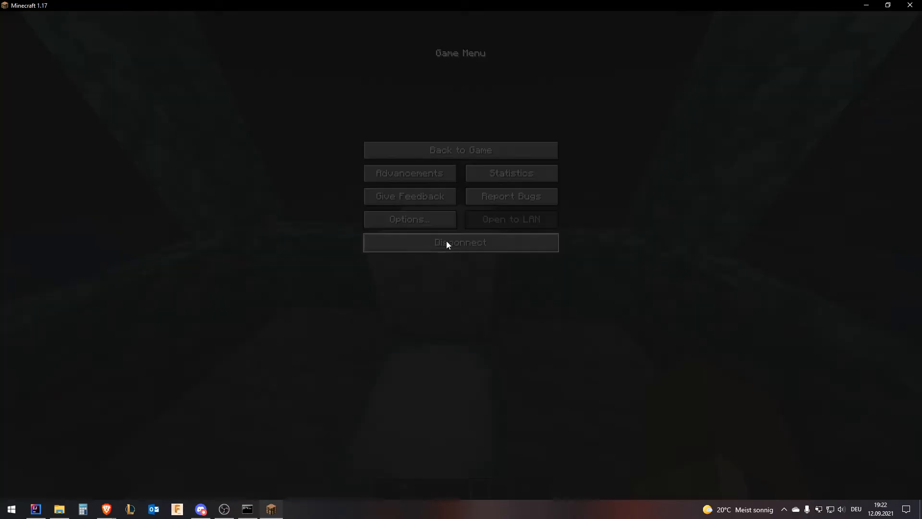
Switch to the server console and shut down the Minecraft server with the stop command
key("alt+Tab")
type("lp user s")
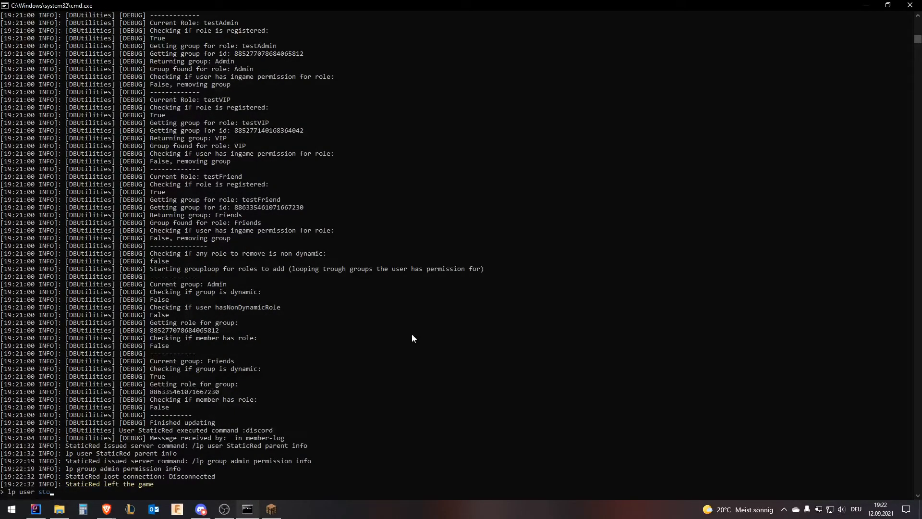
key("Delete")
type("op")
key("Return")
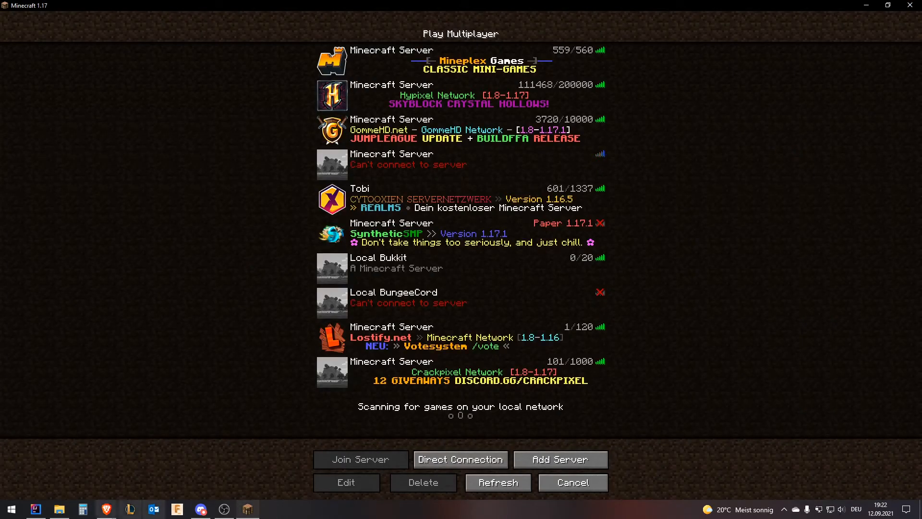
Switch to File Explorer, go up to the bukkit folder, and run the server's start batch file with its console maximized
left_click(61, 510)
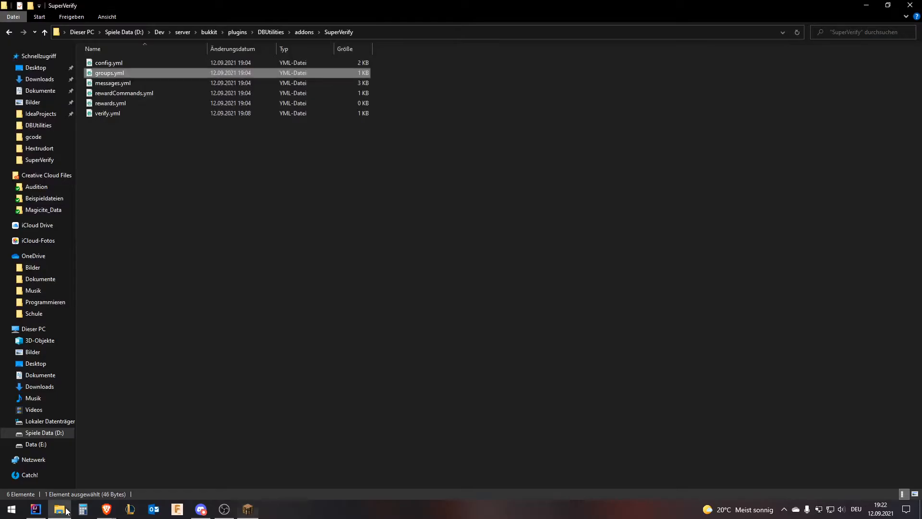
key("alt+Up")
key("alt+Up")
key("alt+Up")
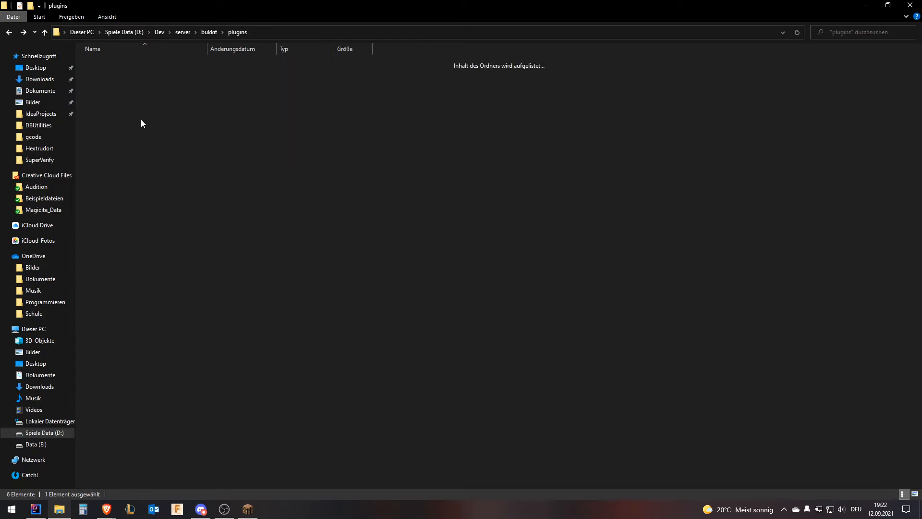
key("alt+Up")
double_click(132, 274)
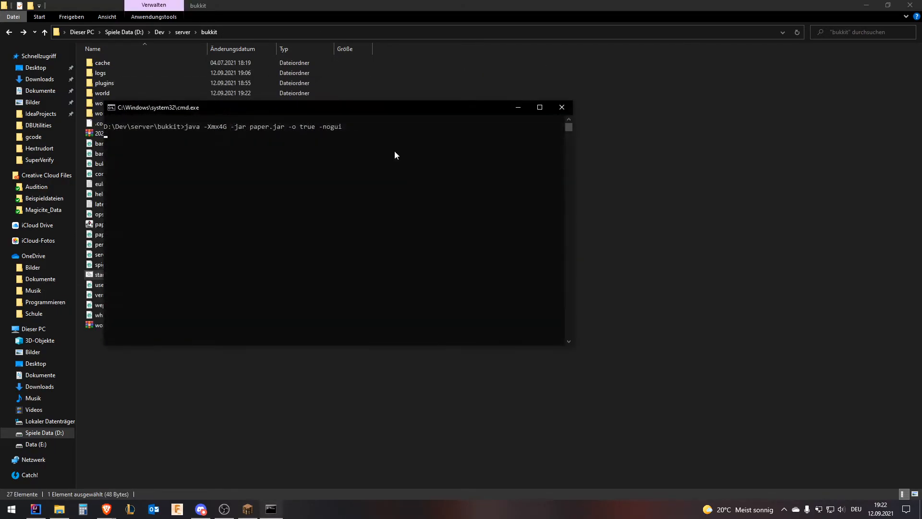
double_click(342, 111)
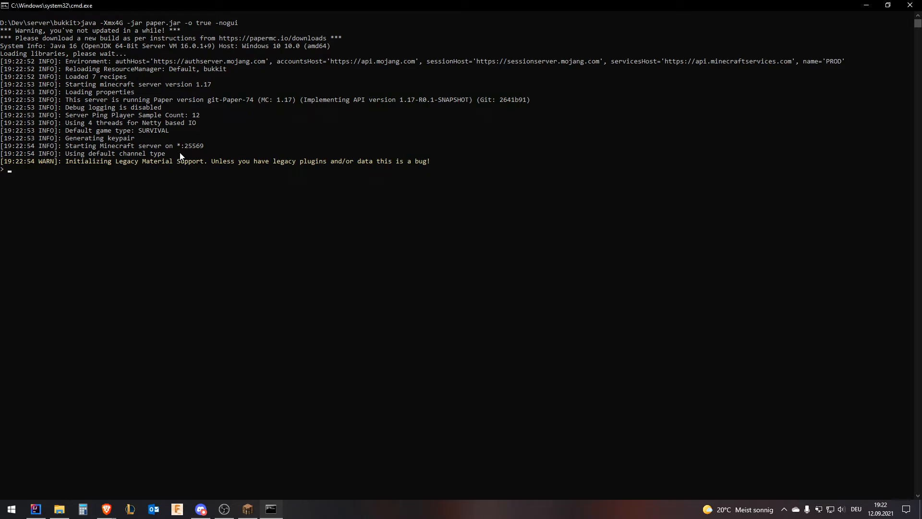
Open groups.yml from the plugins\DBUtilities\addons\SuperVerify folder in Atom, review its role IDs and permissions, and close it
left_click(59, 509)
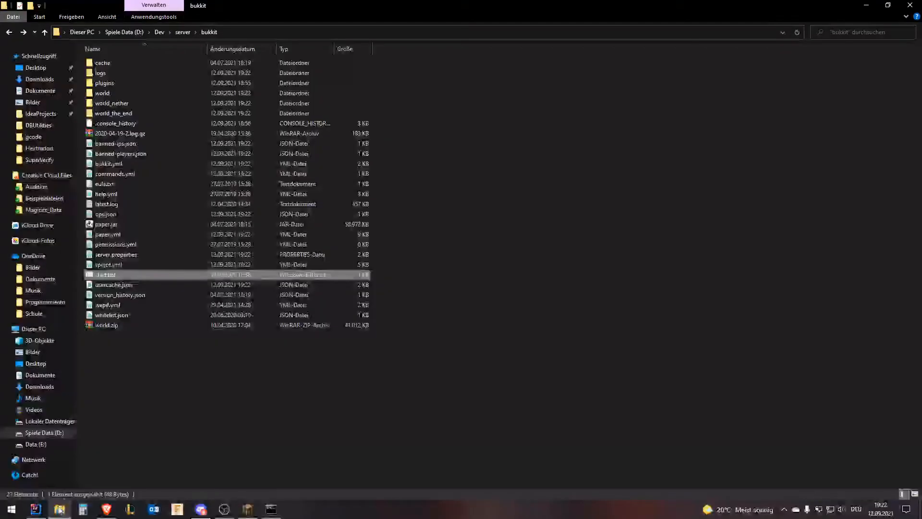
left_click(168, 82)
double_click(161, 64)
double_click(157, 63)
double_click(157, 63)
double_click(157, 63)
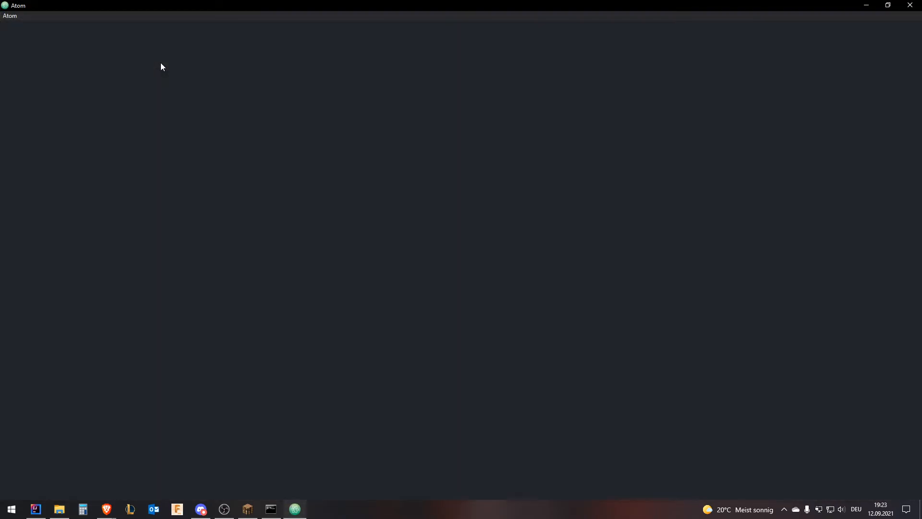
left_click(910, 6)
double_click(221, 73)
left_click(594, 111)
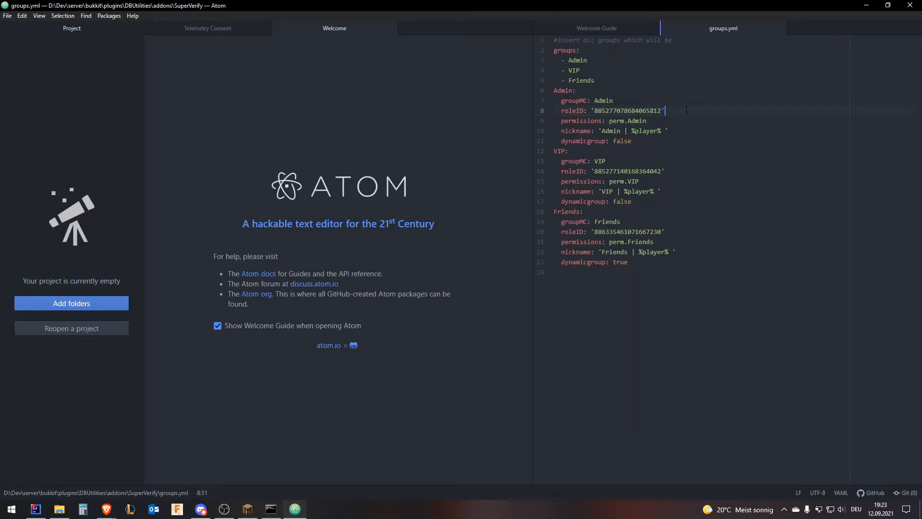
left_click(910, 5)
Switch to Minecraft and join the Local Bukkit server
left_click(247, 509)
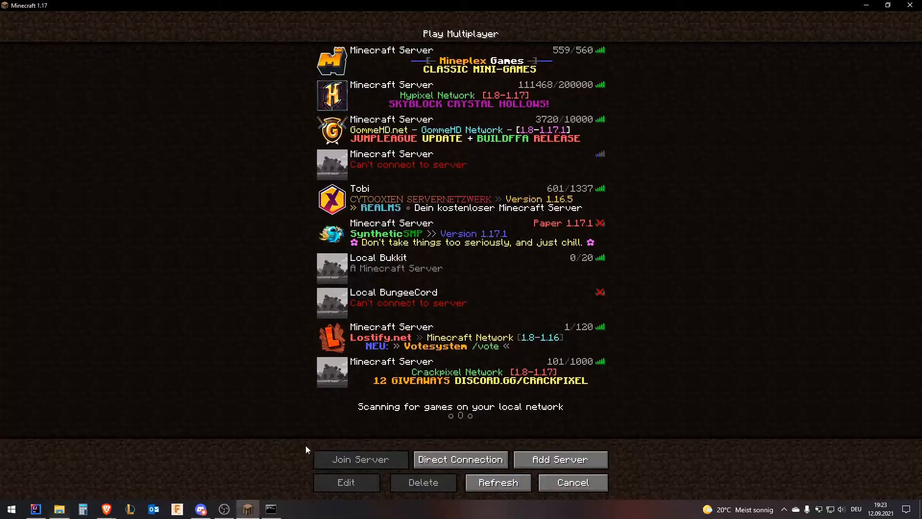
double_click(450, 277)
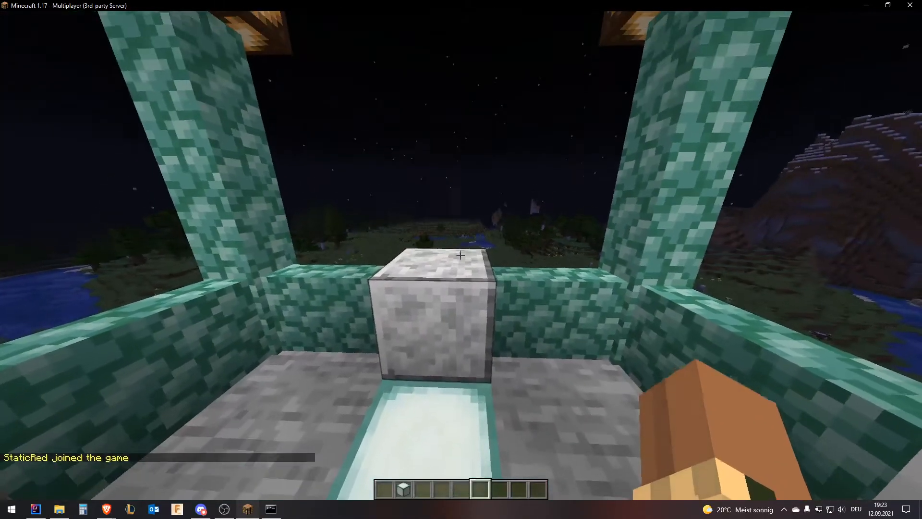
Switch to Discord in the browser and check BotTester's nickname and roles on its profile card
key("alt+Tab")
key("alt+Tab")
key("alt+Tab")
key("alt+Tab")
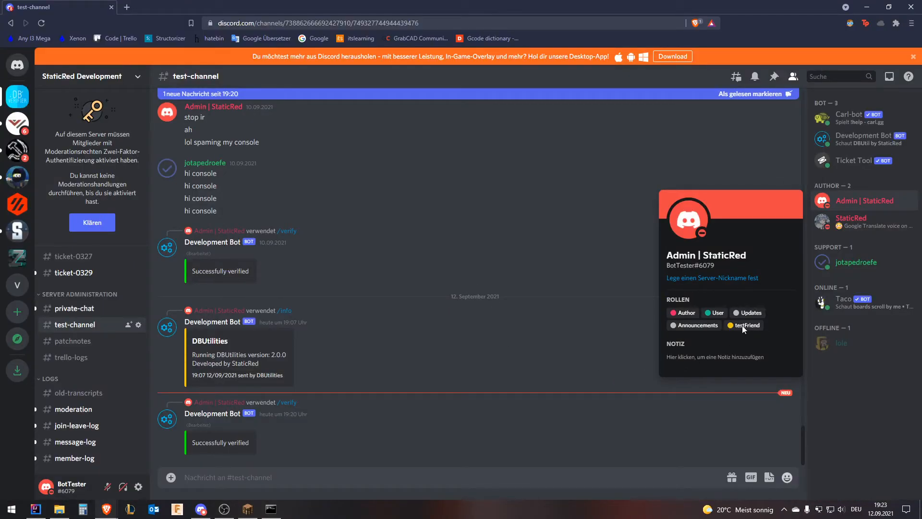
left_click(556, 327)
left_click(864, 204)
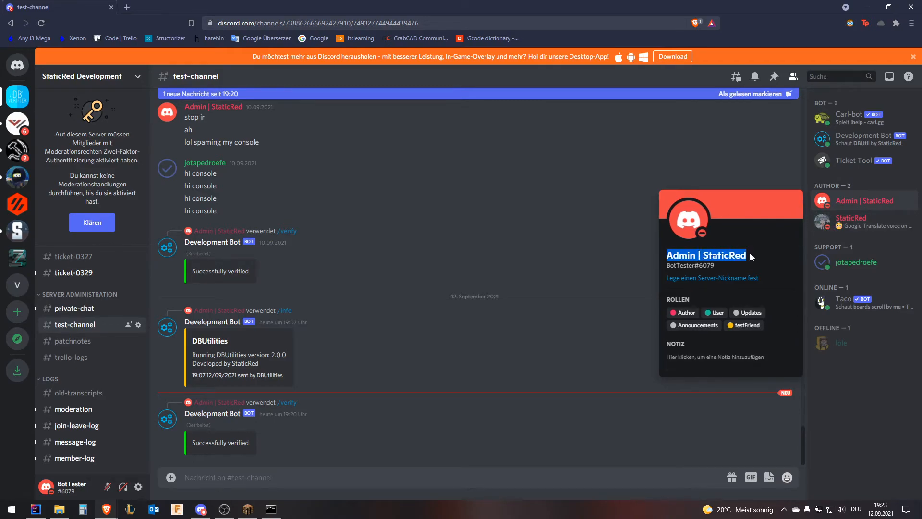
left_click(361, 378)
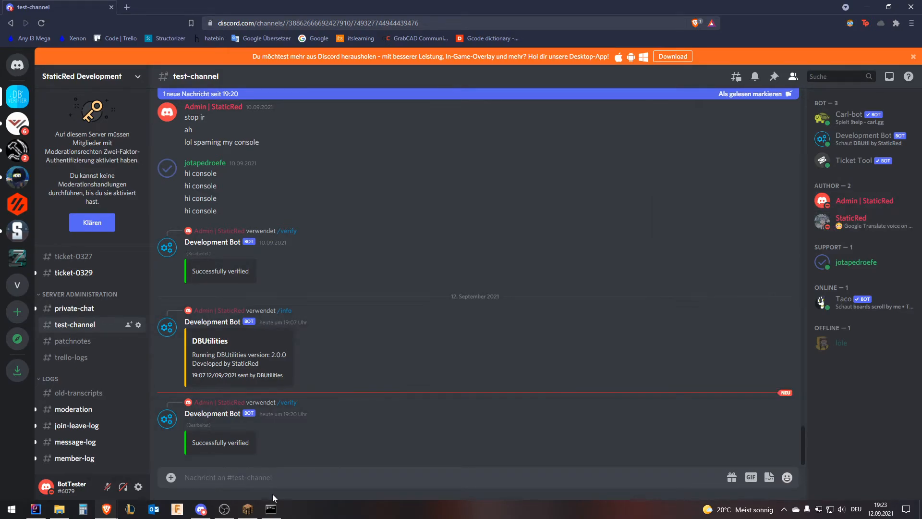
Switch to the server console and examine the join-time debug entries for the Admin group's role assignment
left_click(271, 509)
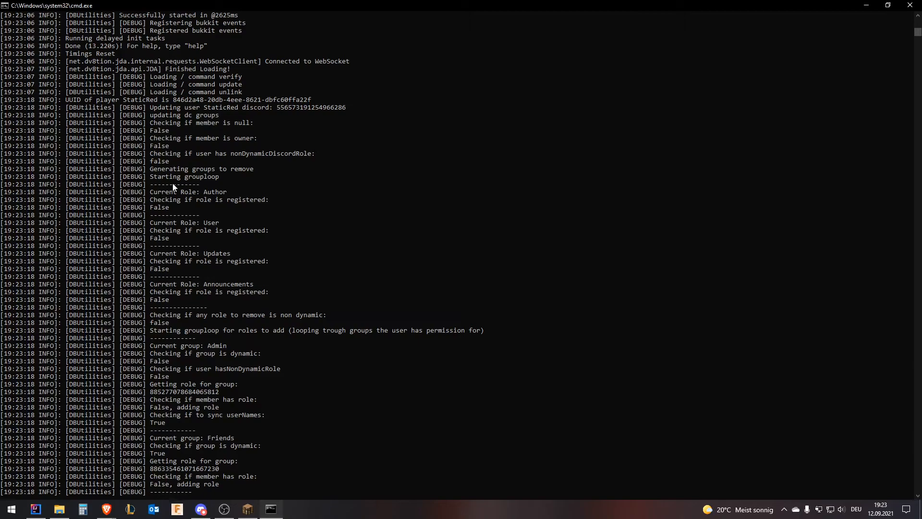
left_click(225, 284)
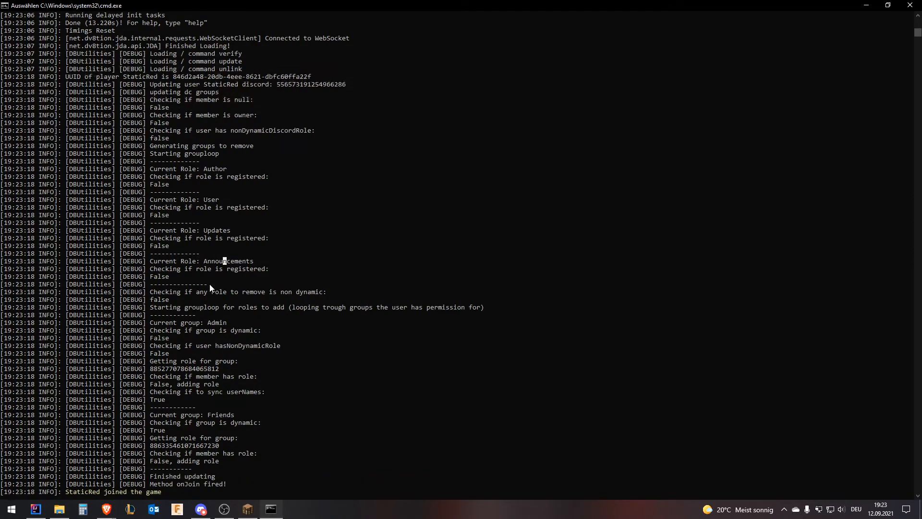
left_click_drag(150, 322, 190, 323)
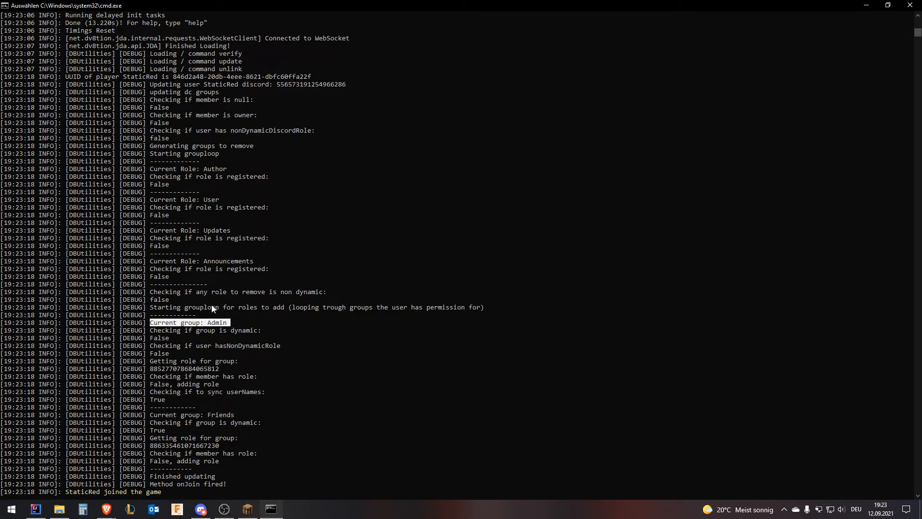
left_click_drag(149, 352, 258, 355)
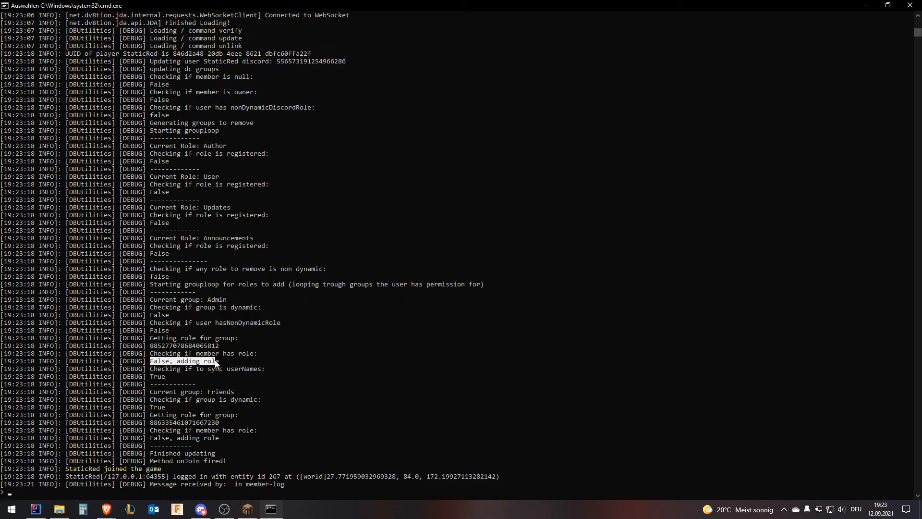
Switch to Discord in the browser, review the newest member-log entries, and check BotTester's roles on its profile card
key("alt+Tab")
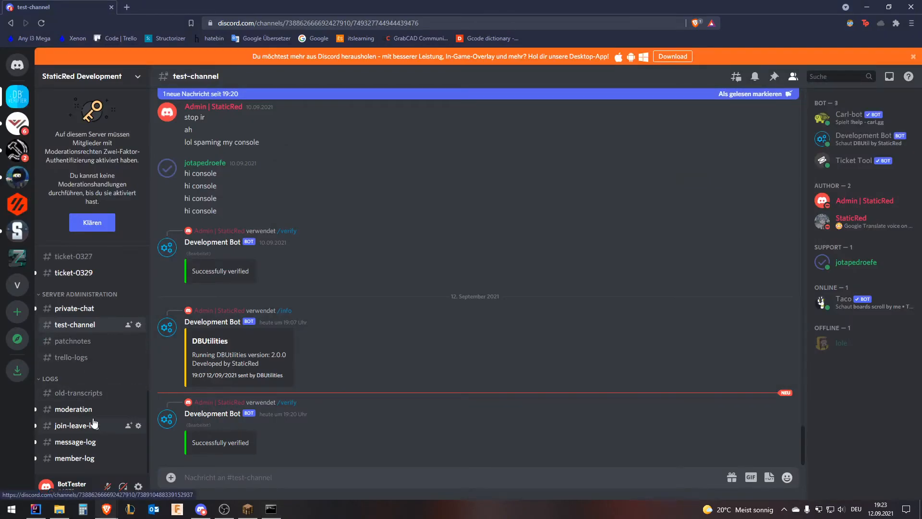
left_click(92, 458)
scroll(318, 344, "down", 15)
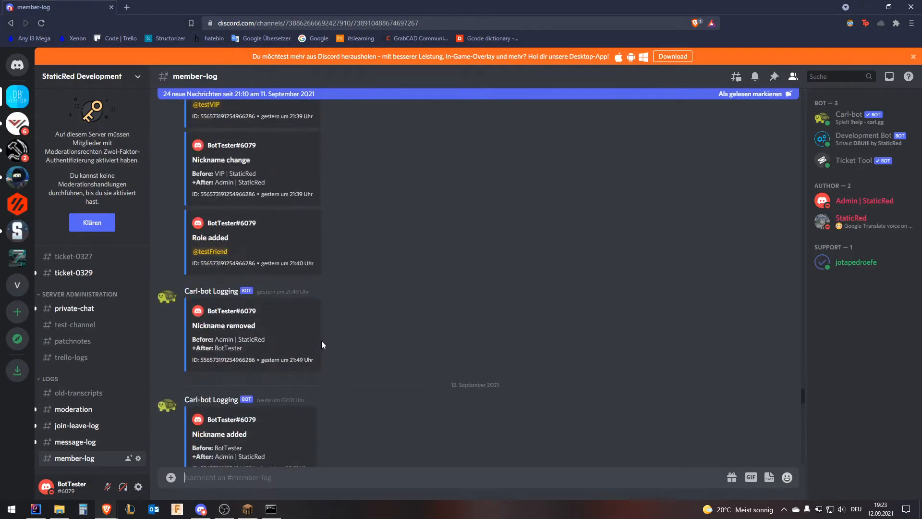
left_click_drag(230, 267, 196, 266)
left_click(269, 269)
left_click(842, 202)
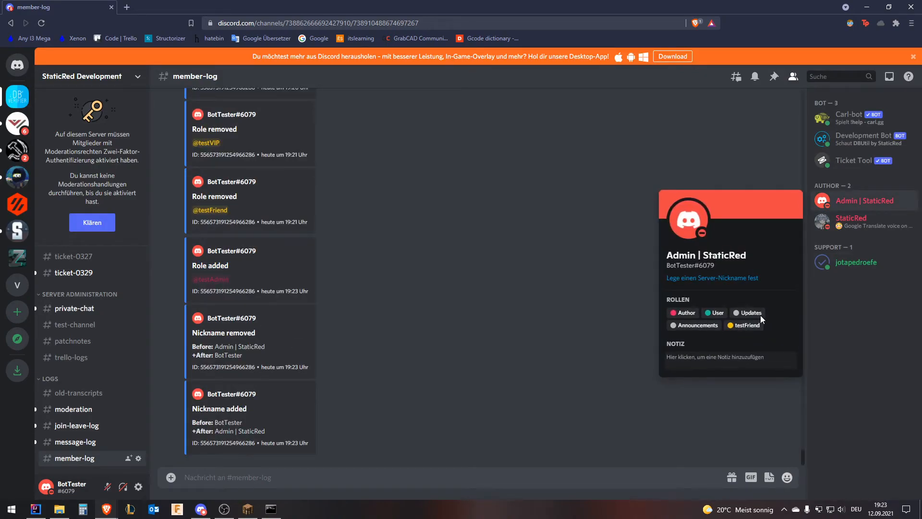
left_click(629, 293)
Switch to the Discord desktop app and add the testAdmin role to BotTester from its profile card
left_click(201, 509)
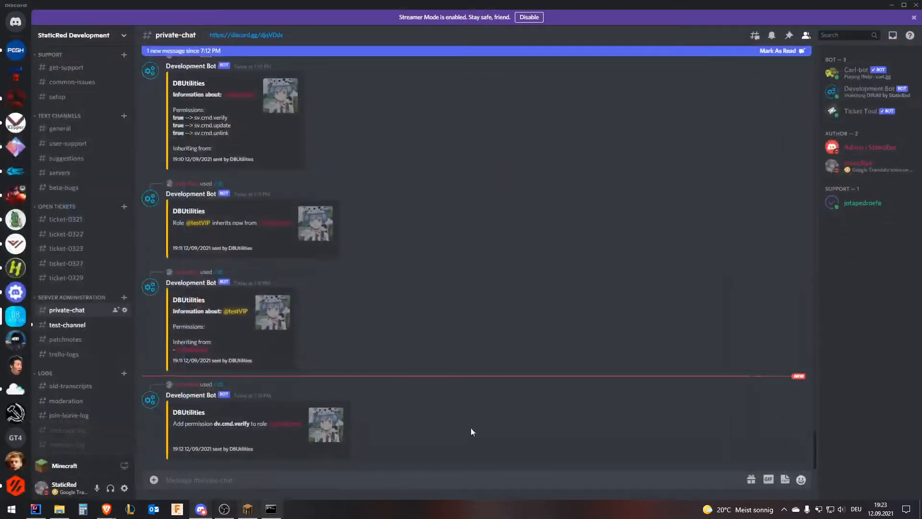
left_click(878, 149)
left_click(786, 242)
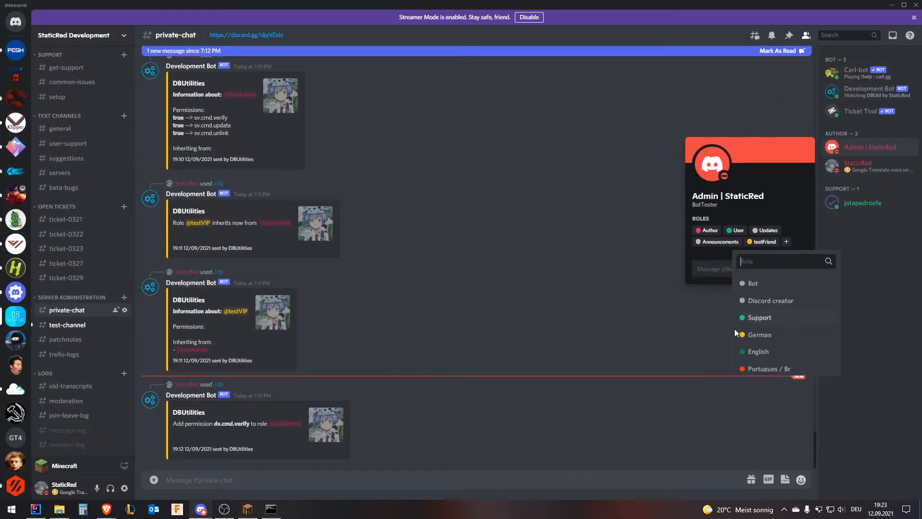
scroll(786, 338, "down", 3)
left_click(793, 338)
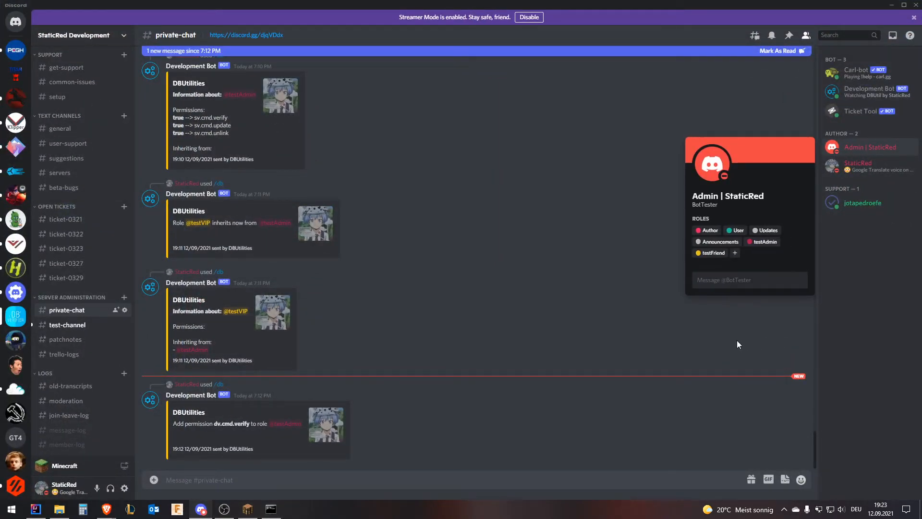
Open the member-log channel and examine the latest role and nickname entries for BotTester
scroll(65, 409, "down", 1)
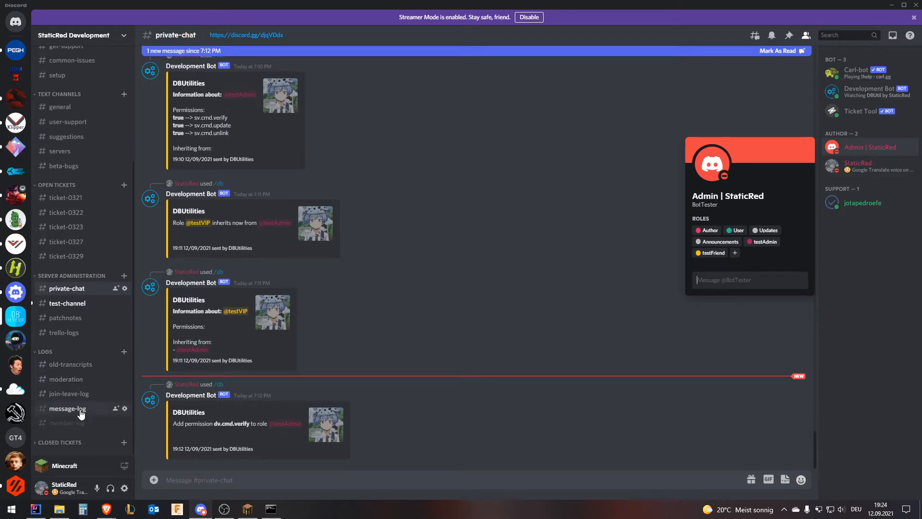
left_click(64, 409)
left_click(66, 423)
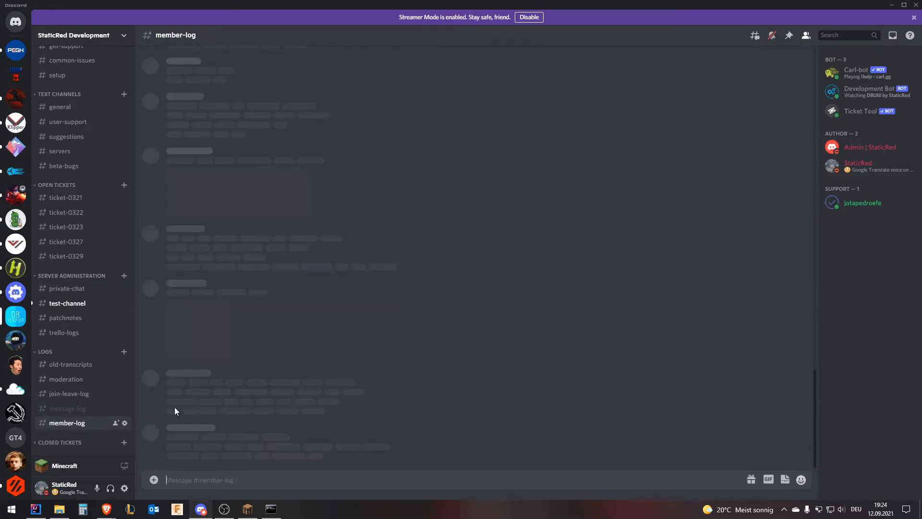
scroll(262, 390, "down", 15)
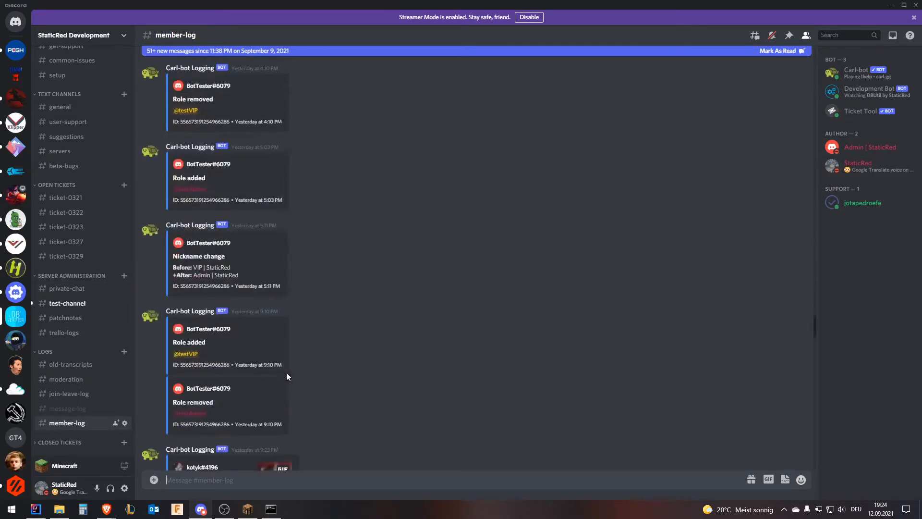
scroll(296, 371, "down", 5)
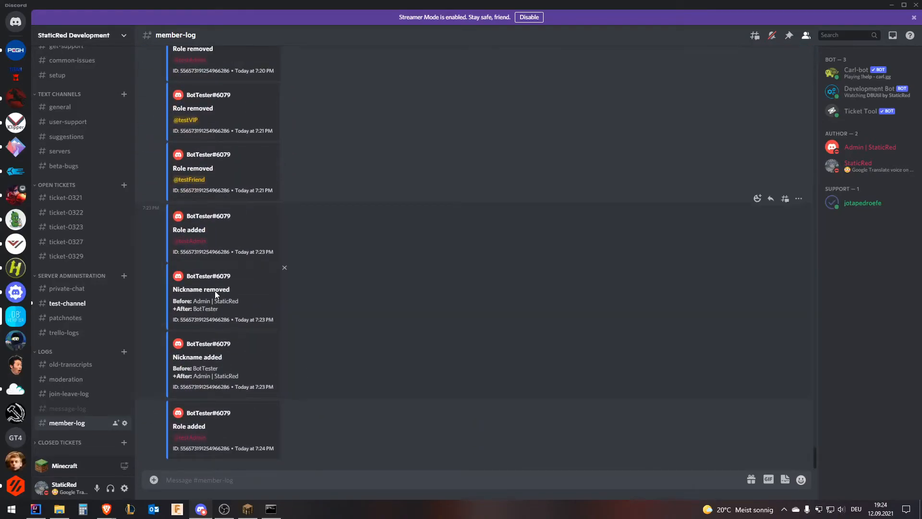
triple_click(221, 229)
triple_click(226, 229)
triple_click(231, 229)
triple_click(232, 229)
triple_click(230, 229)
left_click(229, 233)
Check BotTester's roles on its profile card and return to Discord in the browser
left_click(879, 148)
left_click(631, 260)
left_click_drag(463, 7, 0, 0)
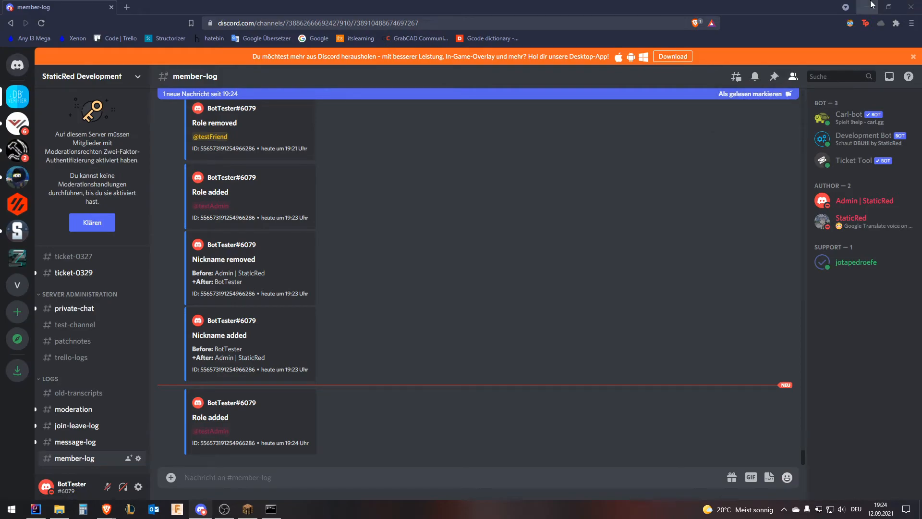
Open the StaticRed Development server's Audit-Log, examine the Development Bot's recent role and nickname changes to BotTester, and close it
left_click(113, 76)
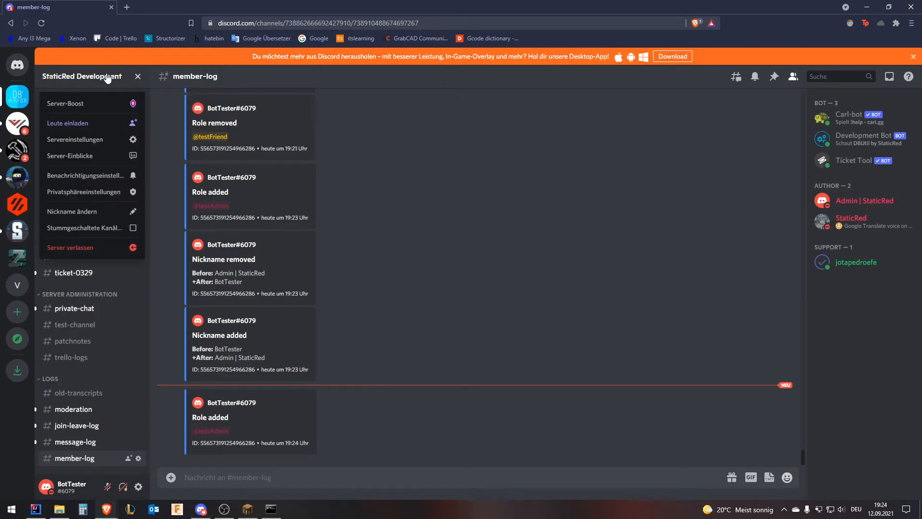
left_click(79, 146)
left_click(302, 144)
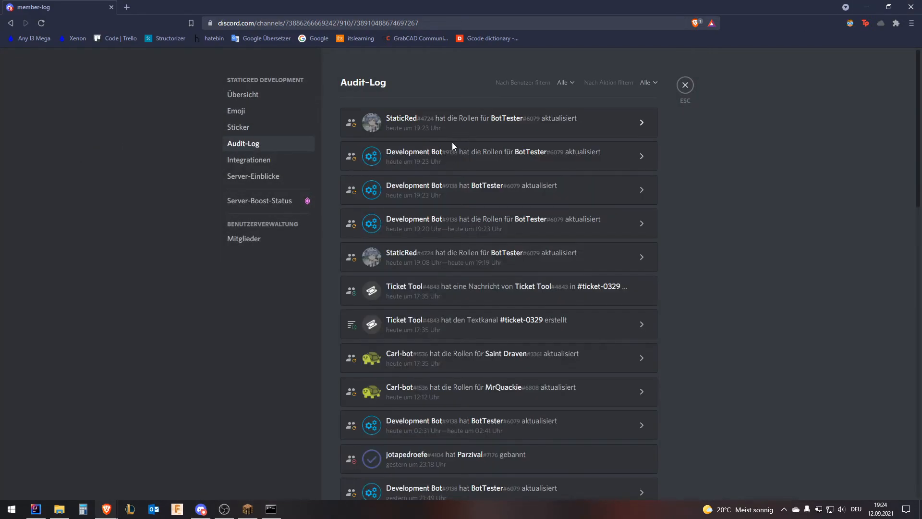
left_click(449, 160)
left_click(448, 161)
left_click(444, 185)
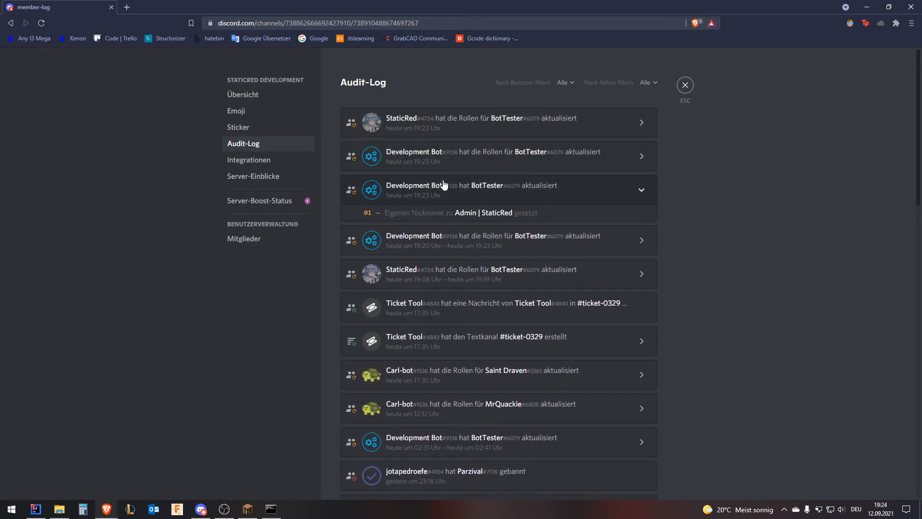
left_click(444, 185)
left_click(442, 221)
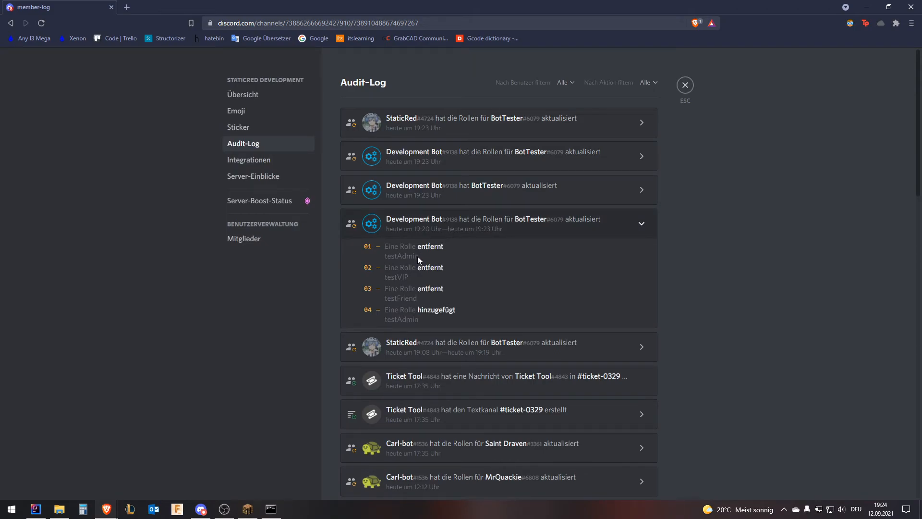
left_click(381, 222)
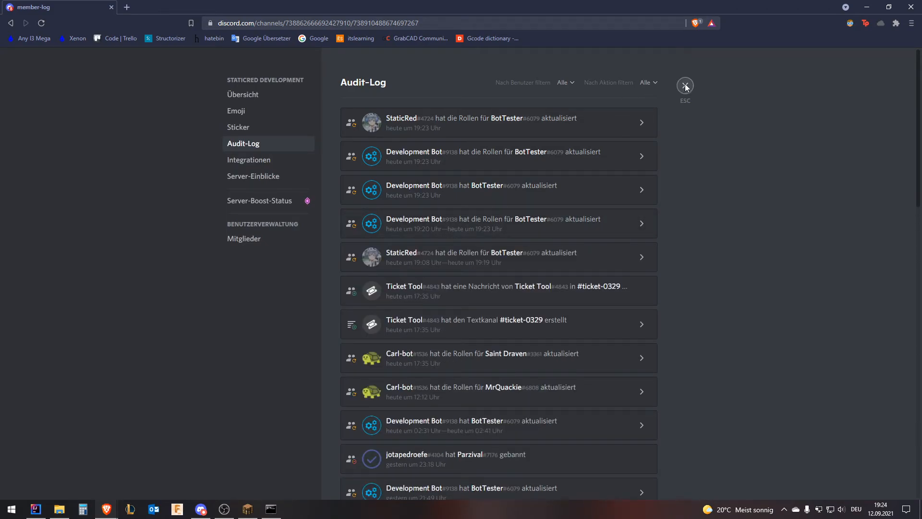
left_click(686, 85)
Switch to the server console and examine the join-time debug entries for the Friends group and its dynamic setting
left_click(871, 6)
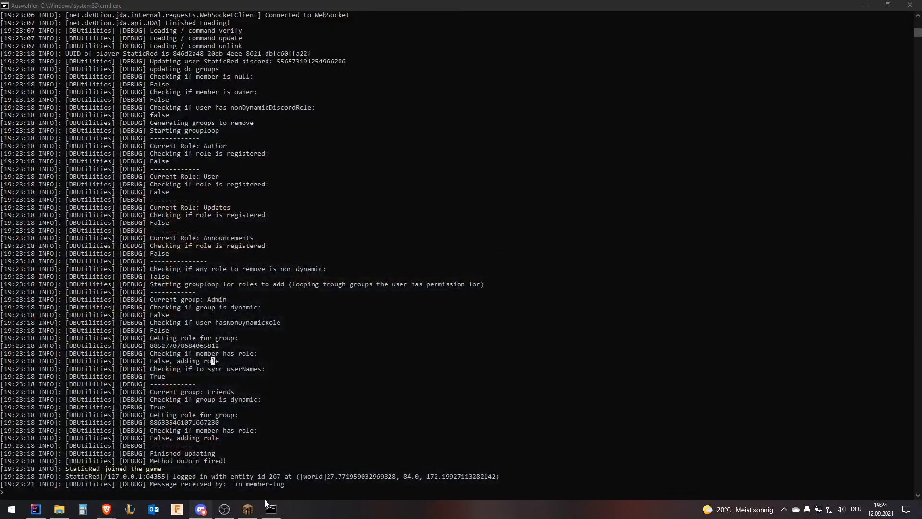
left_click(237, 391)
double_click(222, 392)
left_click(171, 409)
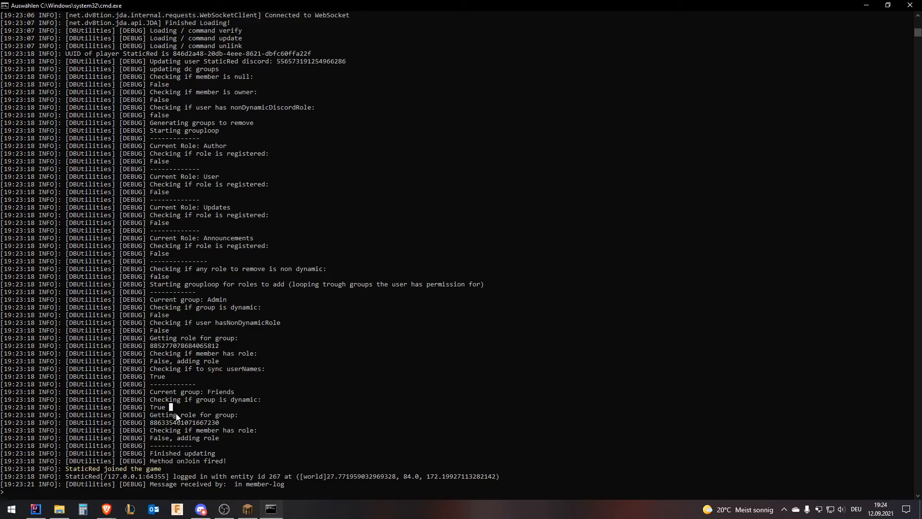
Switch to Minecraft and set the player's parent group to vip with "/lp user StaticRed parent set vip"
left_click(247, 509)
left_click(454, 154)
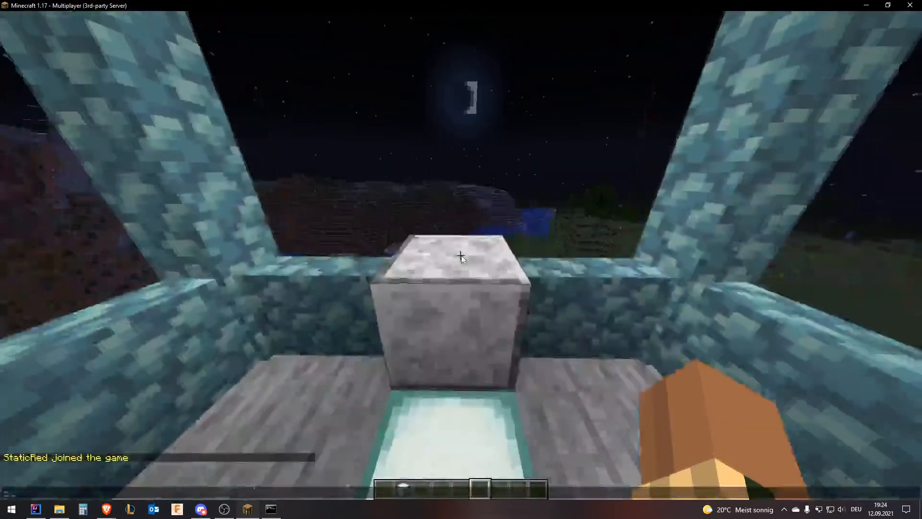
type("t/")
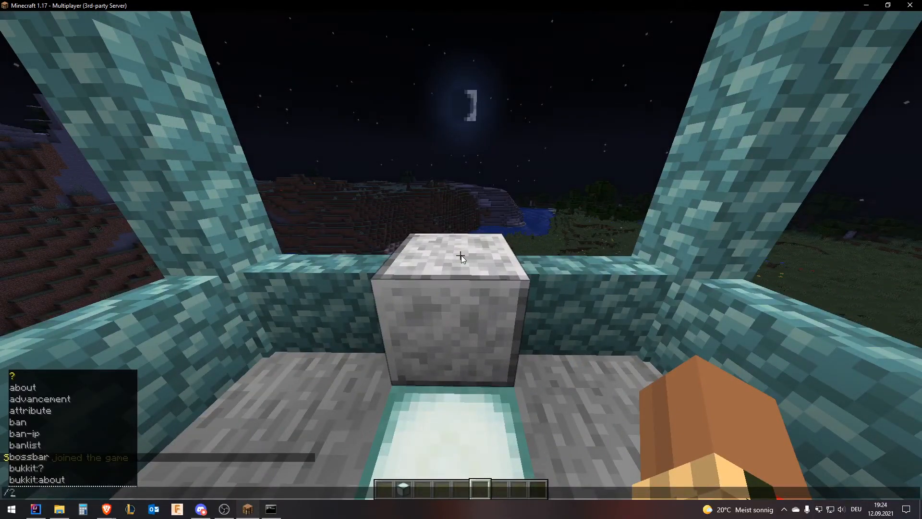
type("lp user")
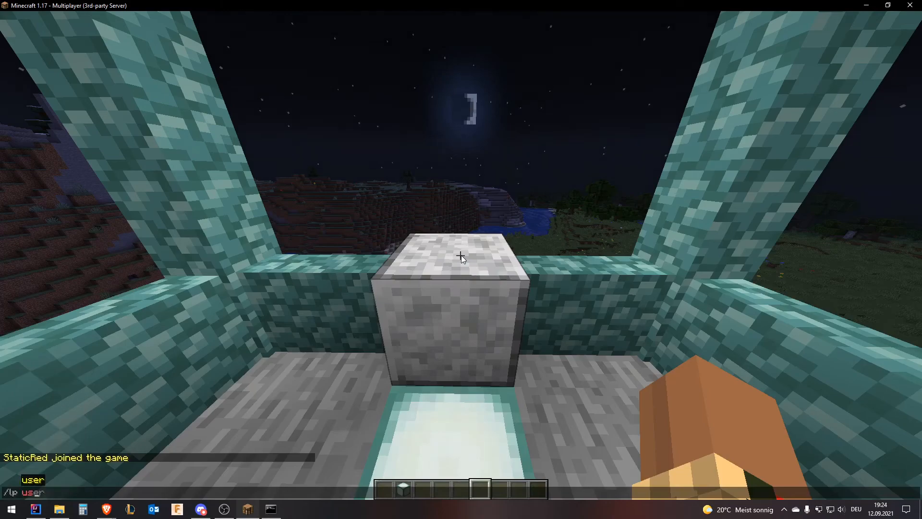
key("Tab")
type("parent set ")
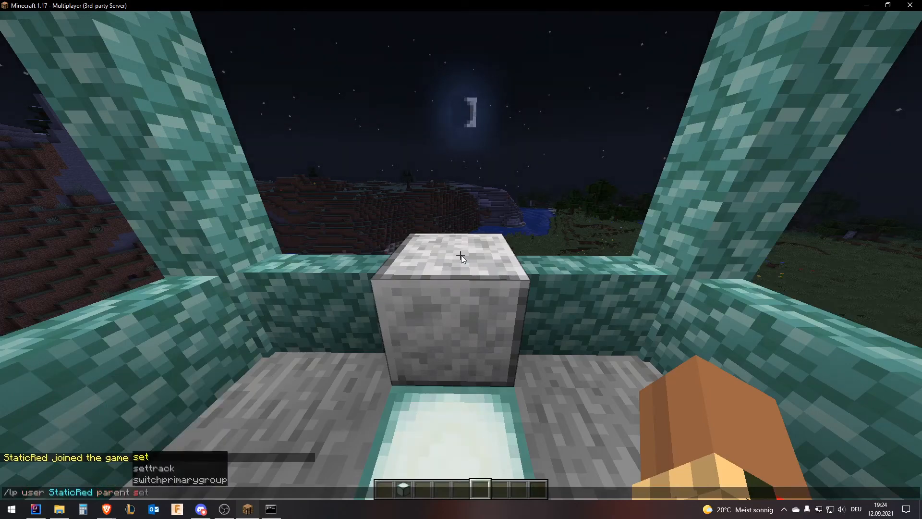
type("vip")
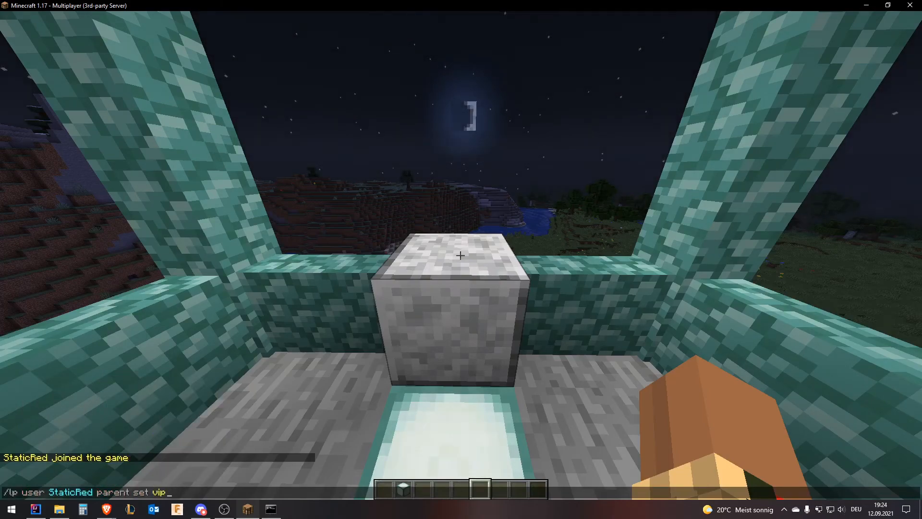
key("Return")
key("slash")
key("Up")
key("Return")
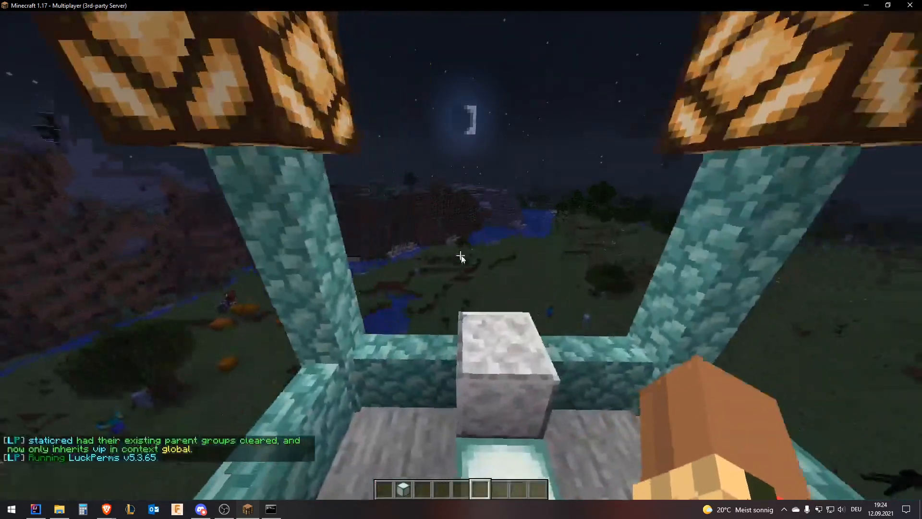
key("e")
Switch to the server console and review the newest log entries for the LuckPerms group change
left_click(271, 510)
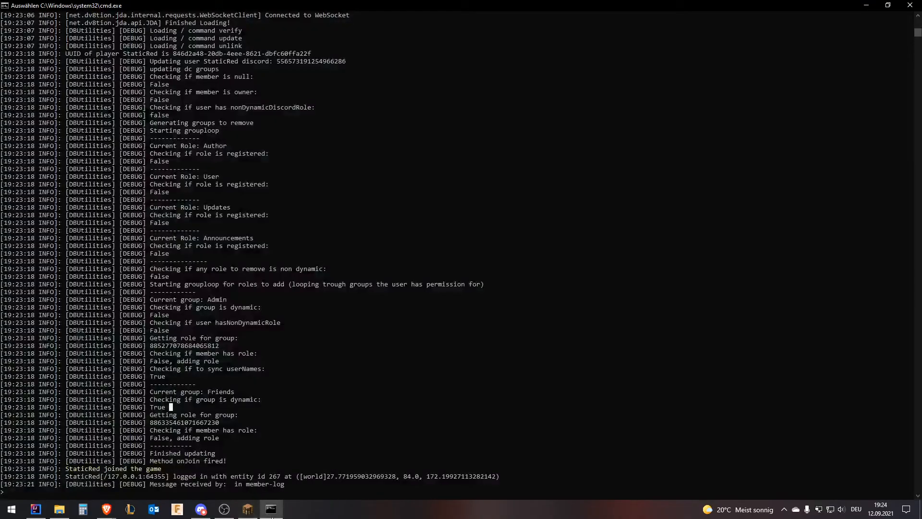
scroll(272, 467, "down", 3)
type("w")
scroll(276, 447, "down", 1)
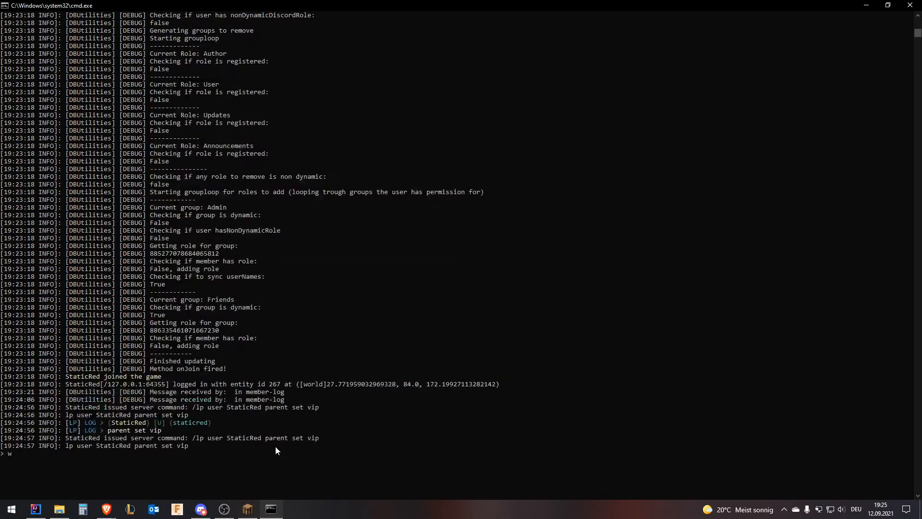
key("BackSpace")
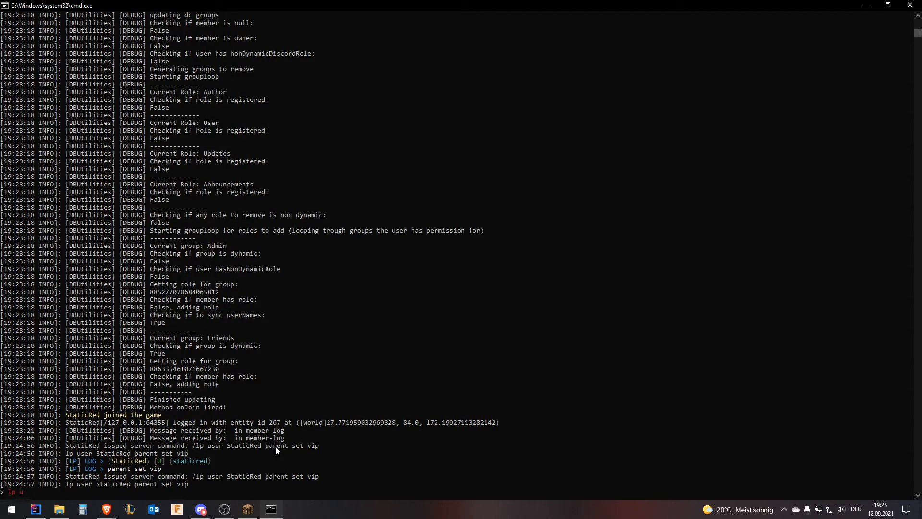
Return to Minecraft and try to refresh the linked Discord roles with the /discord update command
left_click(247, 509)
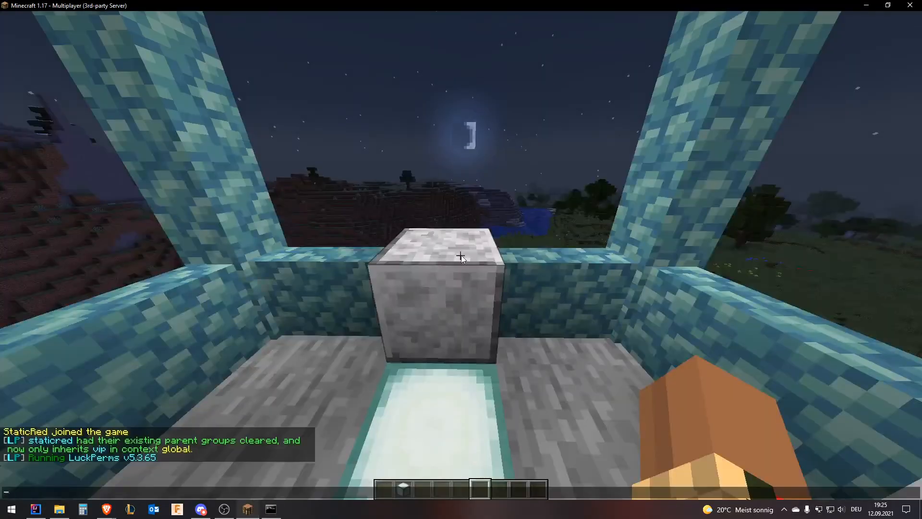
key("BackSpace")
key("BackSpace")
key("BackSpace")
type("/discord upda")
key("Return")
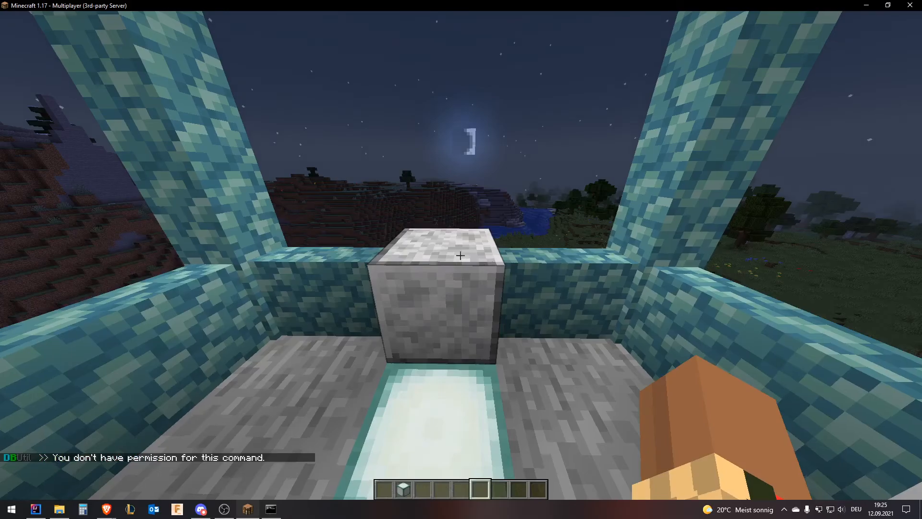
key("s")
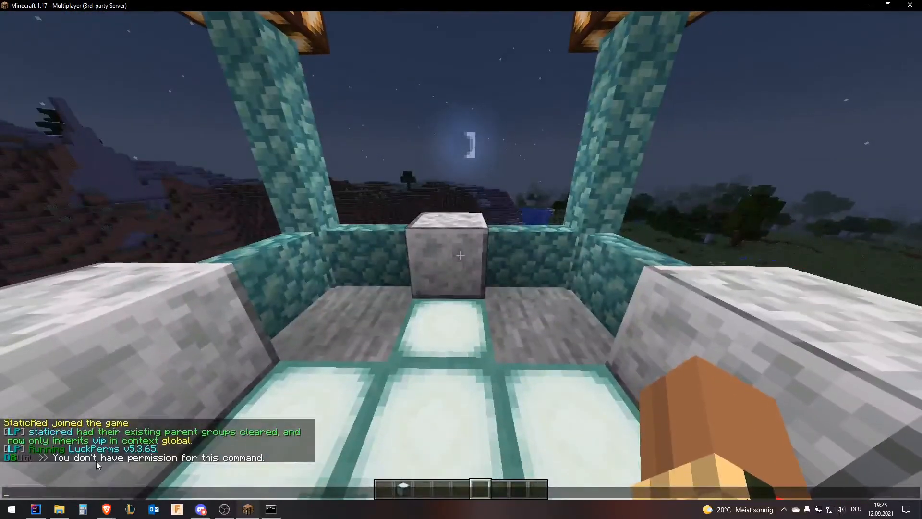
key("w")
Disconnect from the Minecraft server and rejoin it to trigger role synchronization
key("Escape")
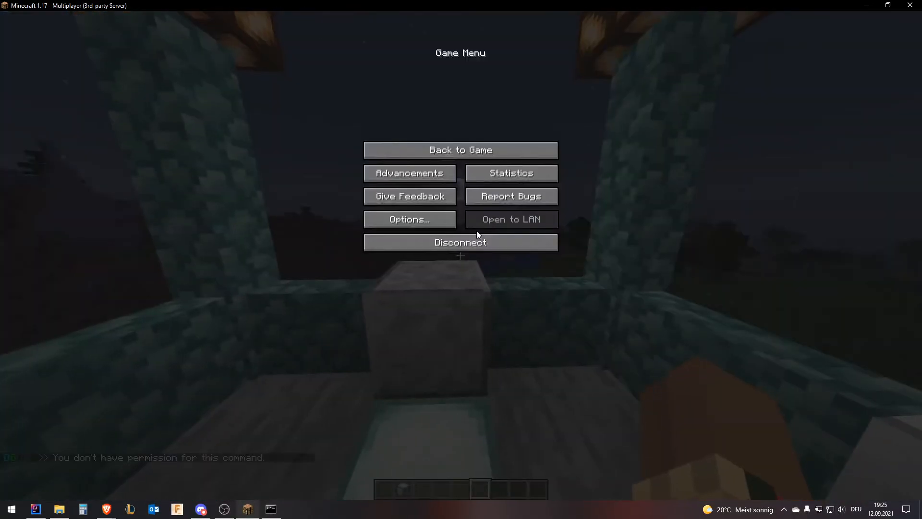
left_click(476, 240)
left_click(416, 269)
left_click(417, 276)
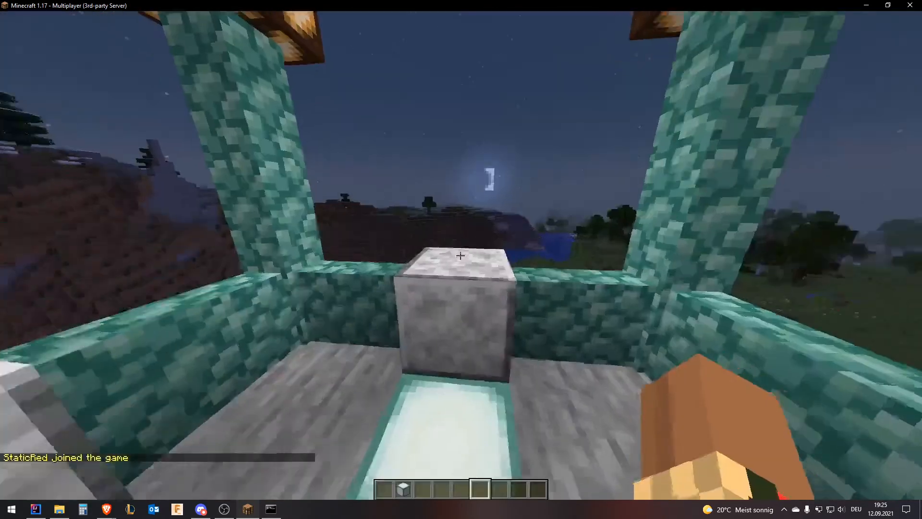
key("e")
Switch to the server console, check BotTester's roles in the Discord desktop window, and uncover the join-time debug entries
left_click(271, 509)
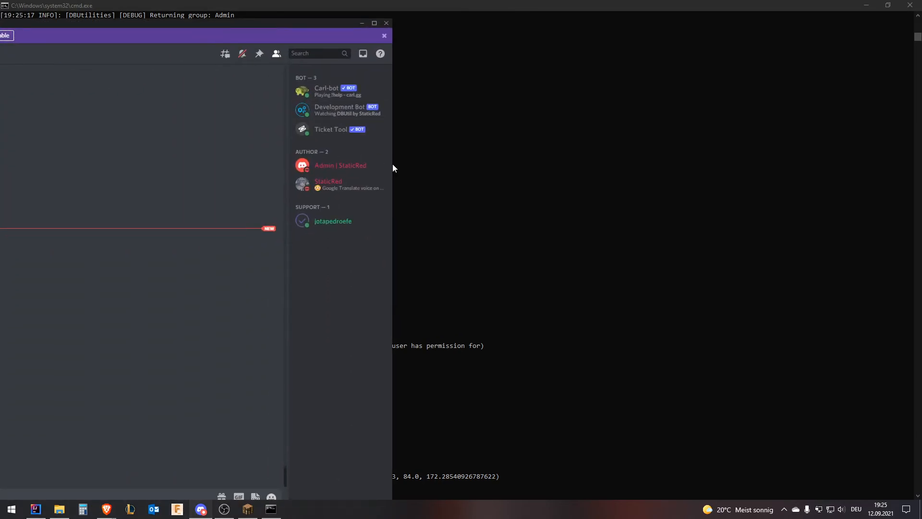
left_click(338, 165)
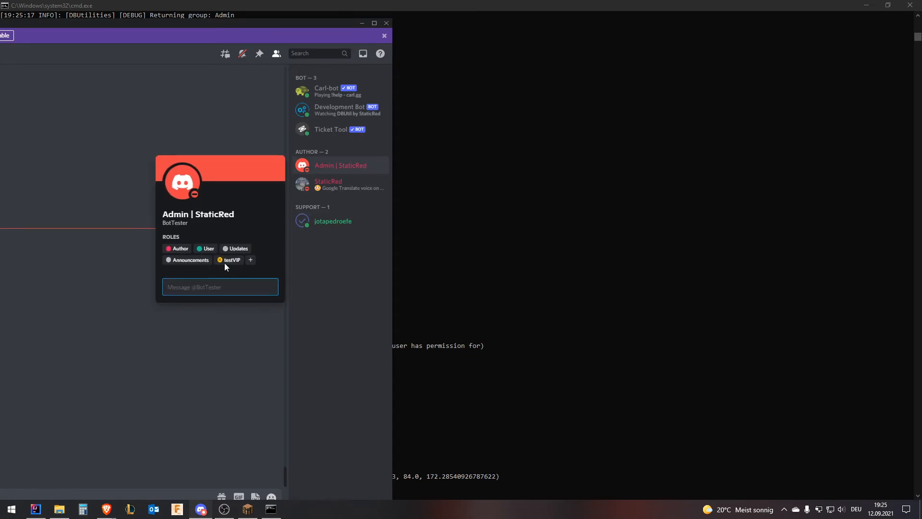
left_click(224, 364)
left_click_drag(265, 23, 0, 117)
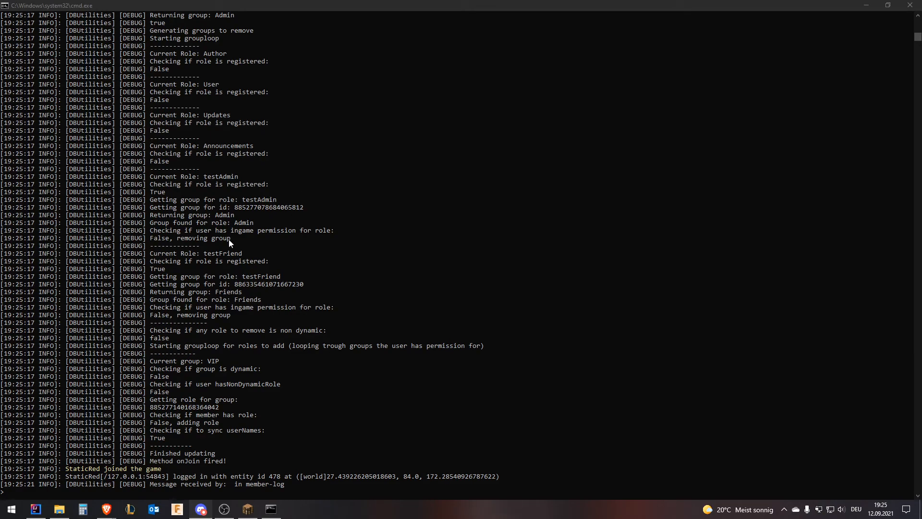
Examine the console's debug entries for the testFriend role check, its group removal, and the VIP role being added
left_click(217, 254)
left_click(216, 253)
left_click_drag(157, 262, 244, 262)
left_click(244, 262)
left_click_drag(151, 301, 240, 307)
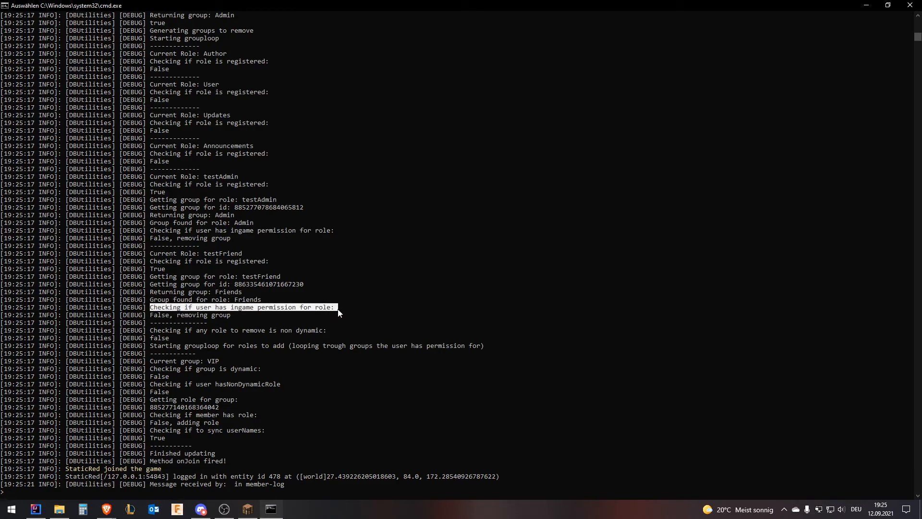
left_click_drag(151, 315, 210, 318)
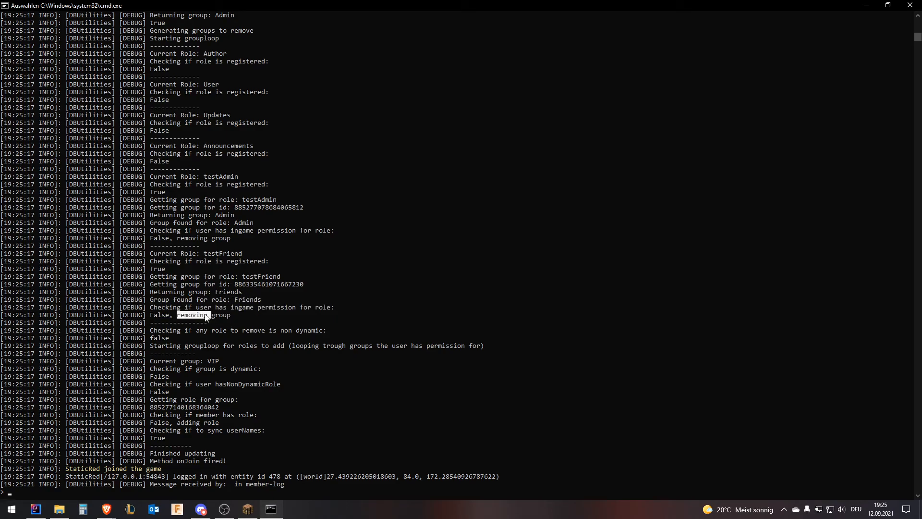
left_click_drag(151, 361, 279, 437)
left_click(279, 437)
double_click(211, 361)
left_click(866, 5)
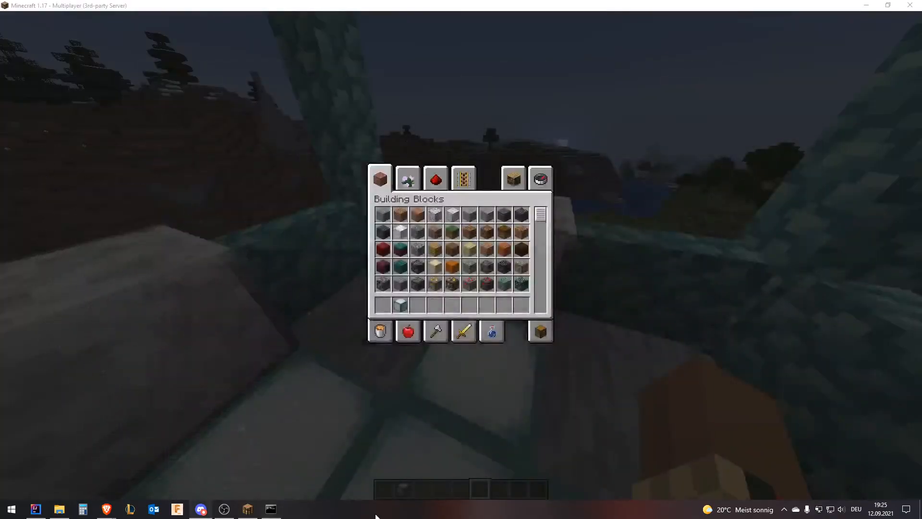
left_click(247, 510)
key("e")
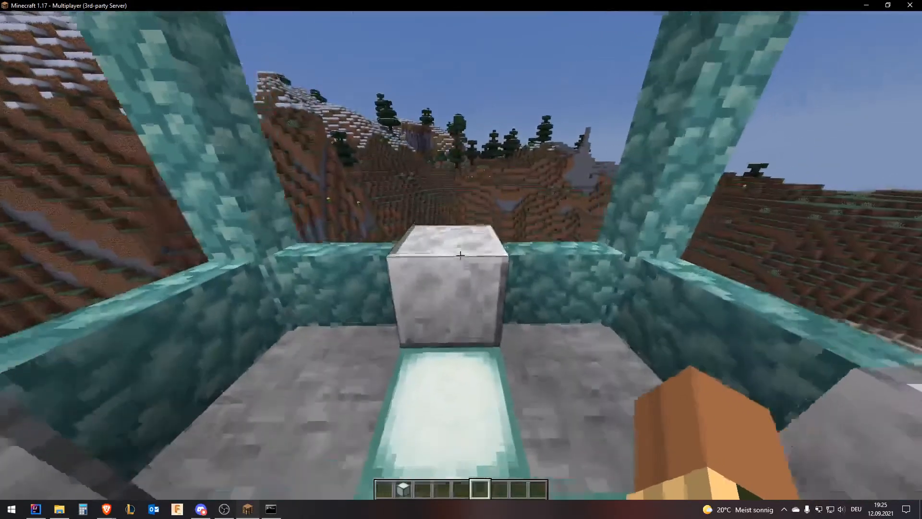
key("t")
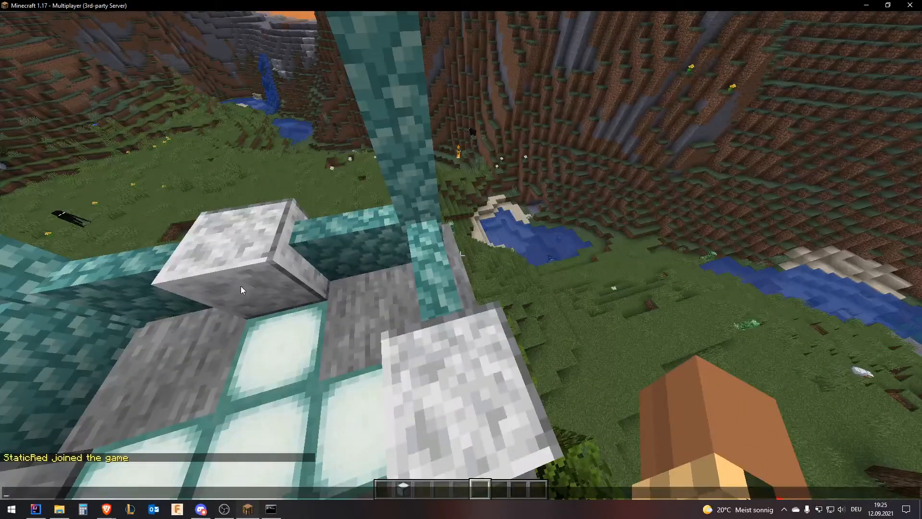
key("Escape")
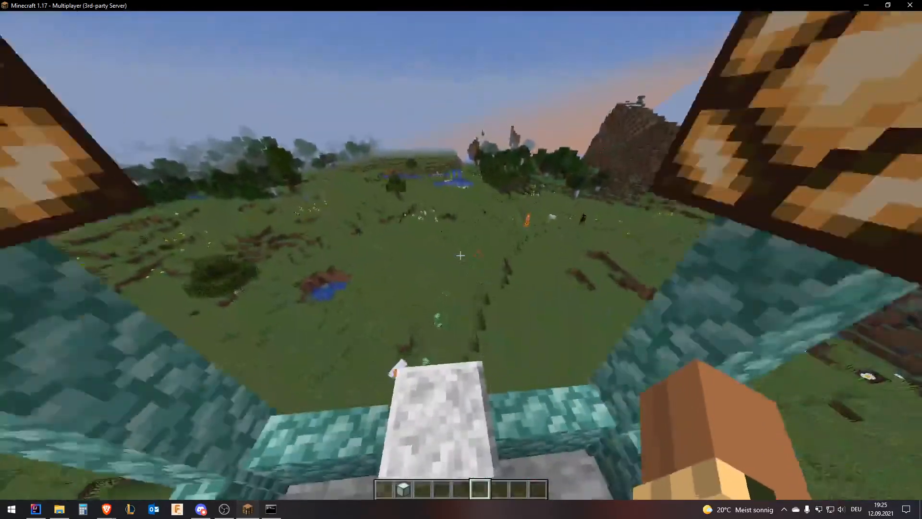
key("e")
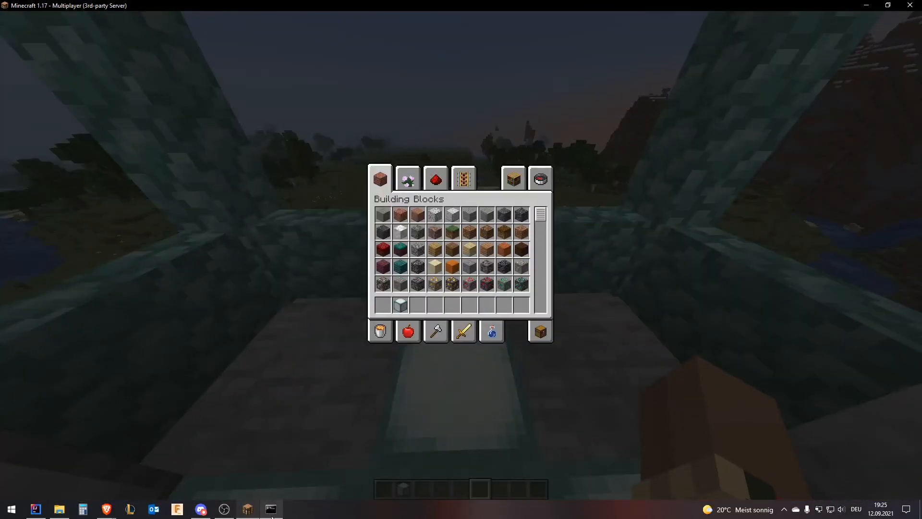
key("Escape")
type("t/")
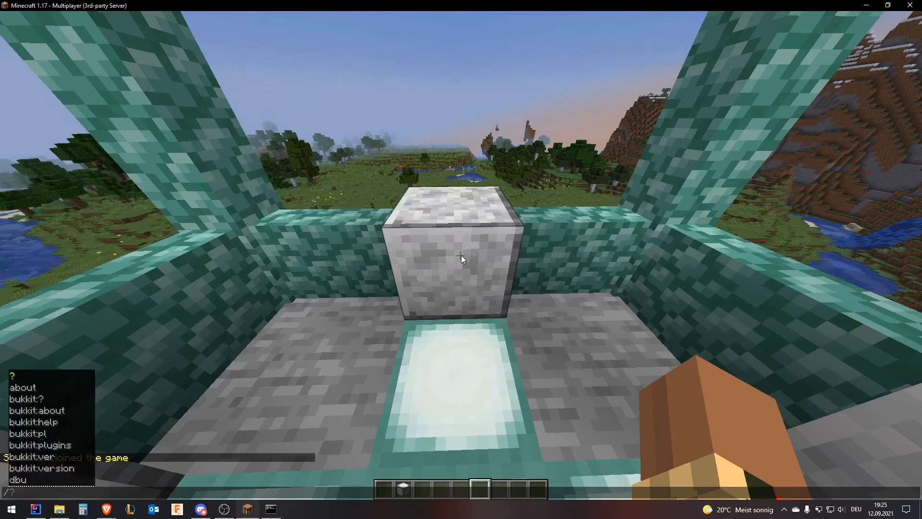
key("Escape")
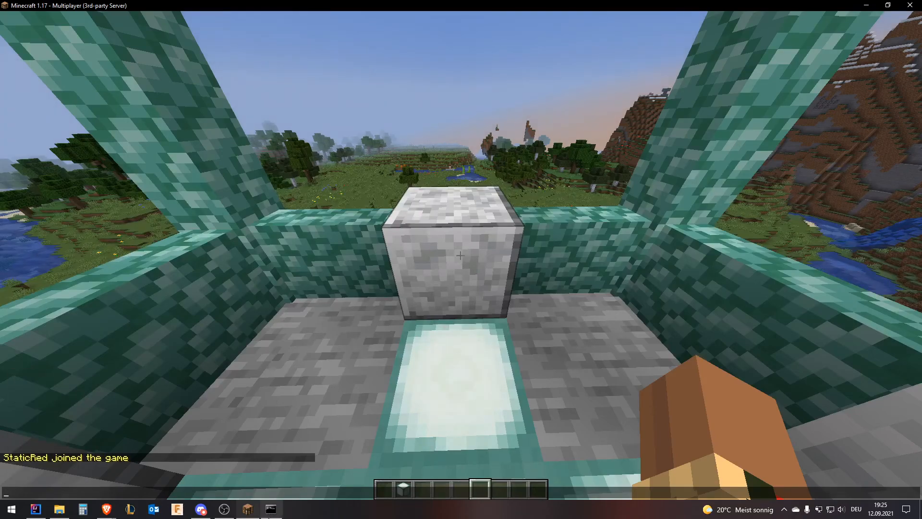
Switch to the server console and set StaticRed's LuckPerms parent group to admin
key("alt+Tab")
type("l")
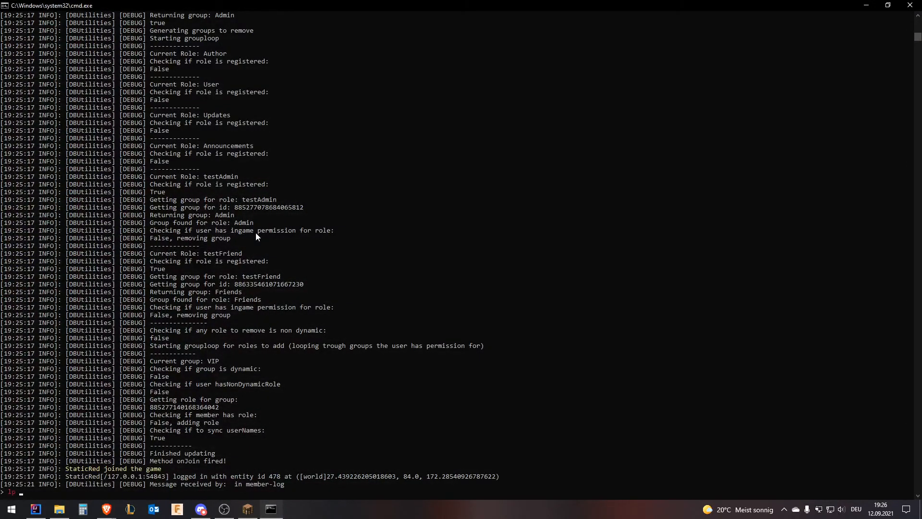
type("p user StaticRed parent set admin")
key("Return")
Return to Minecraft and unlink the Discord account with the /discord unlink command
key("alt+Tab")
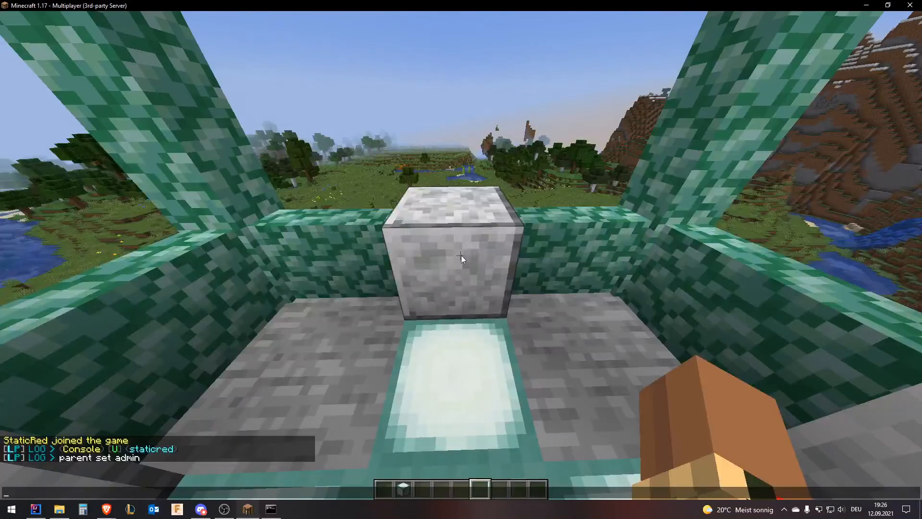
key("slash")
type("disc")
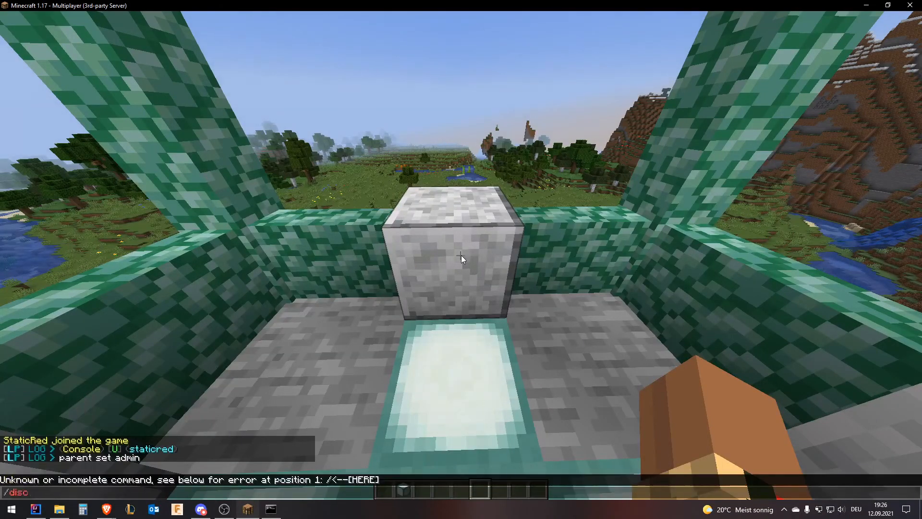
type("ord unlink")
key("Return")
Bring the Discord desktop window into view and check BotTester's roles after the unlink
key("e")
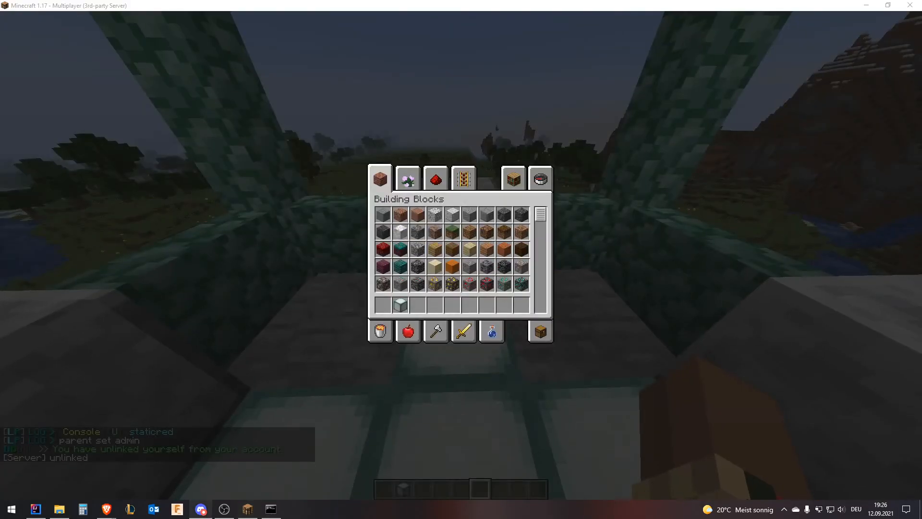
left_click_drag(0, 67, 472, 42)
left_click(388, 154)
left_click(504, 178)
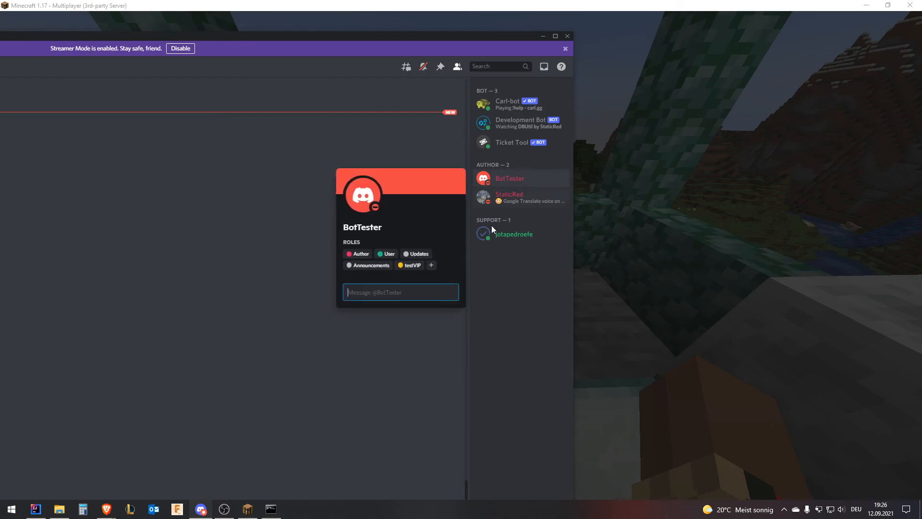
left_click(238, 54)
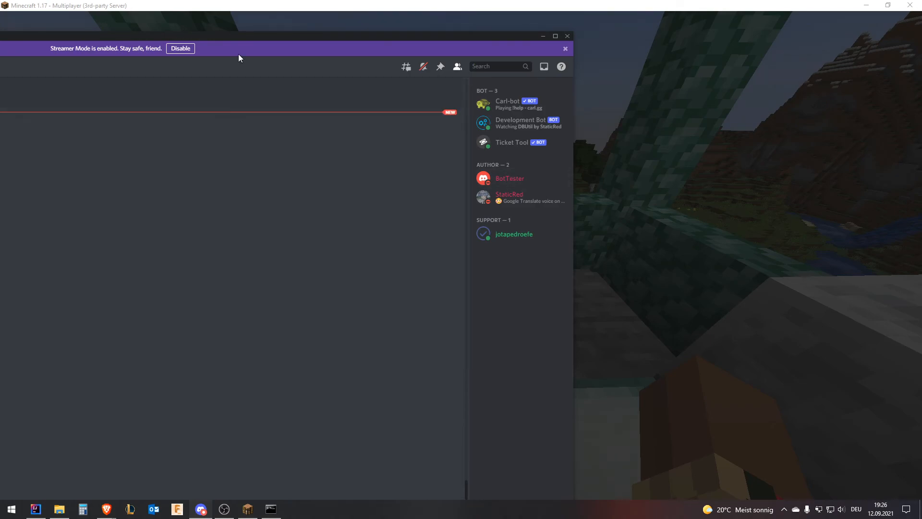
Maximize the Discord window and compare the member-log entries with BotTester's role list
double_click(198, 38)
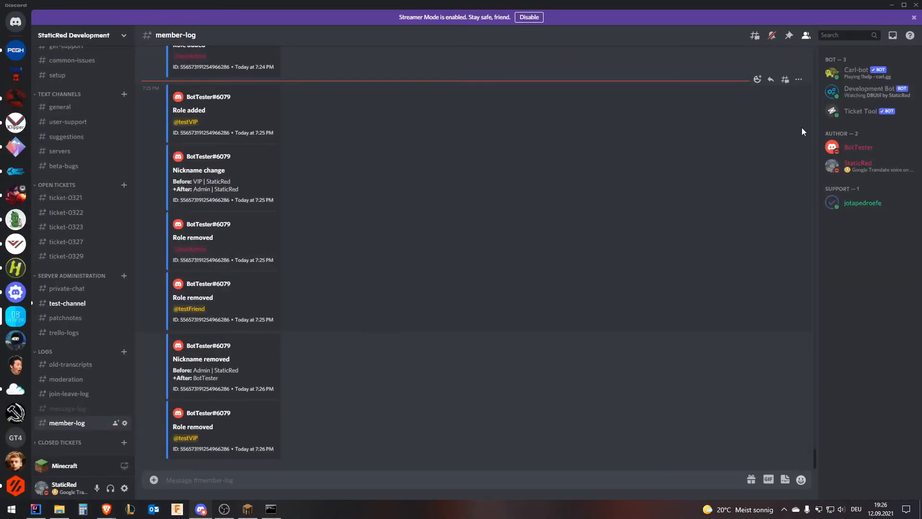
left_click(865, 150)
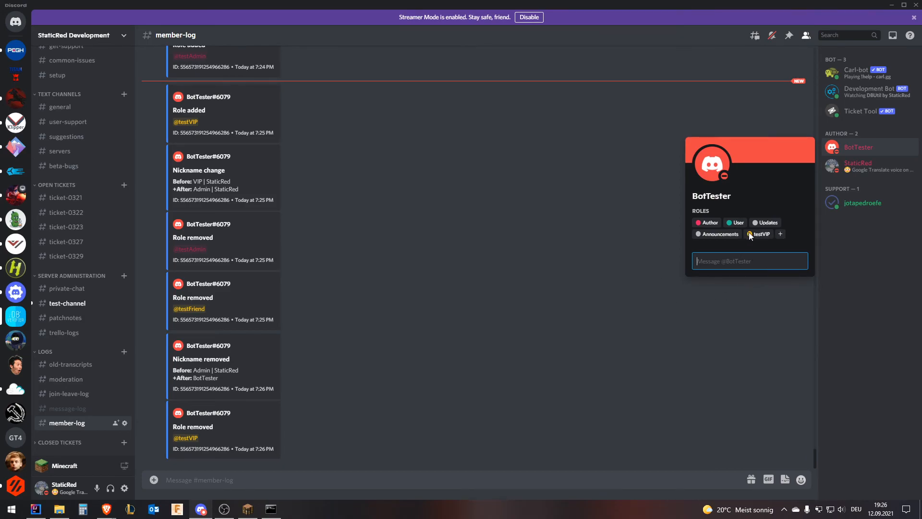
left_click(572, 250)
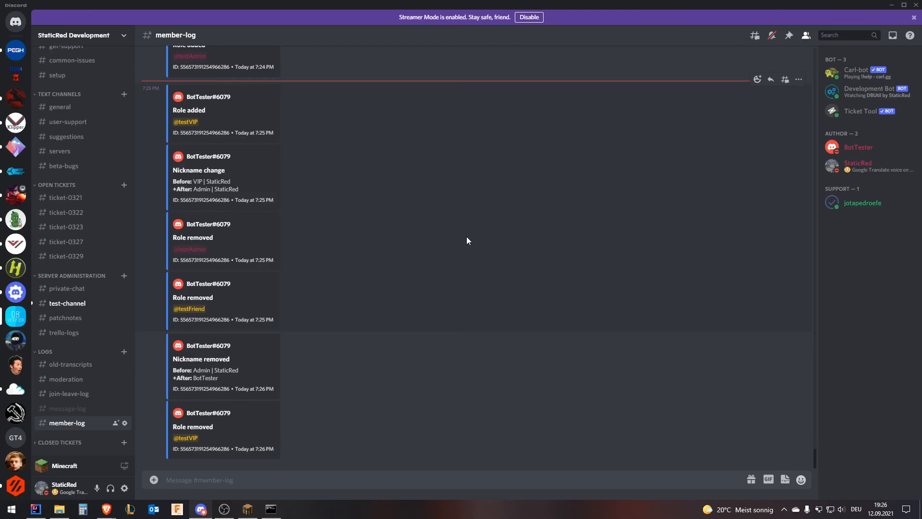
left_click(860, 149)
left_click(402, 388)
Examine the newest testVIP entry in member-log, recheck BotTester's profile, and move the Discord window out of view
triple_click(202, 430)
triple_click(208, 428)
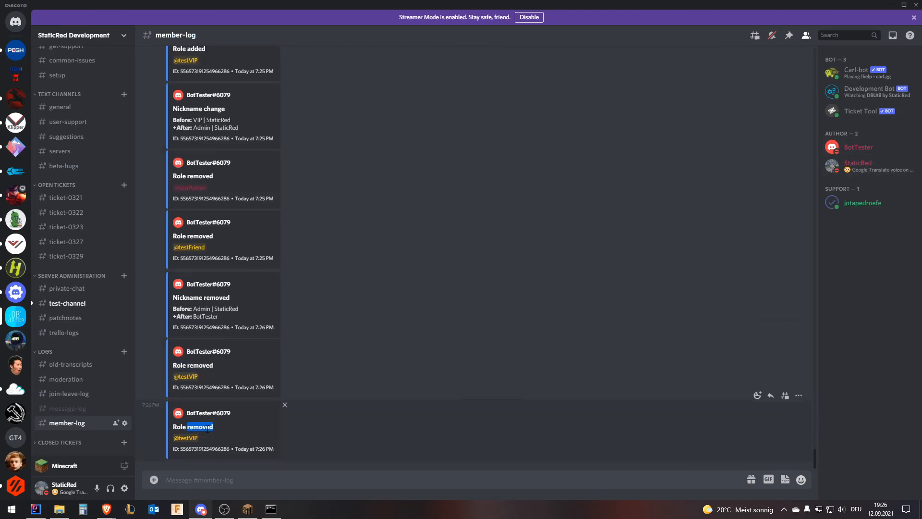
triple_click(212, 427)
left_click(864, 146)
left_click(866, 150)
left_click(868, 151)
left_click(867, 150)
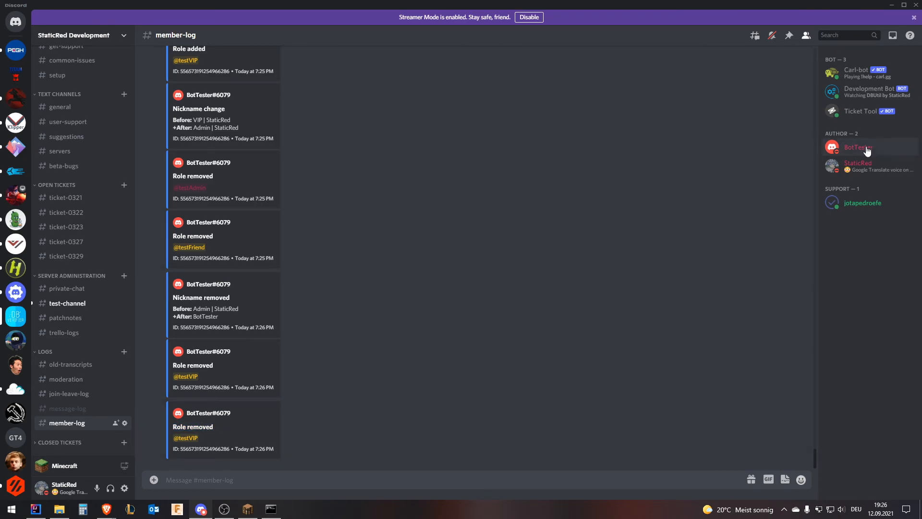
left_click(868, 150)
left_click(585, 47)
left_click_drag(582, 6, 0, 45)
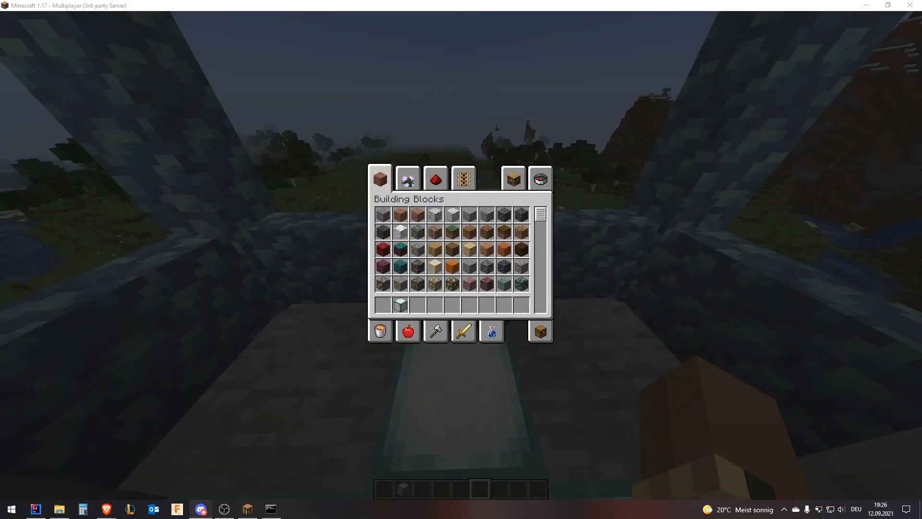
Return to Minecraft, close the inventory, and review the unlink messages in the chat
key("alt+Tab")
key("Escape")
key("space")
key("space")
key("t")
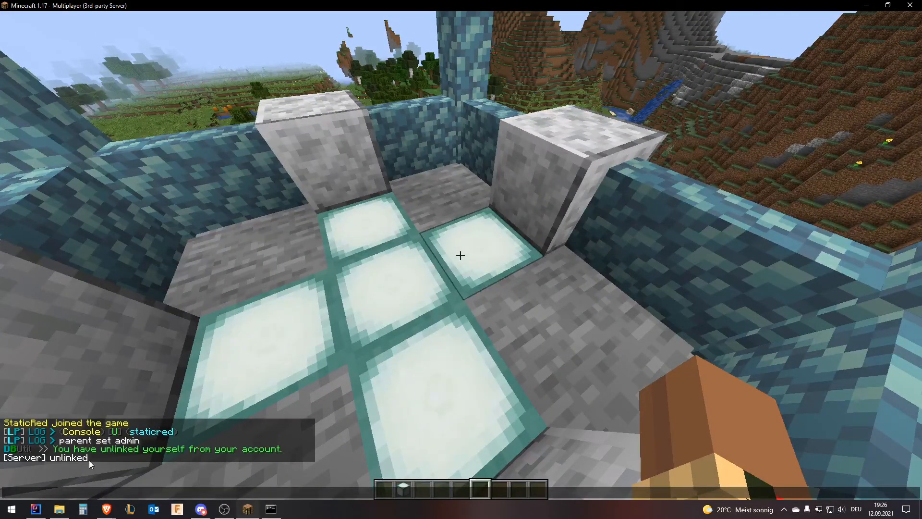
key("Escape")
key("w")
key("t")
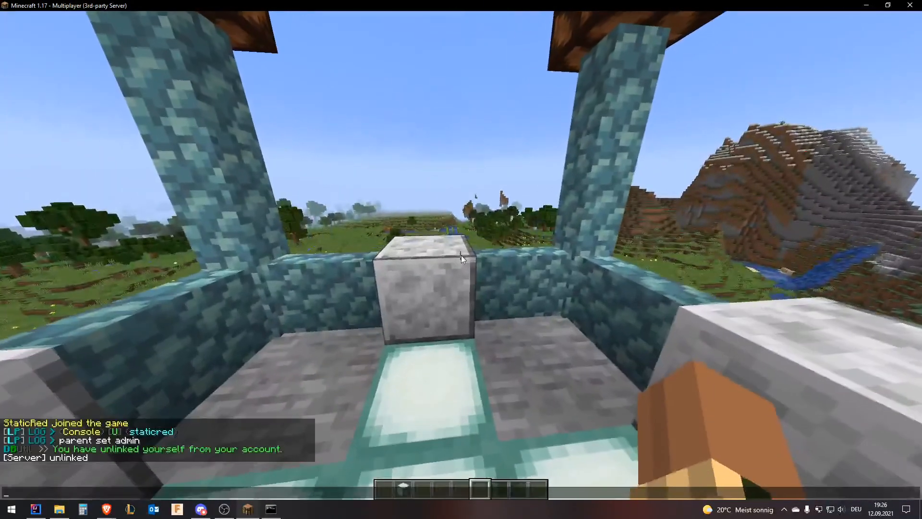
key("Up")
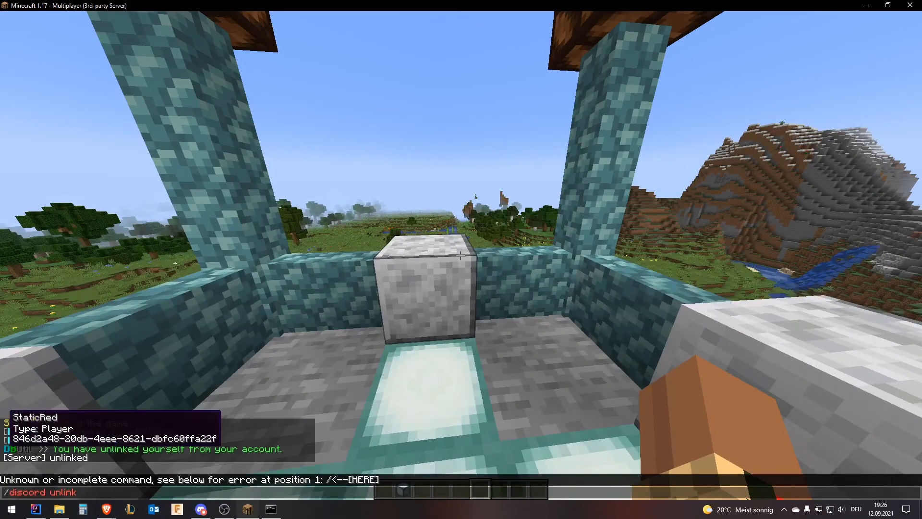
key("alt+Tab")
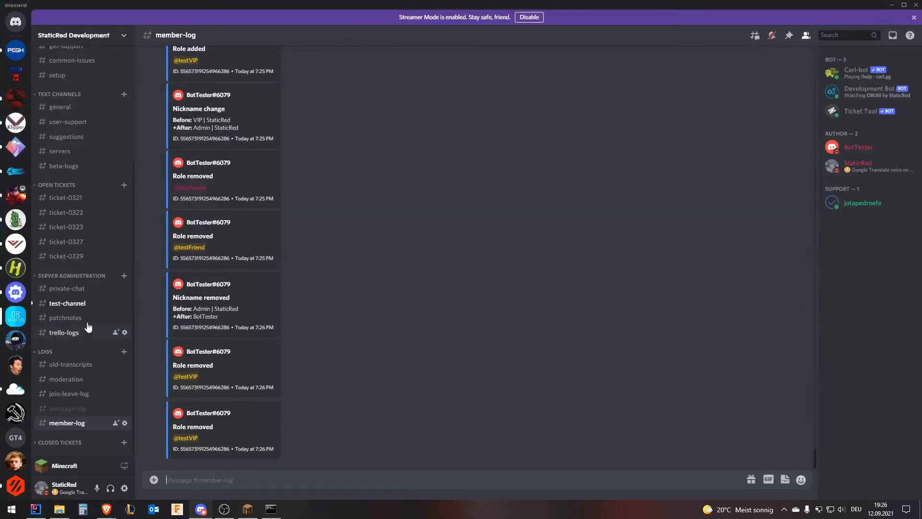
left_click(67, 303)
key("alt+Tab")
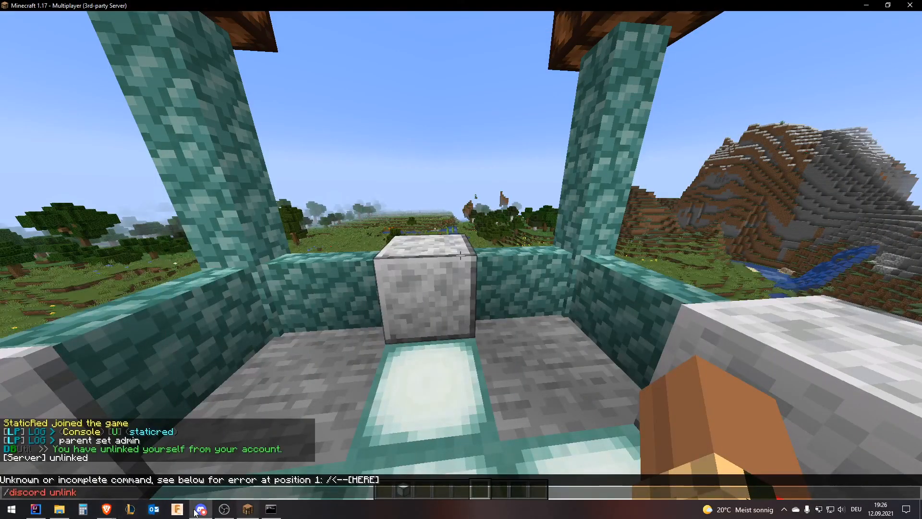
Switch to BotTester's Discord session in Brave and try sending !verify StaticRed in test-channel
left_click(59, 509)
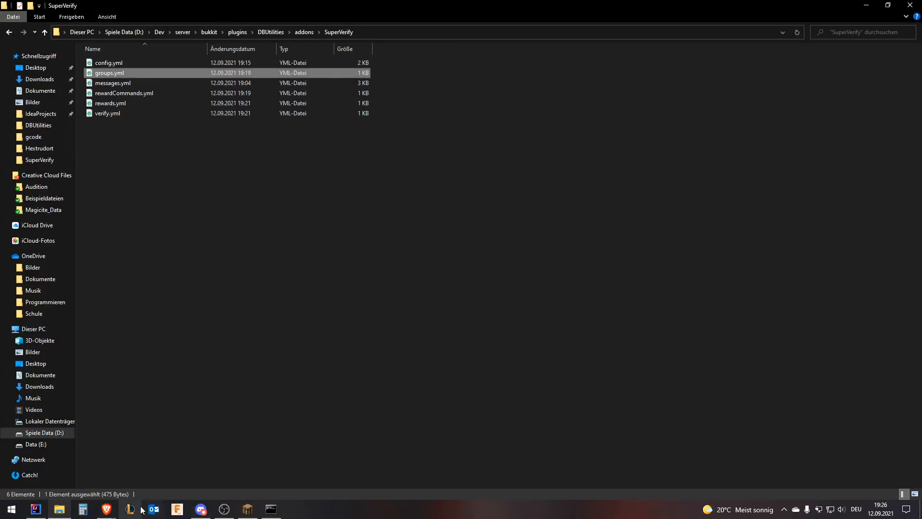
mouse_move(106, 509)
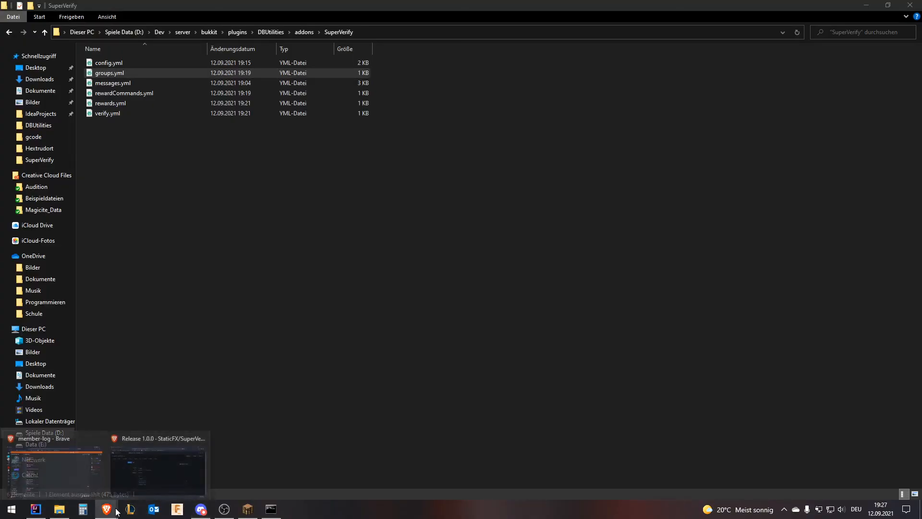
left_click(75, 474)
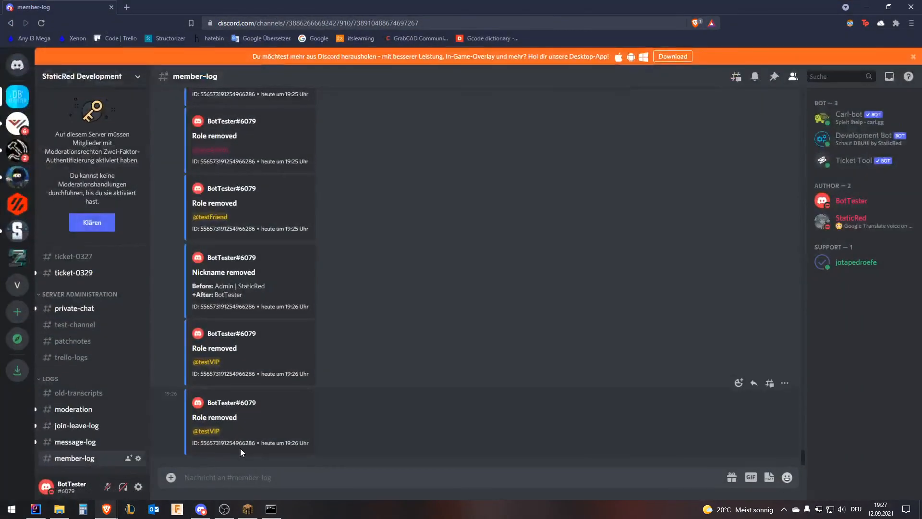
left_click(73, 325)
type("!")
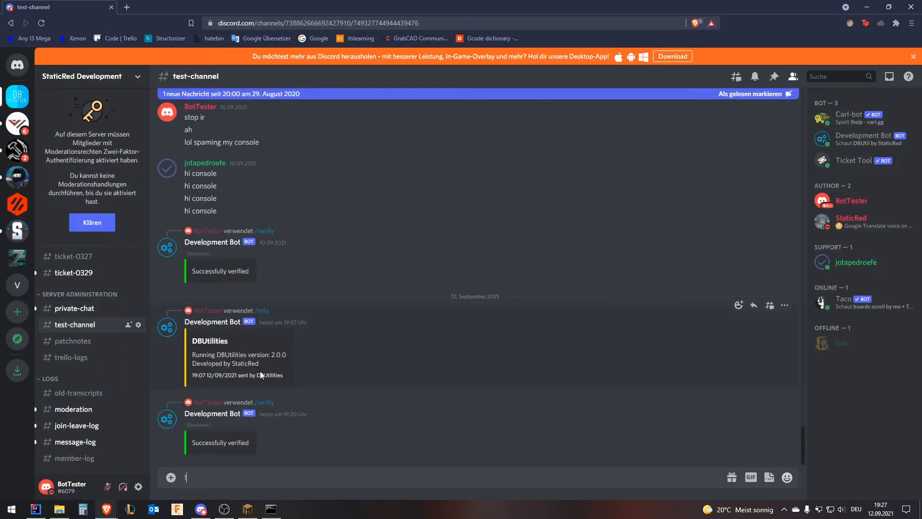
type("verifz")
key("BackSpace")
type("y StaticRed")
key("Return")
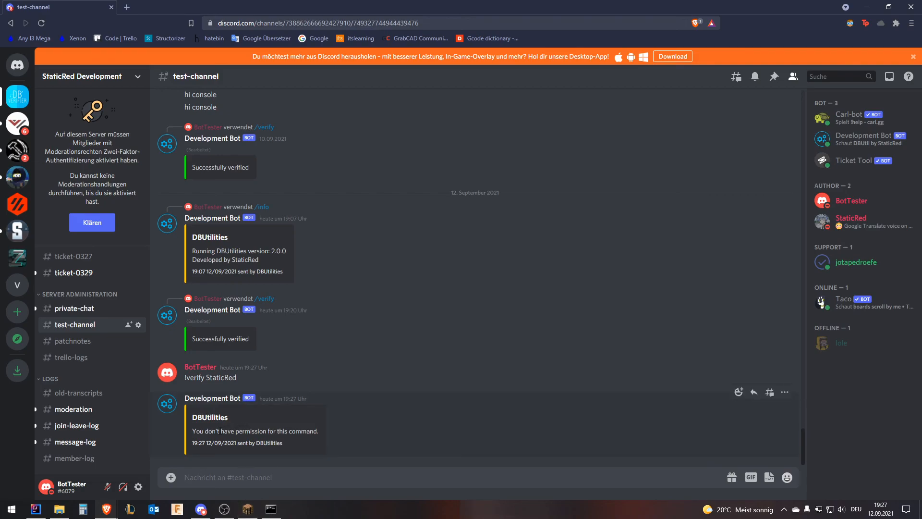
Examine the bot's reply to the verify command and check BotTester's roles in the profile card
triple_click(219, 430)
left_click(203, 370)
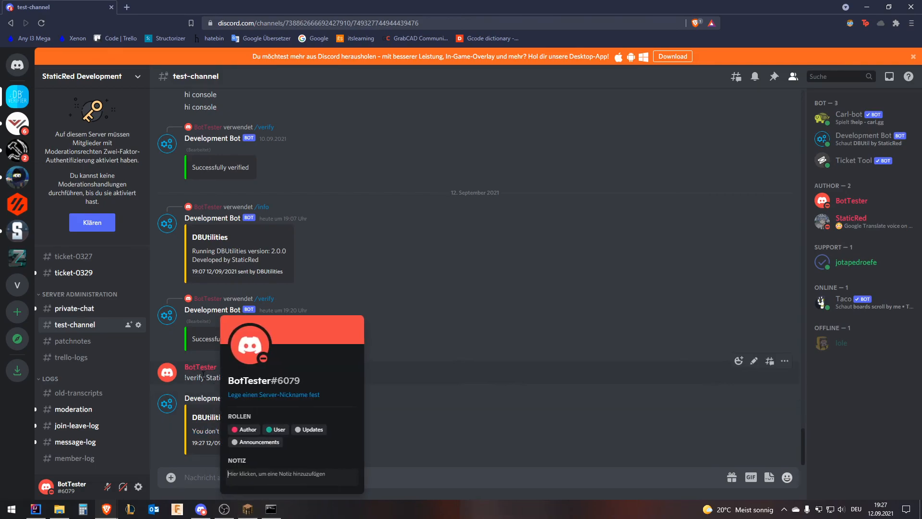
left_click(453, 399)
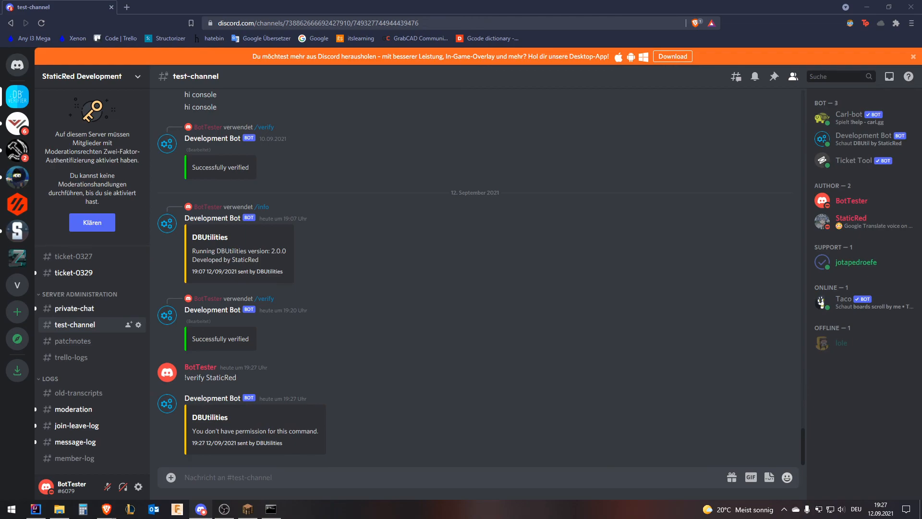
Send !verify StaticRed again as BotTester in test-channel
left_click(255, 471)
type("!verif")
scroll(255, 472, "up", 2)
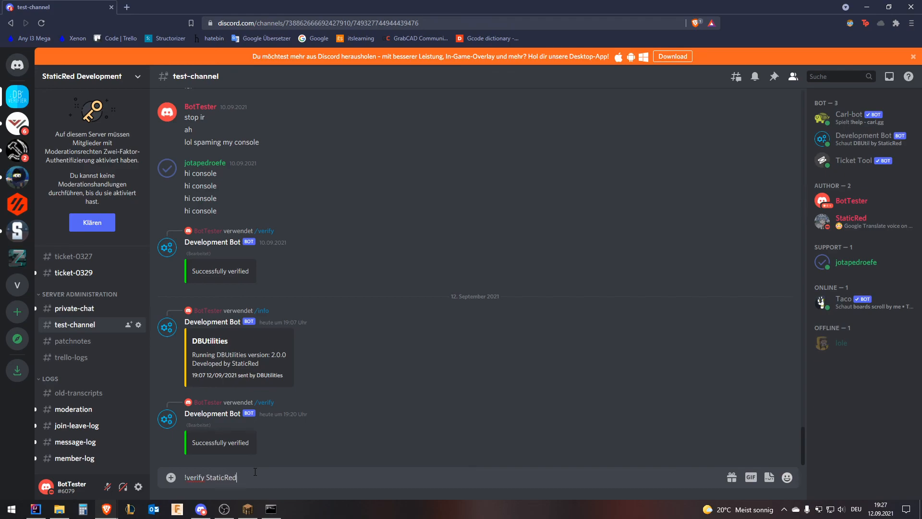
key("Return")
Switch to Minecraft and accept BotTester's verify inquiry in the chat
left_click(248, 509)
type("tz")
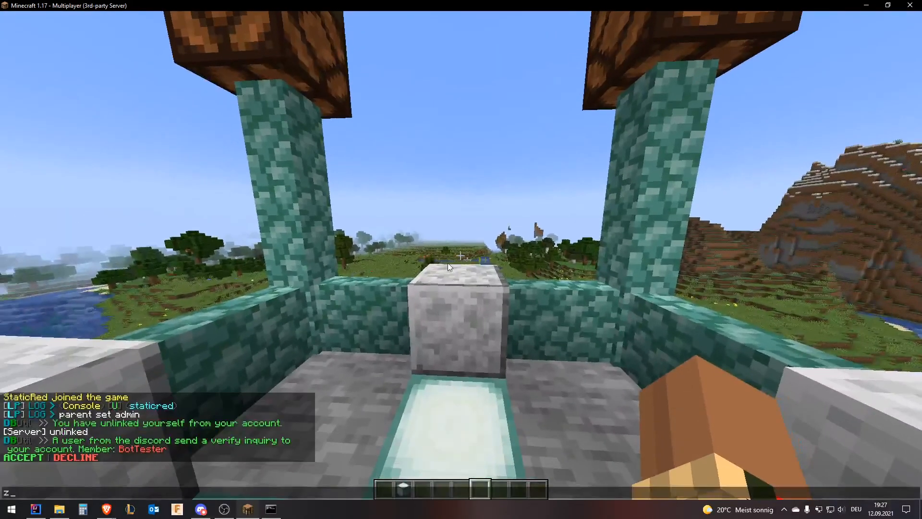
left_click(23, 457)
key("Escape")
Check BotTester's roles on the profile card in Discord, and return to Minecraft to review the verification message
key("alt+Tab")
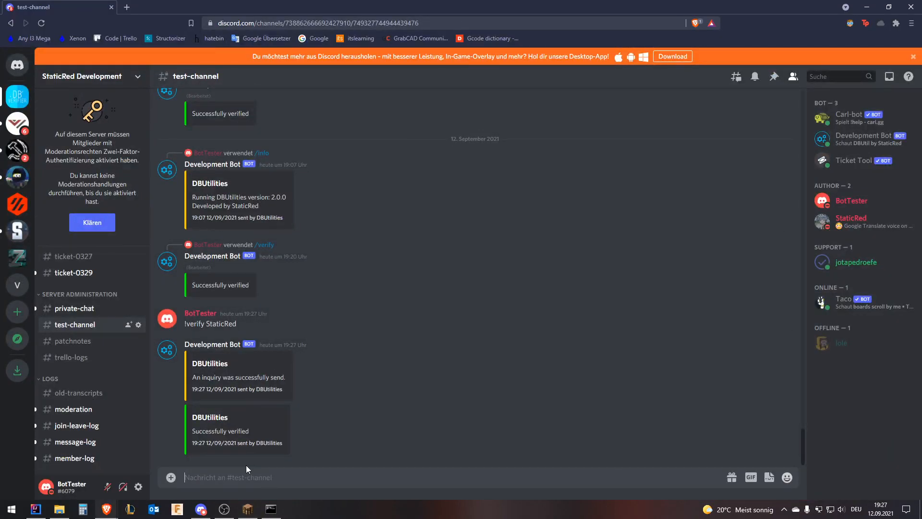
left_click(851, 202)
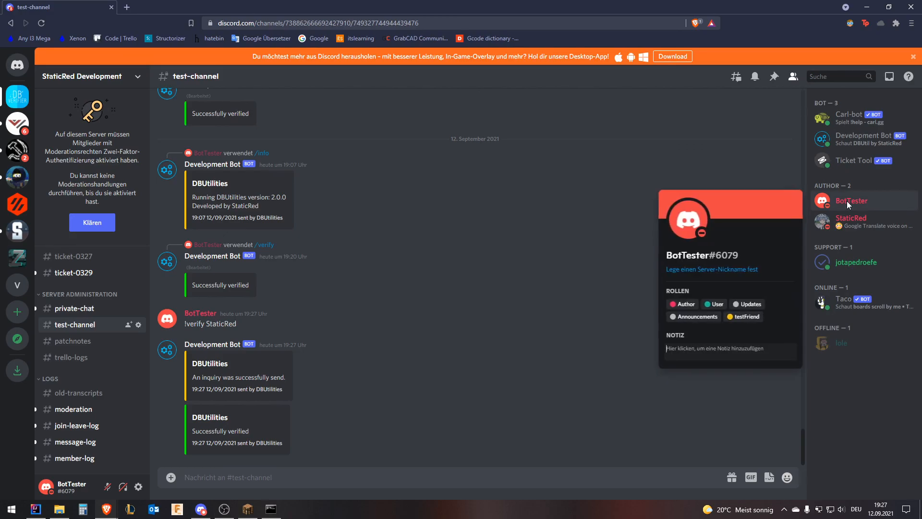
left_click(489, 308)
key("alt+Tab")
left_click(498, 158)
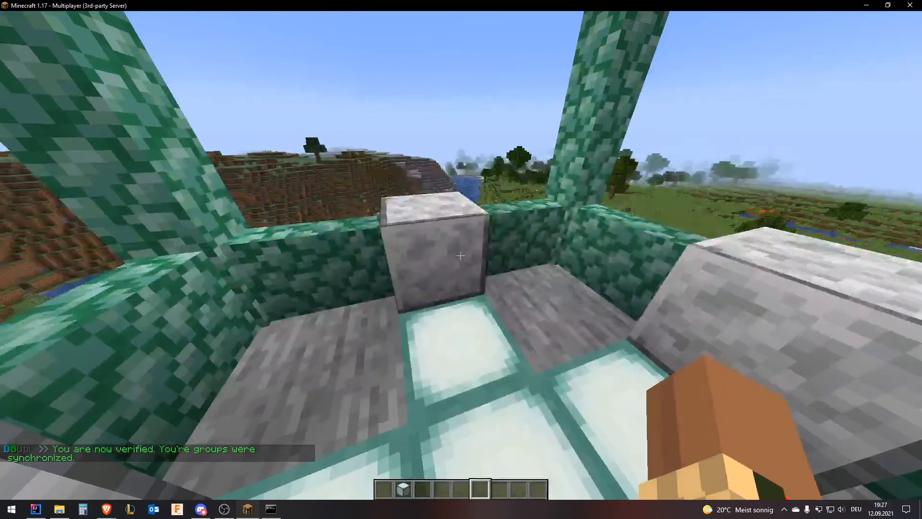
key("space")
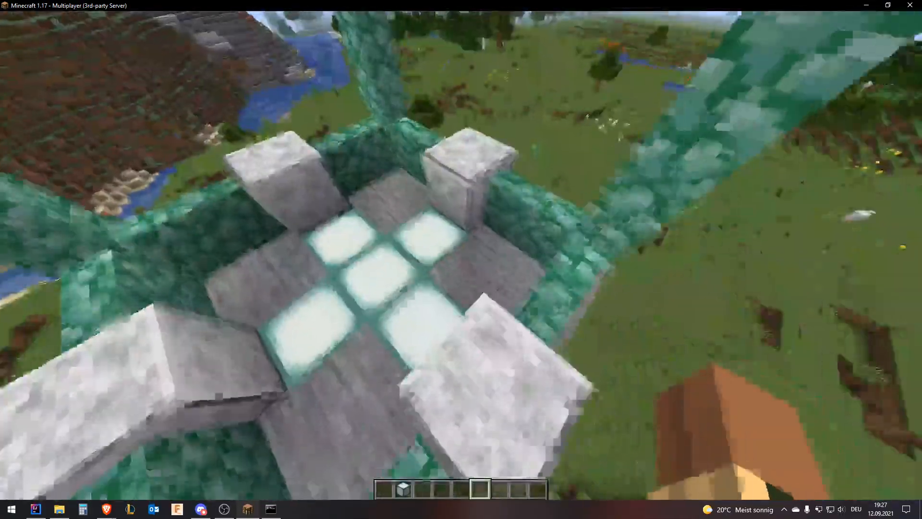
key("w")
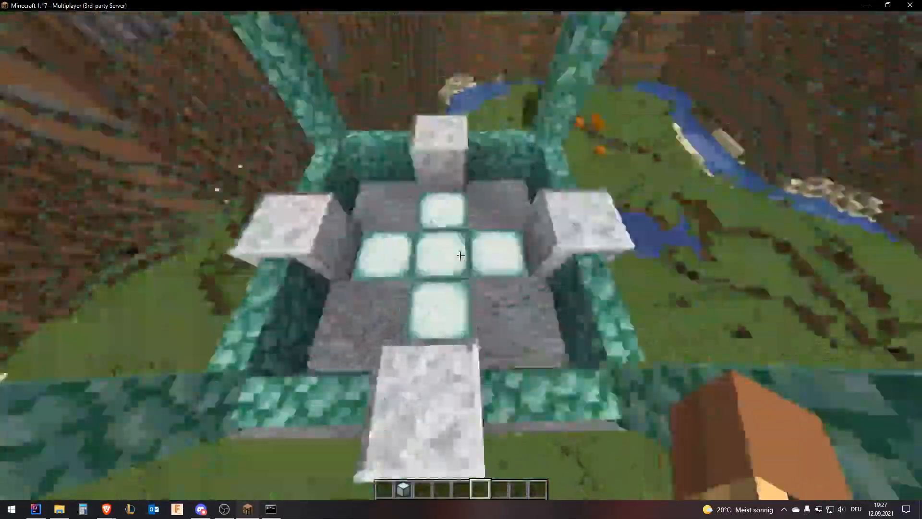
key("a")
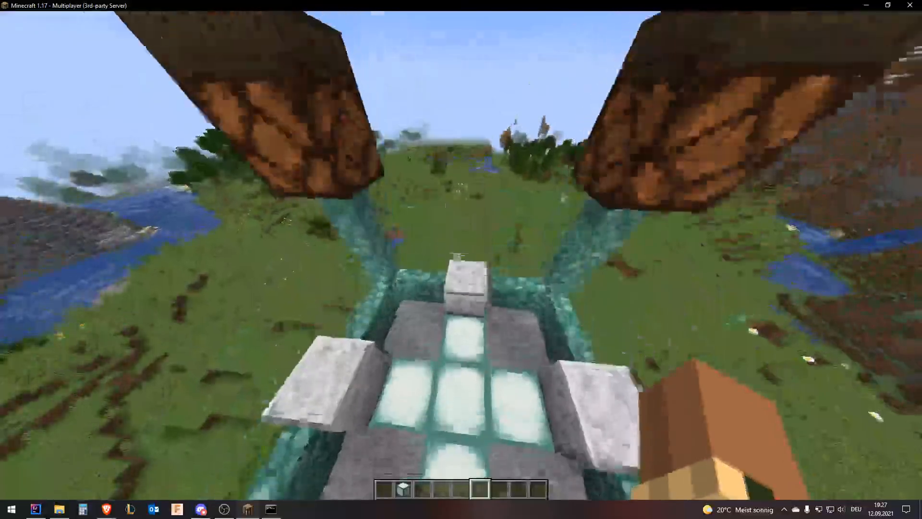
key("a")
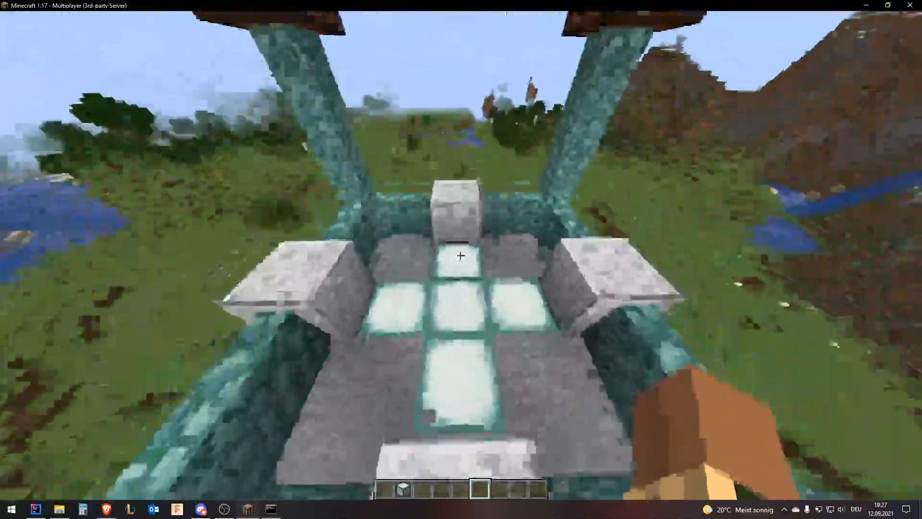
key("a")
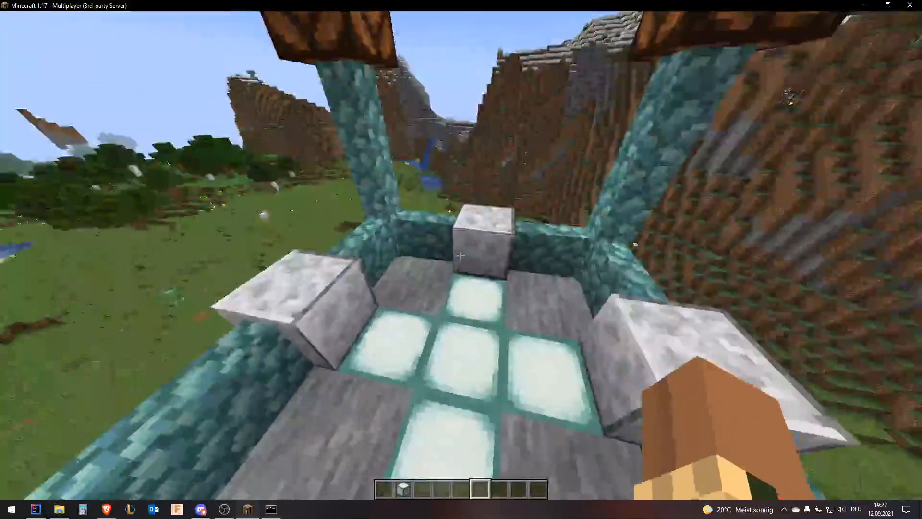
key("s")
key("space")
key("w")
key("s")
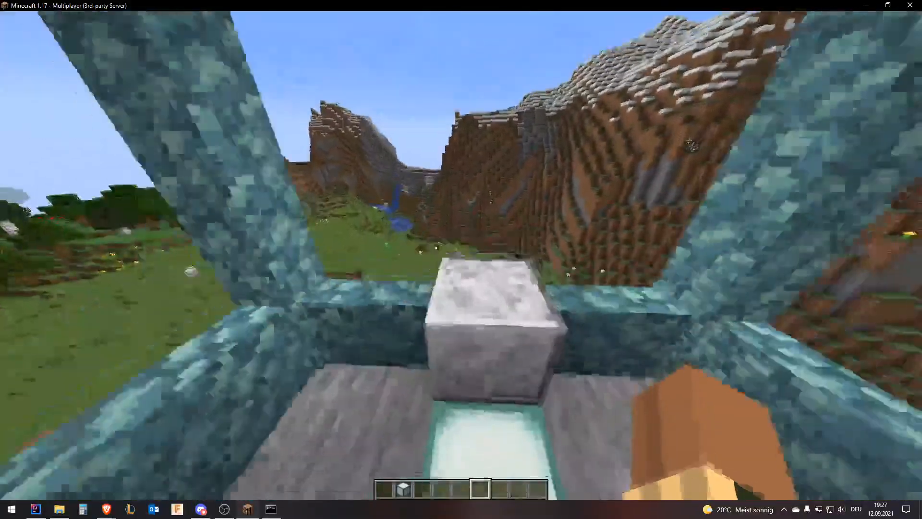
key("s")
key("w")
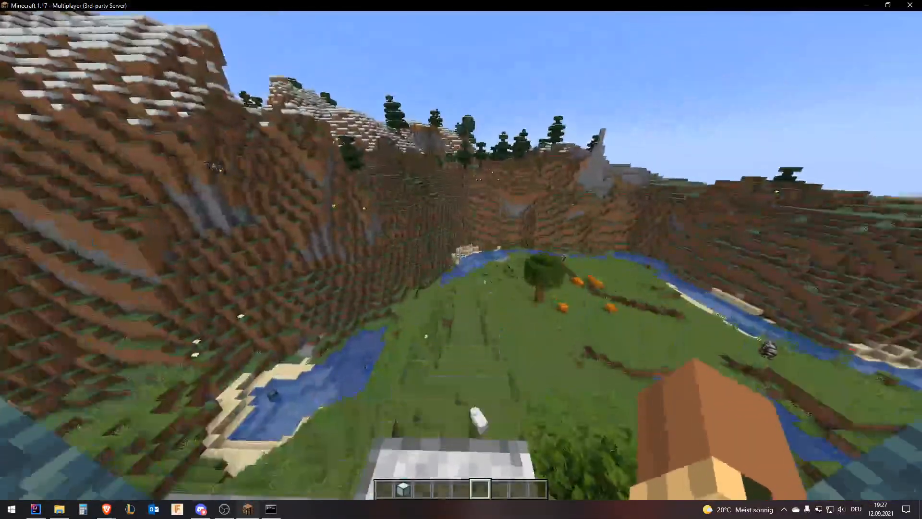